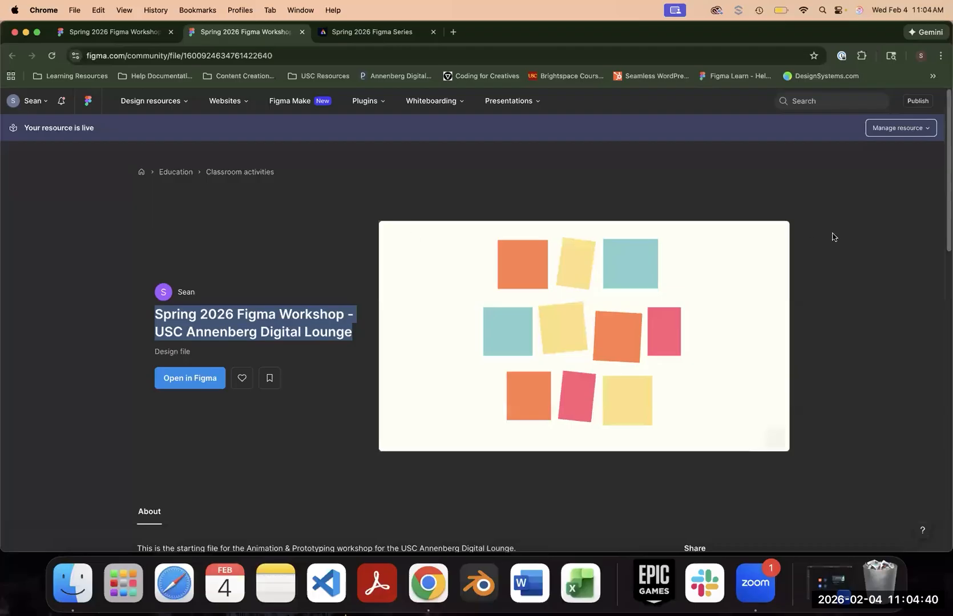
- Review the workshop starting file's Community page, including its description and preview
left_click(833, 291)
scroll(788, 234, "down", 1)
scroll(287, 172, "down", 2)
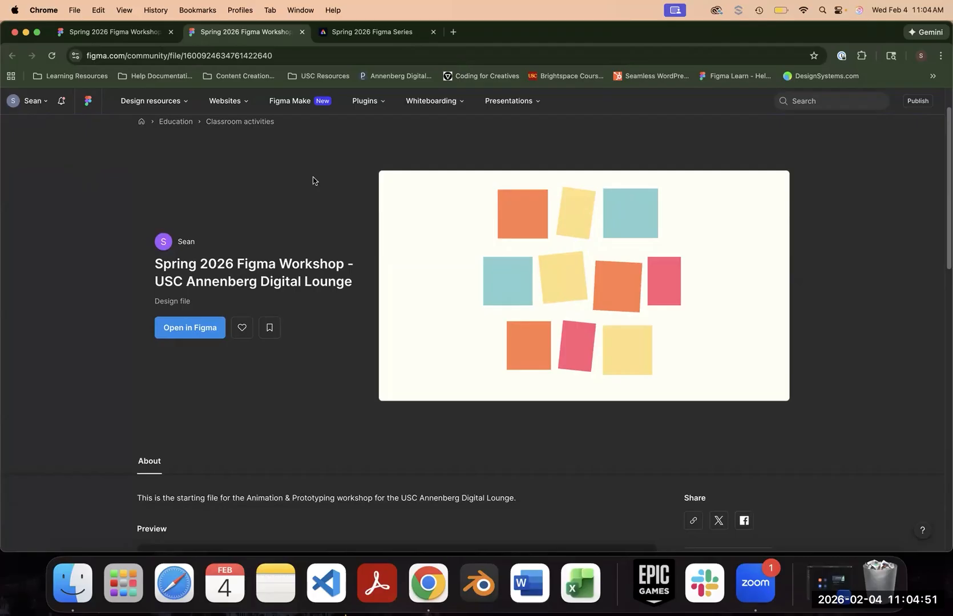
scroll(319, 175, "down", 4)
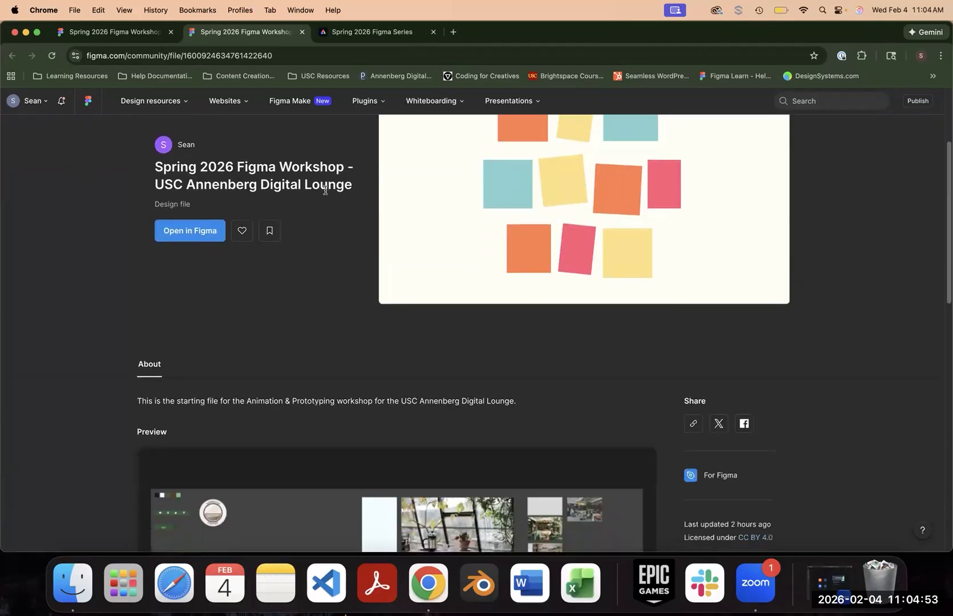
scroll(379, 239, "down", 8)
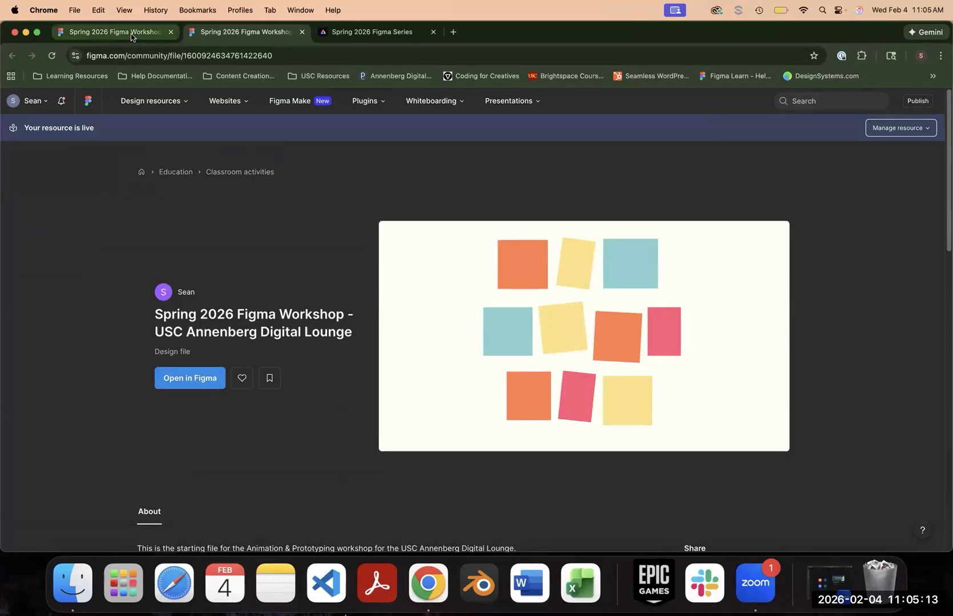
- Switch to the open workshop design file and examine its Assets and Components, Animation Playground and Mobile App Screens sections
left_click(132, 34)
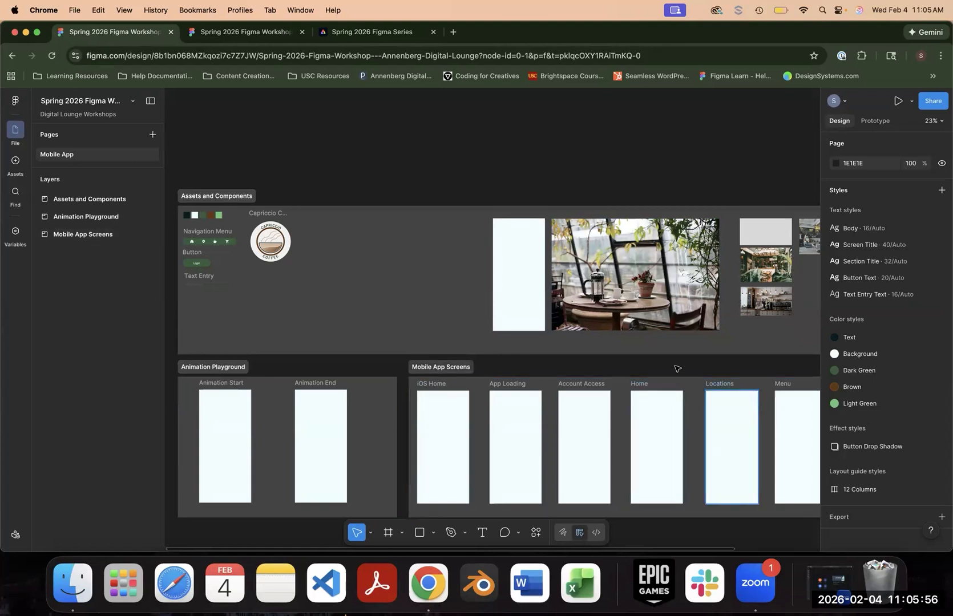
left_click_drag(671, 366, 507, 336)
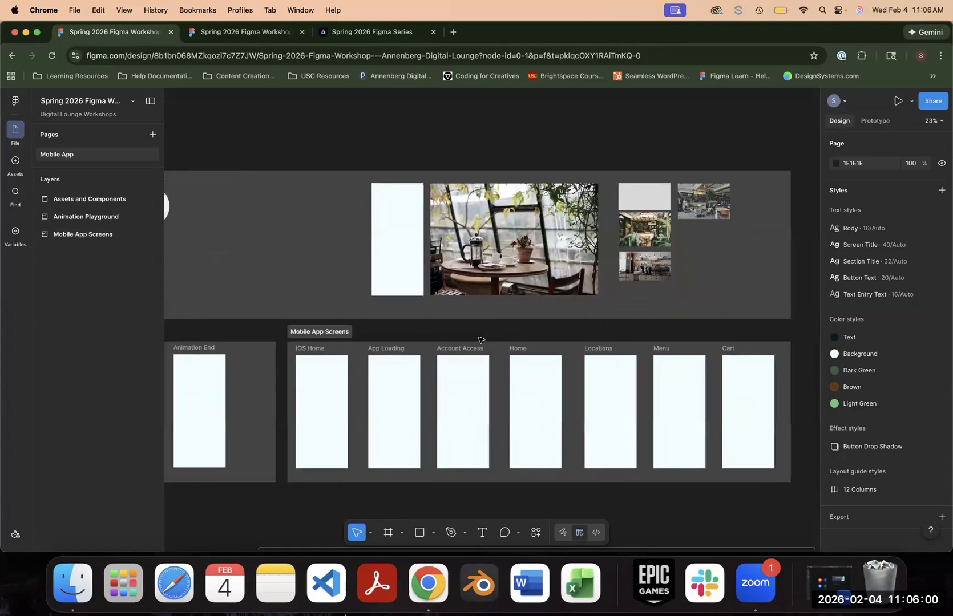
scroll(480, 340, "up", 2)
left_click_drag(430, 218, 526, 197)
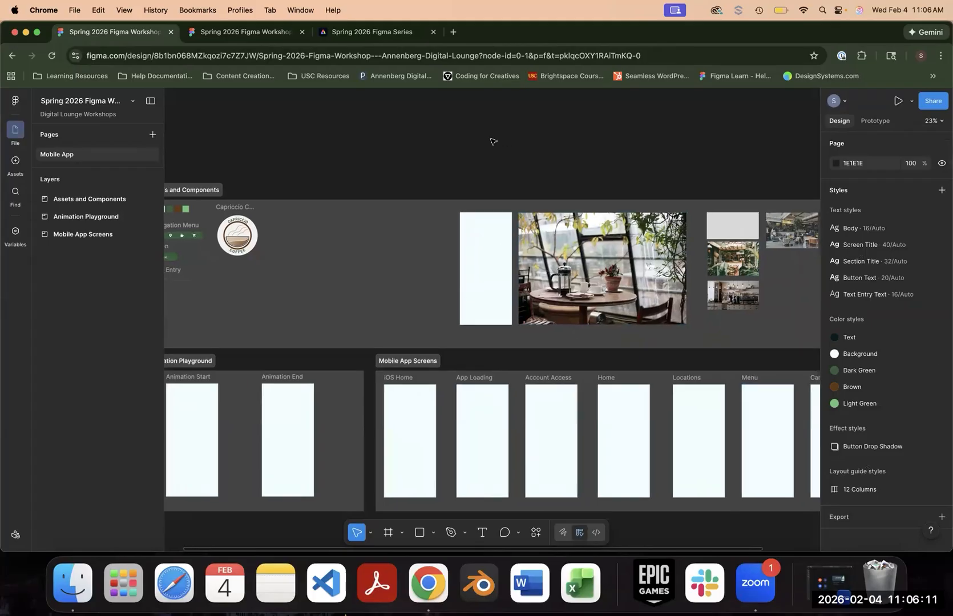
scroll(492, 143, "down", 2)
left_click(36, 198)
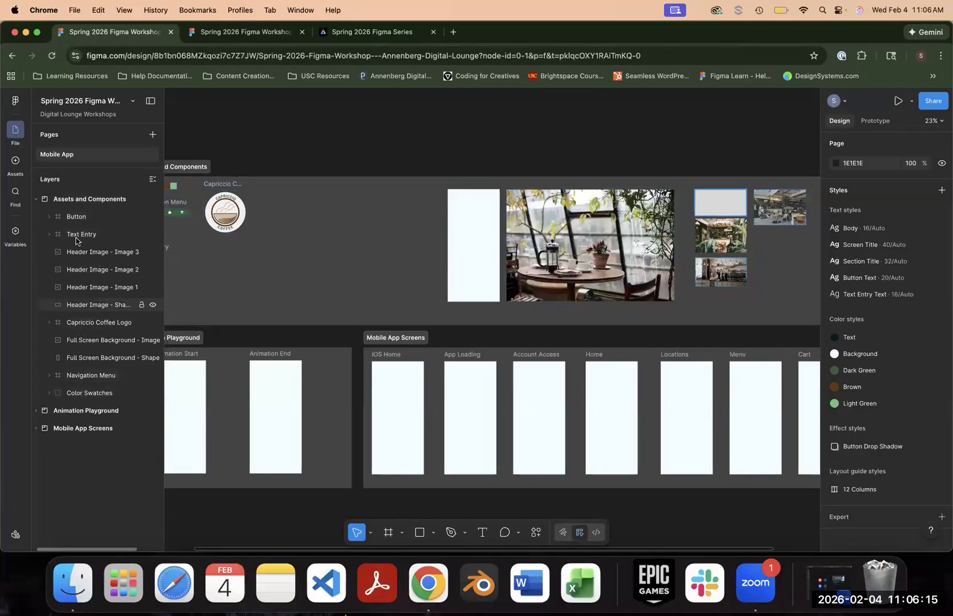
left_click(36, 199)
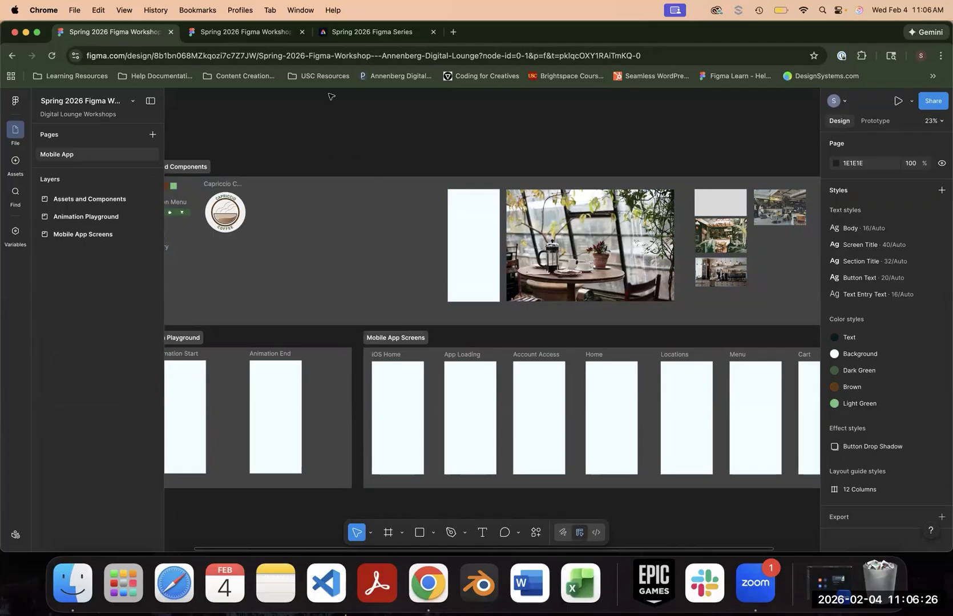
left_click(246, 32)
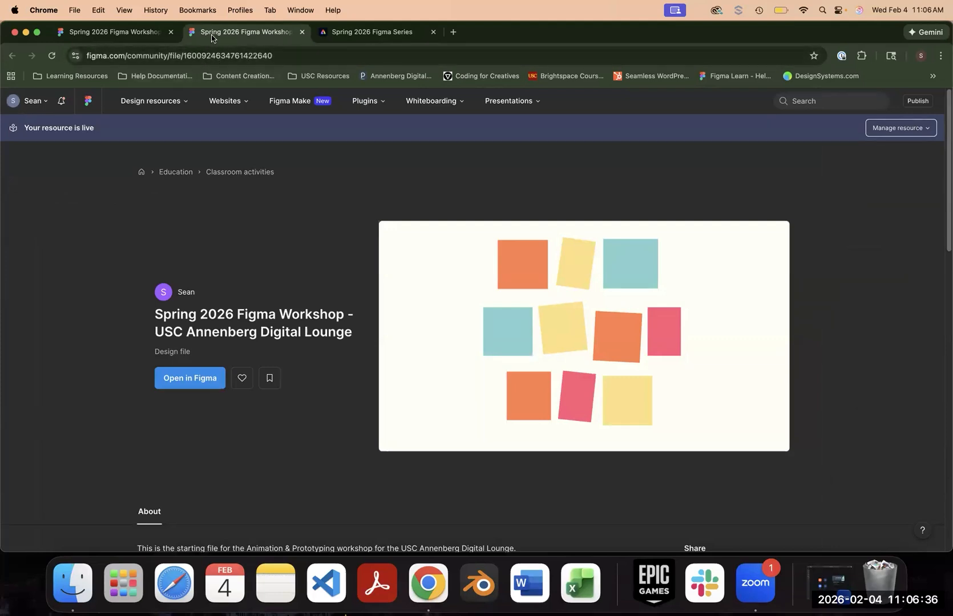
left_click(136, 37)
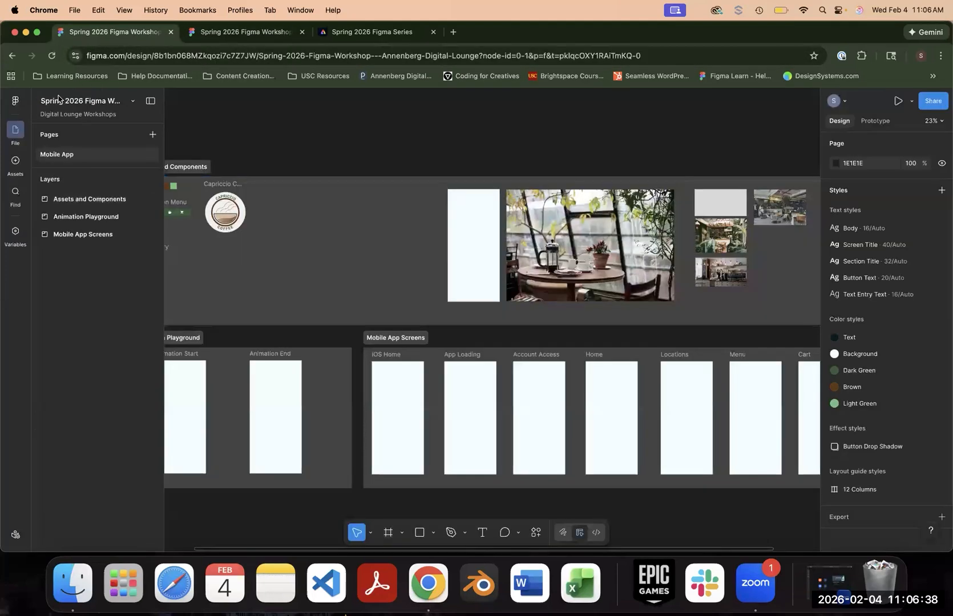
left_click(16, 194)
left_click(16, 101)
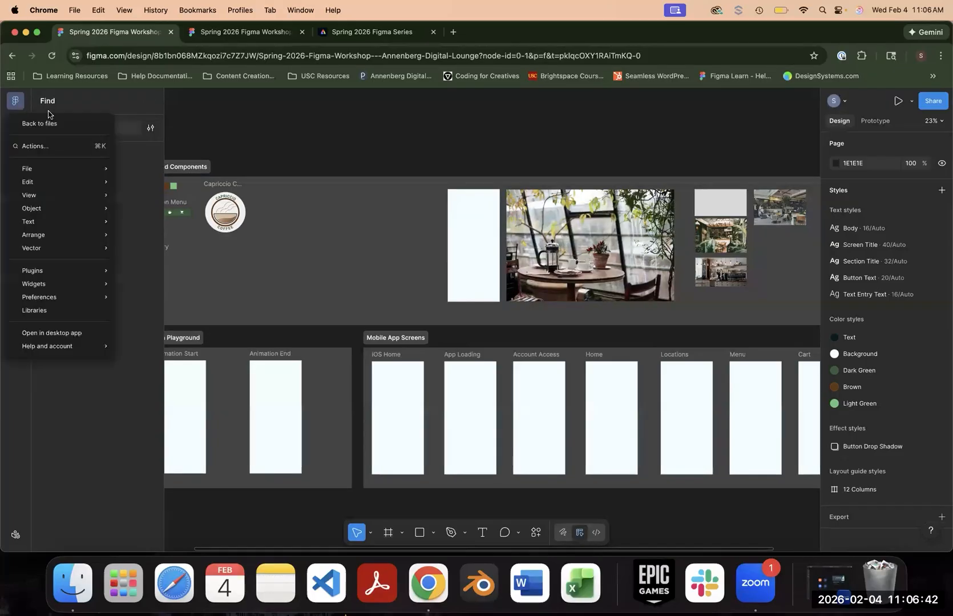
left_click(34, 219)
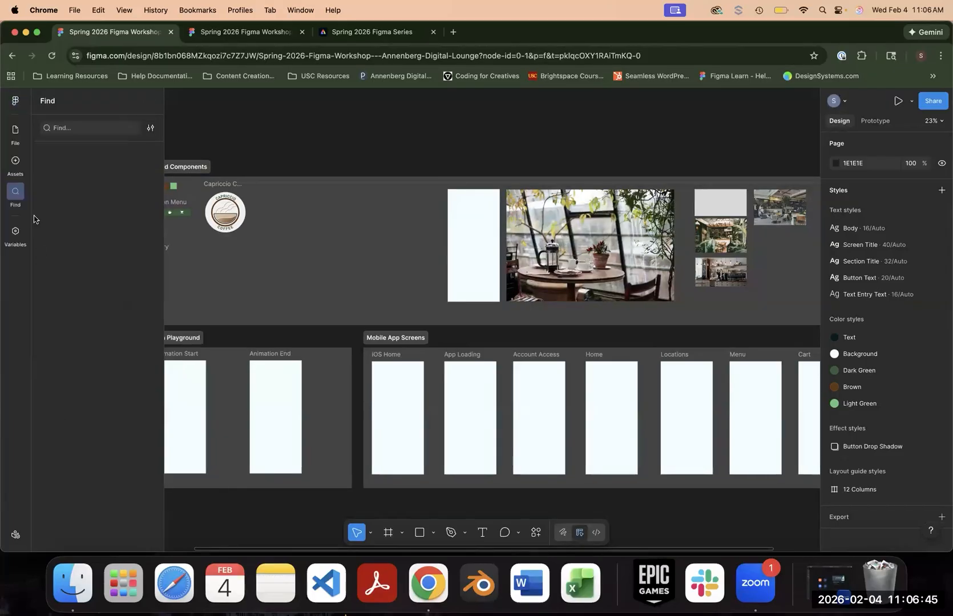
- Leave the design file for the project's file browser and open the Community section
left_click(16, 103)
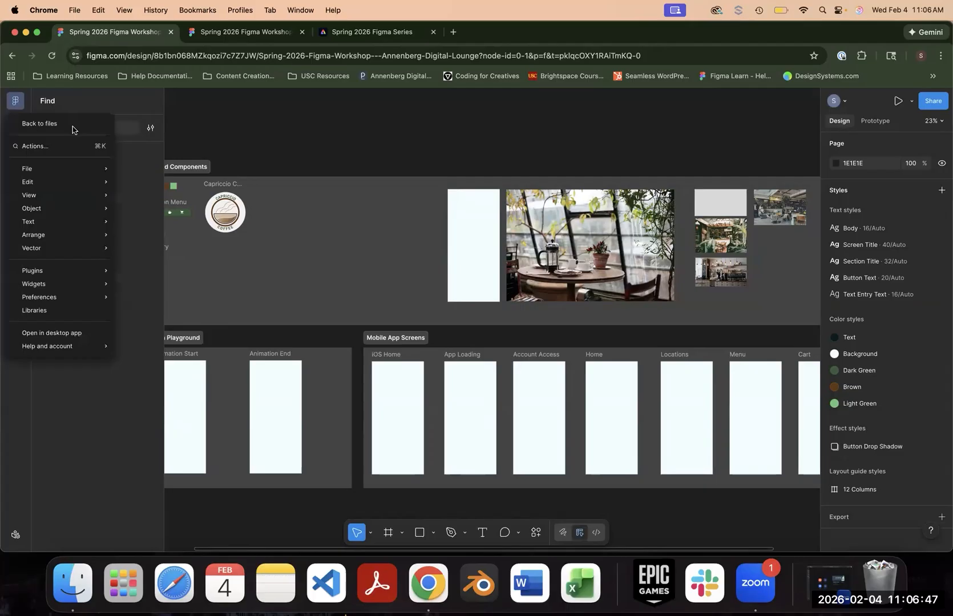
left_click(40, 124)
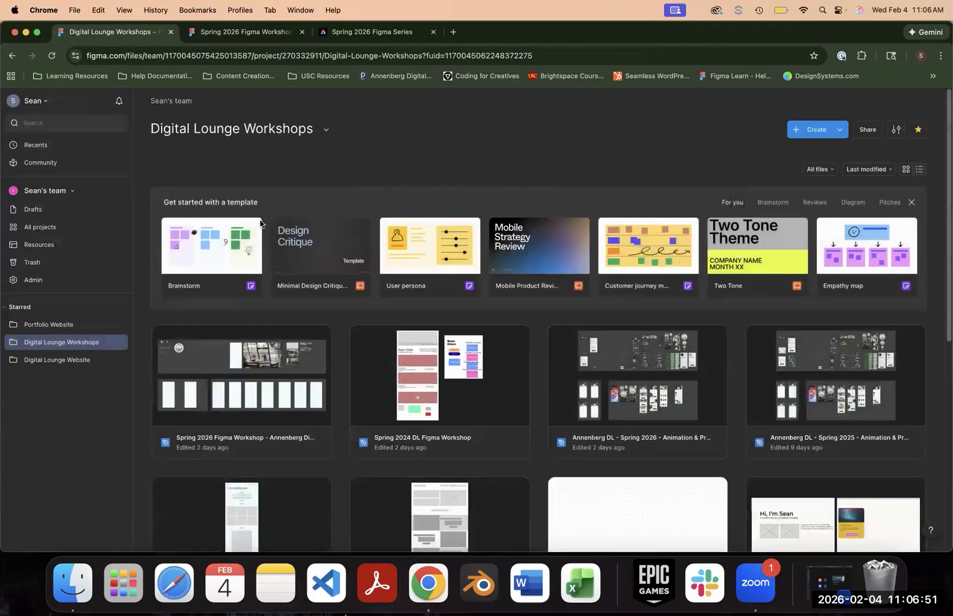
left_click(65, 167)
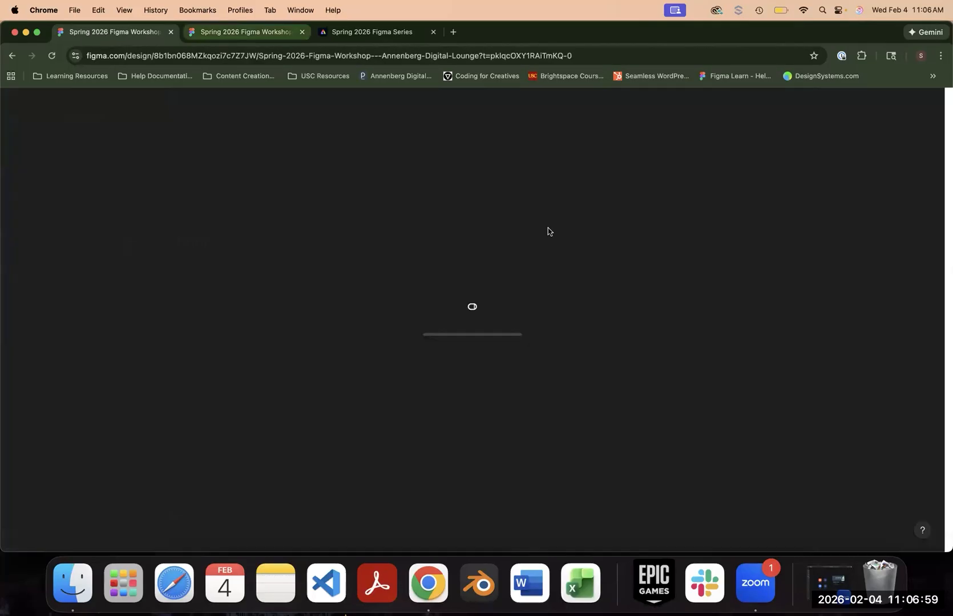
- Search the Figma Community for "iOS design kit" from the workshop file's Community page
key("ctrl+Tab")
left_click(828, 102)
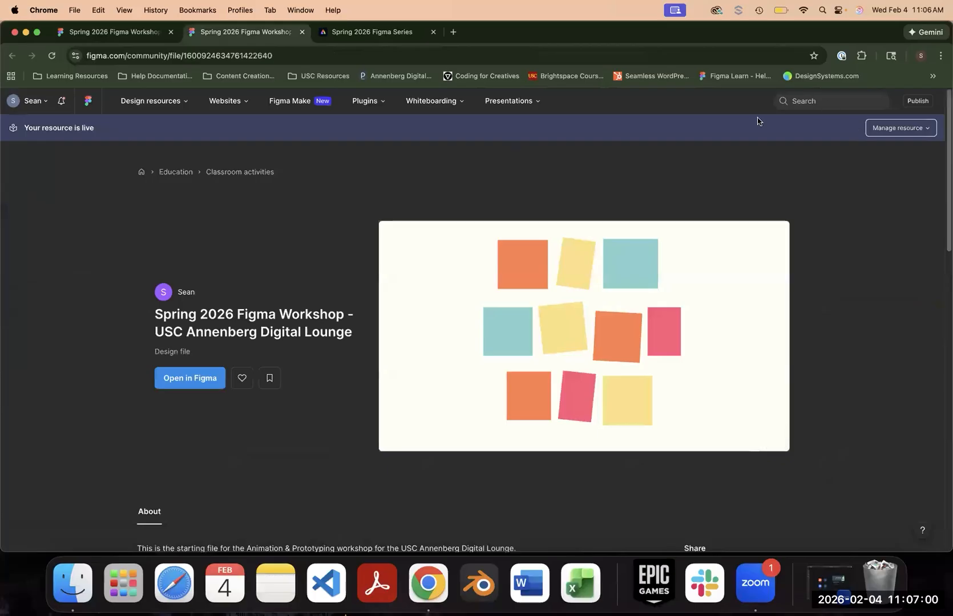
type("iOS design k")
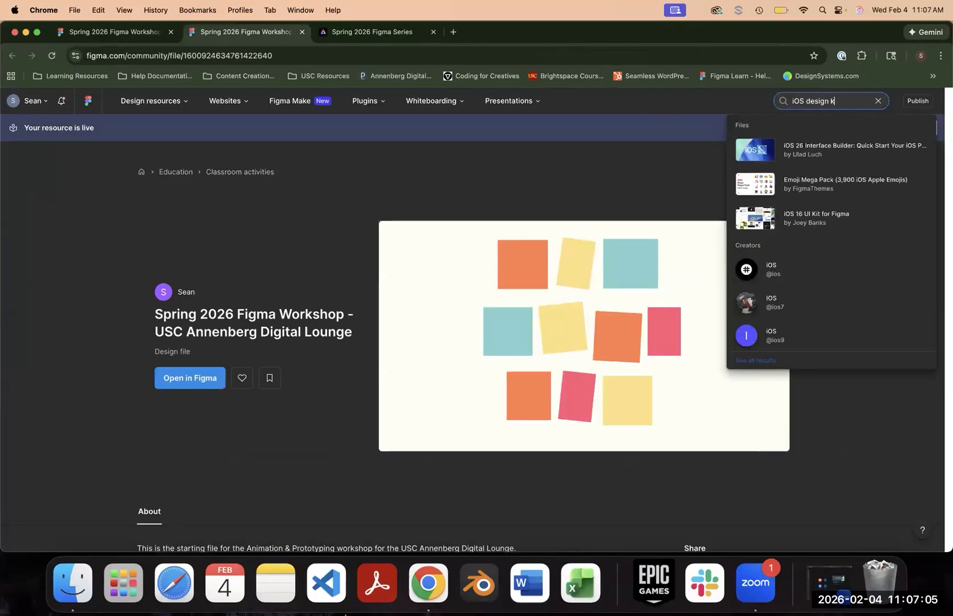
type("it")
key("Return")
- Open Apple's iOS and iPadOS 26 kit from the search results and check its description and list of preview pages
scroll(781, 259, "down", 8)
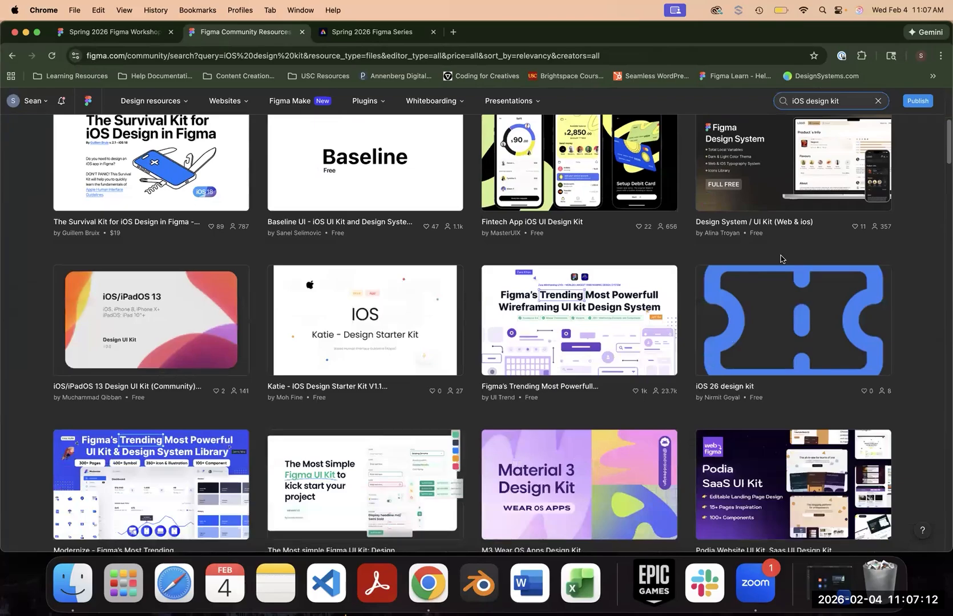
scroll(654, 354, "down", 10)
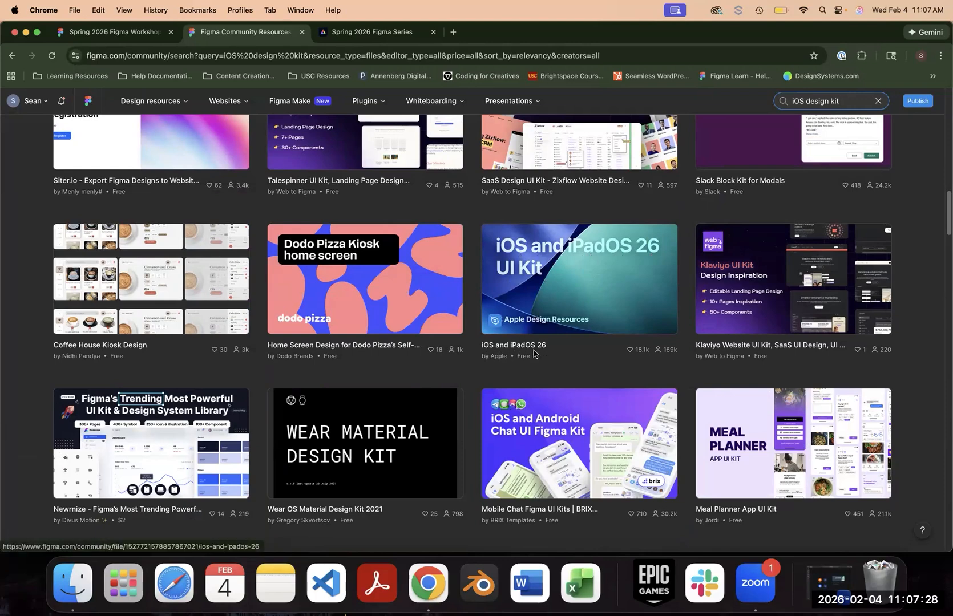
left_click(534, 318)
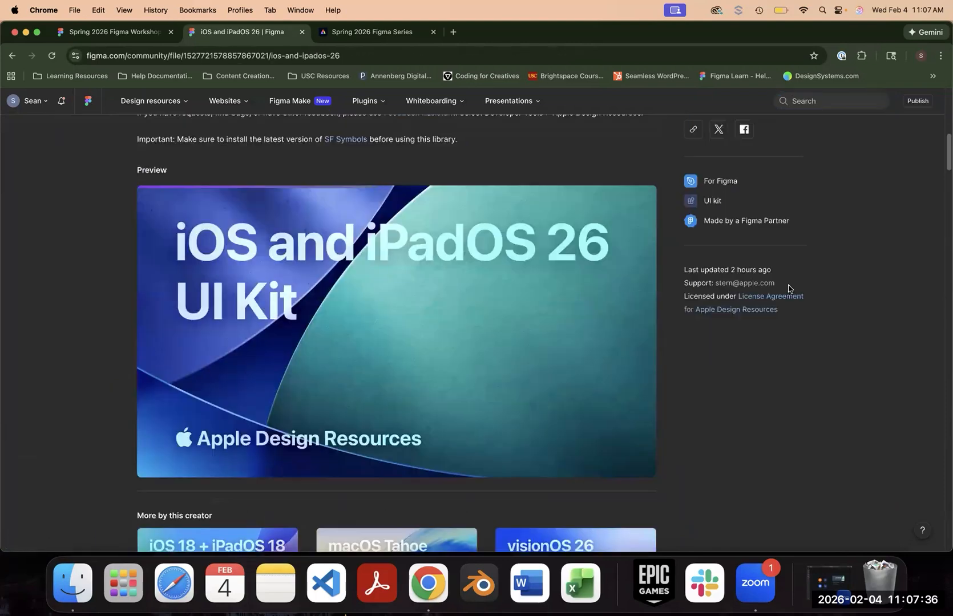
scroll(325, 274, "down", 4)
scroll(315, 249, "up", 4)
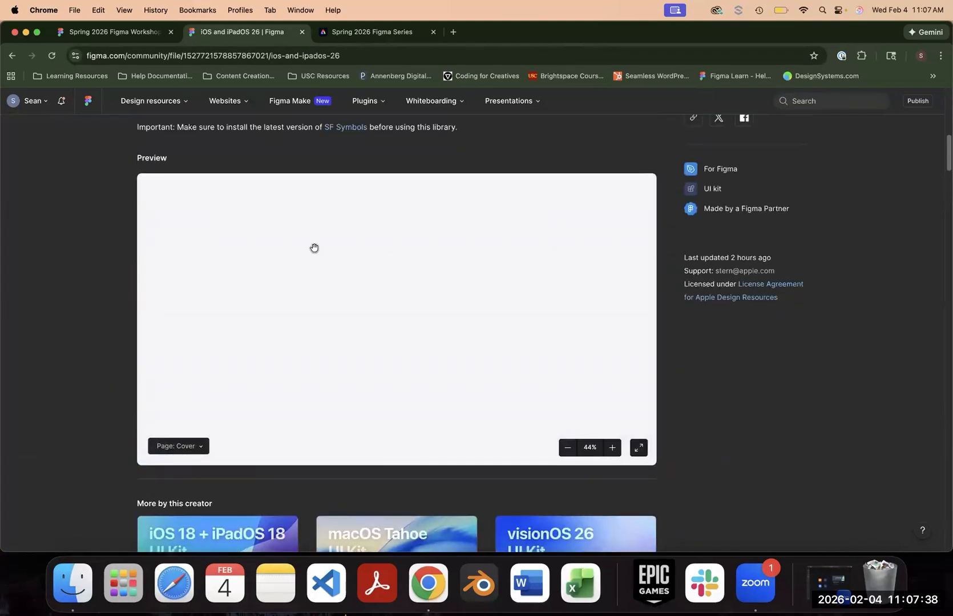
scroll(337, 217, "up", 5)
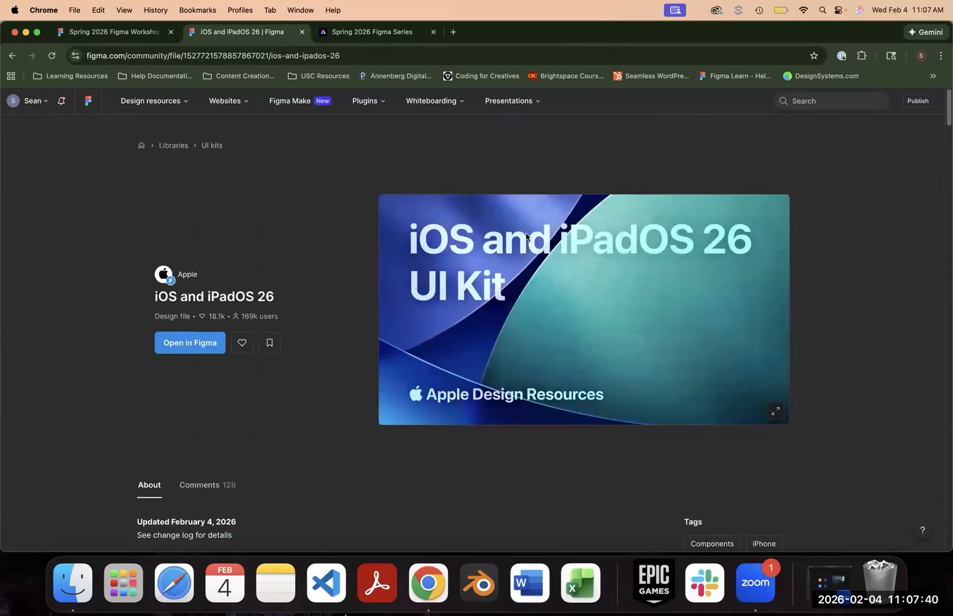
scroll(277, 300, "down", 5)
left_click(195, 466)
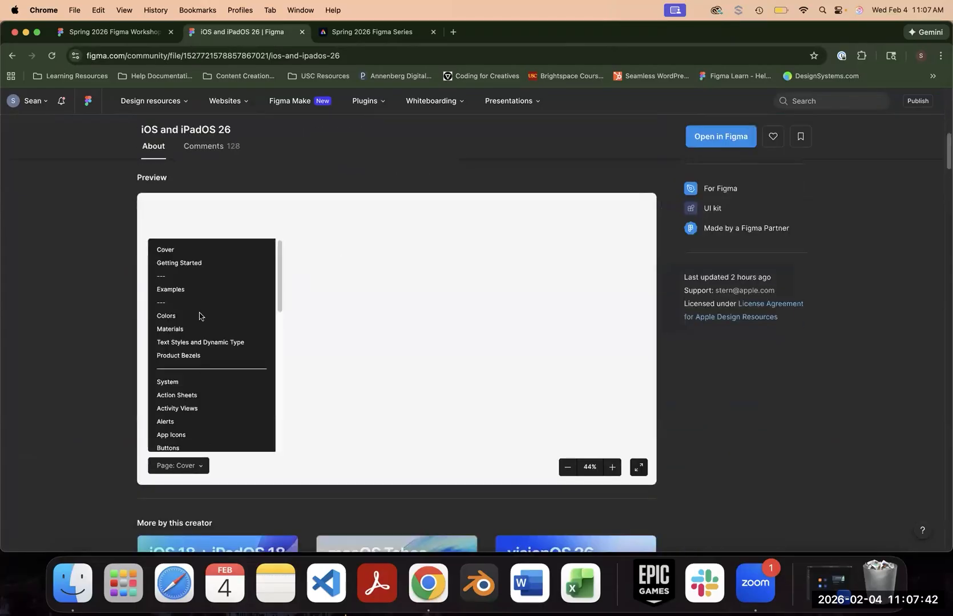
scroll(302, 275, "up", 4)
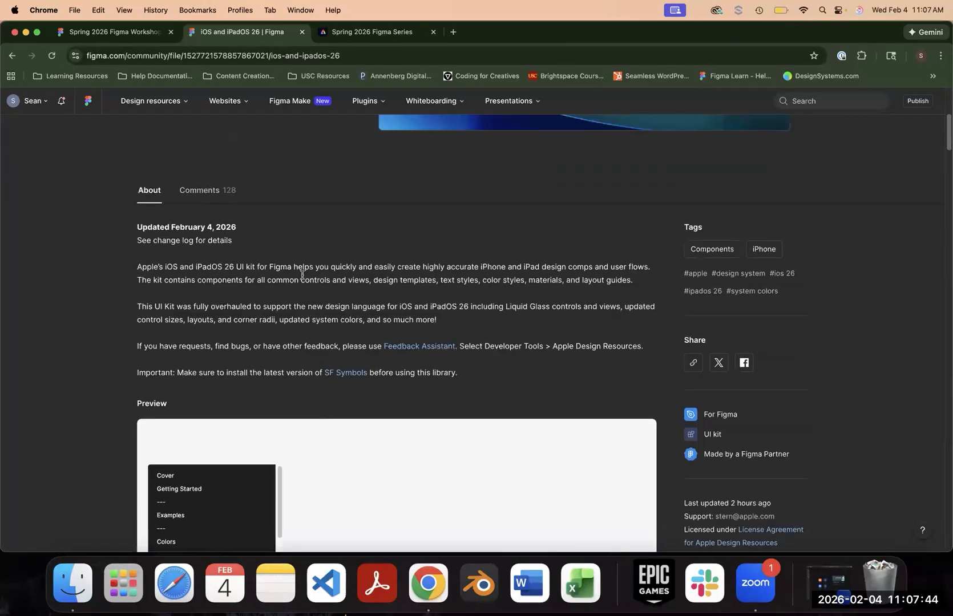
- Make a copy of the iOS and iPadOS 26 kit file and open it in Figma
scroll(302, 260, "up", 5)
left_click(197, 343)
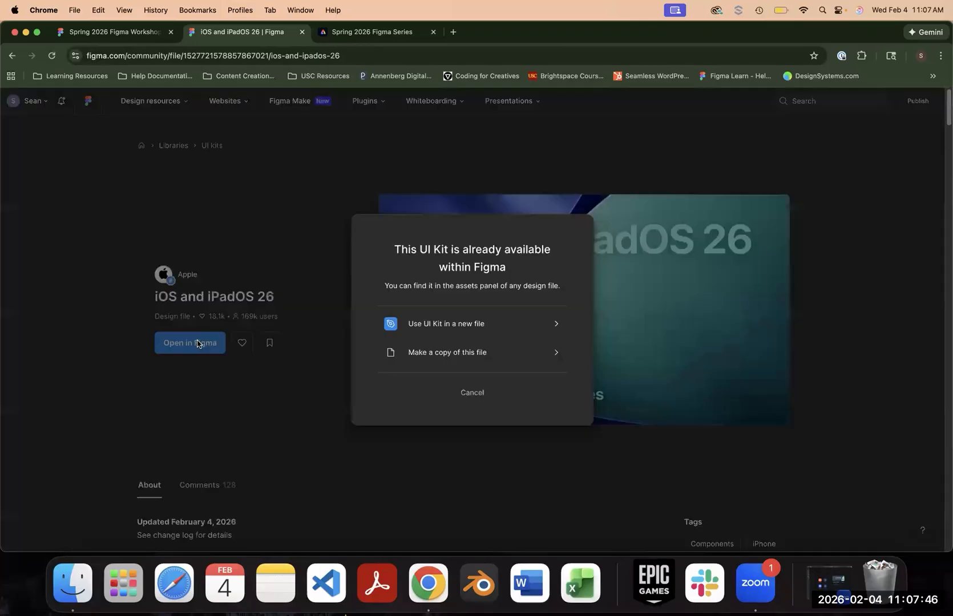
left_click(457, 354)
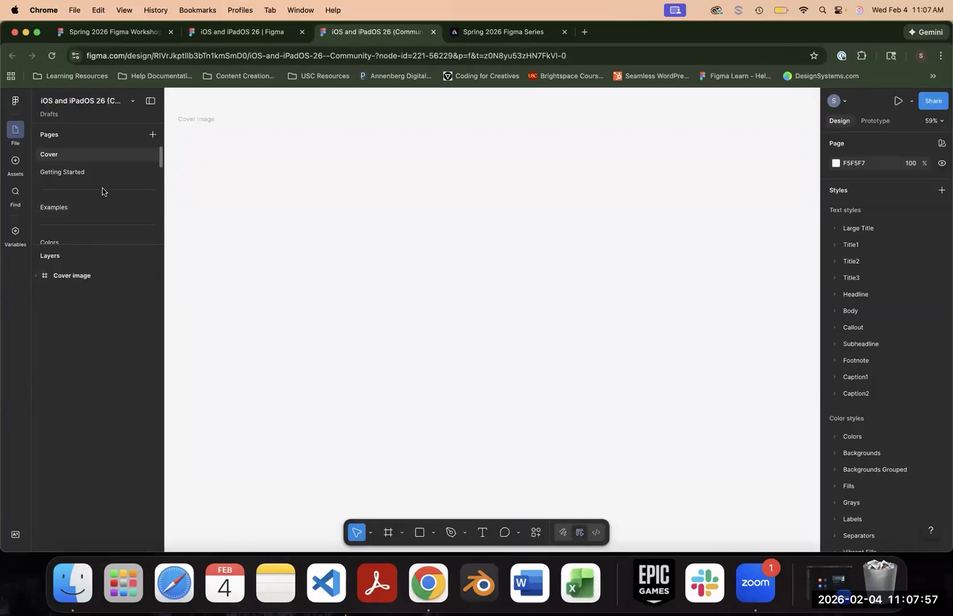
- Look through the copied kit's page list and open the Examples page
scroll(104, 177, "down", 3)
scroll(432, 287, "down", 3)
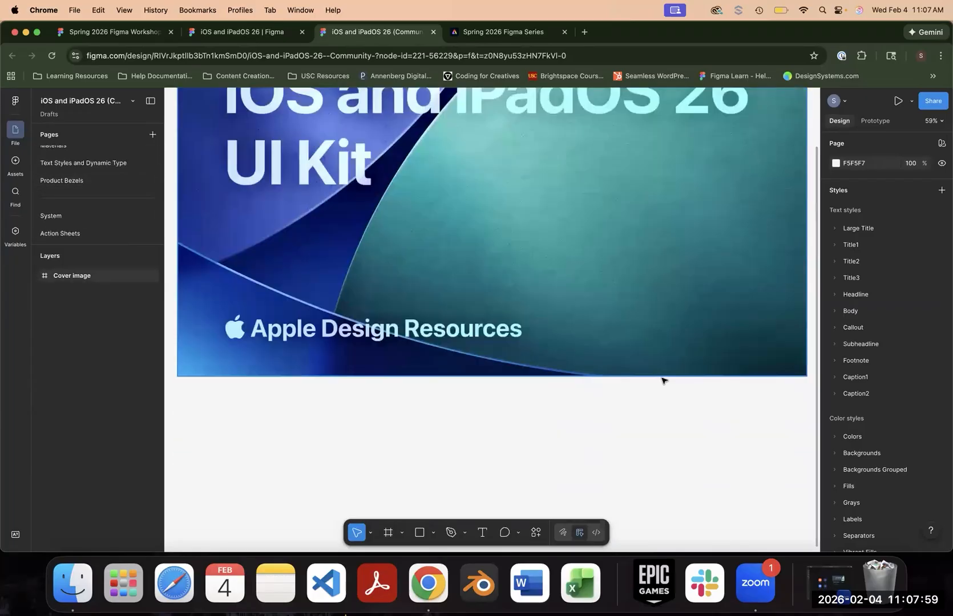
scroll(290, 281, "up", 3)
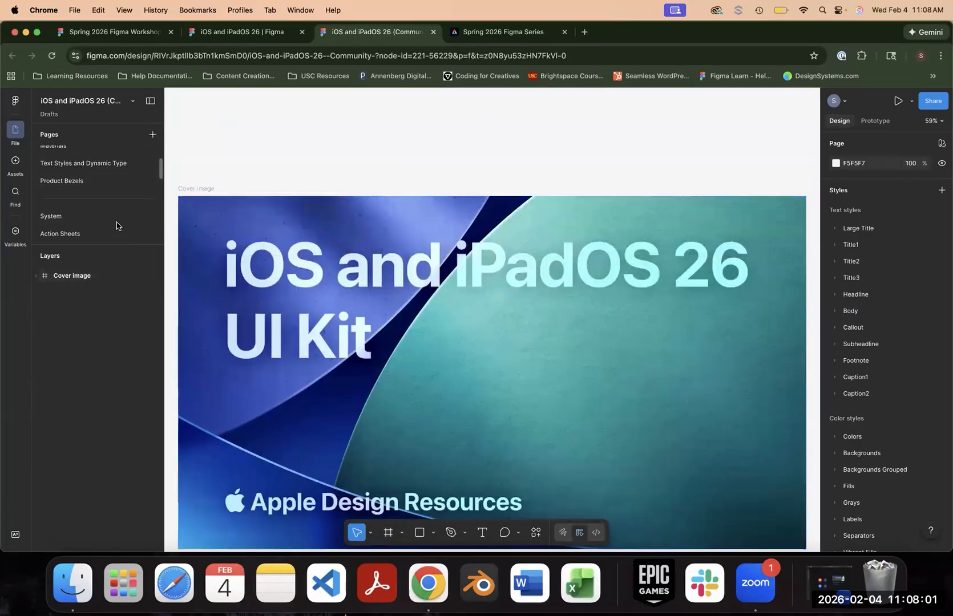
scroll(92, 197, "up", 2)
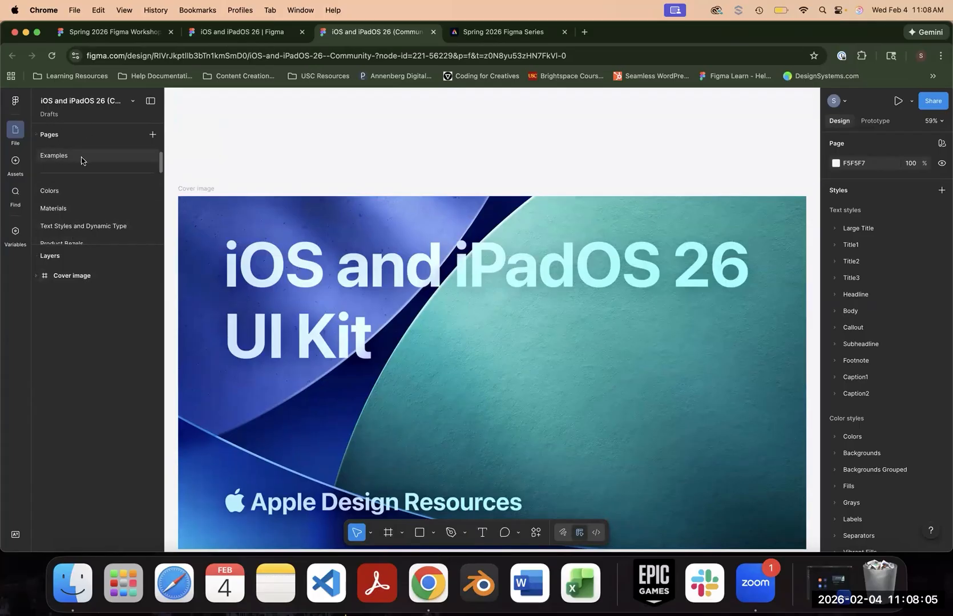
scroll(69, 178, "down", 2)
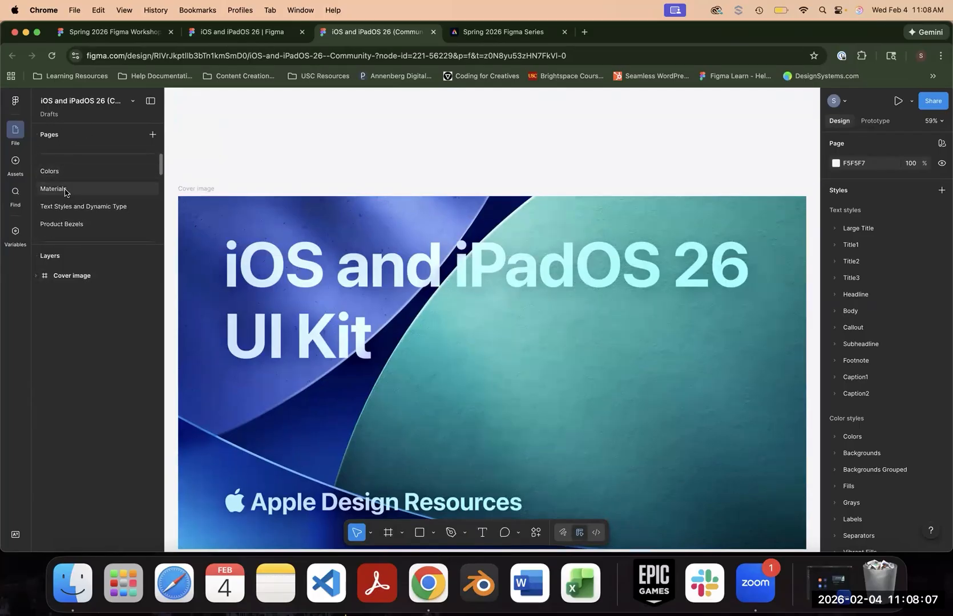
scroll(74, 192, "up", 4)
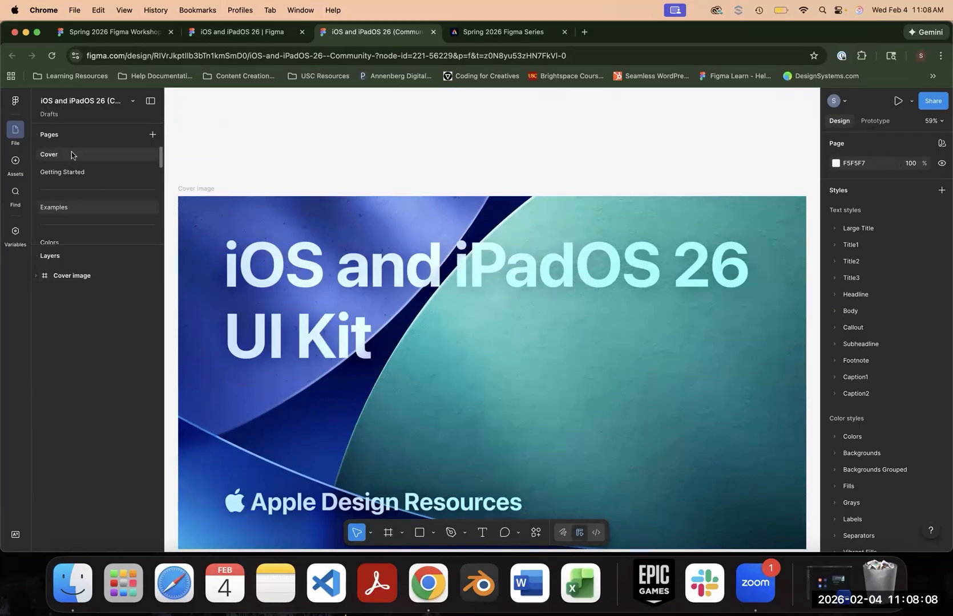
left_click(73, 208)
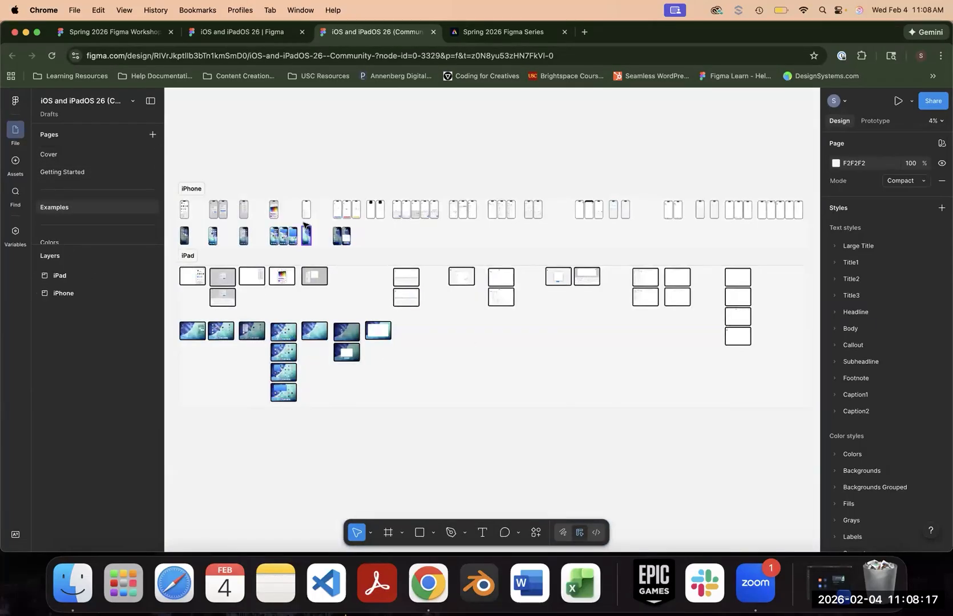
- Examine the iPhone example screens up close, including the Color Picker, Home Screen Widgets and Lock Screen components
scroll(303, 225, "up", 5)
scroll(310, 228, "up", 5)
left_click_drag(530, 354, 653, 368)
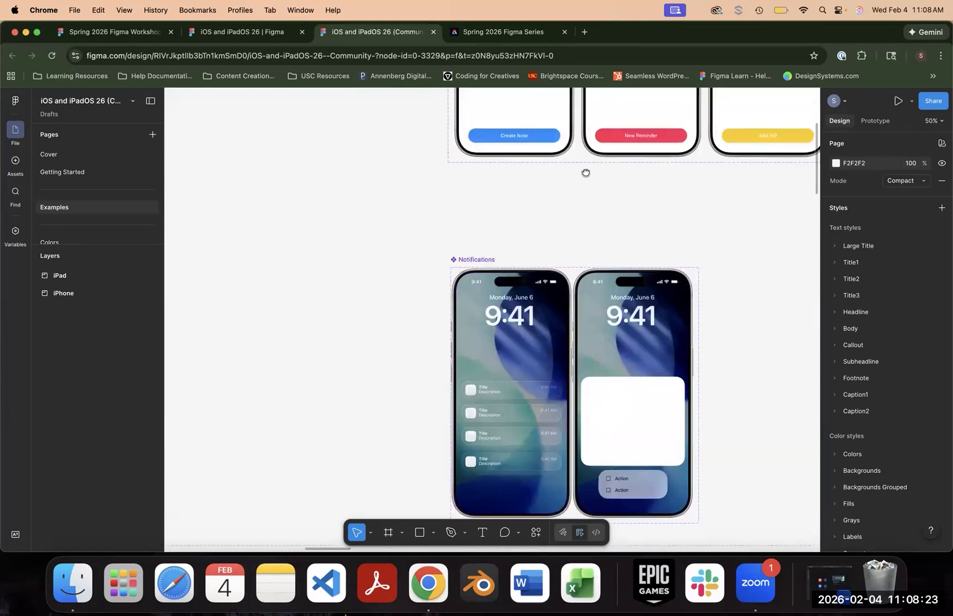
left_click_drag(585, 173, 440, 404)
left_click_drag(386, 336, 891, 314)
left_click_drag(409, 245, 735, 184)
left_click_drag(408, 382, 446, 541)
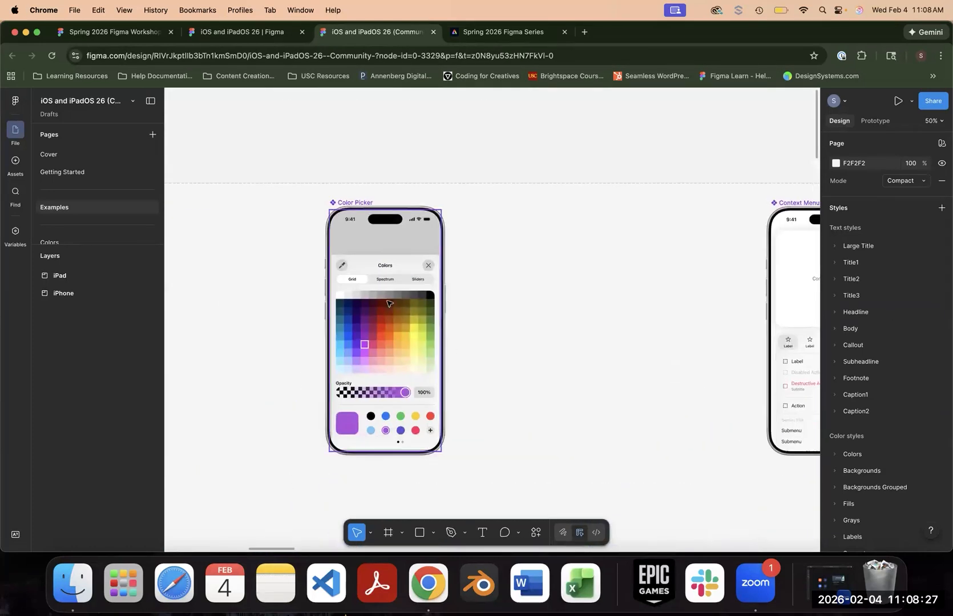
scroll(542, 128, "down", 10)
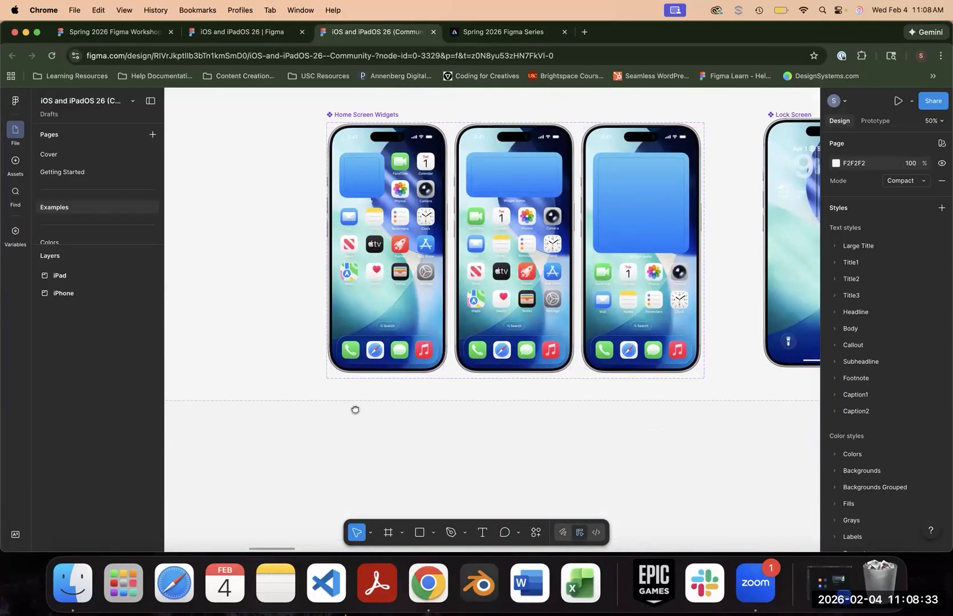
scroll(386, 369, "right", 5)
left_click_drag(386, 370, 453, 464)
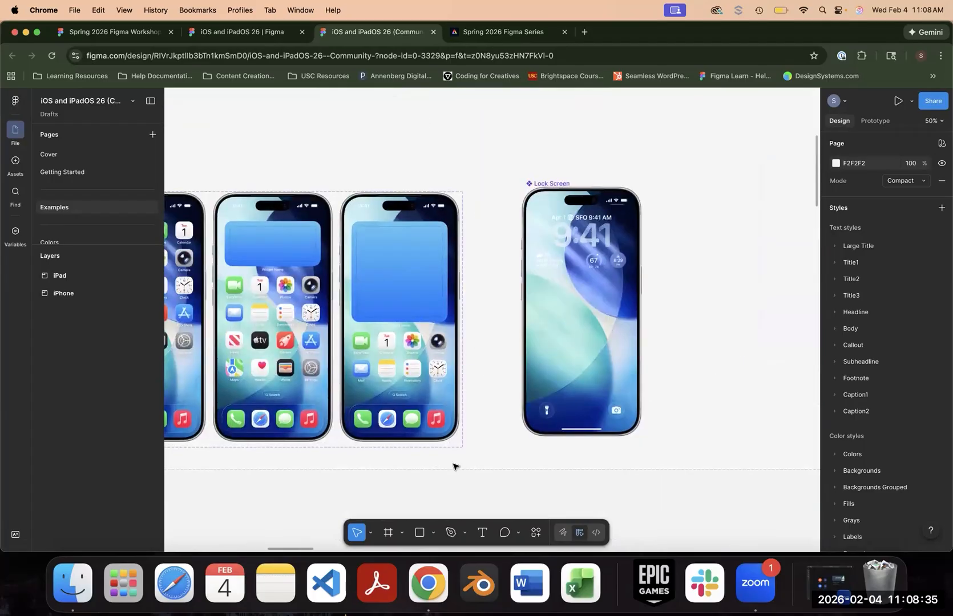
- Look over the iPhone Activity View, Control Center and Home Screen examples, examining the Home Screen icons down to the My App placeholder
key("super+minus")
key("super+minus")
key("super+minus")
key("super+plus")
left_click_drag(277, 306, 545, 305)
key("super+plus")
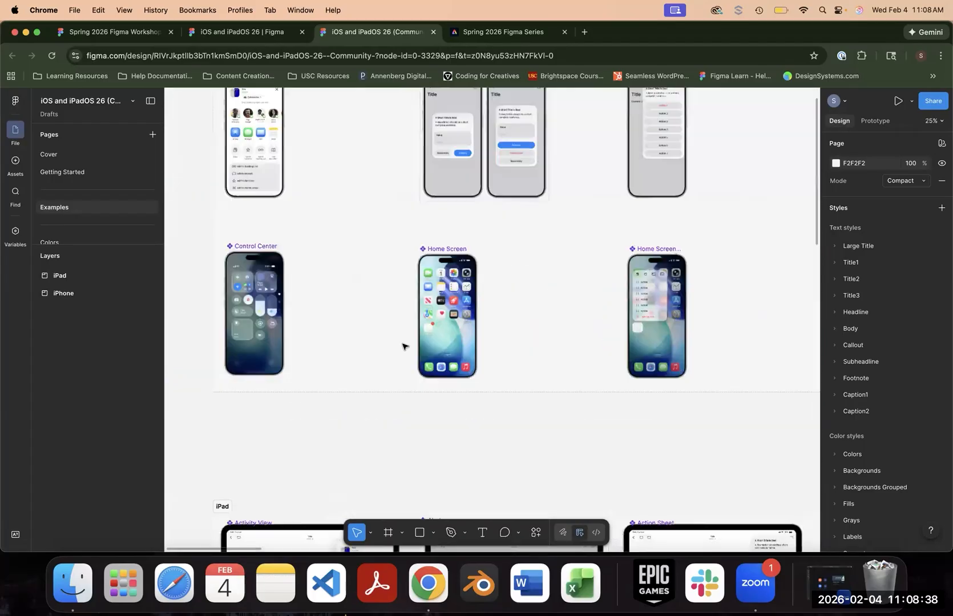
key("super+plus")
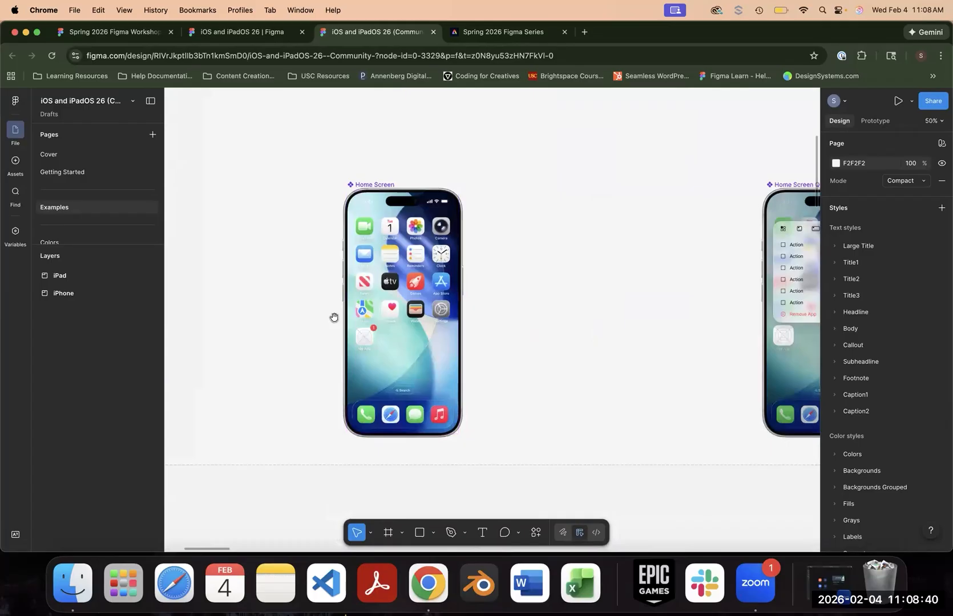
left_click_drag(335, 318, 673, 494)
left_click_drag(459, 270, 523, 511)
scroll(496, 343, "down", 3)
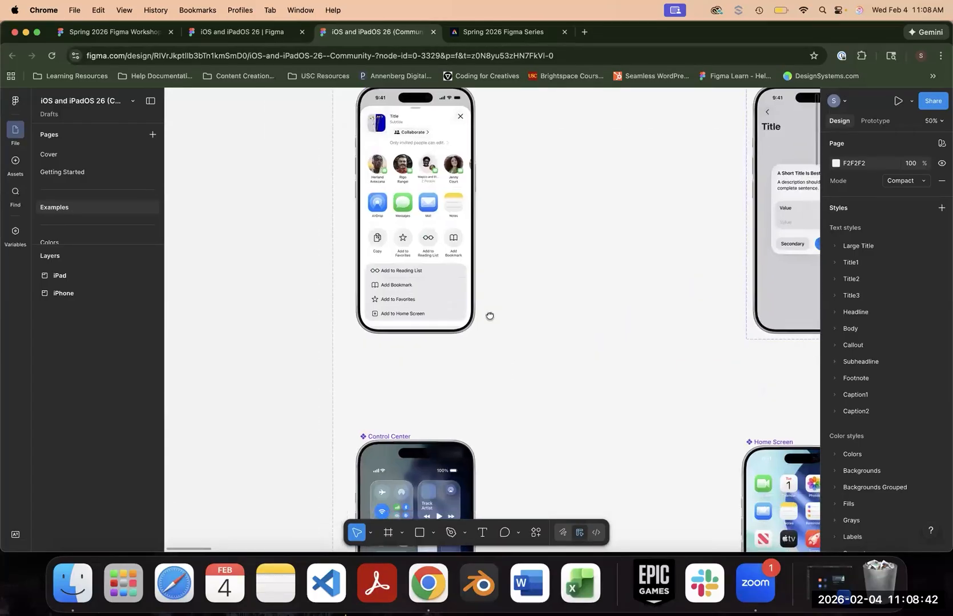
scroll(400, 240, "up", 2)
left_click(347, 179)
left_click_drag(500, 421, 438, 228)
left_click_drag(476, 409, 393, 215)
left_click_drag(623, 198, 455, 220)
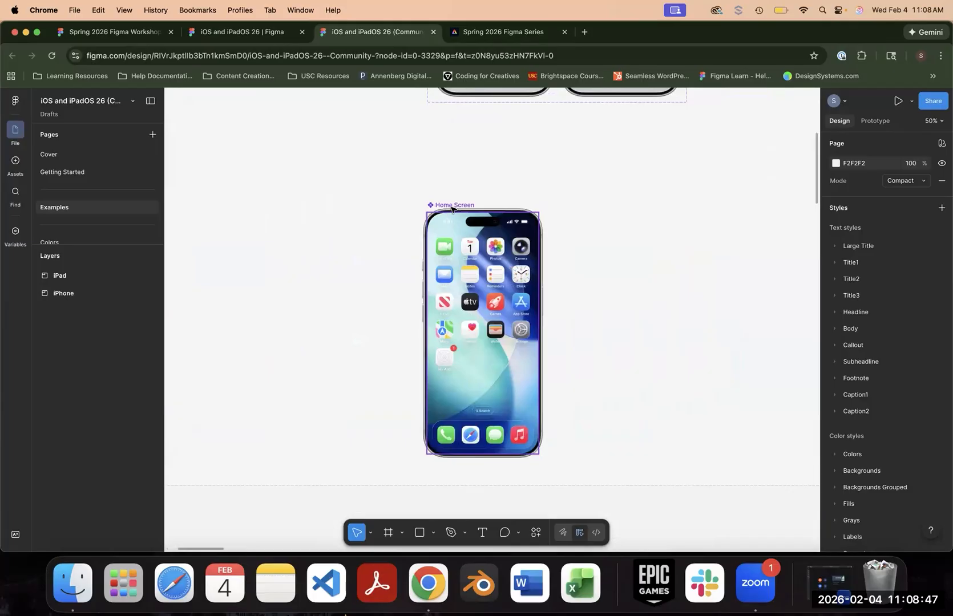
key("super+equal")
key("super+equal")
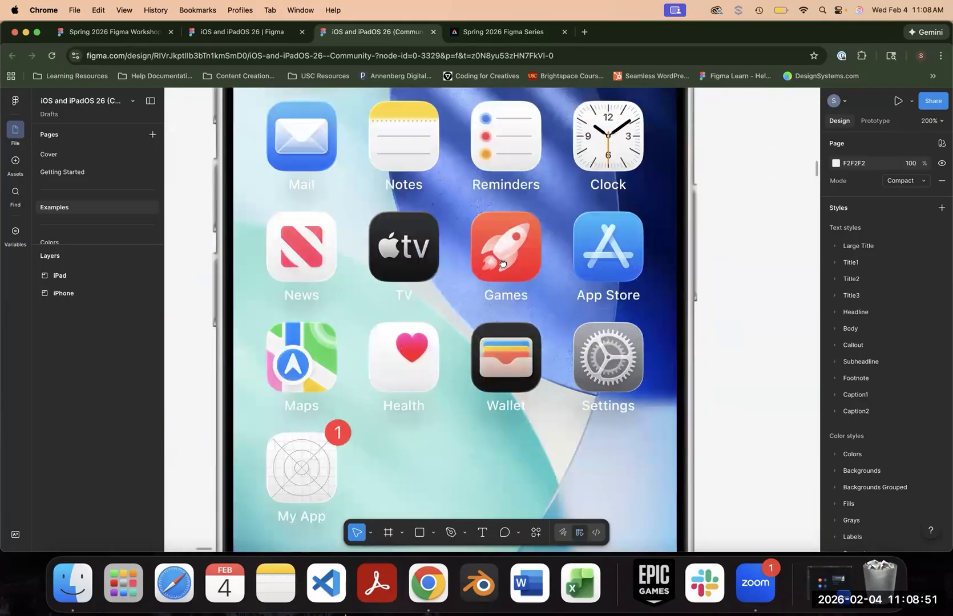
scroll(323, 208, "down", 5)
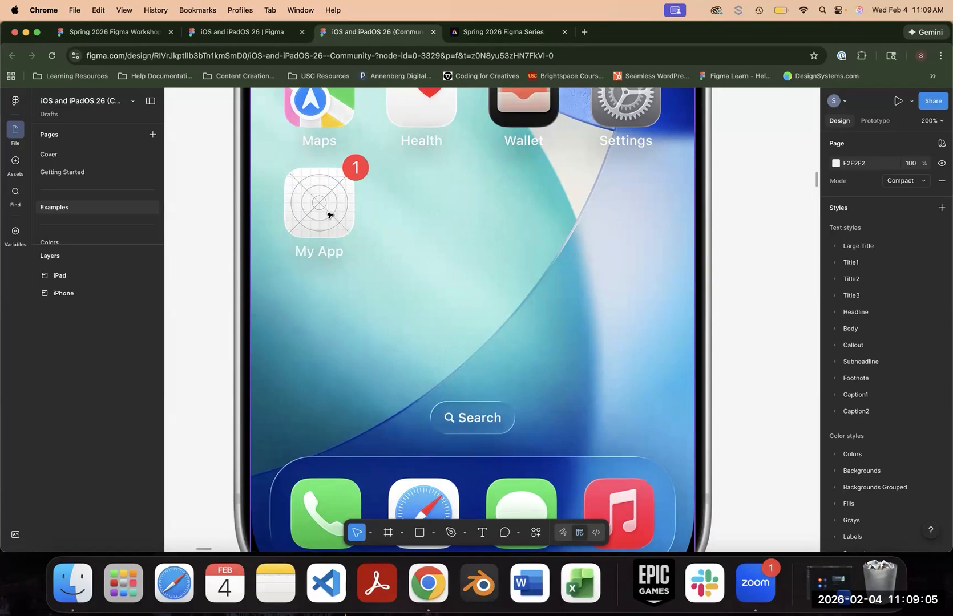
- Select the iPhone Home Screen component on the Examples page and copy it
left_click(412, 186)
scroll(419, 355, "up", 10)
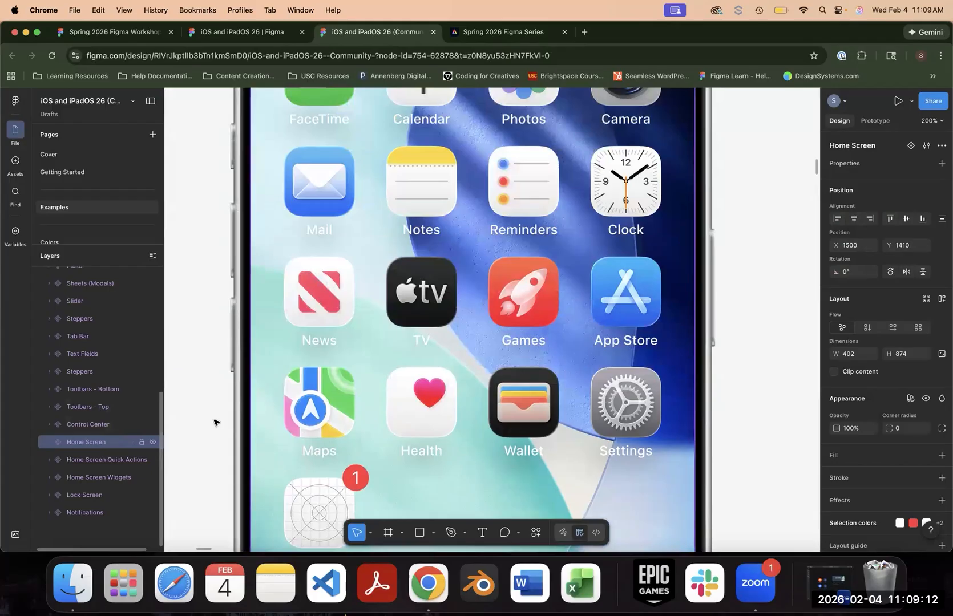
scroll(508, 358, "up", 5)
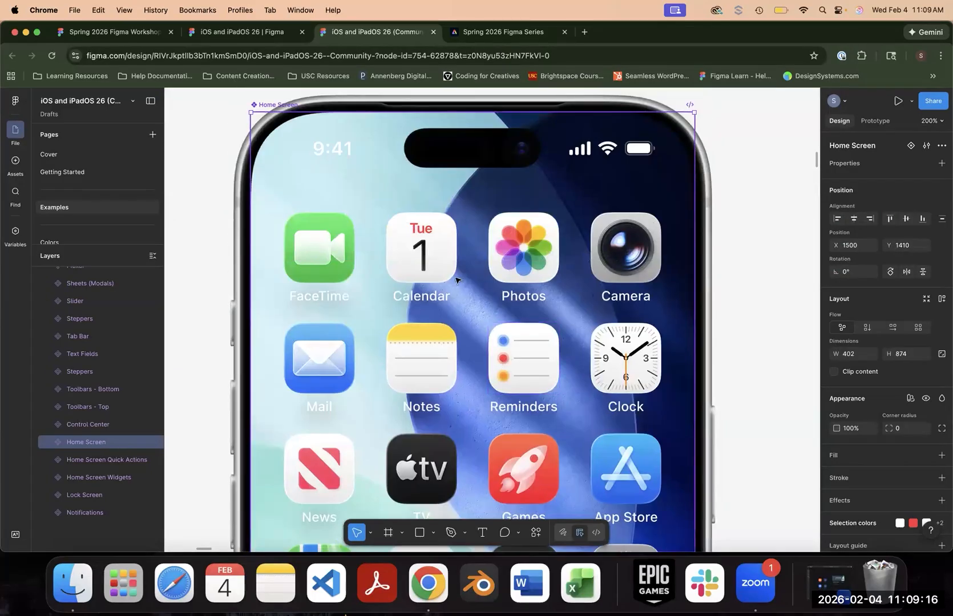
right_click(396, 279)
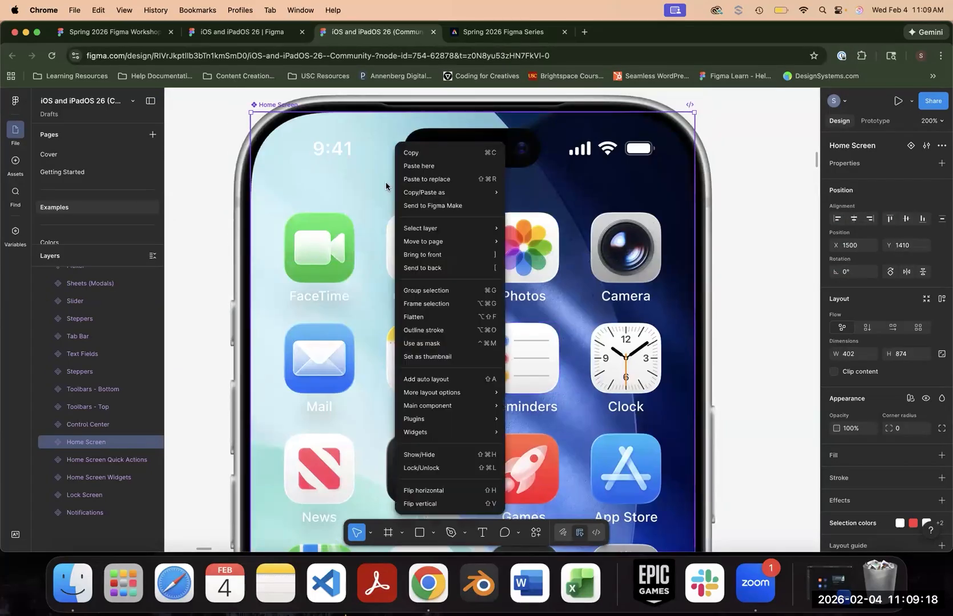
left_click(414, 153)
- Paste the Home Screen into the Spring 2026 Figma Workshop file and align it at X 0, Y 0 inside the iOS Home frame
key("super+1")
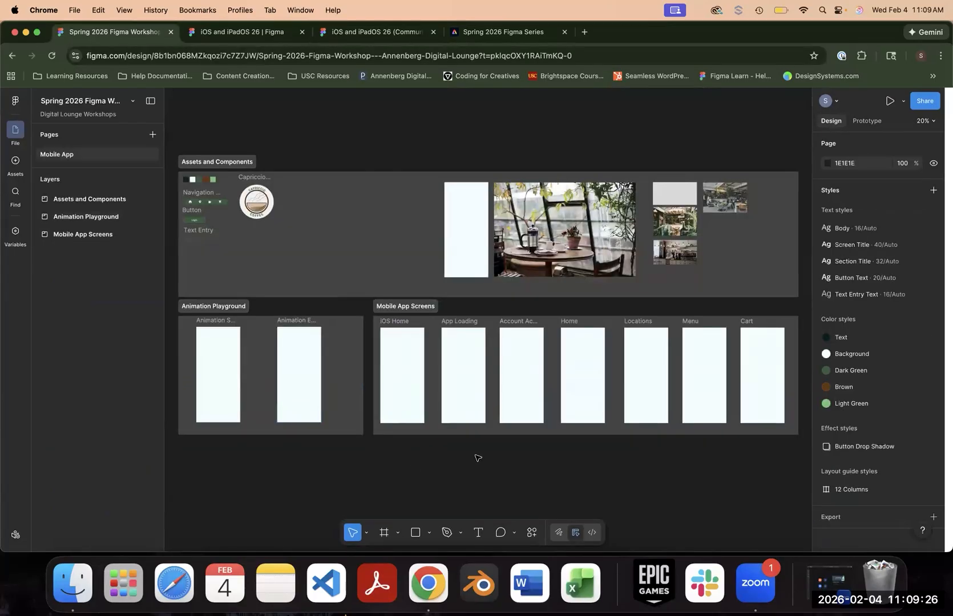
key("super+v")
left_click_drag(493, 331, 402, 338)
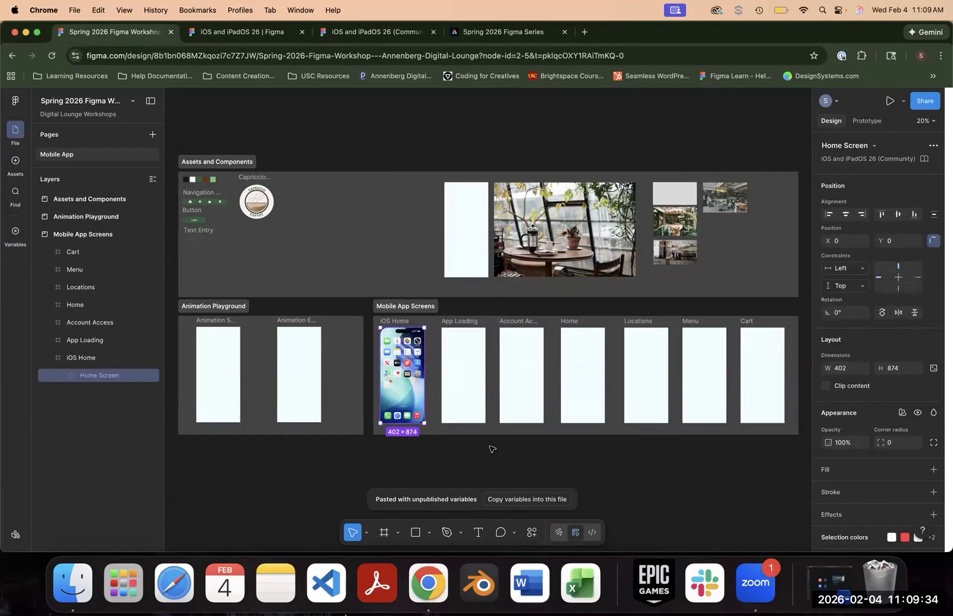
- Drill into the pasted Home Screen's nested layers and select the name label under the My App icon
scroll(492, 449, "up", 10)
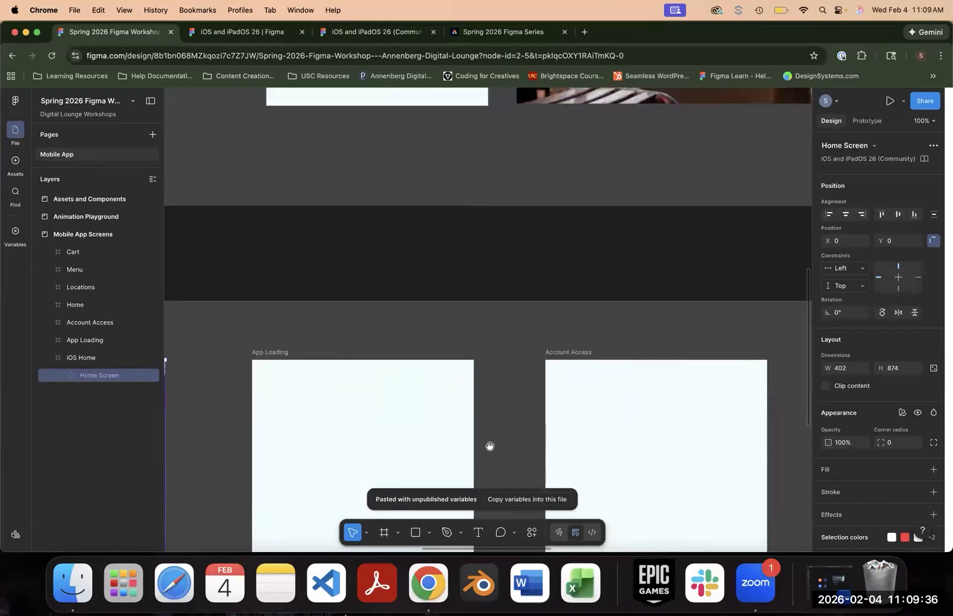
scroll(438, 349, "left", 6)
scroll(438, 349, "down", 4)
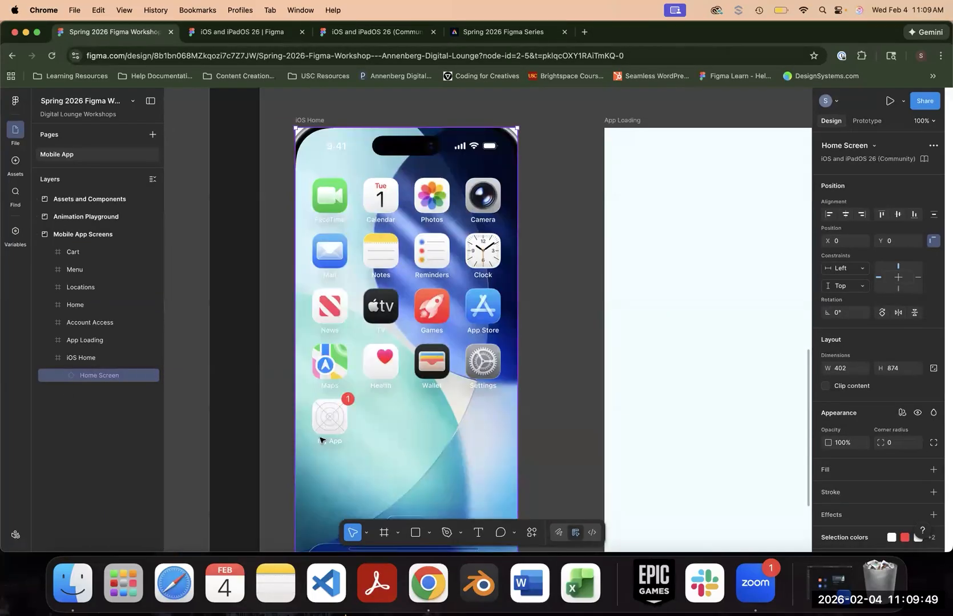
double_click(339, 423)
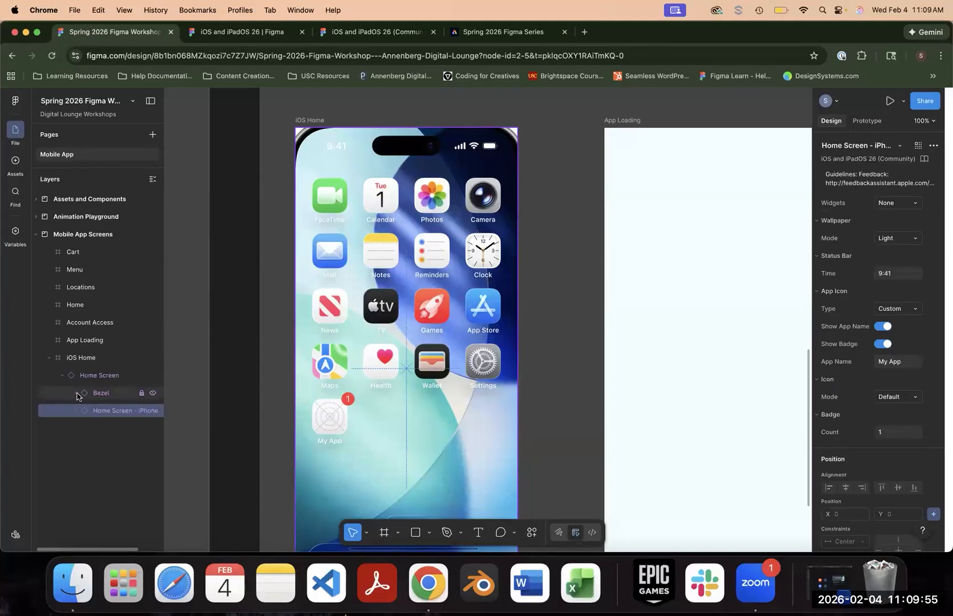
double_click(334, 421)
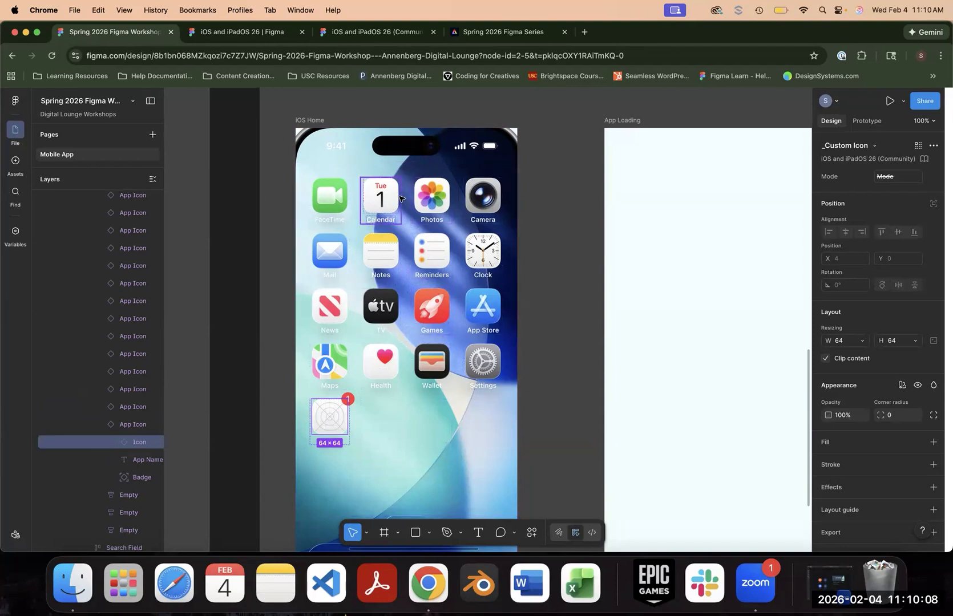
scroll(377, 434, "down", 1)
left_click(325, 438)
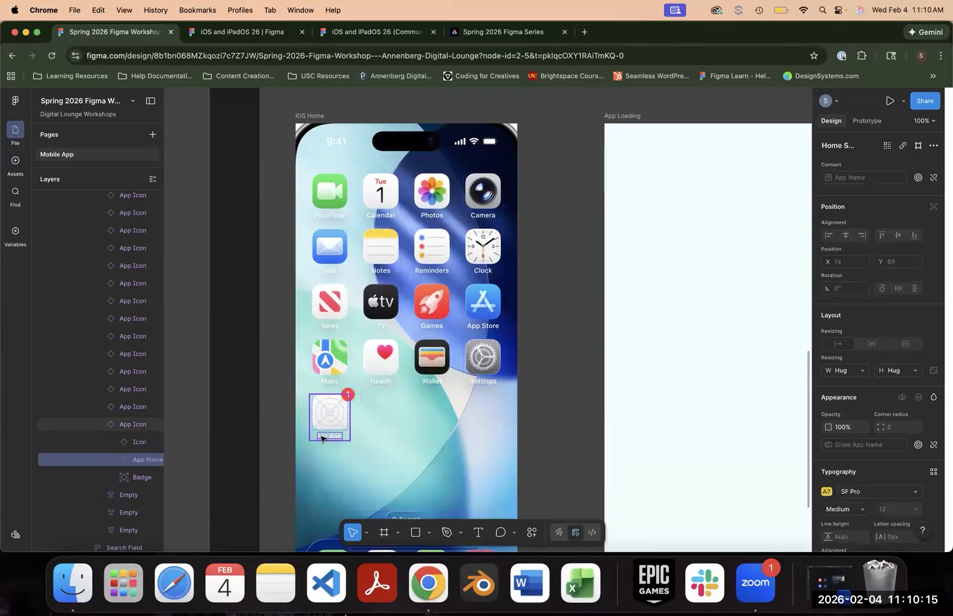
- Open the My App label for editing, review the Apple SF Pro font license agreement and accept it
key("super+equal")
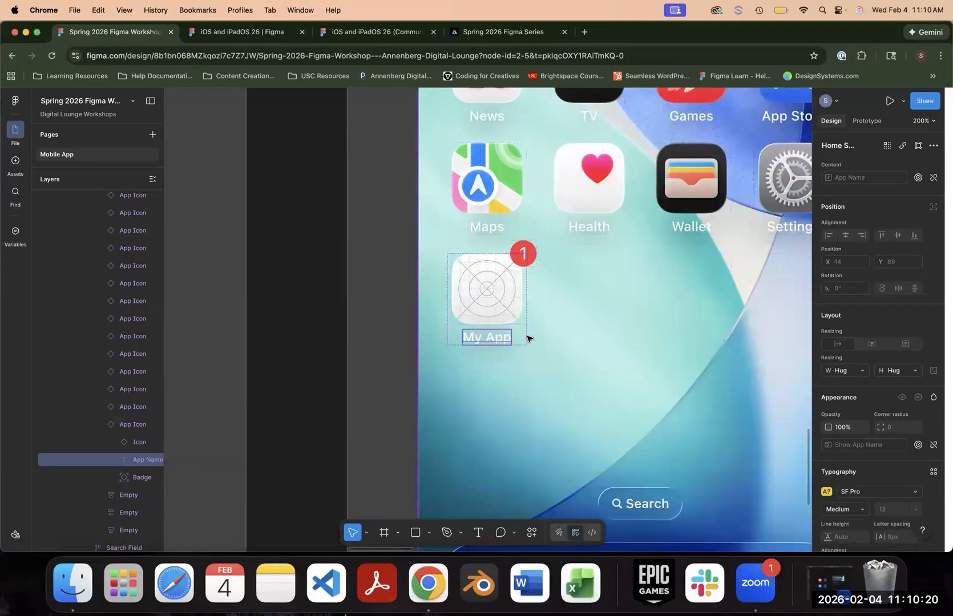
key("super+equal")
double_click(440, 340)
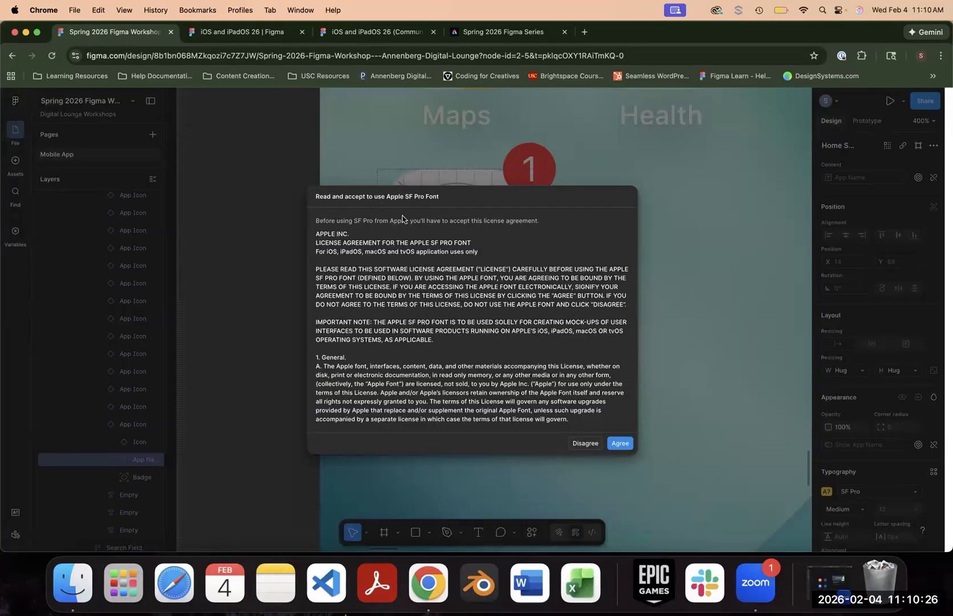
scroll(522, 336, "down", 15)
scroll(381, 360, "up", 15)
left_click_drag(316, 251, 496, 256)
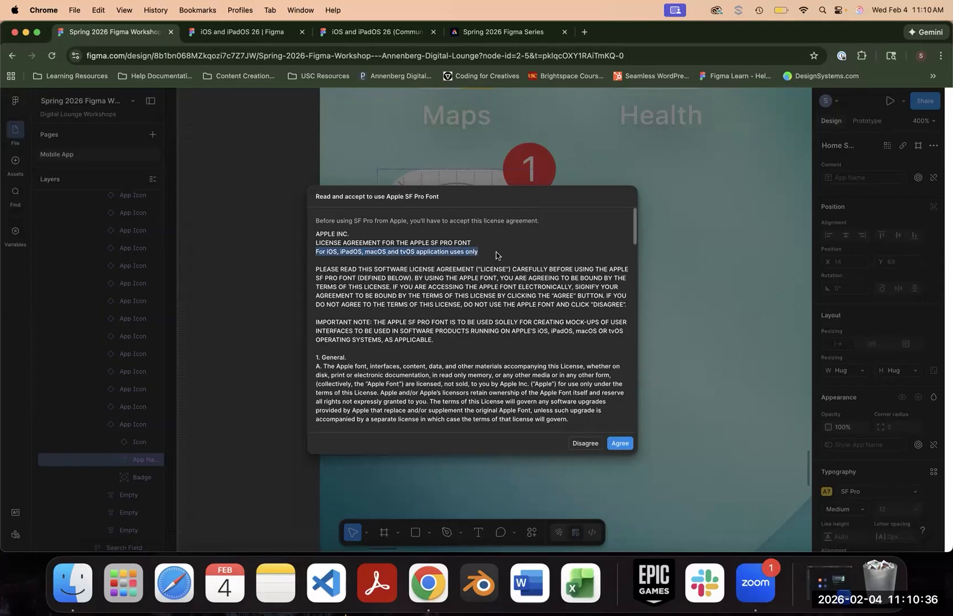
left_click(619, 444)
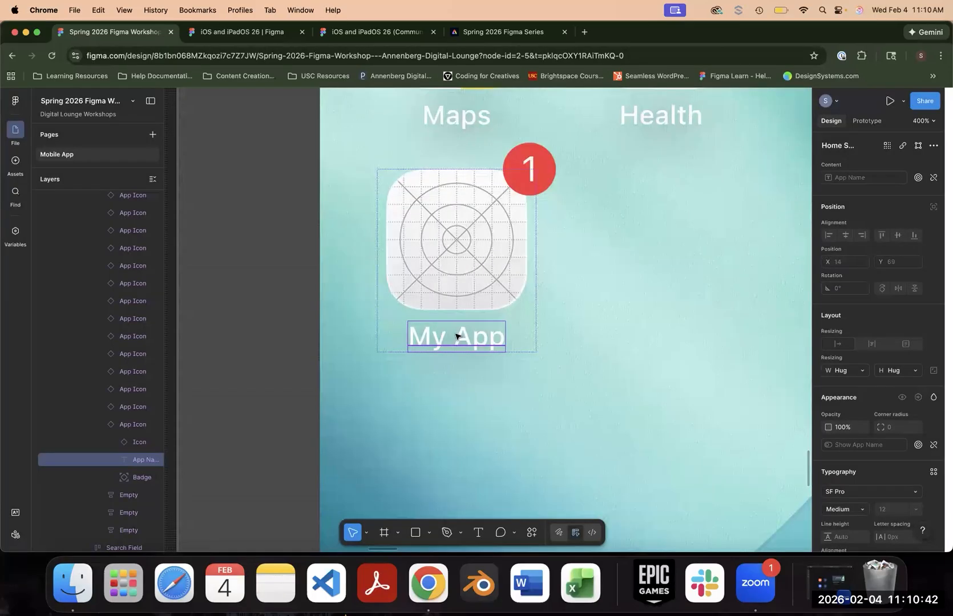
- Rename the My App label to "Capriccio Coffee", with "Coffee" on a second line, and leave text editing
double_click(456, 338)
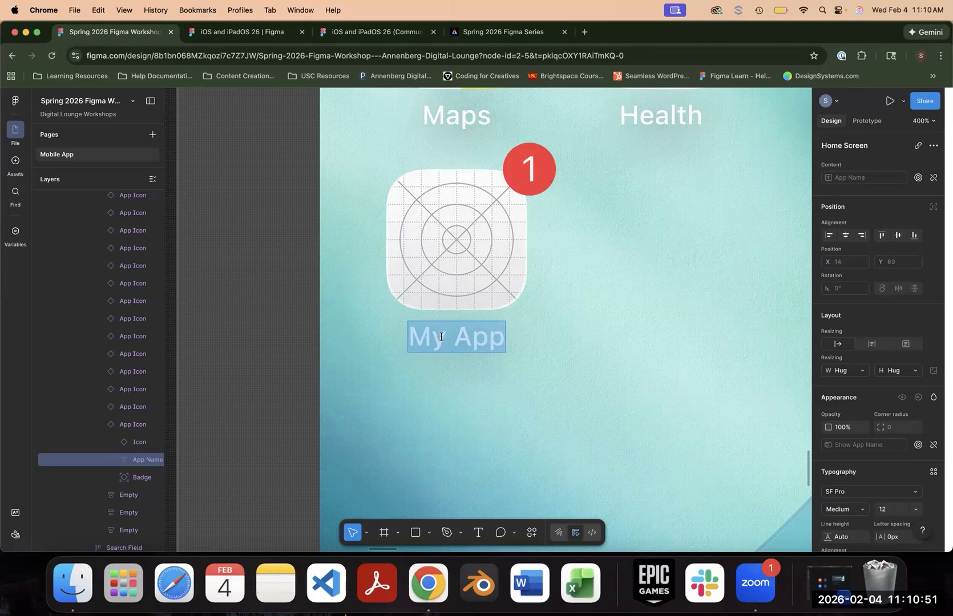
type("C")
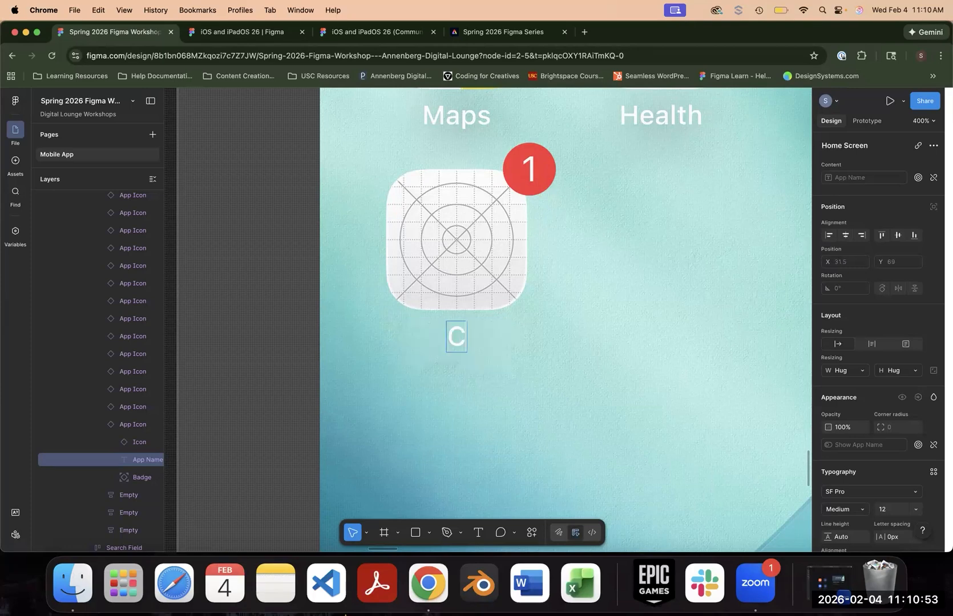
type("apriccio Co")
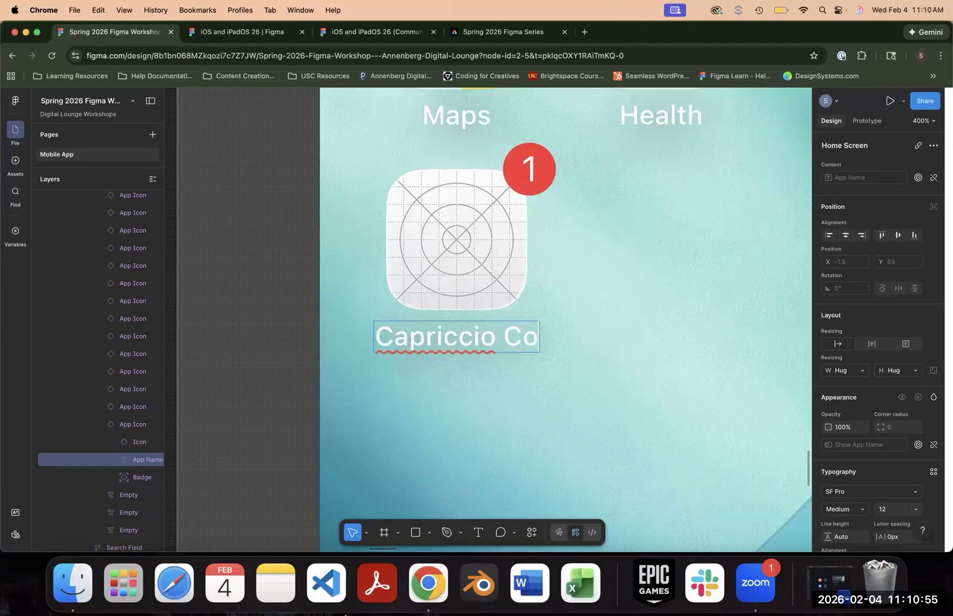
type("ffee")
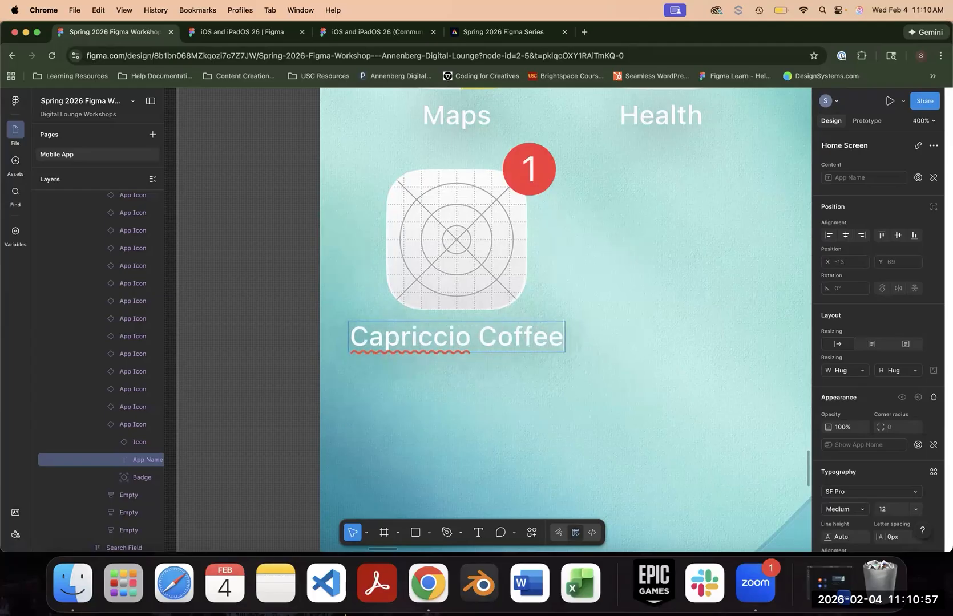
key("Escape")
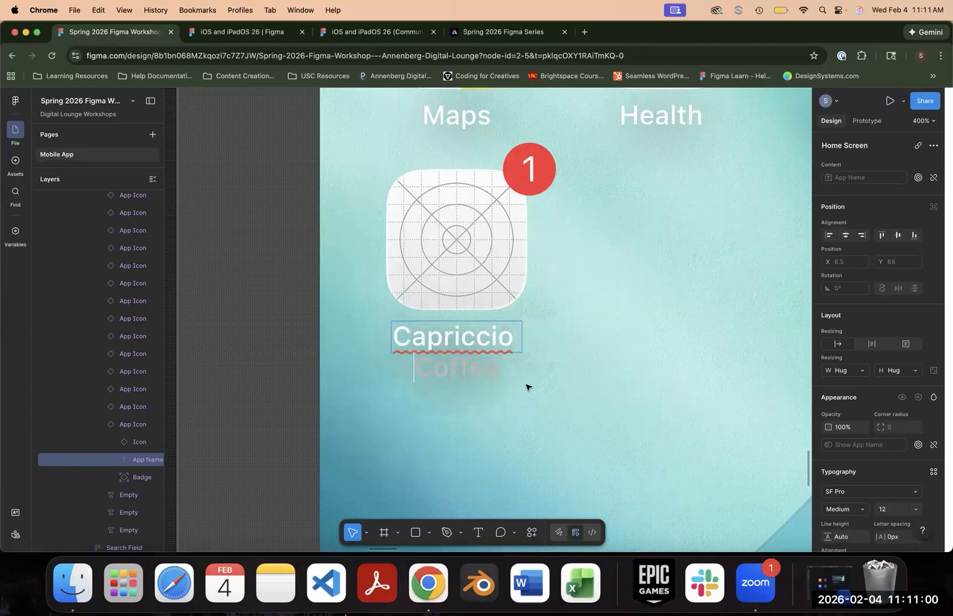
key("Return")
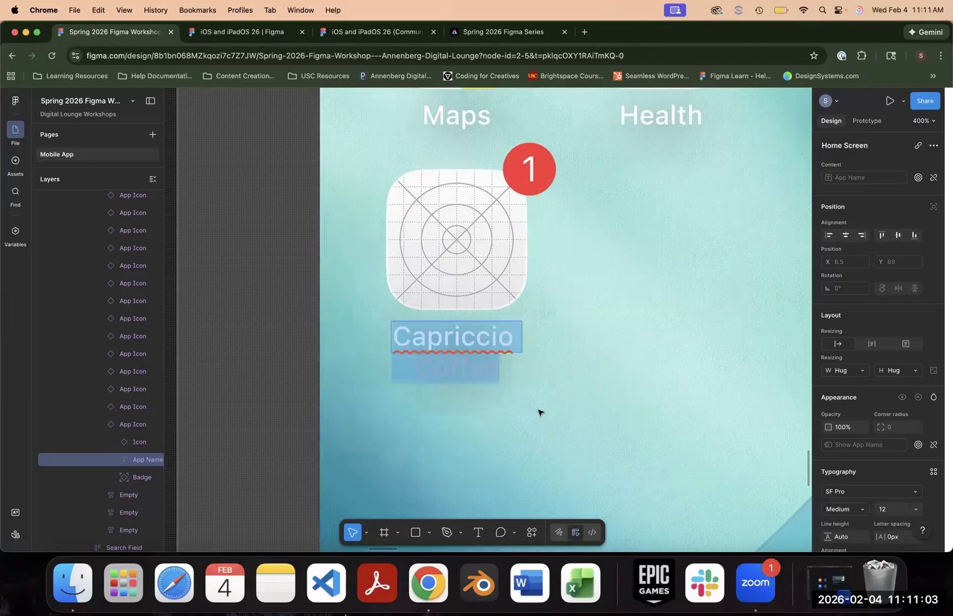
key("Escape")
key("Return")
key("Escape")
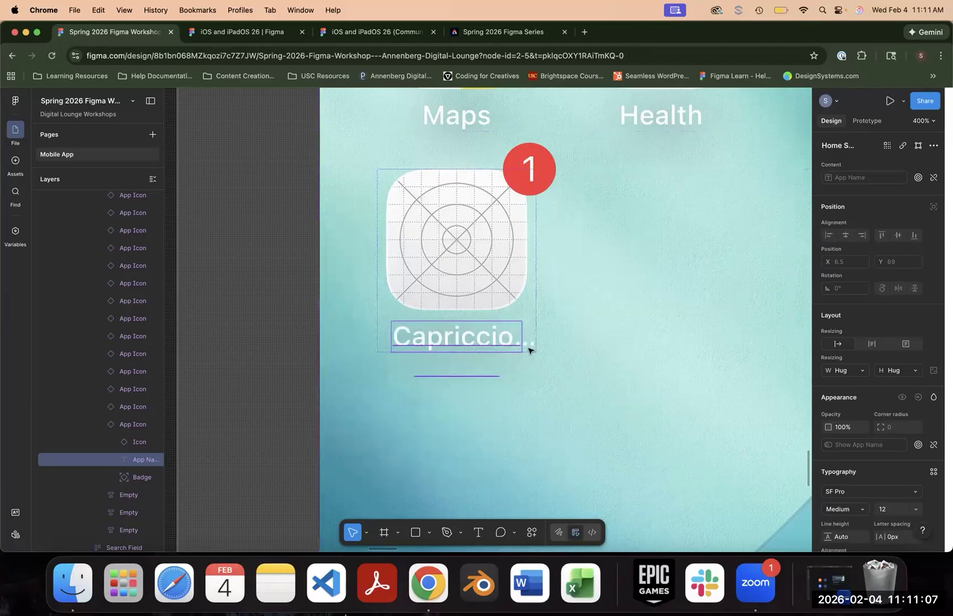
key("Return")
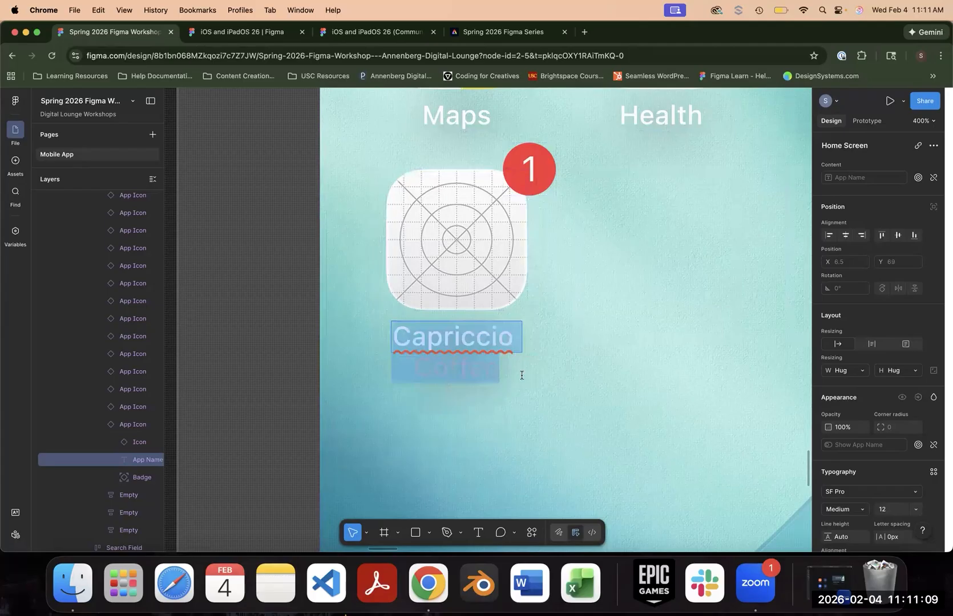
left_click(513, 411)
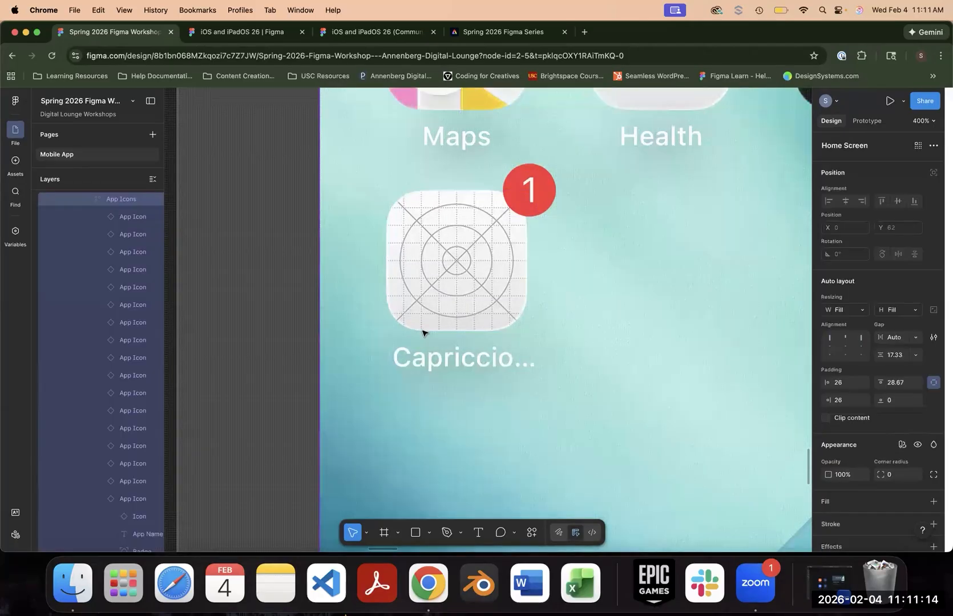
- Remove the red notification badge from the Capriccio Coffee app icon, and expand and select its nested Icon layer
left_click(538, 197)
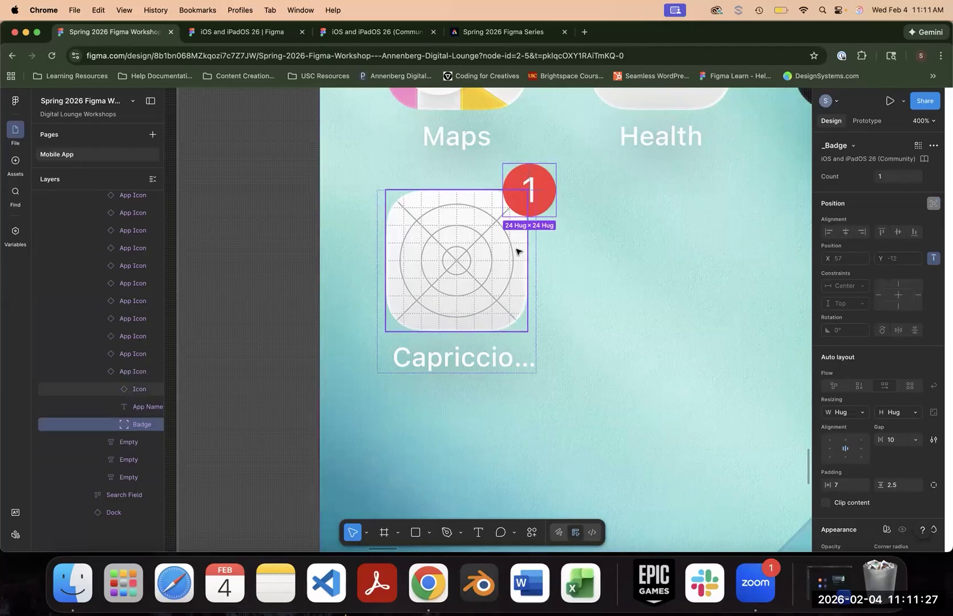
key("Delete")
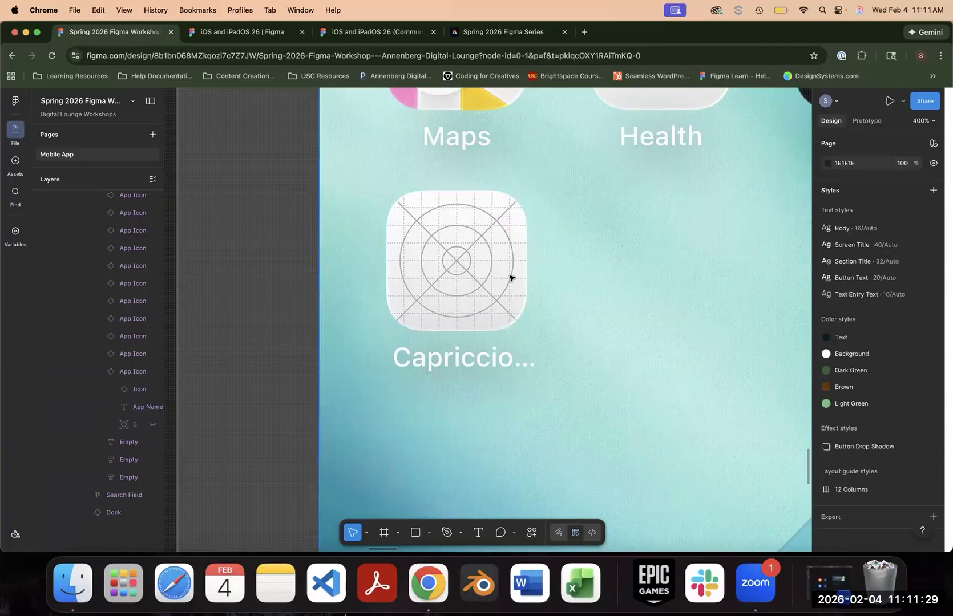
left_click(116, 389)
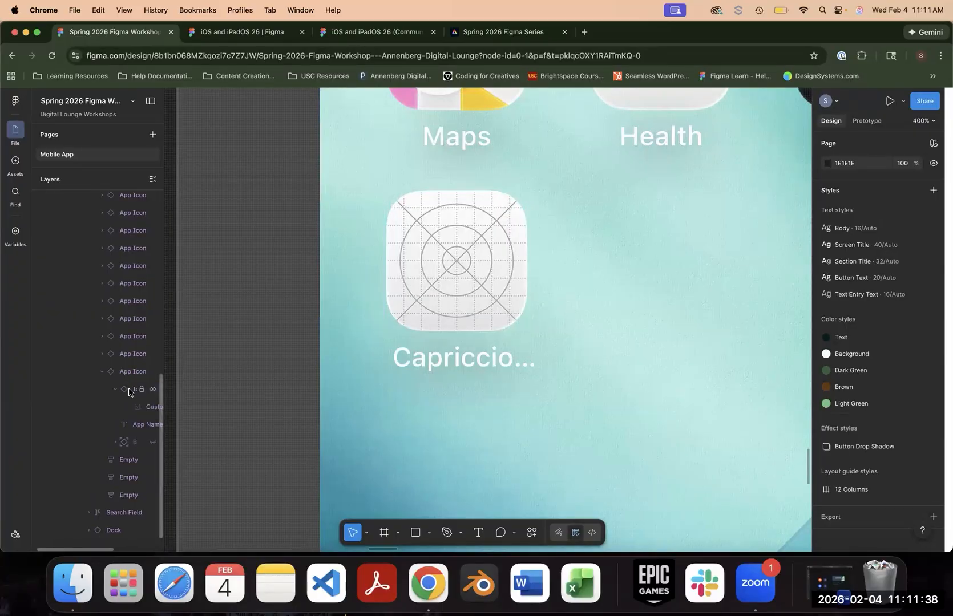
left_click(130, 393)
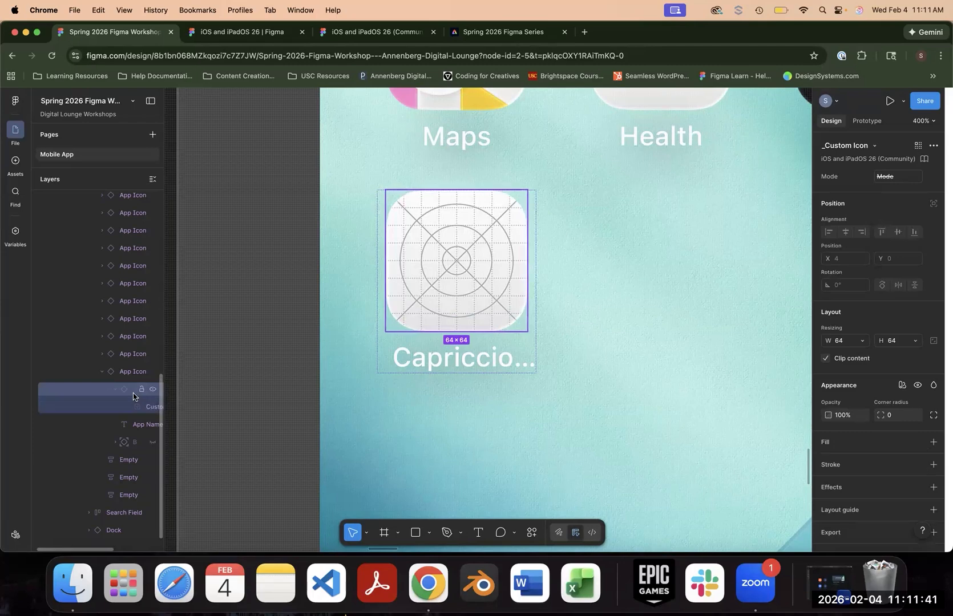
- Duplicate the Capriccio Coffee Logo frame in the Assets and Components section, placing the copy at about X 1168, Y 674
key("super+minus")
key("super+minus")
key("super+minus")
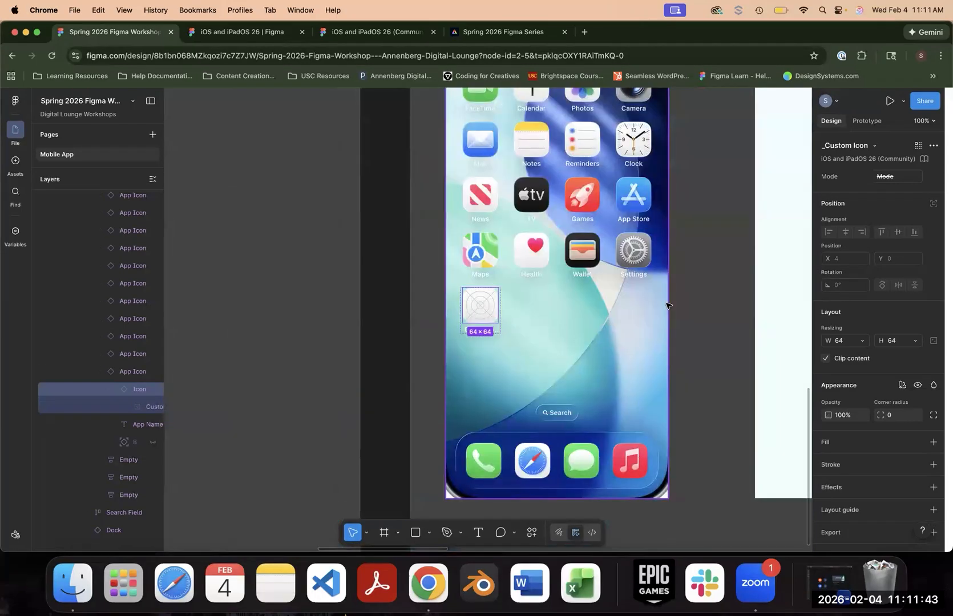
left_click_drag(442, 169, 463, 430)
left_click_drag(395, 293, 604, 454)
left_click_drag(512, 367, 533, 405)
left_click(401, 311)
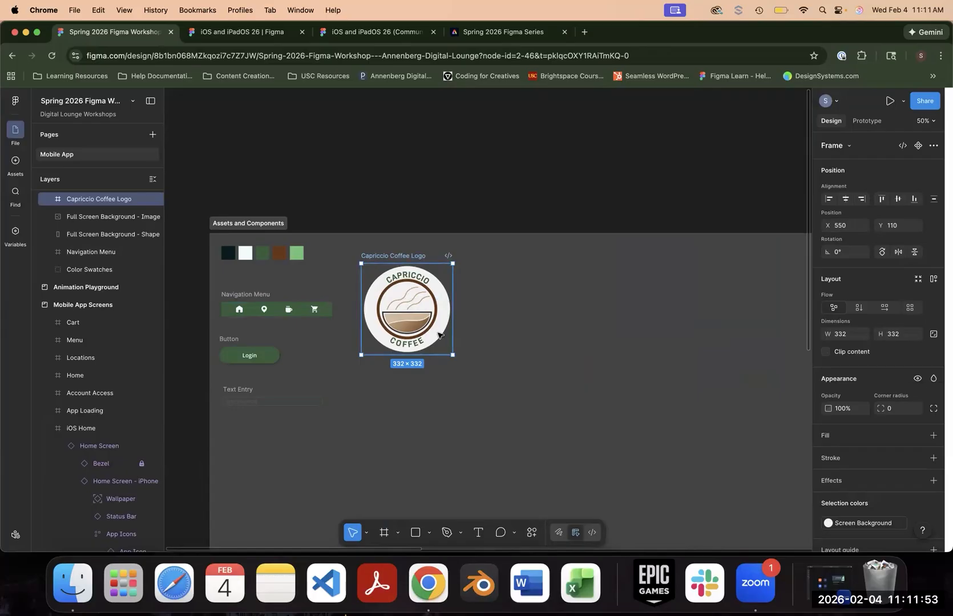
left_click_drag(461, 346, 637, 509)
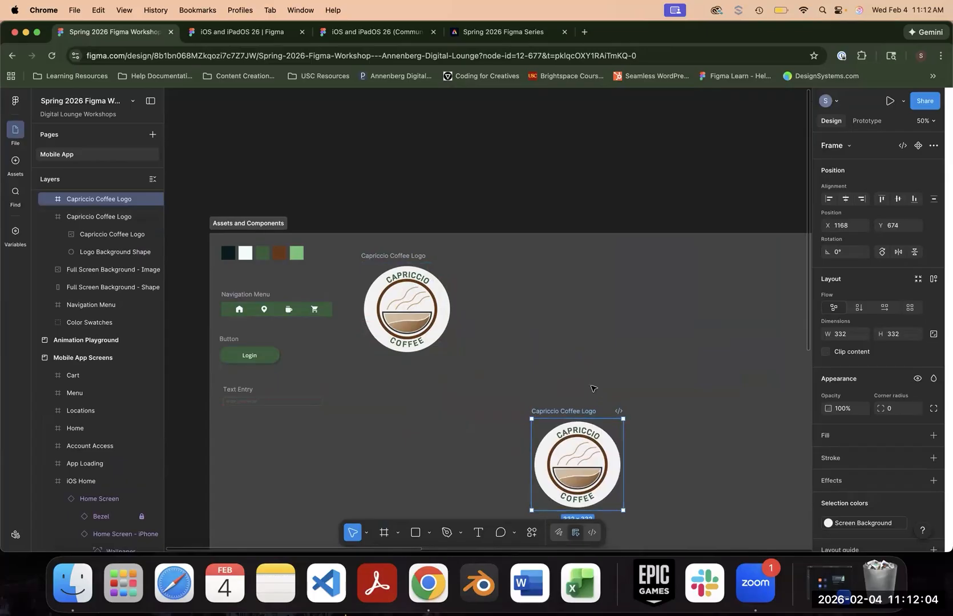
- Move the logo copy into the iOS Home frame, with its upper-left corner near the Capriccio app icon's corner at about X 26, Y 492
scroll(592, 389, "down", 10)
scroll(592, 388, "right", 5)
left_click_drag(402, 113, 594, 450)
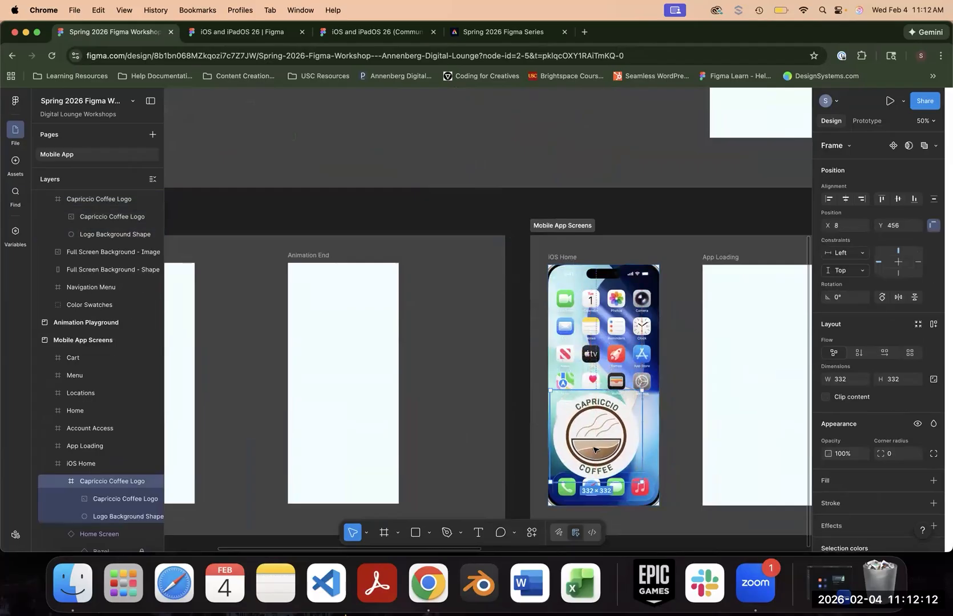
key("shift+0")
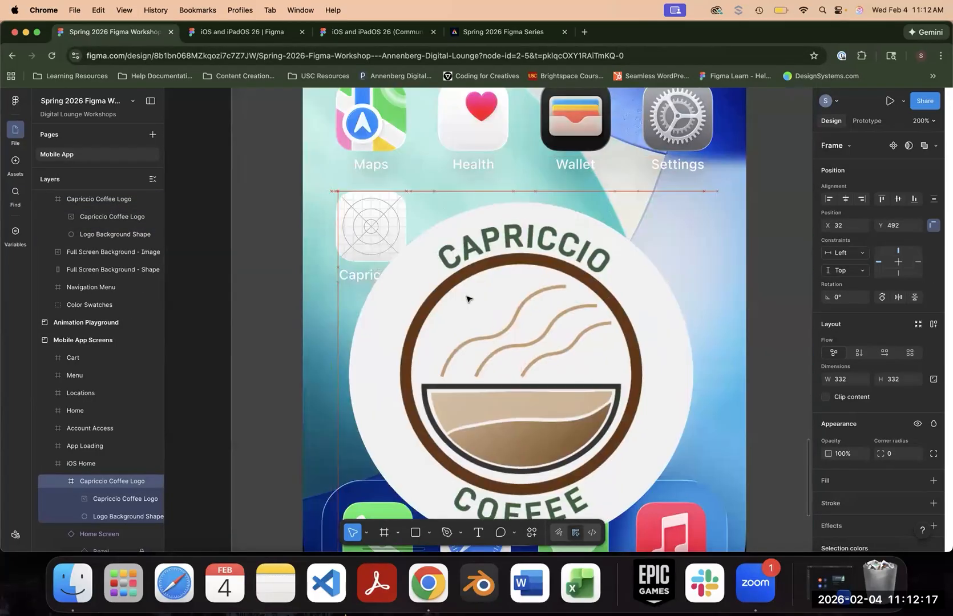
left_click_drag(467, 296, 490, 321)
scroll(627, 408, "down", 2)
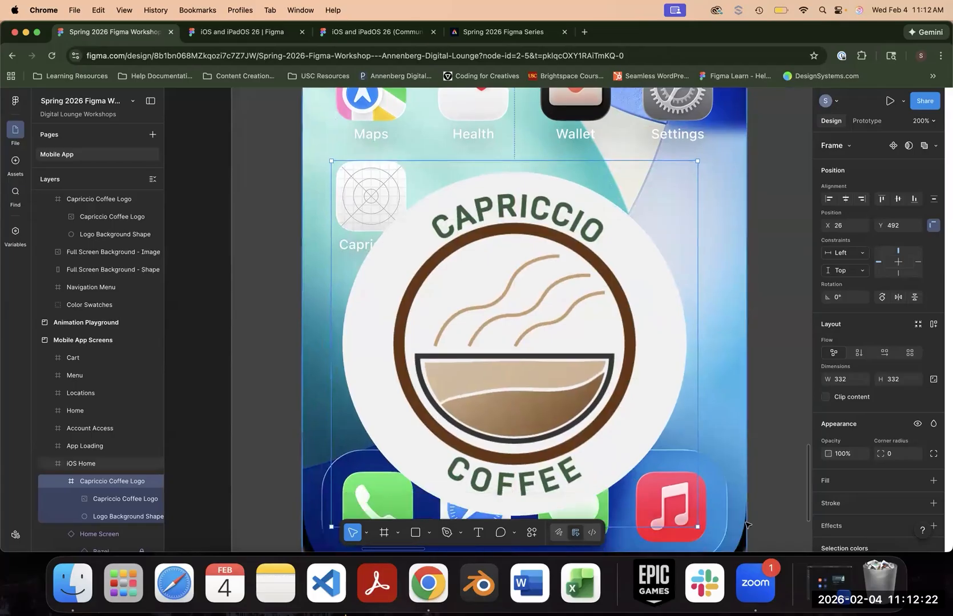
- Scale the logo copy down to 64 × 64 over the Capriccio app icon, and collapse the icon's nested Icon layer
left_click_drag(661, 492, 379, 211)
scroll(114, 382, "down", 5)
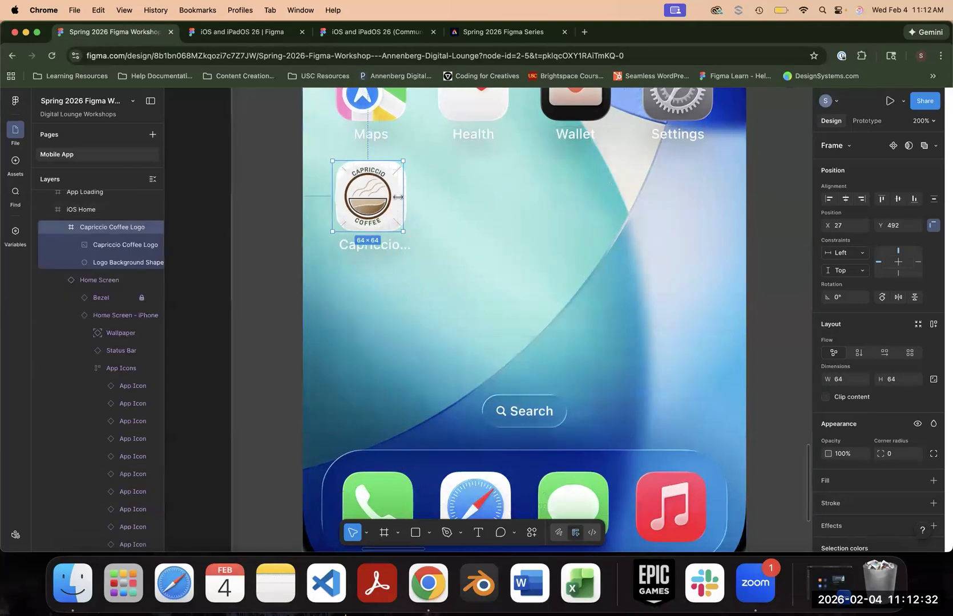
scroll(114, 400, "down", 2)
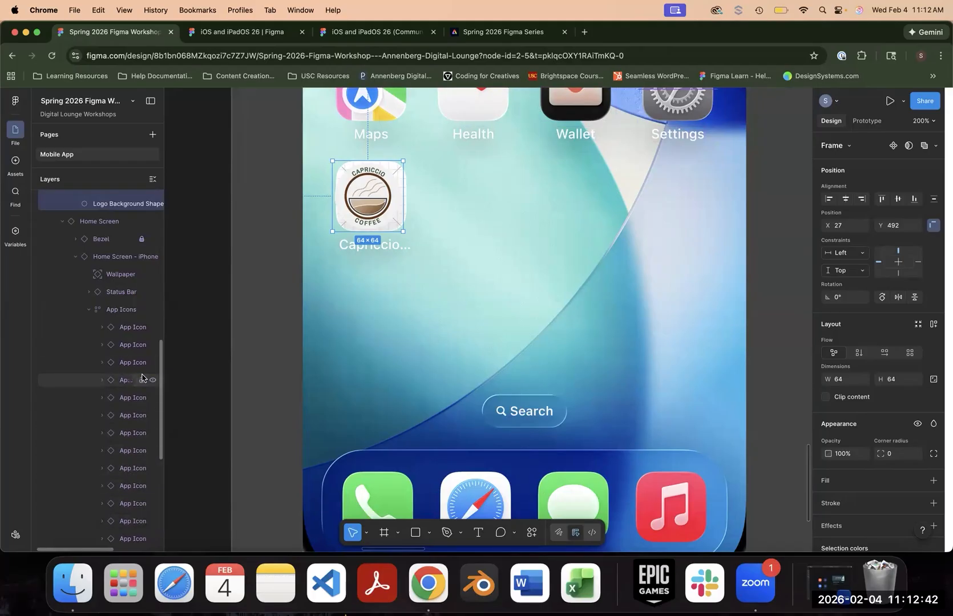
scroll(137, 379, "down", 5)
scroll(123, 399, "down", 3)
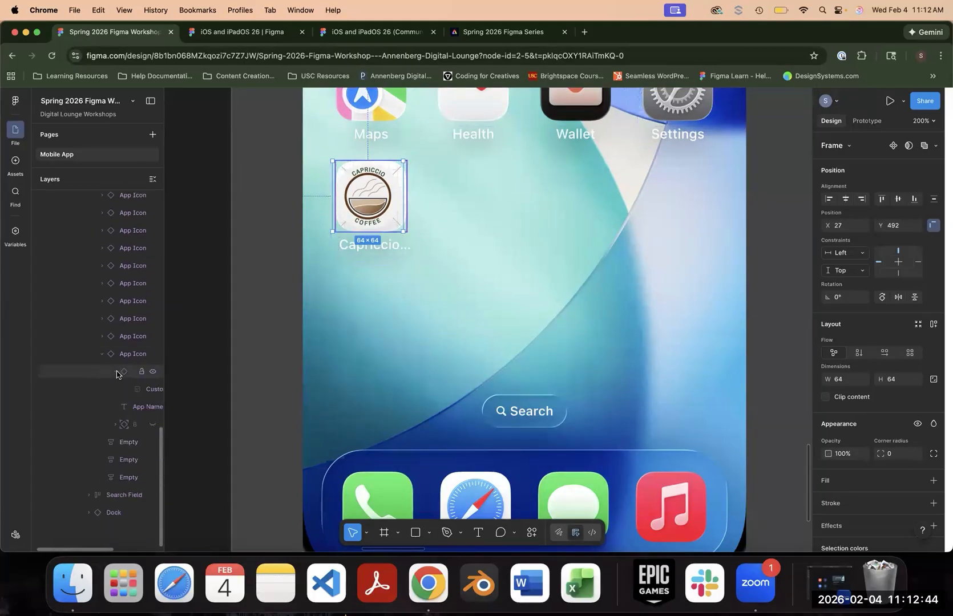
left_click(115, 372)
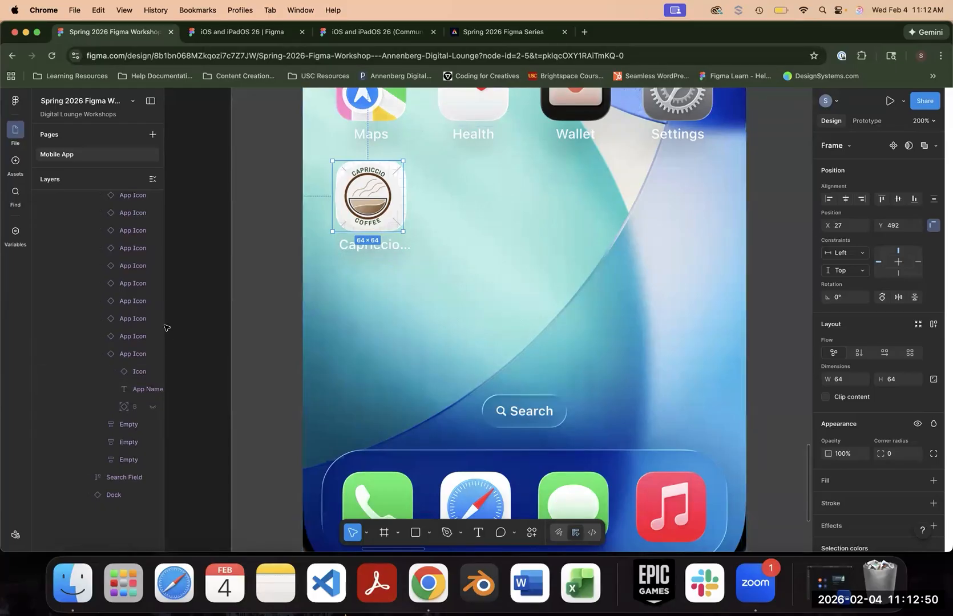
mouse_move(376, 206)
left_mouse_down()
mouse_move(392, 211)
mouse_move(381, 204)
left_mouse_up()
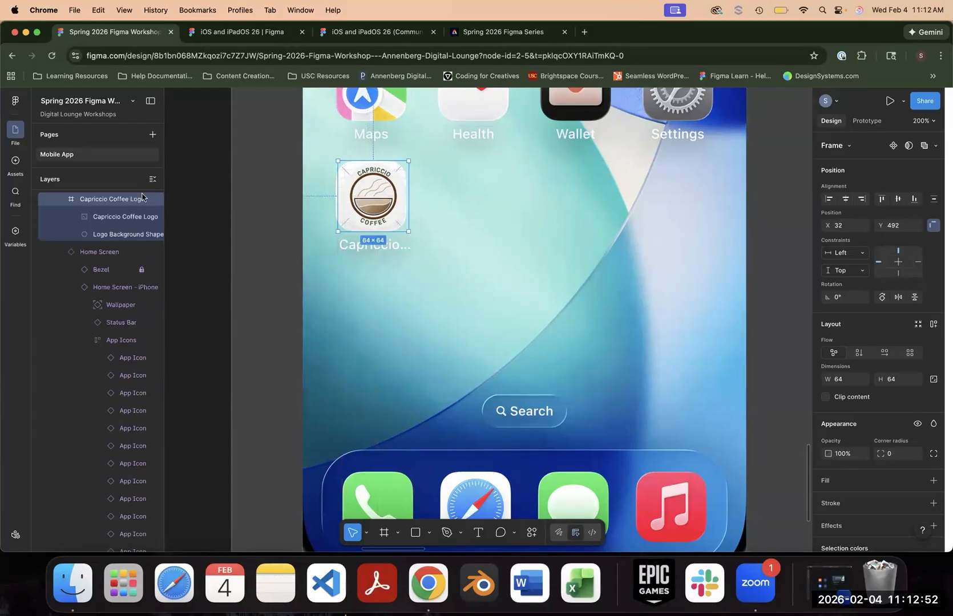
- Try to move the logo layer down among the app icon's nested layers, and centre the logo over the icon at X 30, Y 492
left_click_drag(88, 200, 102, 285)
scroll(114, 433, "down", 5)
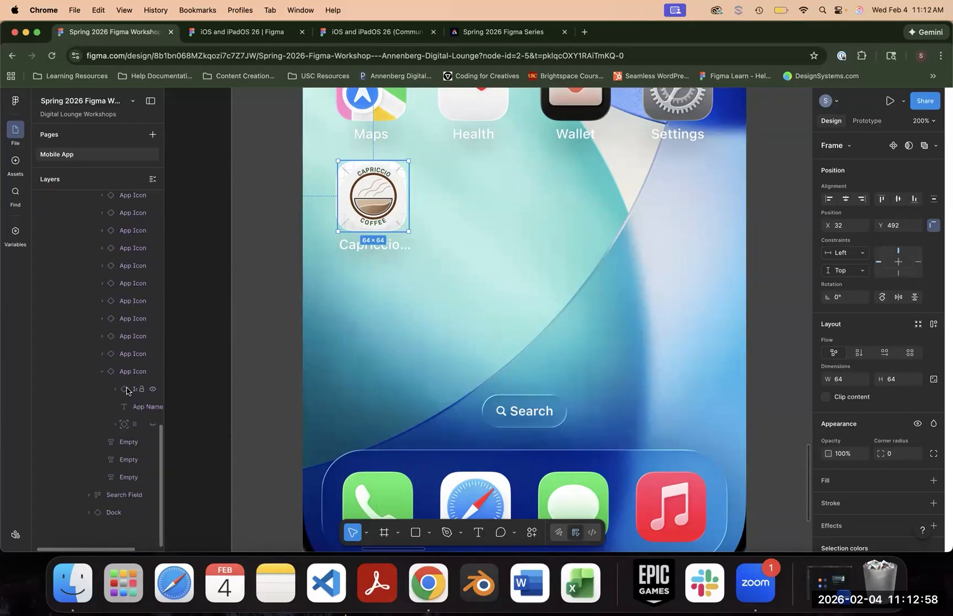
scroll(119, 393, "up", 10)
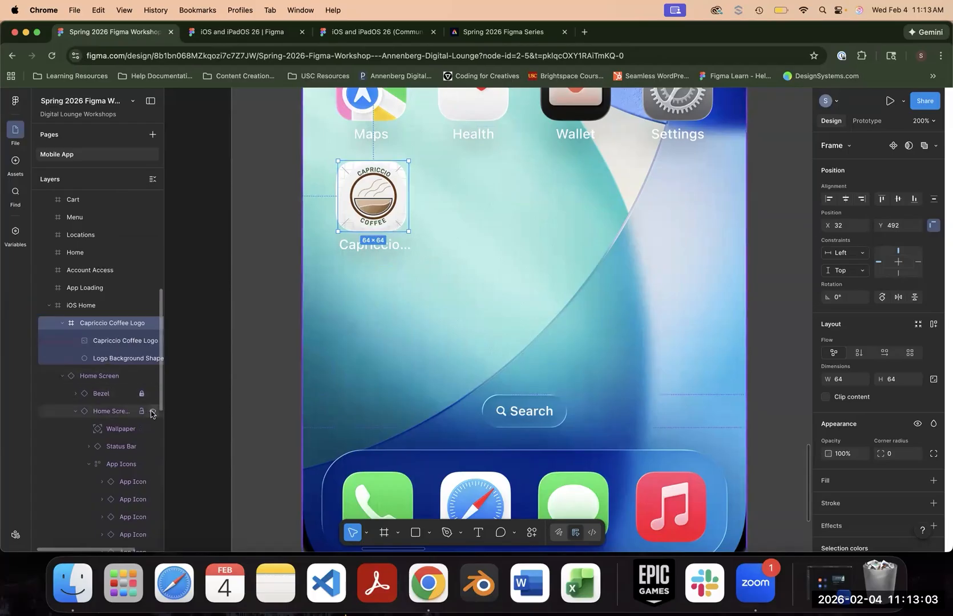
scroll(152, 414, "down", 1)
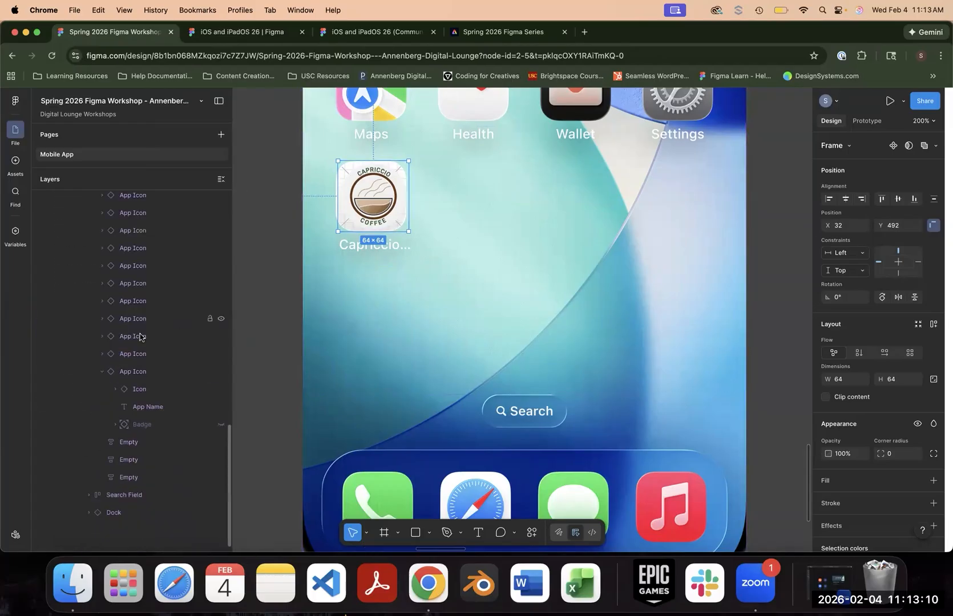
scroll(140, 334, "up", 8)
left_click_drag(140, 334, 375, 210)
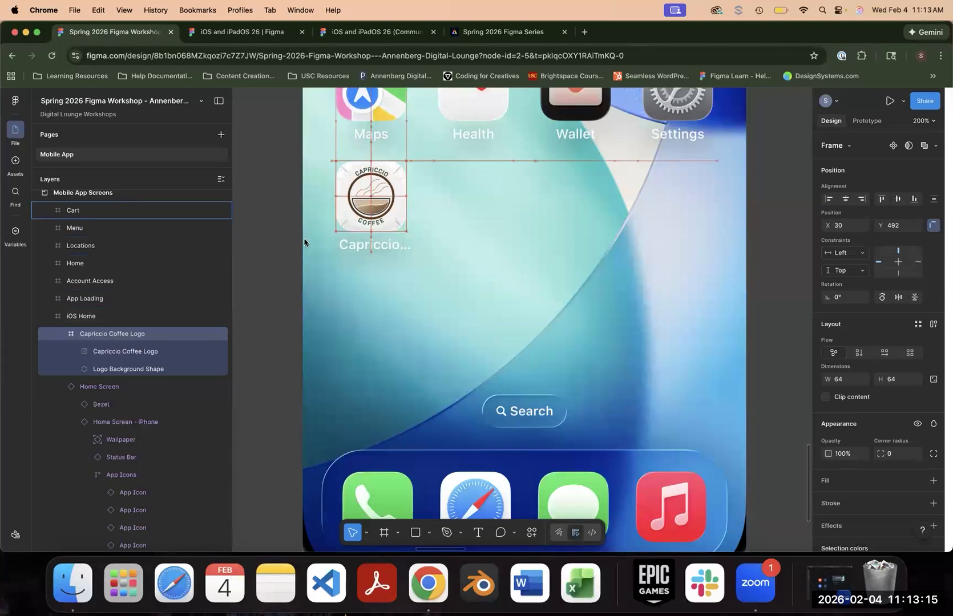
- Add an F1F1F1 fill sampled from the logo background to the app icon's Custom-Icon-Default layer, and set its corner radius to 11
scroll(132, 362, "up", 4)
scroll(137, 377, "down", 11)
left_click(117, 390)
left_click(166, 409)
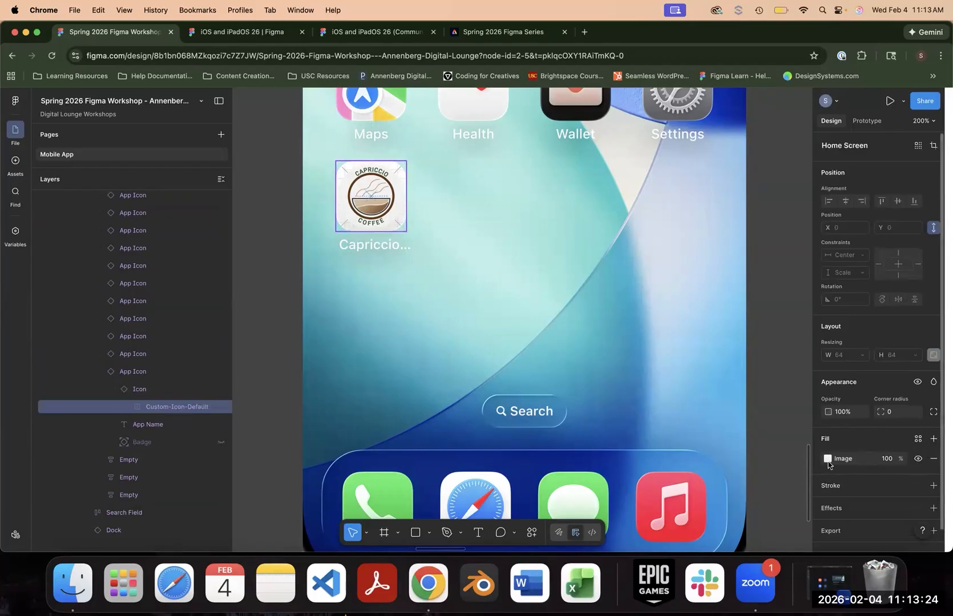
left_click(934, 439)
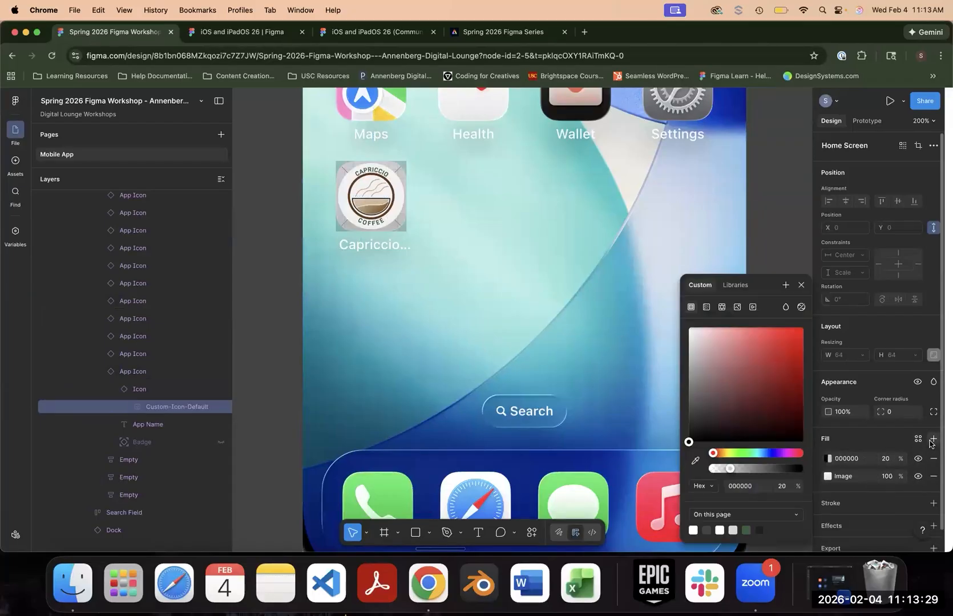
left_click(695, 460)
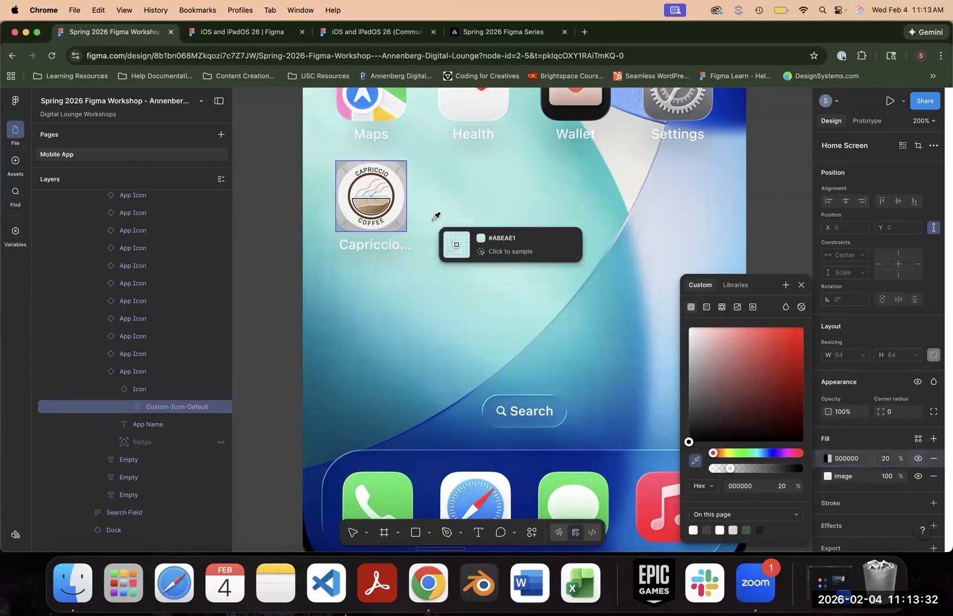
left_click(400, 183)
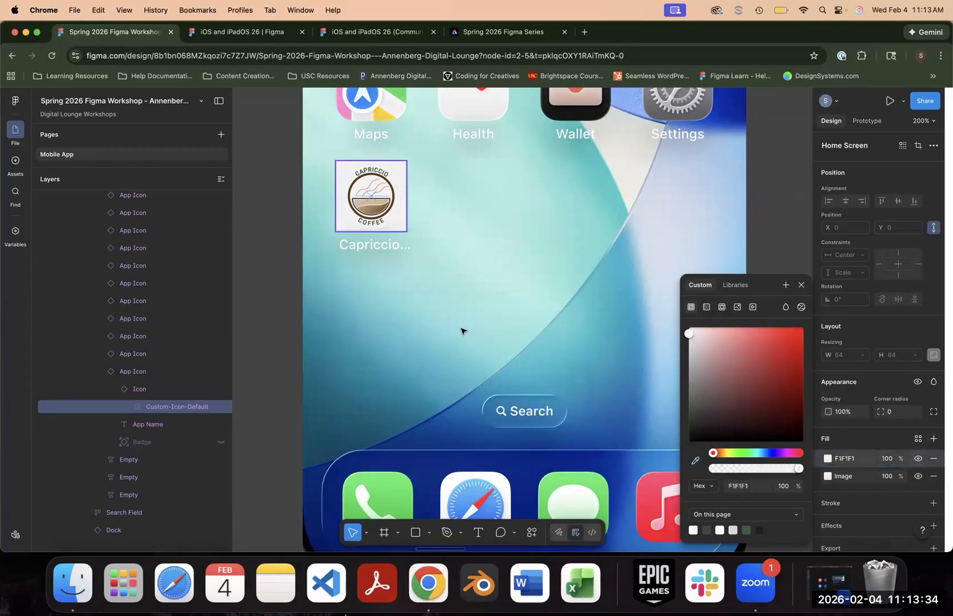
key("Escape")
left_click_drag(880, 412, 51, 401)
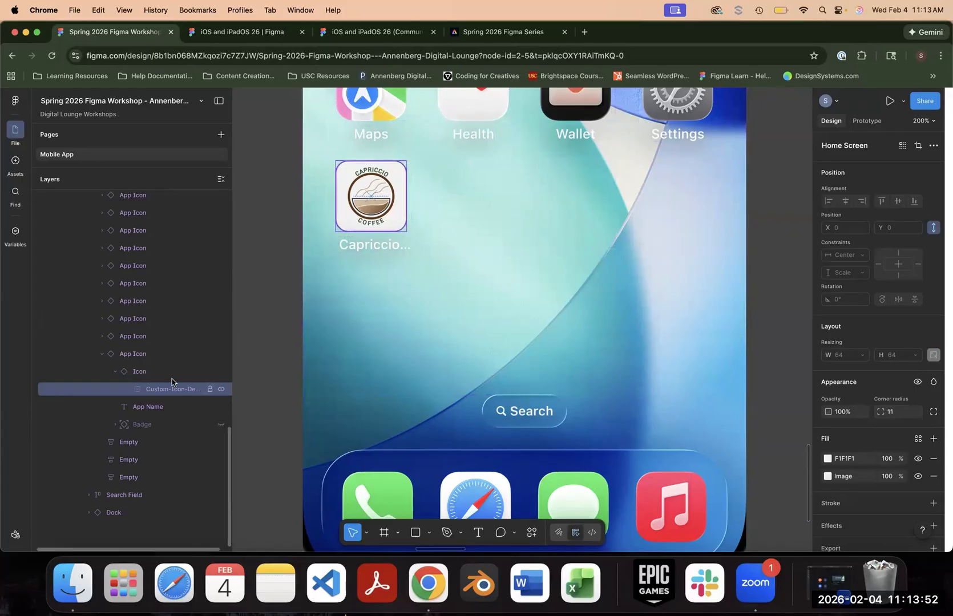
- Review the Custom-Icon-Default layer's solid fill and its colour sampler, and close the colour picker unchanged
left_click(126, 356)
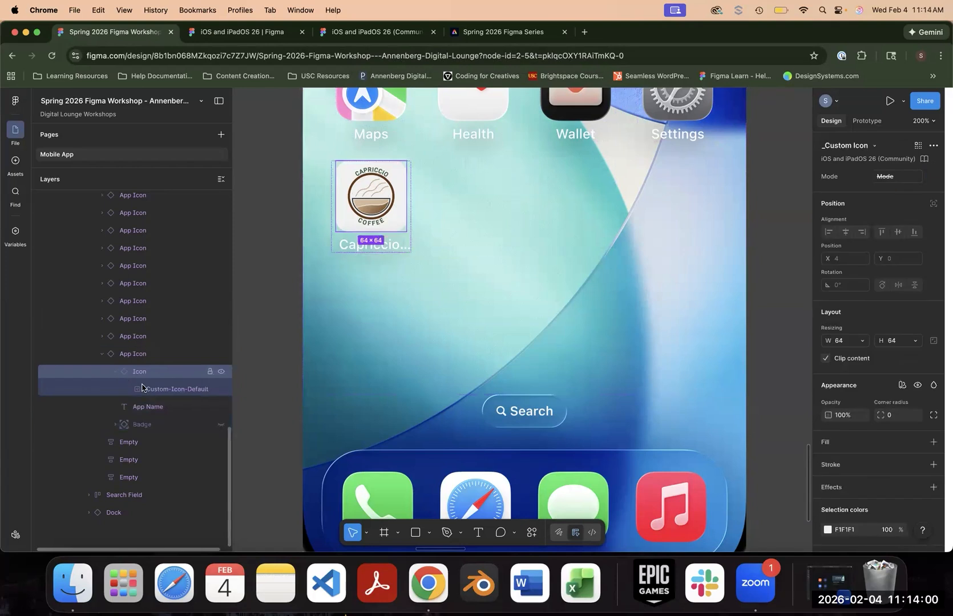
left_click(152, 392)
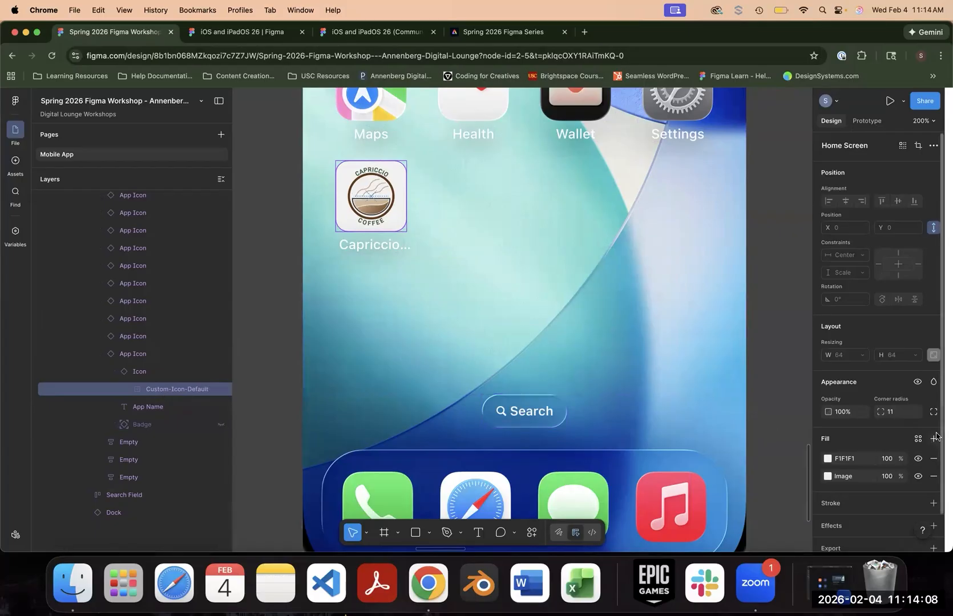
left_click(828, 459)
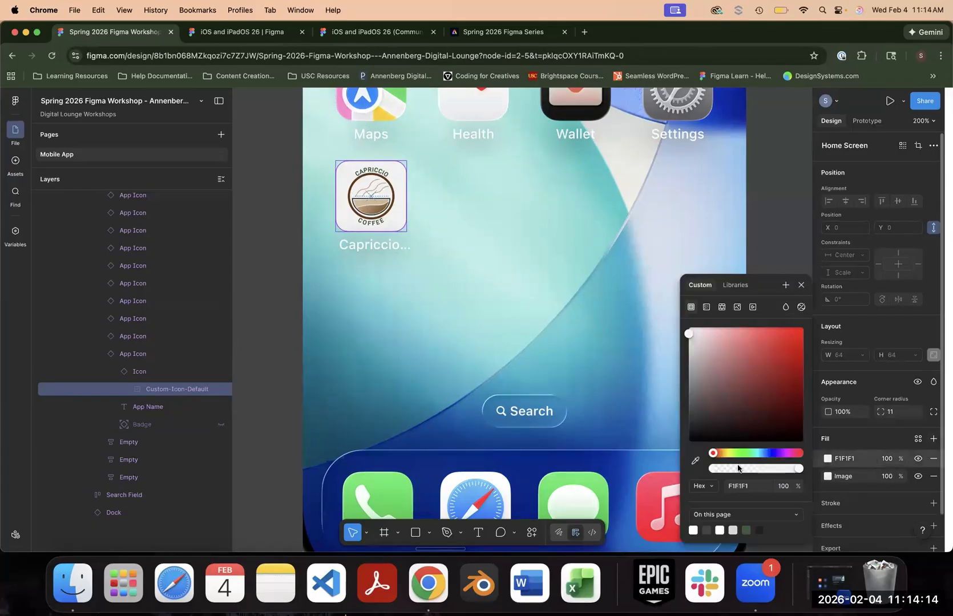
left_click(695, 461)
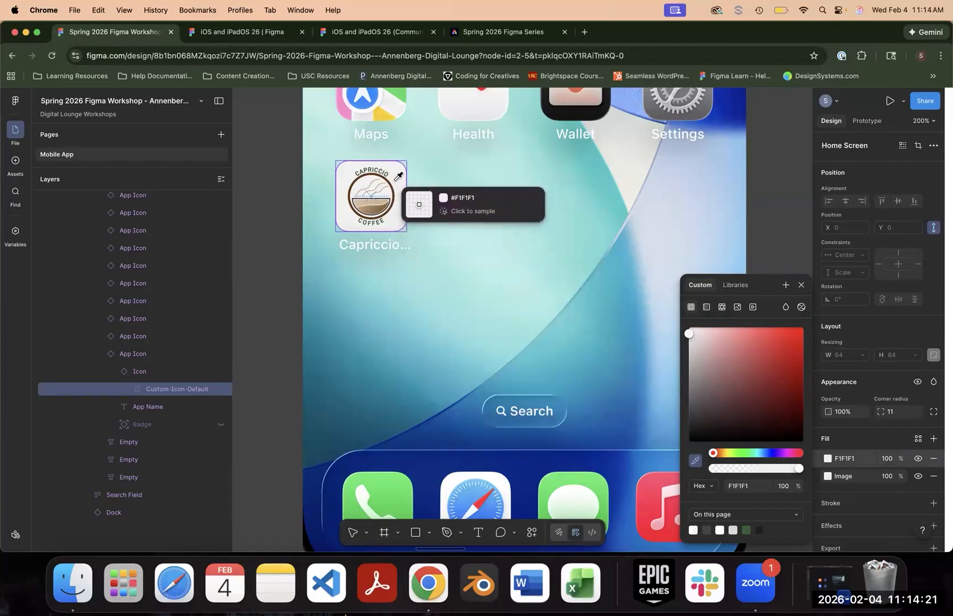
left_click(801, 286)
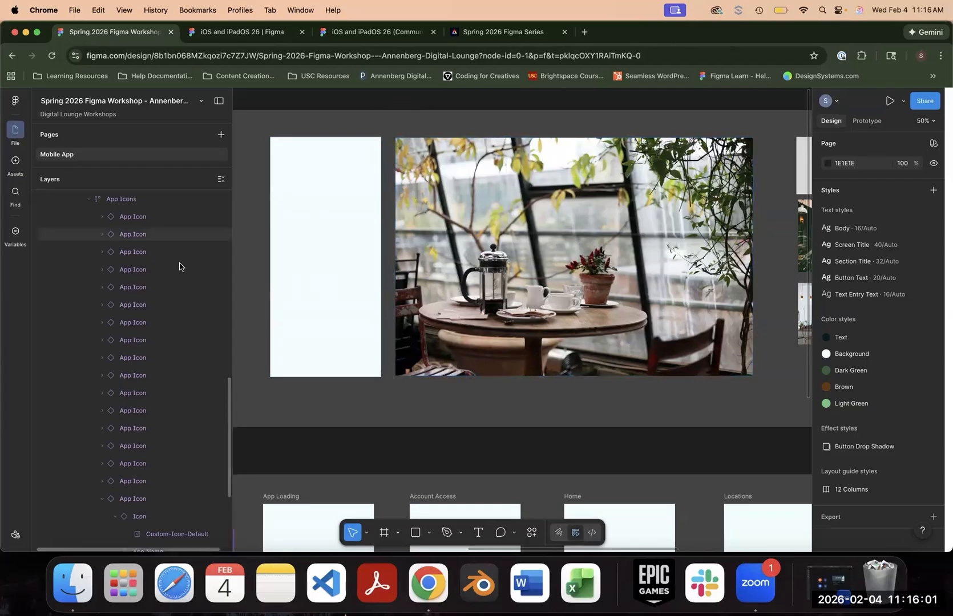
- Move the Full Screen Background image over the Full Screen Background shape and enlarge it proportionally to 1306 × 871 to match the shape's height
scroll(179, 267, "up", 10)
left_click(508, 242)
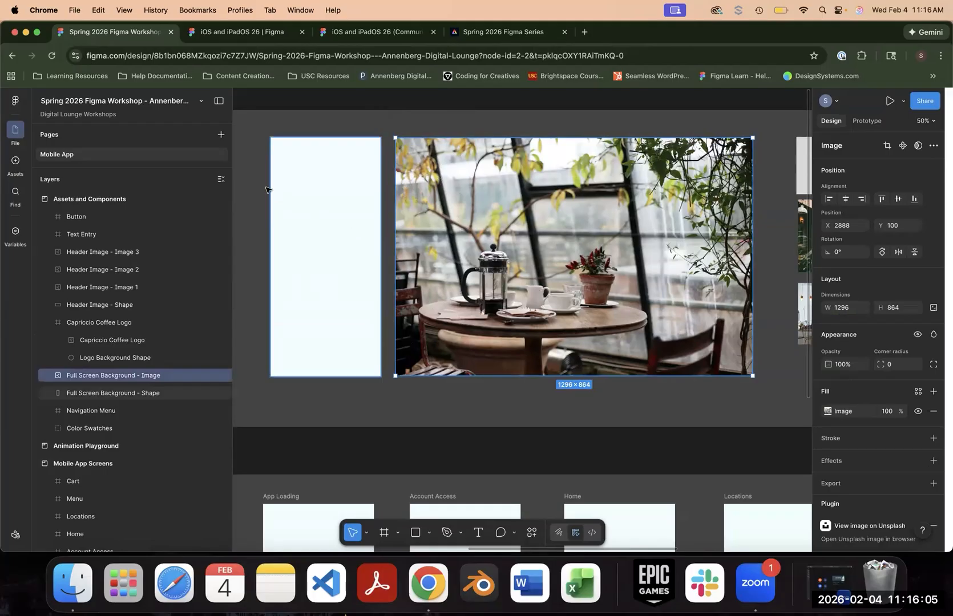
left_click(304, 197)
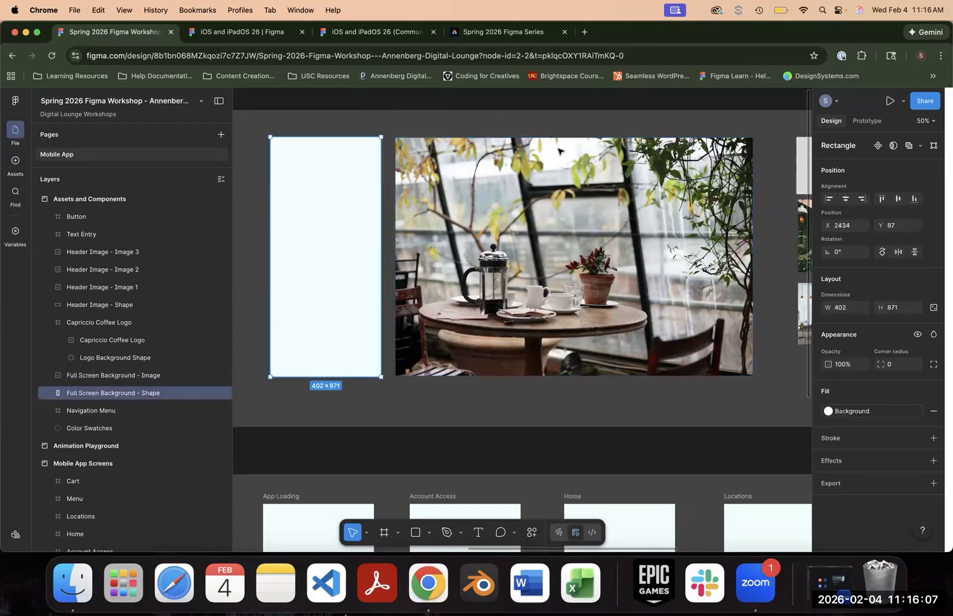
left_click(593, 244)
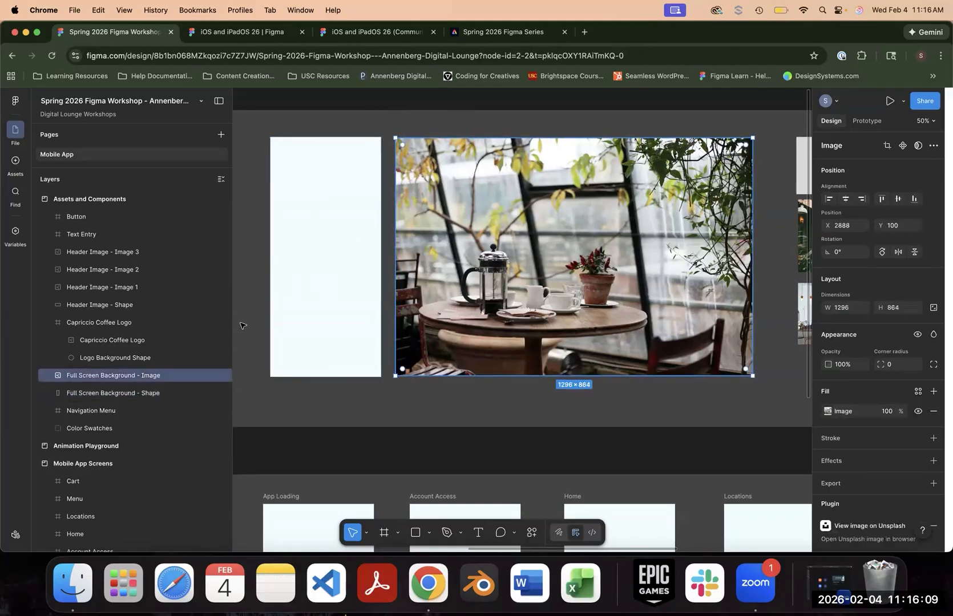
left_click(356, 266)
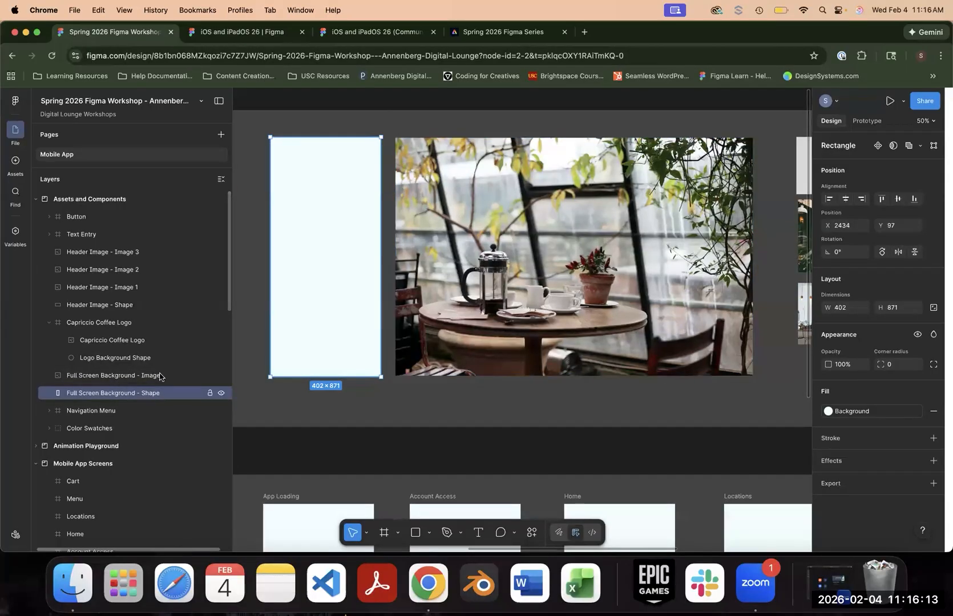
left_click_drag(506, 258, 296, 260)
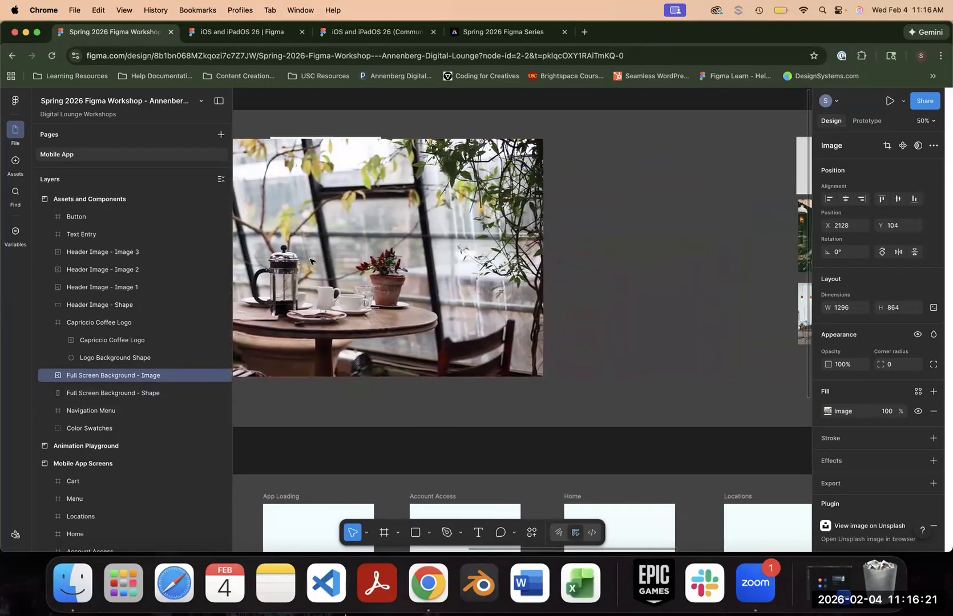
mouse_move(542, 139)
left_mouse_down()
mouse_move(555, 136)
mouse_move(536, 139)
mouse_move(544, 134)
left_mouse_up()
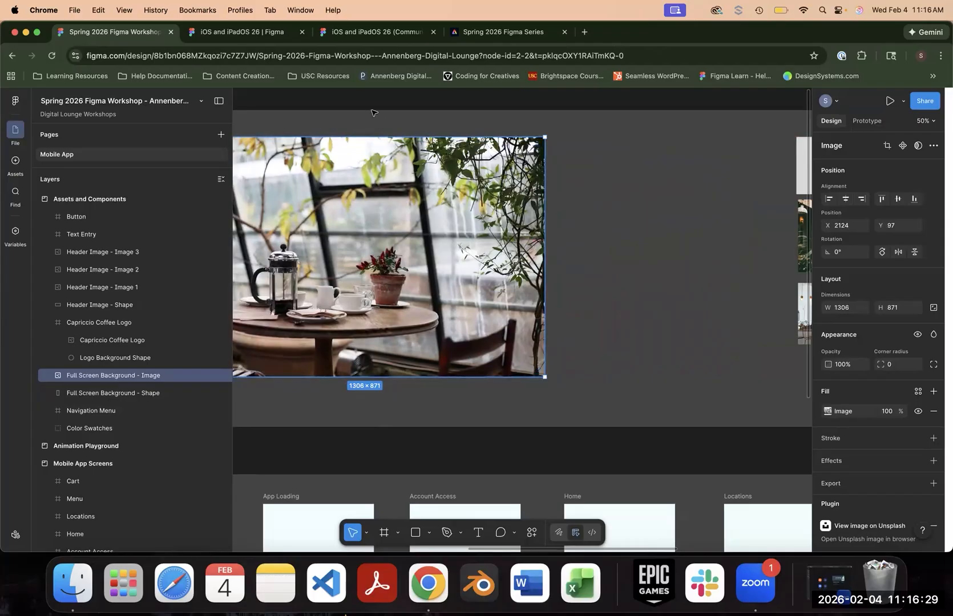
left_click_drag(371, 110, 508, 115)
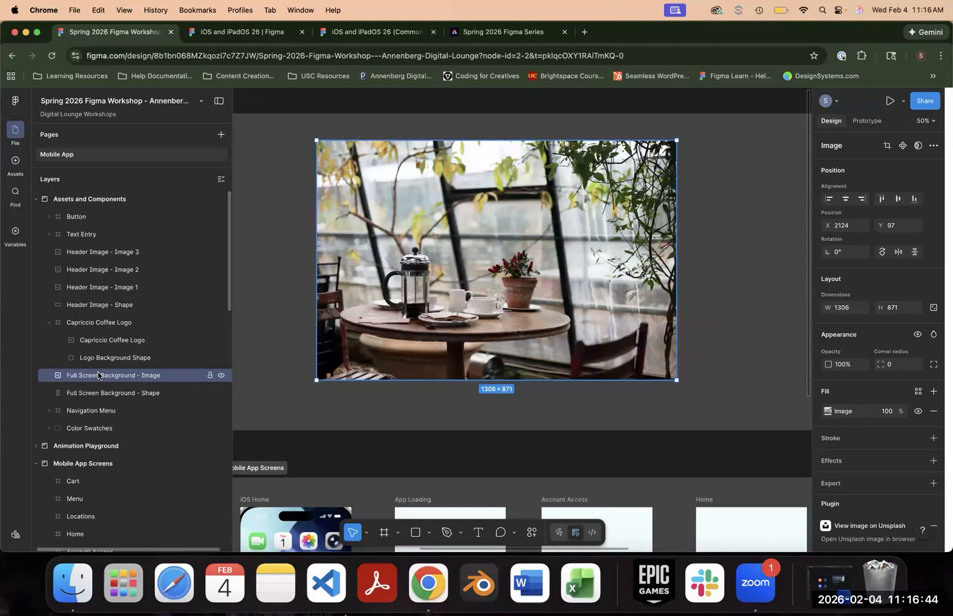
- Mask the Full Screen Background image with the Full Screen Background shape
left_click(126, 398, "shift")
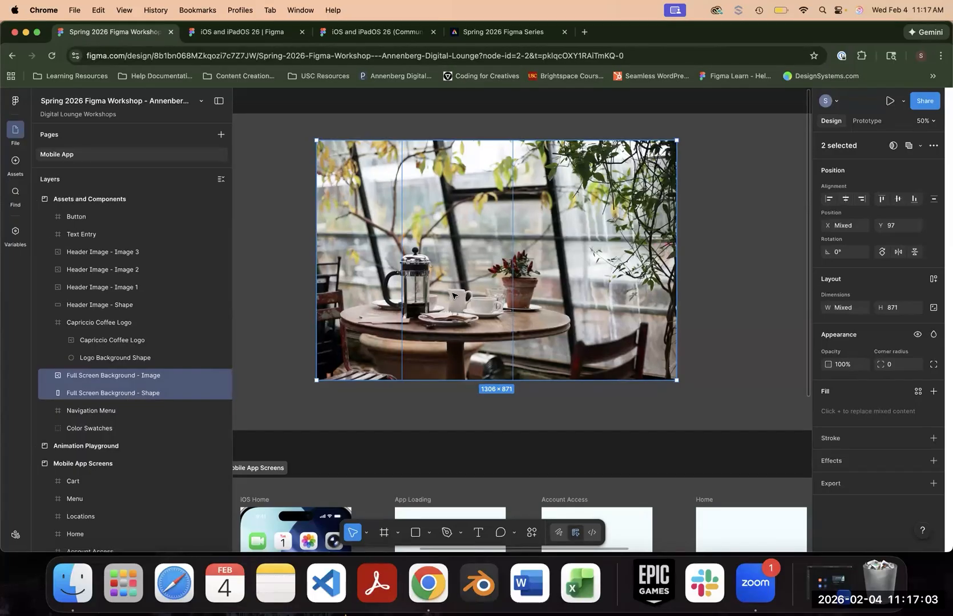
right_click(453, 295)
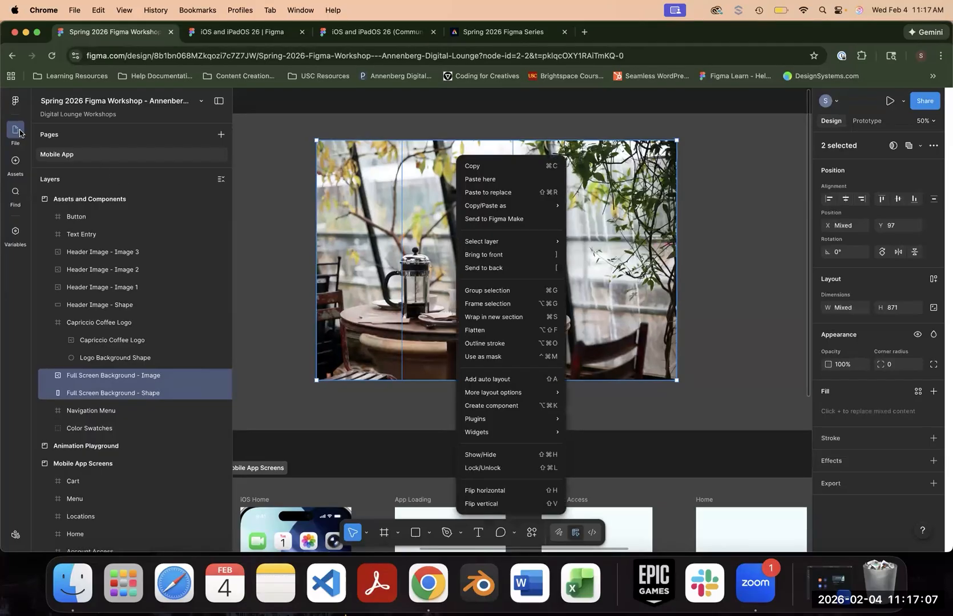
left_click(15, 106)
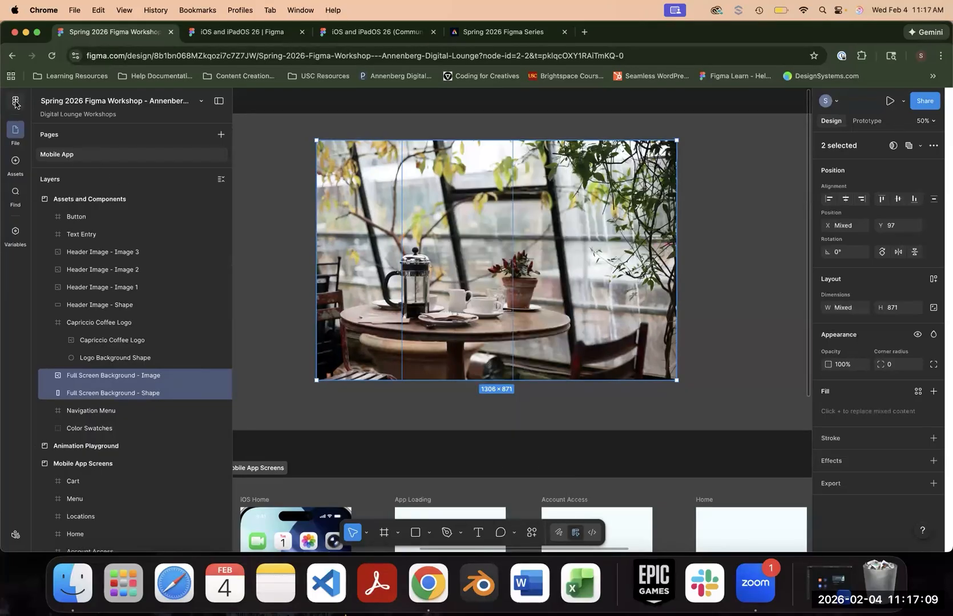
left_click(16, 103)
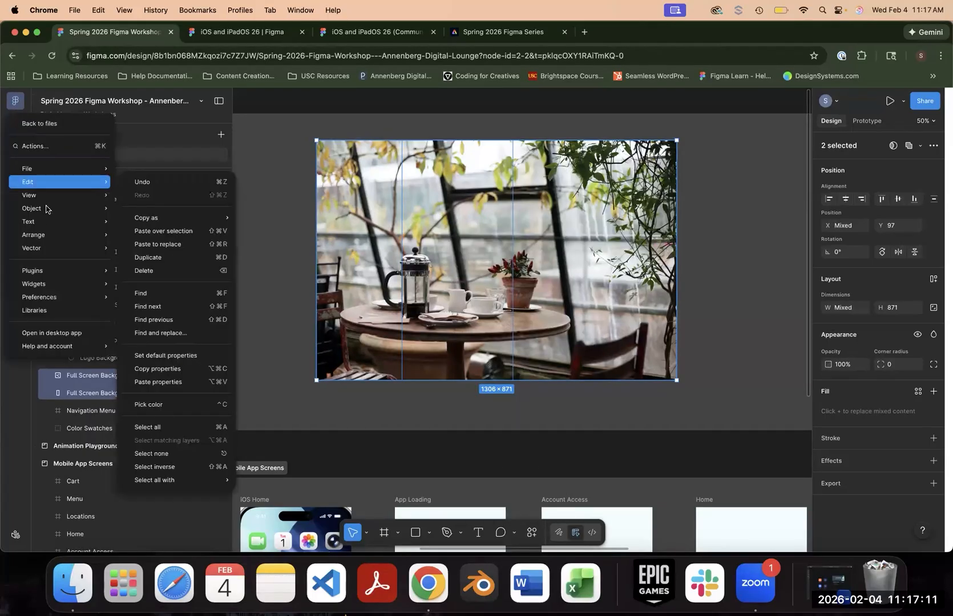
mouse_move(45, 209)
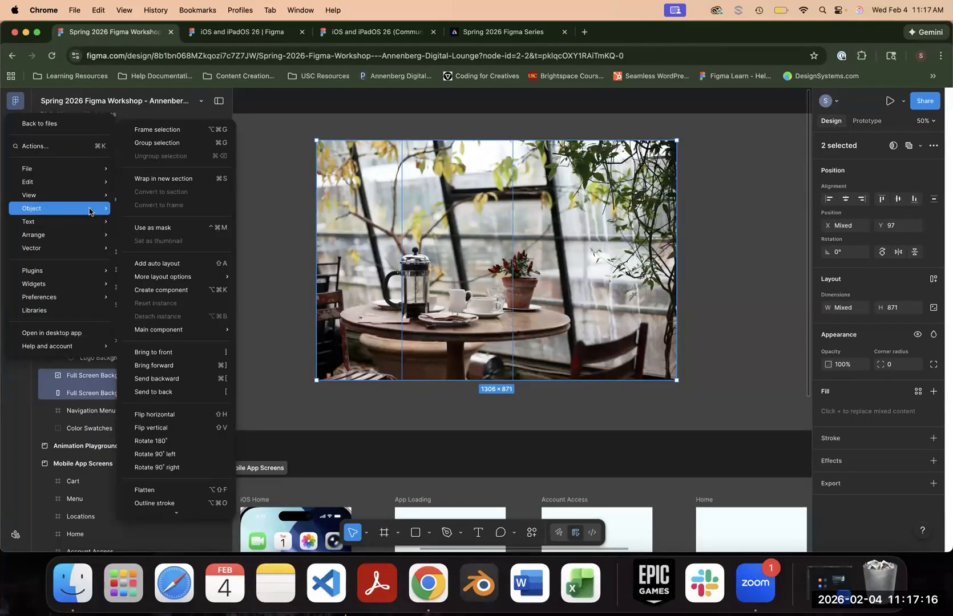
left_click(182, 228)
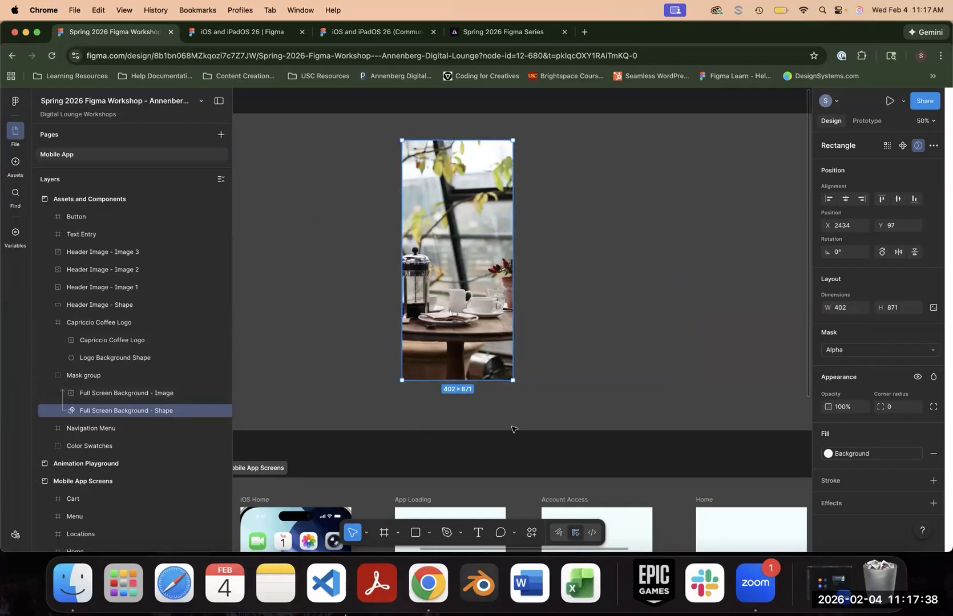
- Shift the Full Screen Background image right and slightly up within its mask to bring the whole French press into the visible area
left_click(143, 393)
left_click_drag(448, 278, 473, 271)
mouse_move(699, 135)
left_mouse_down()
mouse_move(666, 146)
mouse_move(587, 147)
mouse_move(622, 135)
mouse_move(703, 136)
left_mouse_up()
- Try rounding the Full Screen Background mask shape's corners to a radius of 201, and return them to square
left_click(175, 409)
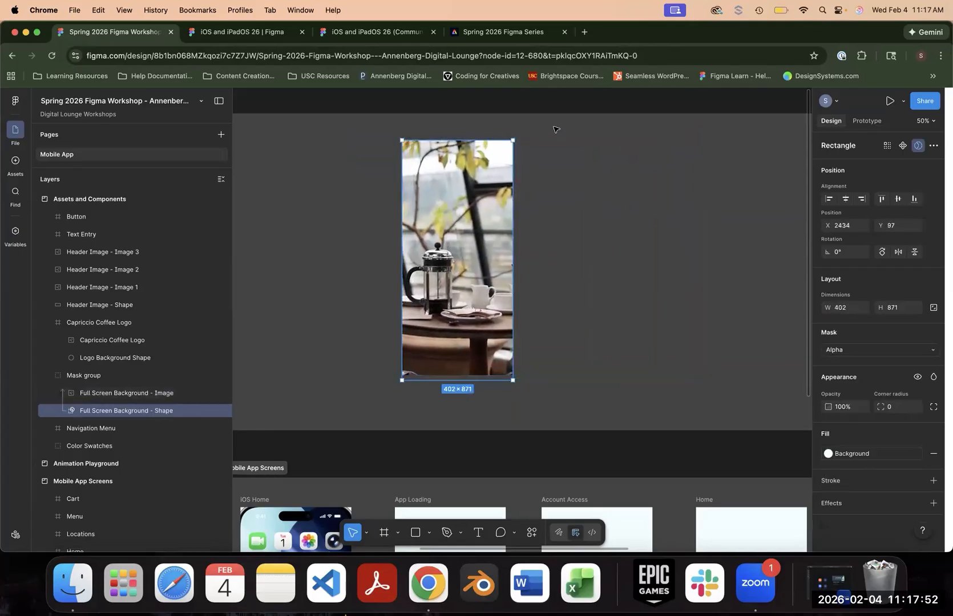
left_click_drag(506, 150, 313, 268)
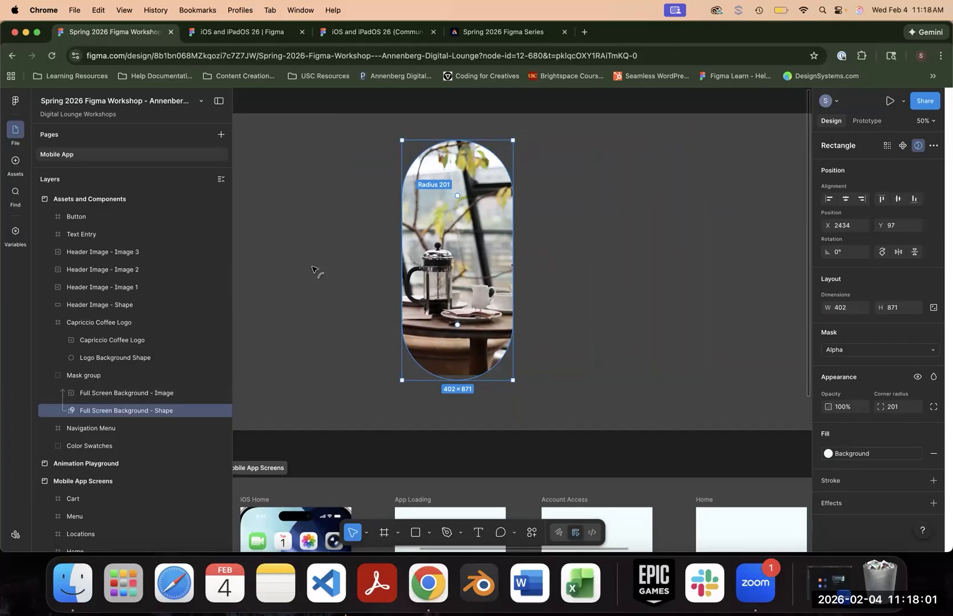
left_click_drag(313, 269, 510, 144)
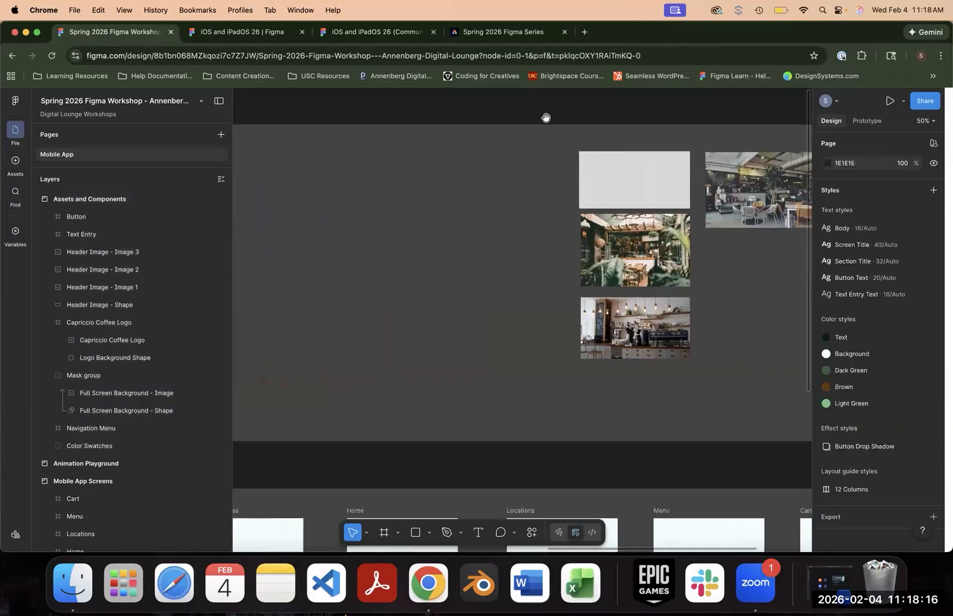
left_click_drag(546, 117, 384, 112)
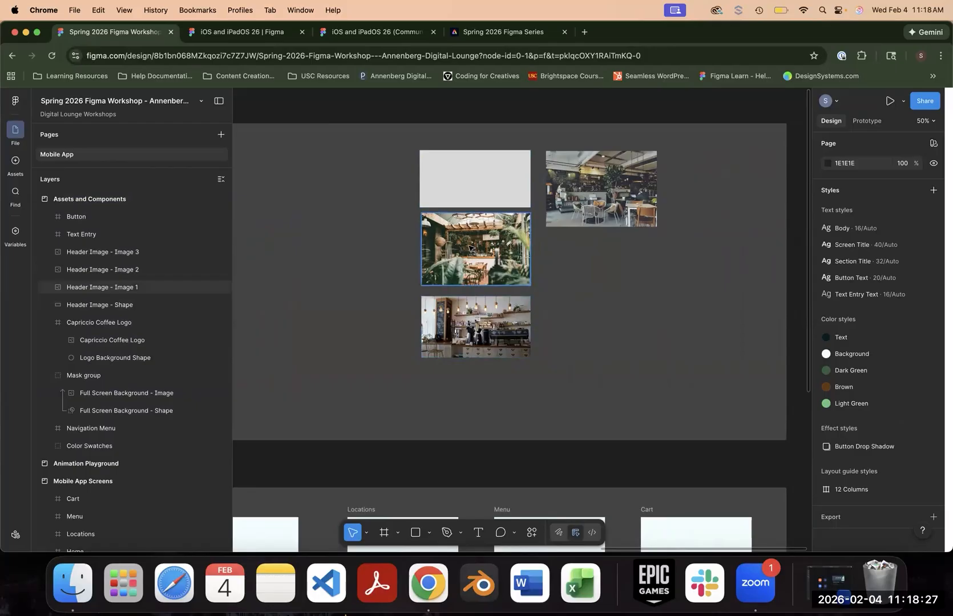
- Try to mask Header Image - Image 1 with the Header Image shape placed at X 4348, Y 366 and layered above the image
left_click_drag(457, 161, 478, 248)
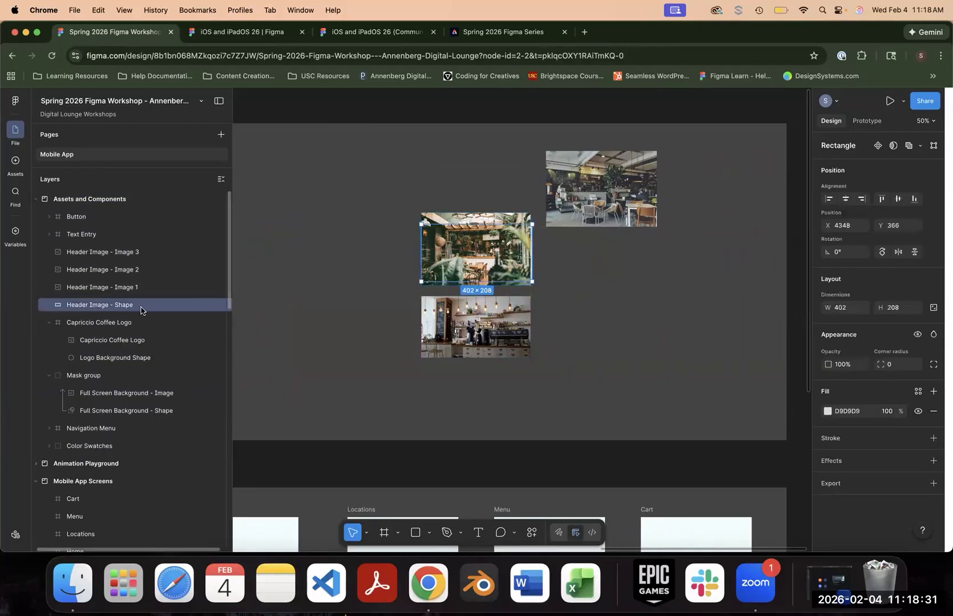
left_click_drag(196, 305, 137, 282)
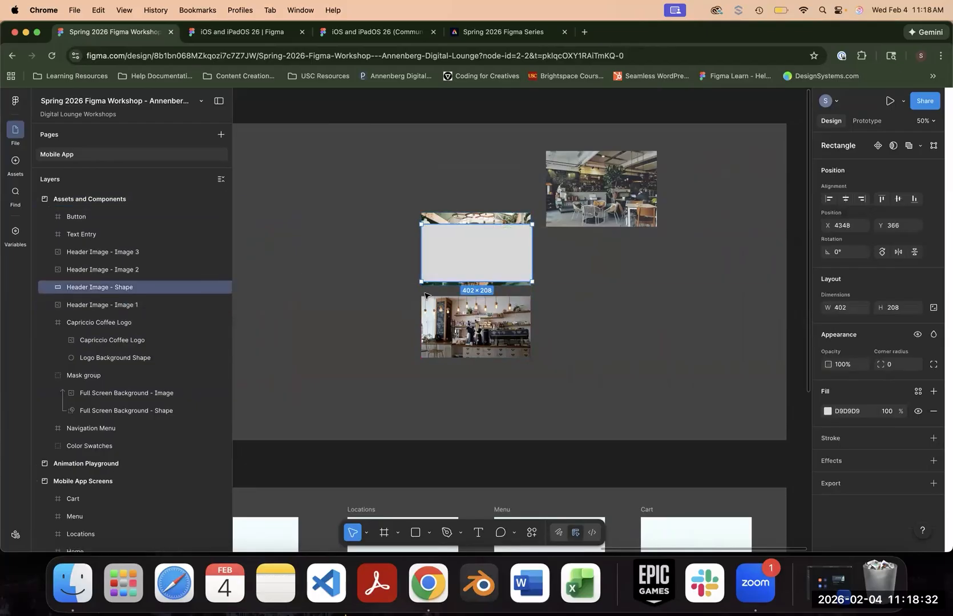
left_click(487, 219, "shift")
right_click(489, 220)
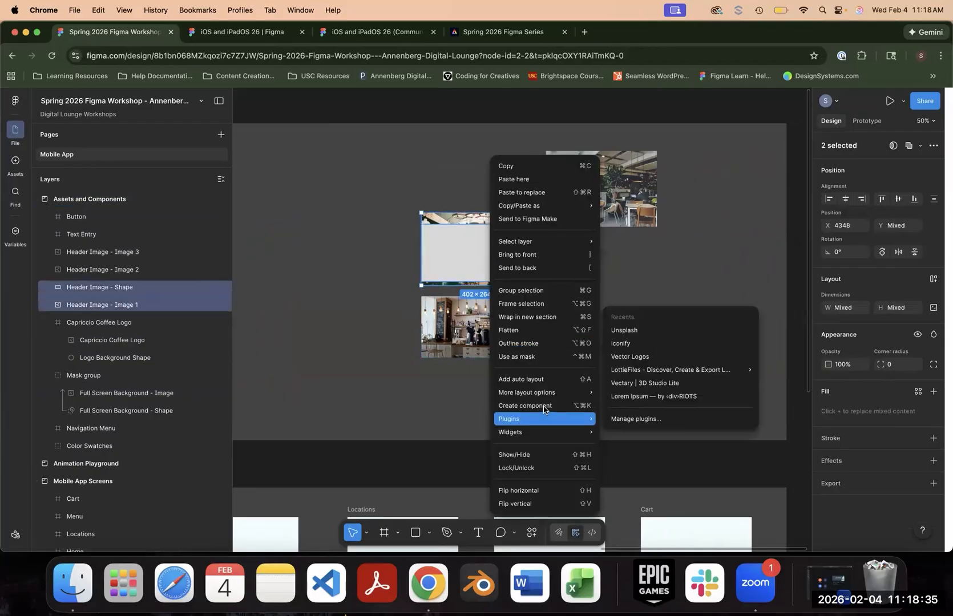
left_click(543, 362)
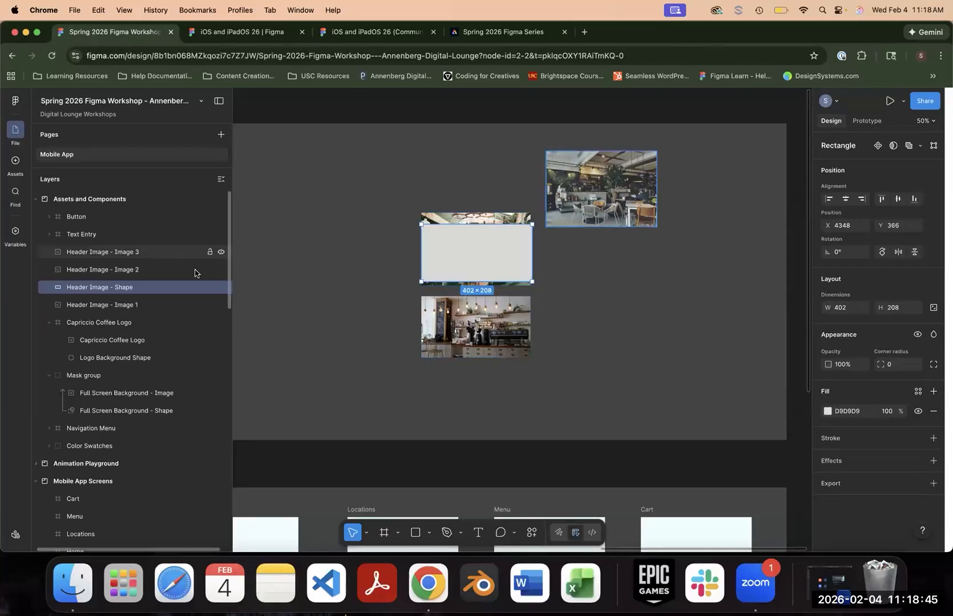
- Restack the Header Image shape layer directly beneath Header Image - Image 1
left_click(131, 305)
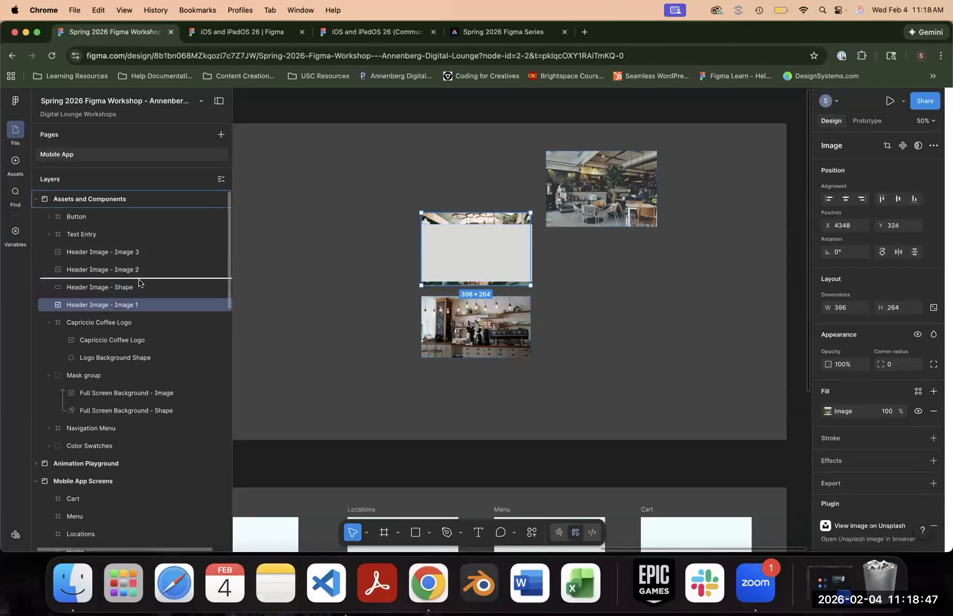
left_click_drag(132, 287, 133, 311)
left_click(160, 304)
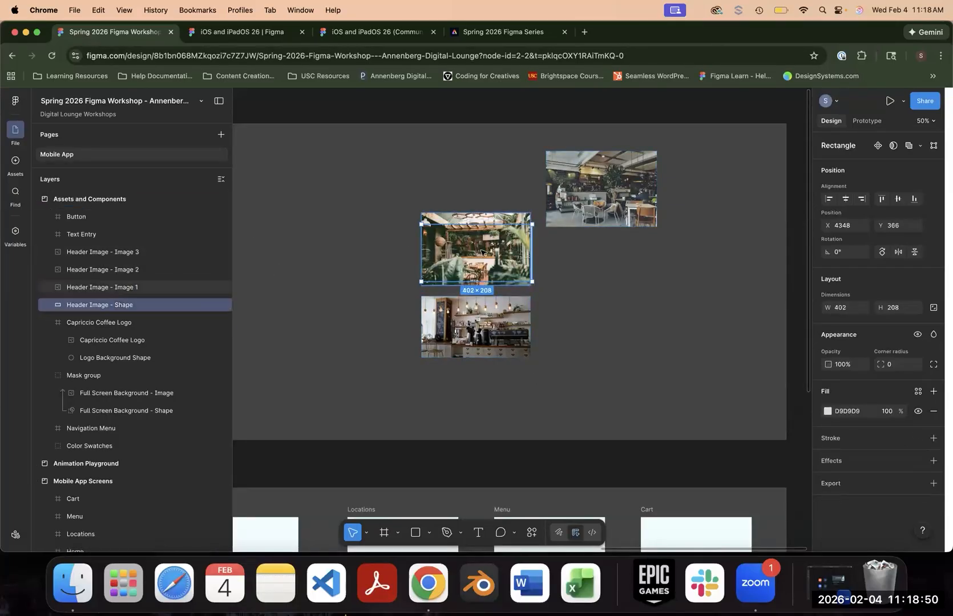
- Remove the Header Image shape's fill and place the shape over Header Image - Image 1 at X 4348, Y 366
left_click_drag(509, 220, 430, 167)
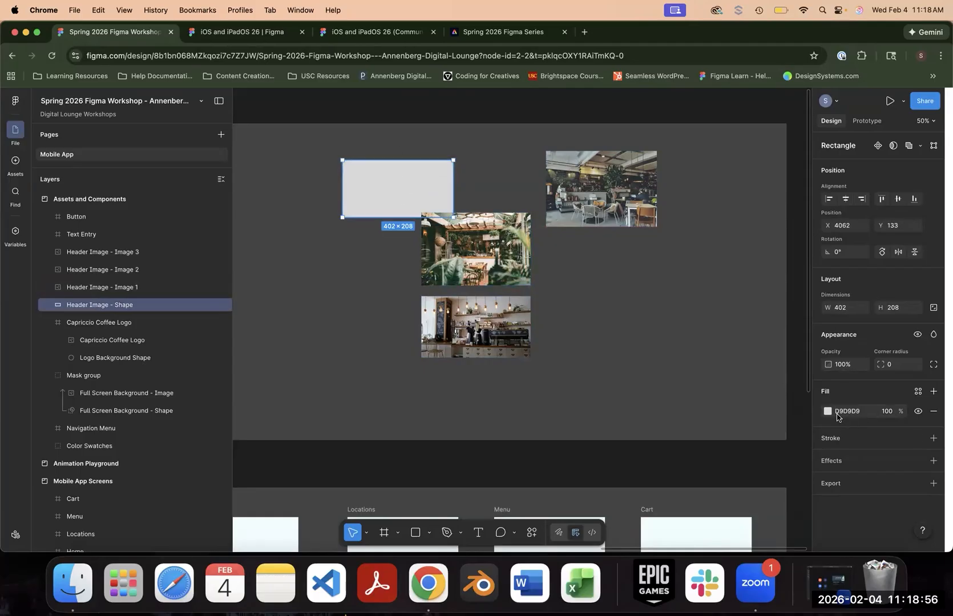
left_click(933, 412)
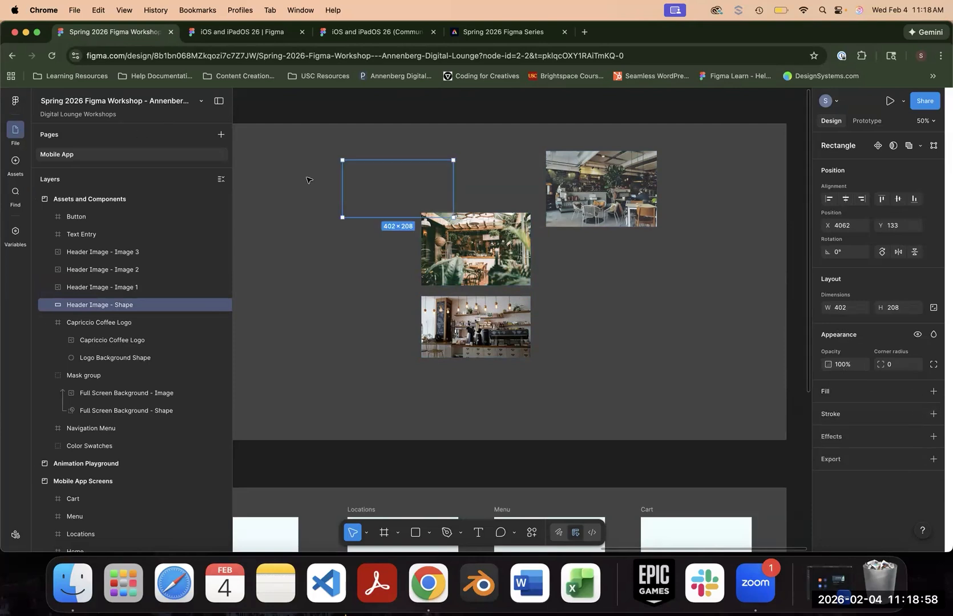
left_click_drag(386, 182, 468, 245)
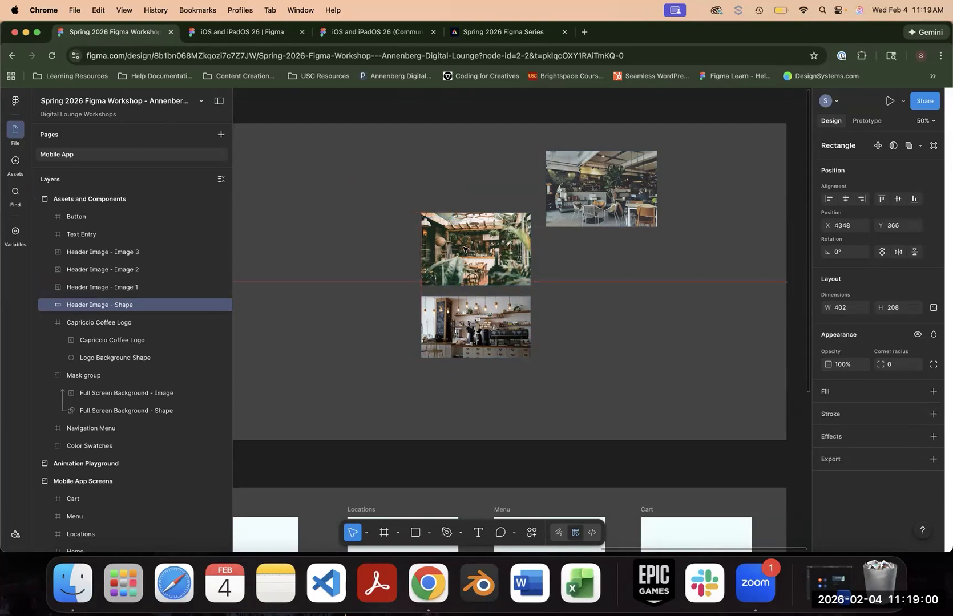
- Try masking Header Image - Image 1 with the unfilled Header Image shape, and undo the mask
left_click(114, 287, "shift")
right_click(134, 289)
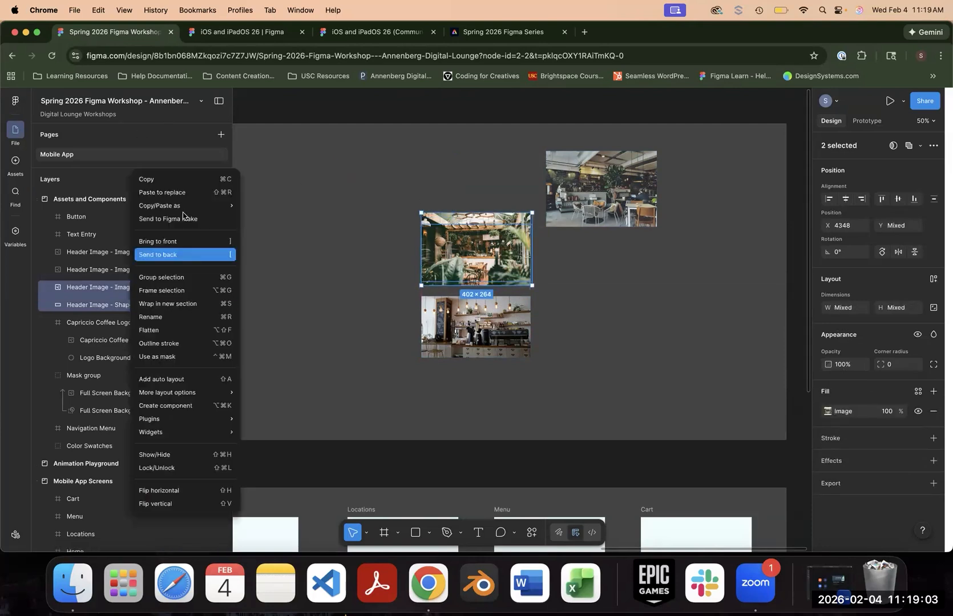
left_click(166, 357)
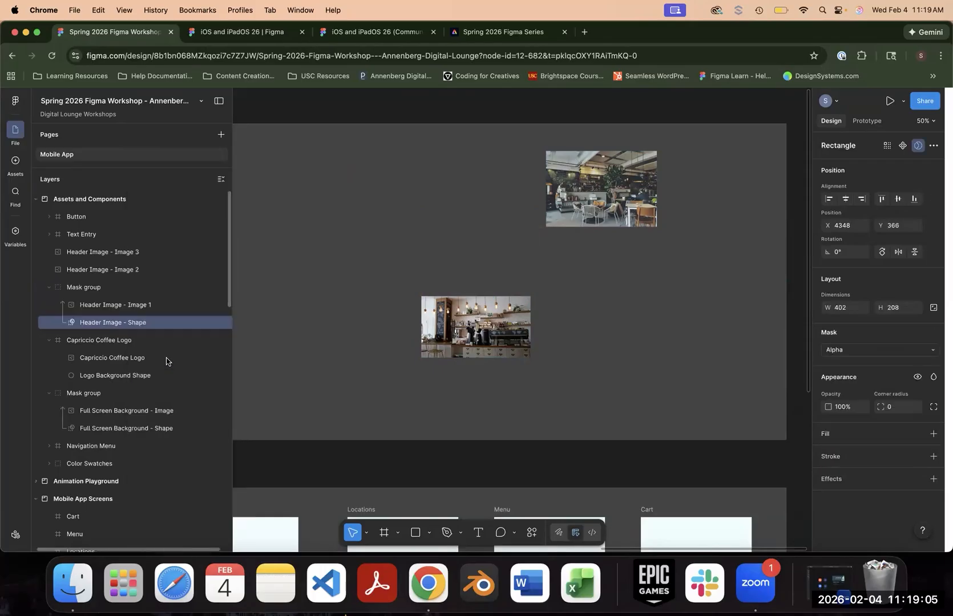
key("super+z")
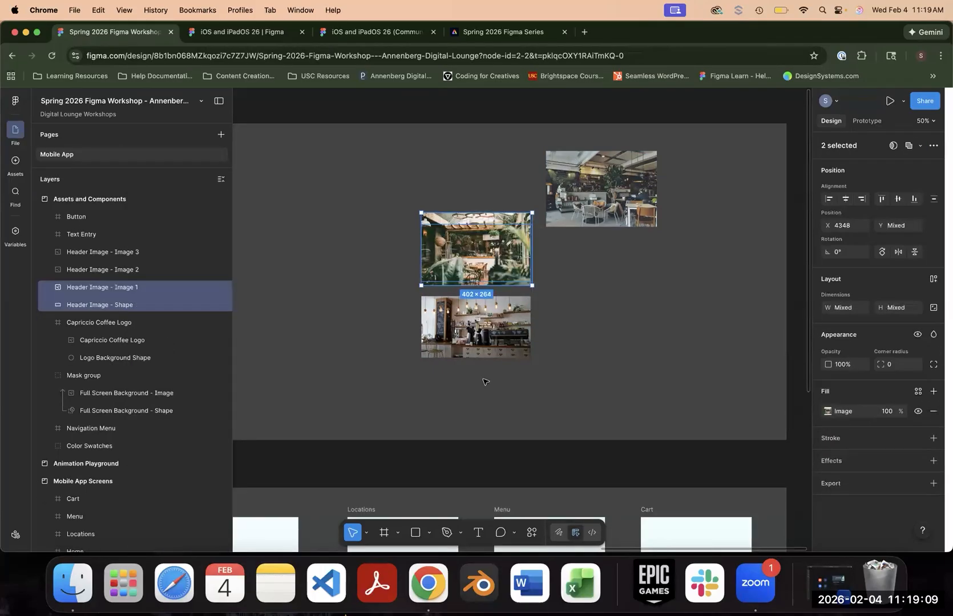
- Move the Header Image shape off the image to X 4062, Y 133 and change its solid fill to a gradient
left_click(473, 258, "shift")
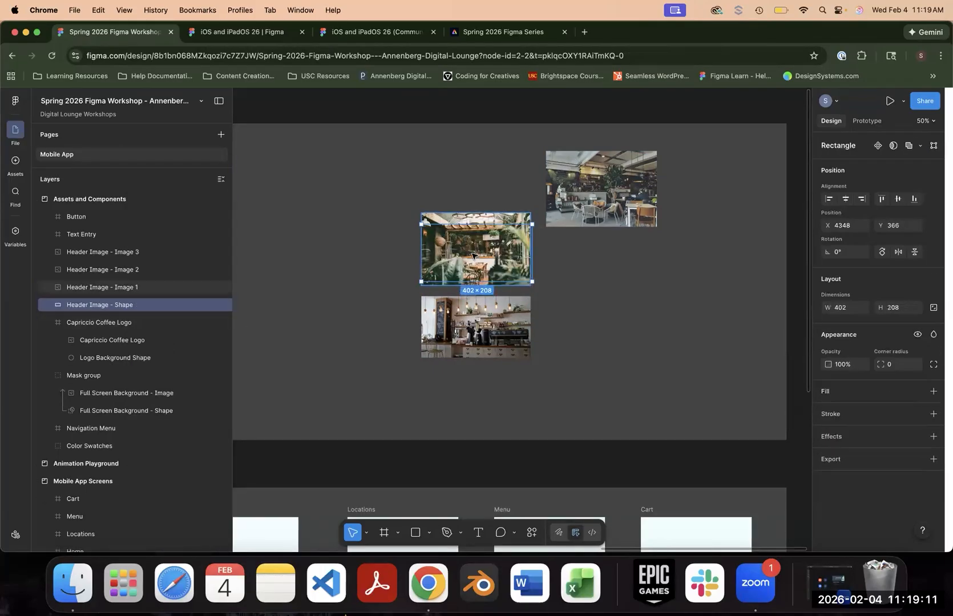
left_click_drag(474, 258, 394, 205)
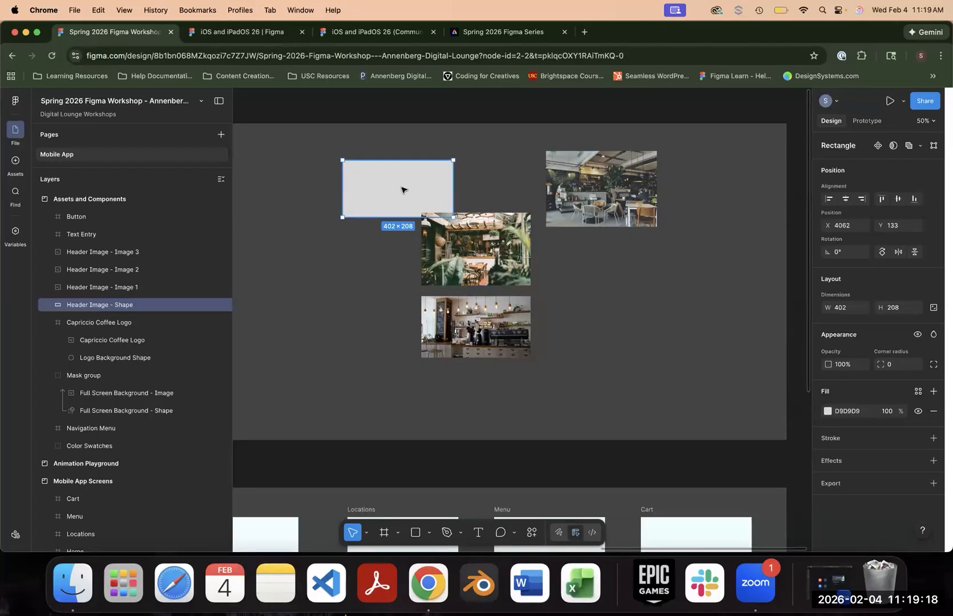
left_click(827, 411)
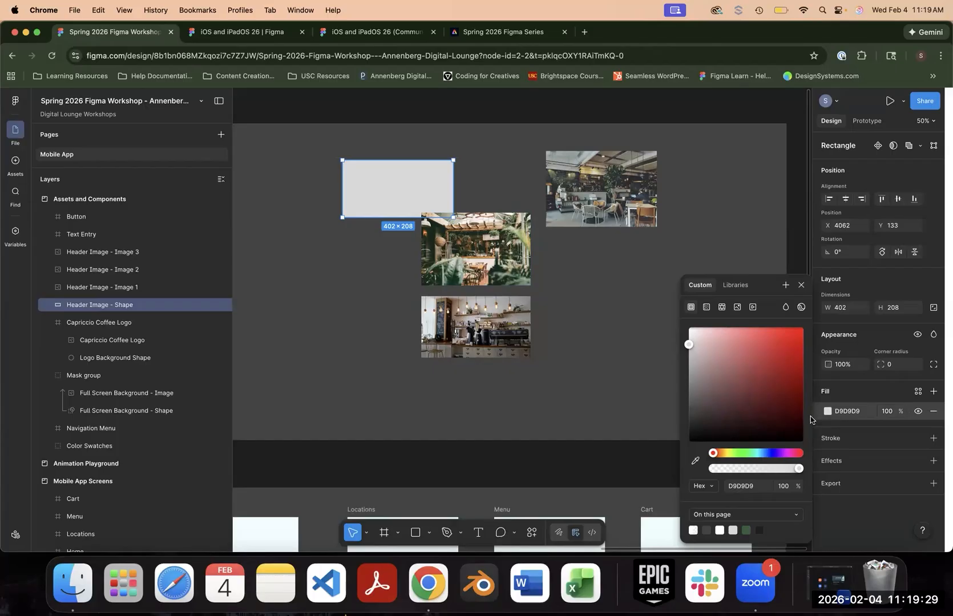
left_click(706, 309)
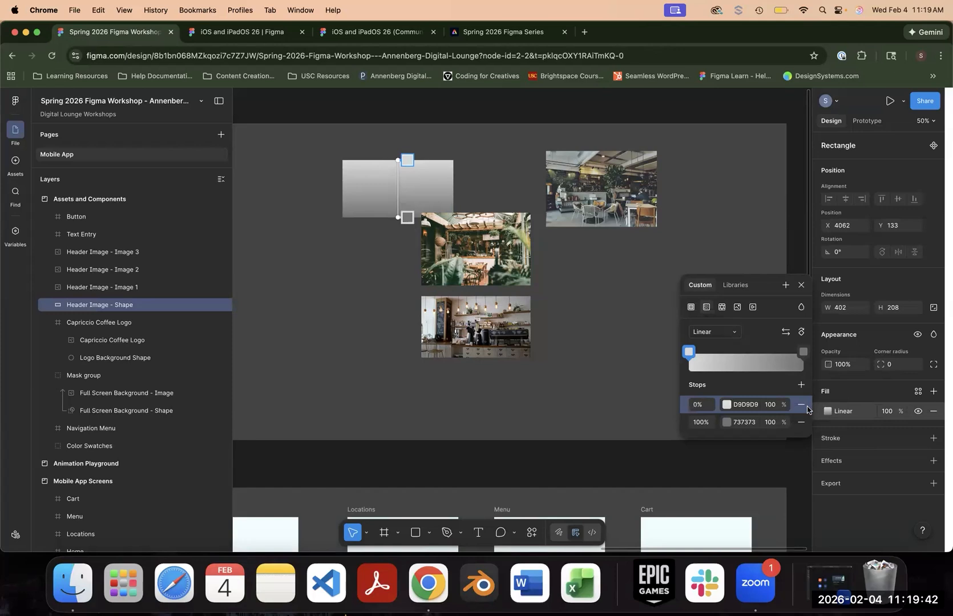
- Review the gradient types, keep Linear, and set the opacity of the gradient's 0% stop to 0
left_click(715, 332)
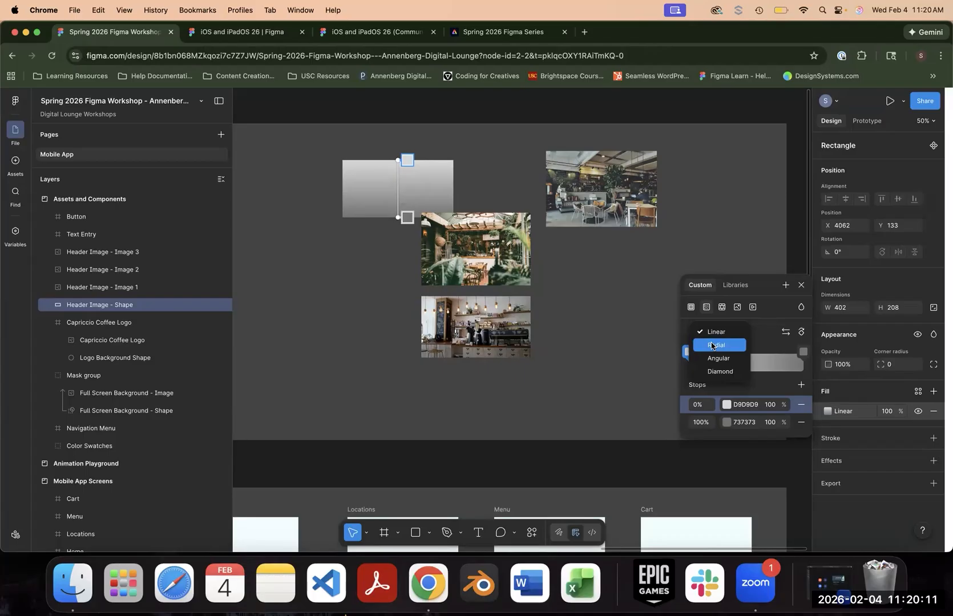
left_click(755, 339)
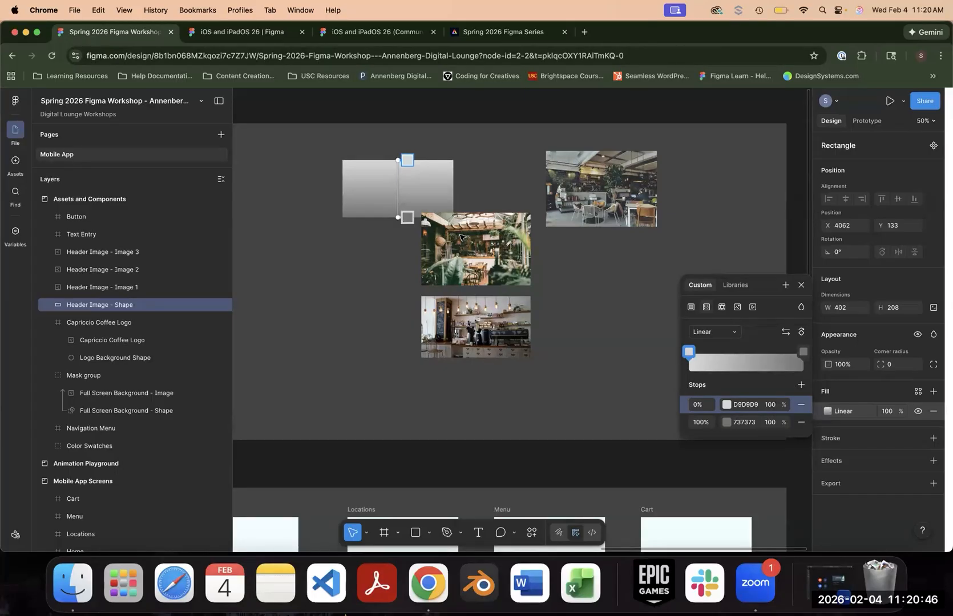
left_click(771, 408)
type("0")
key("Return")
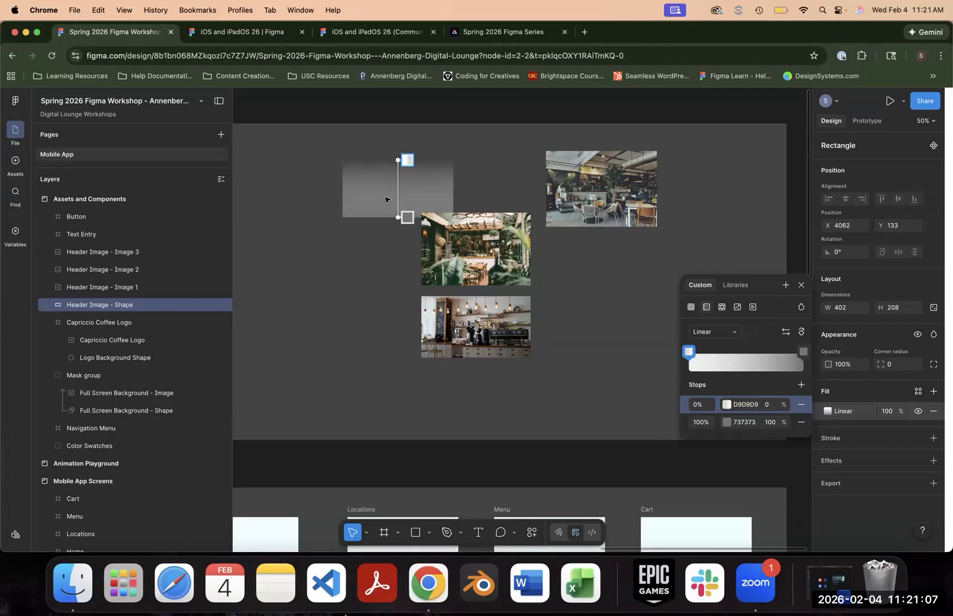
- Place the gradient-filled Header Image shape over Header Image - Image 1 at X 4348 and try it as an alpha mask
left_click(401, 194)
left_click_drag(430, 210, 484, 251)
left_click(125, 287, "shift")
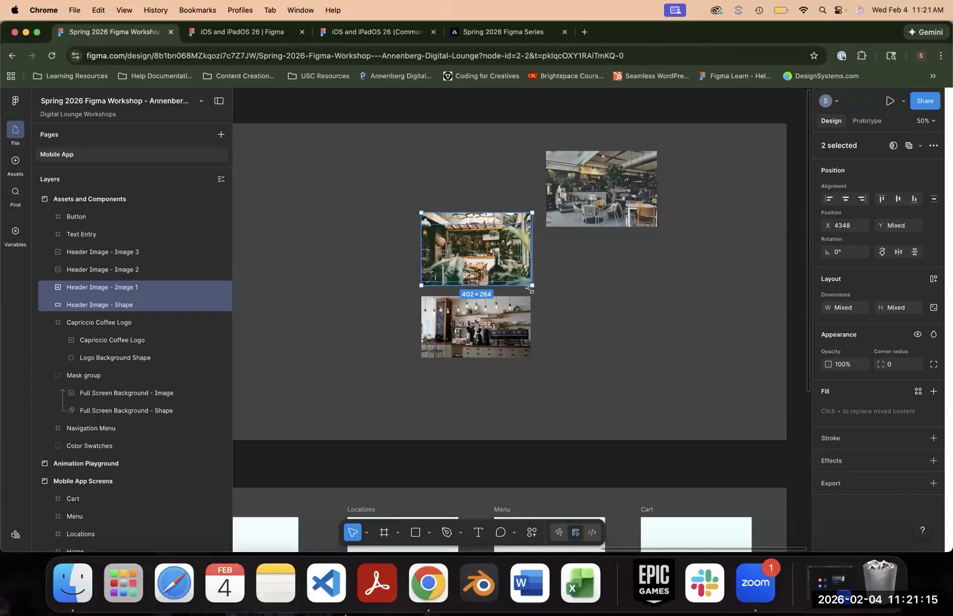
key("super+plus")
key("super+plus")
scroll(486, 275, "up", 10)
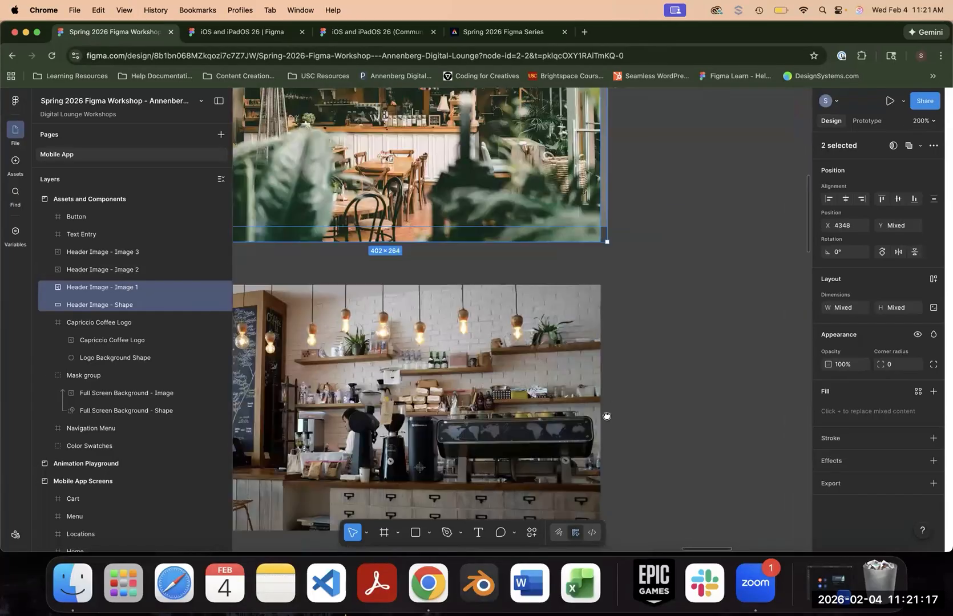
right_click(140, 289)
left_click(185, 360)
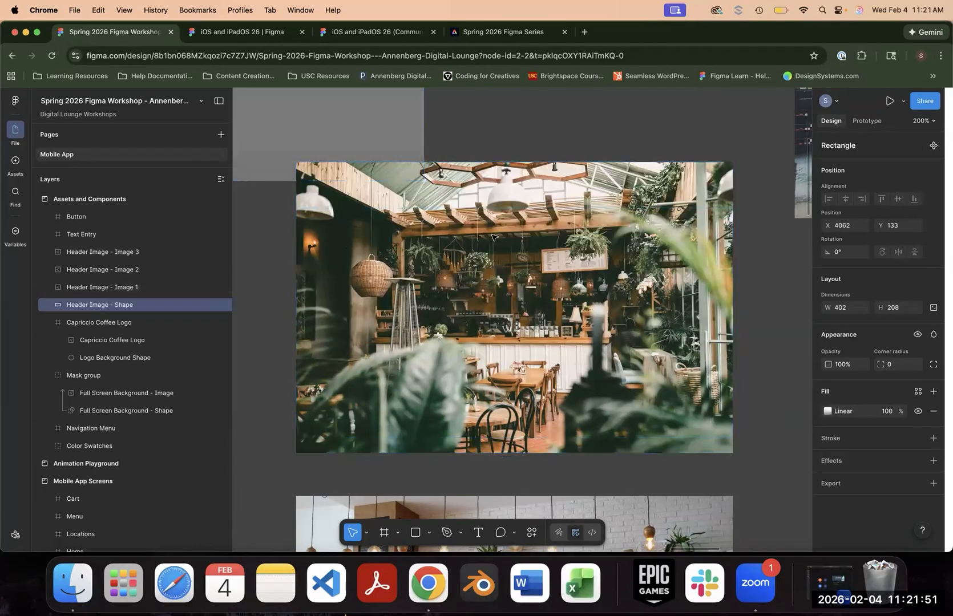
- Restore the Header Image shape's solid D9D9D9 fill and place it over Header Image - Image 1 at X 4348, Y 352
scroll(506, 155, "up", 5)
scroll(514, 158, "down", 4)
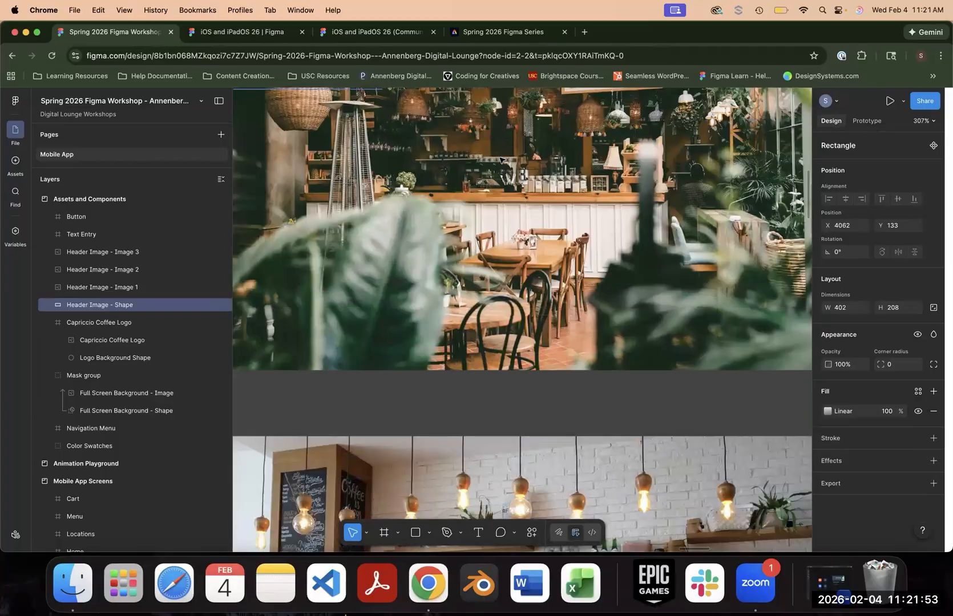
key("super+minus")
key("super+minus")
key("super+minus")
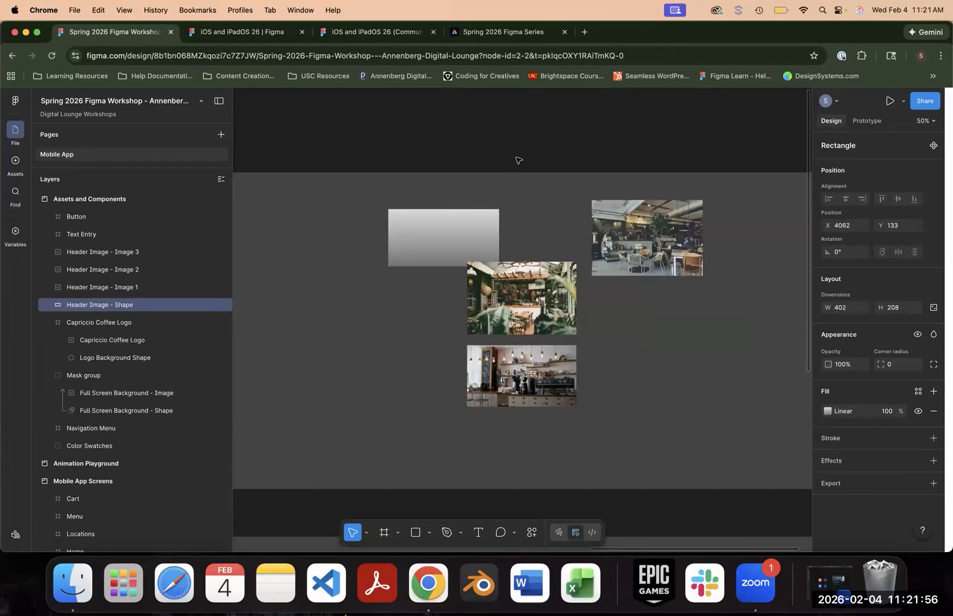
left_click_drag(414, 246, 496, 308)
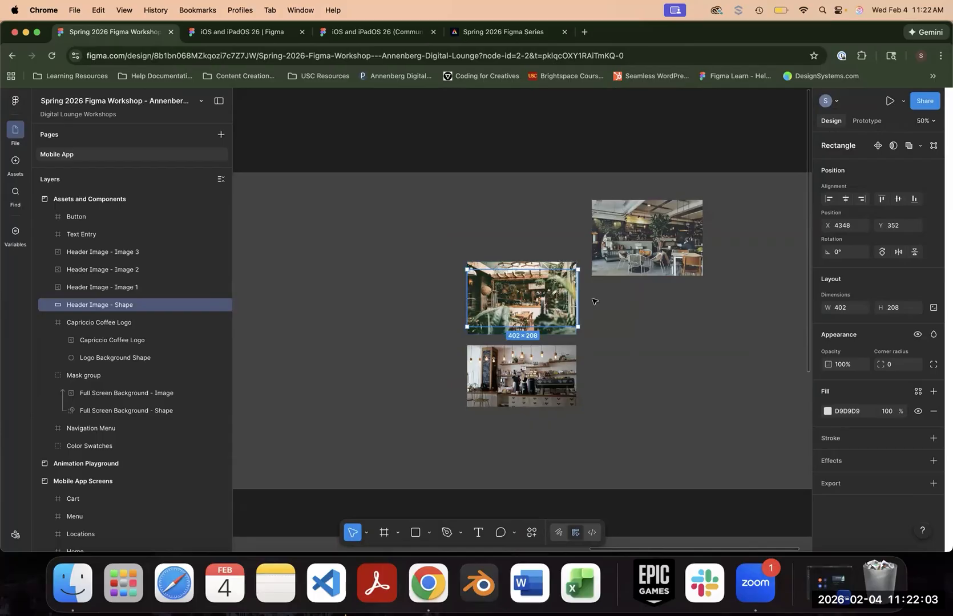
key("super+equal")
key("super+equal")
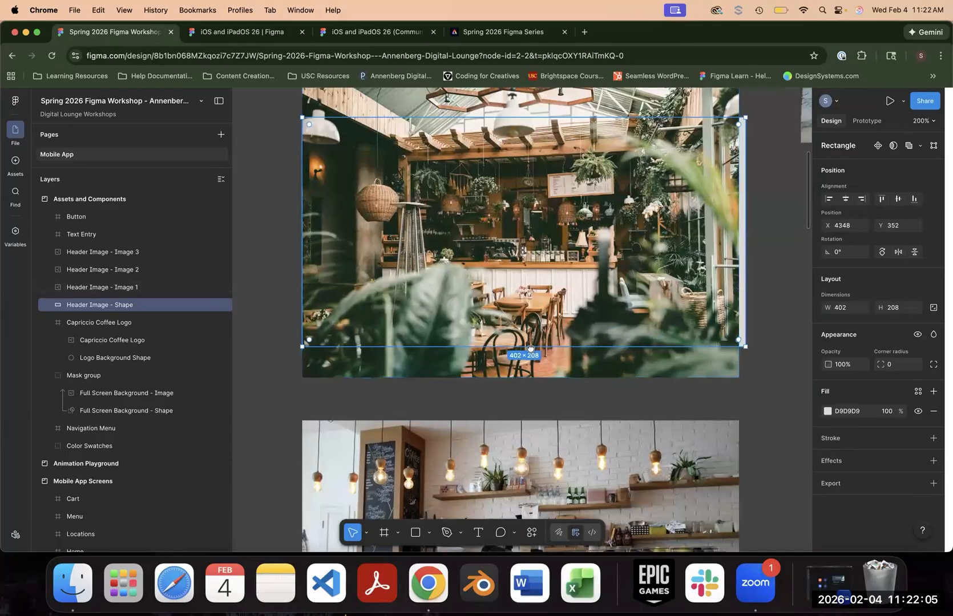
- Mask Header Image - Image 1 with the Header Image - Shape rectangle beneath it
scroll(553, 261, "up", 2)
left_click(650, 266)
left_click_drag(705, 187, 685, 187)
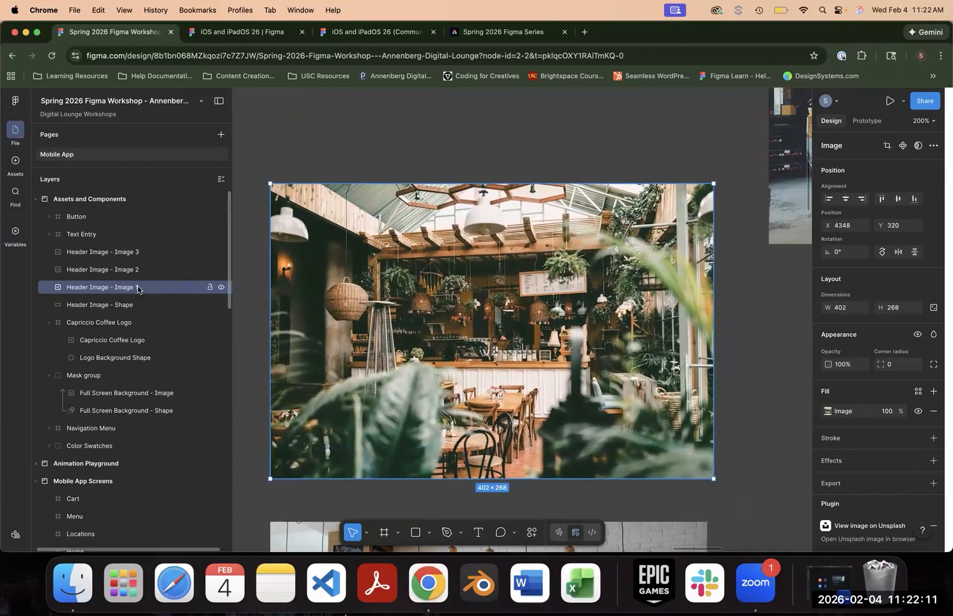
left_click(129, 304, "shift")
right_click(473, 352)
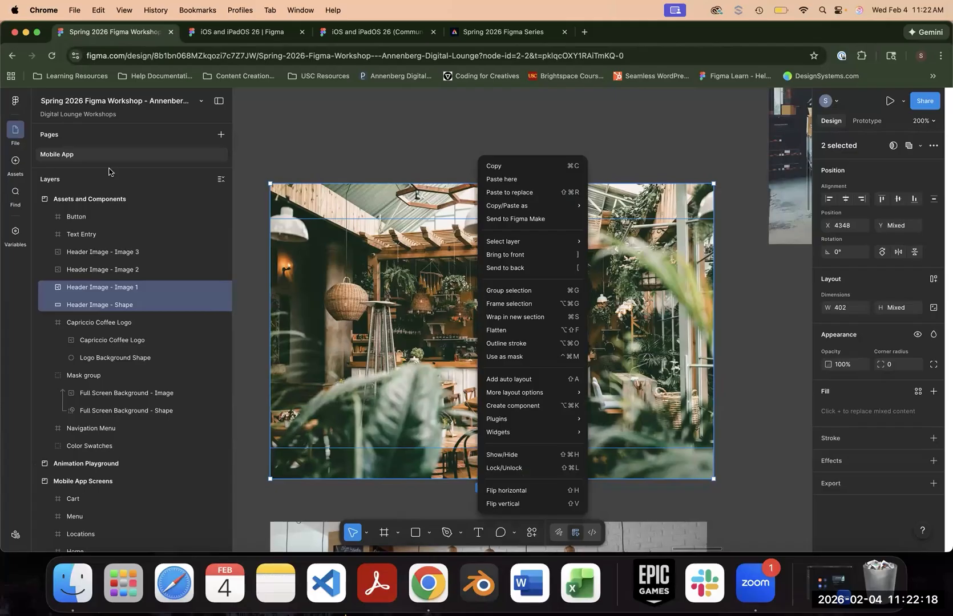
left_click(516, 359)
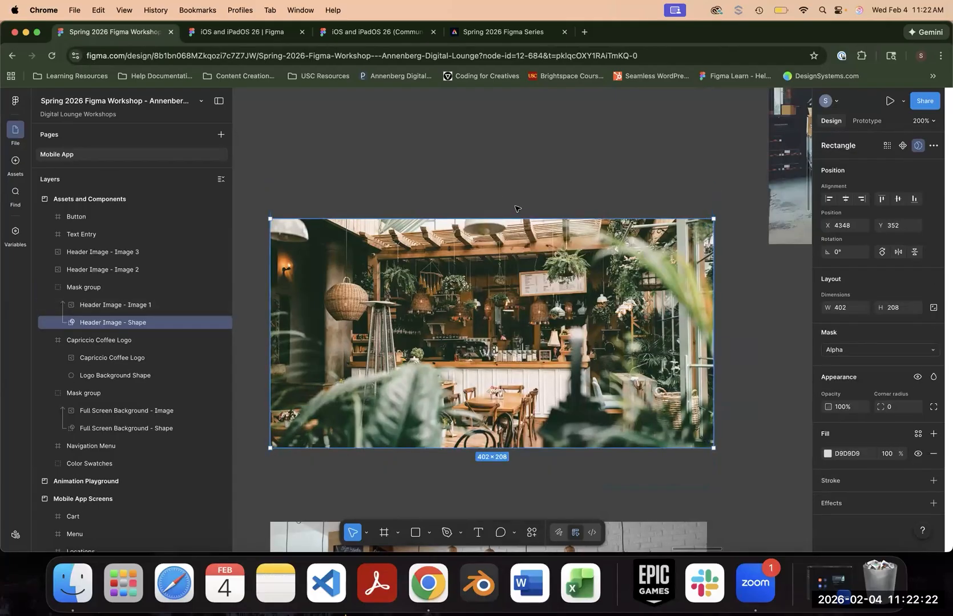
- Reposition the mask shape over Header Image - Image 1 to X 4348, Y 323 to change the visible crop
mouse_move(526, 345)
left_mouse_down()
mouse_move(531, 320)
mouse_move(535, 358)
mouse_move(535, 330)
left_mouse_up()
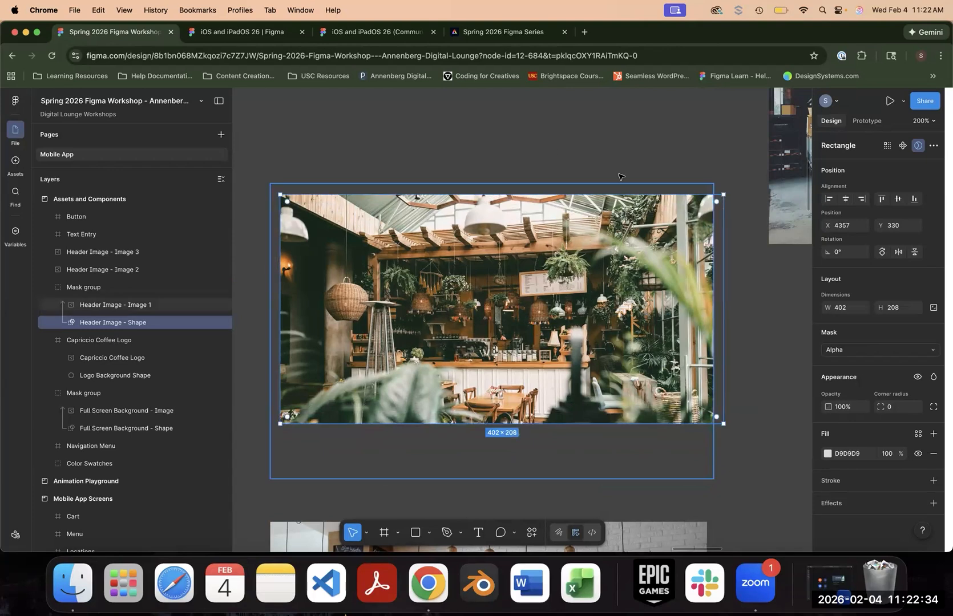
mouse_move(631, 249)
left_mouse_down()
mouse_move(643, 242)
mouse_move(617, 242)
left_mouse_up()
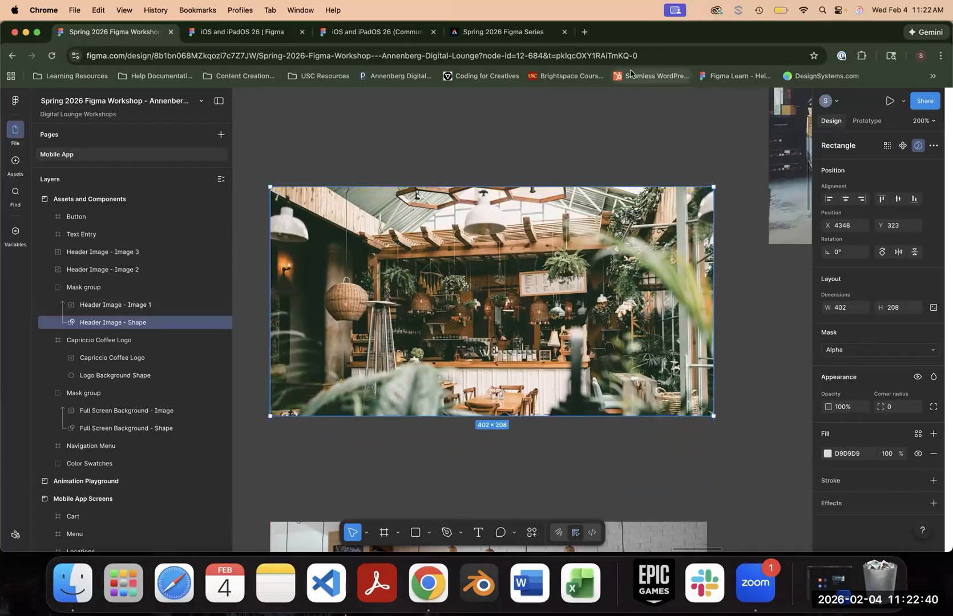
left_click(645, 117)
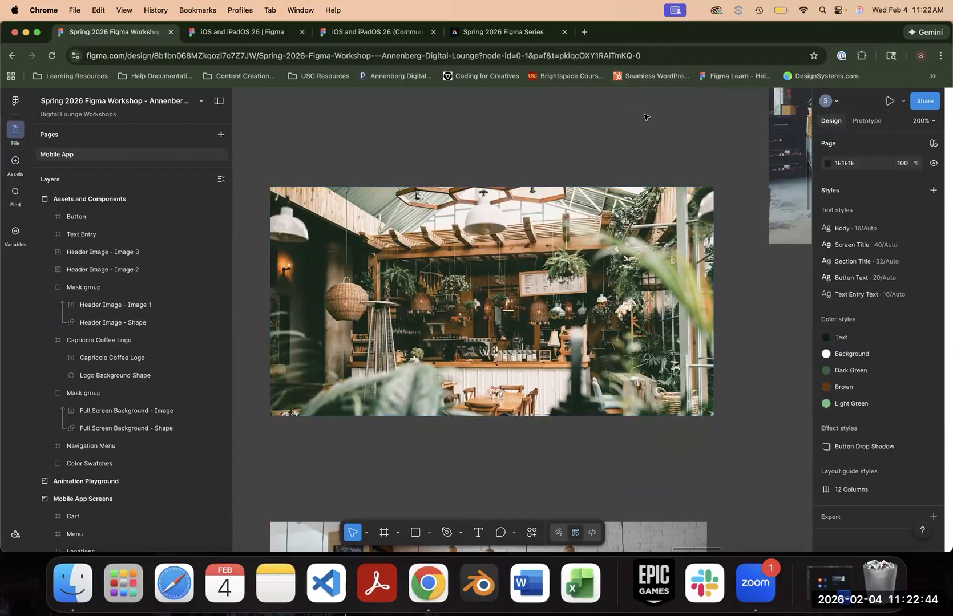
- Draw a 190 × 190 rectangle in the empty area beside the header images and round its corners to radius 29
key("super+minus")
scroll(646, 117, "up", 3)
scroll(646, 117, "left", 2)
left_click(414, 532)
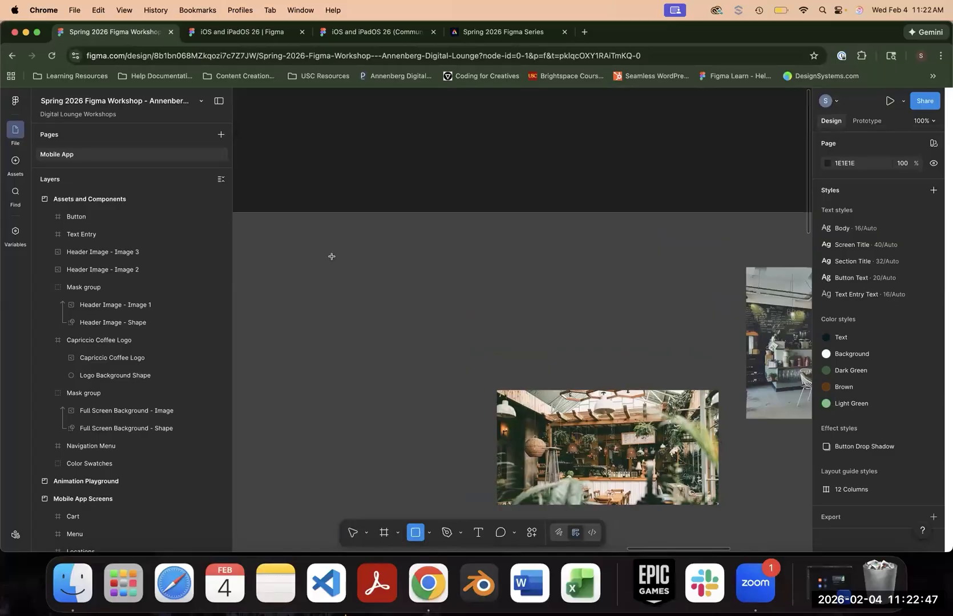
left_click_drag(330, 252, 435, 357)
left_click_drag(427, 261, 419, 272)
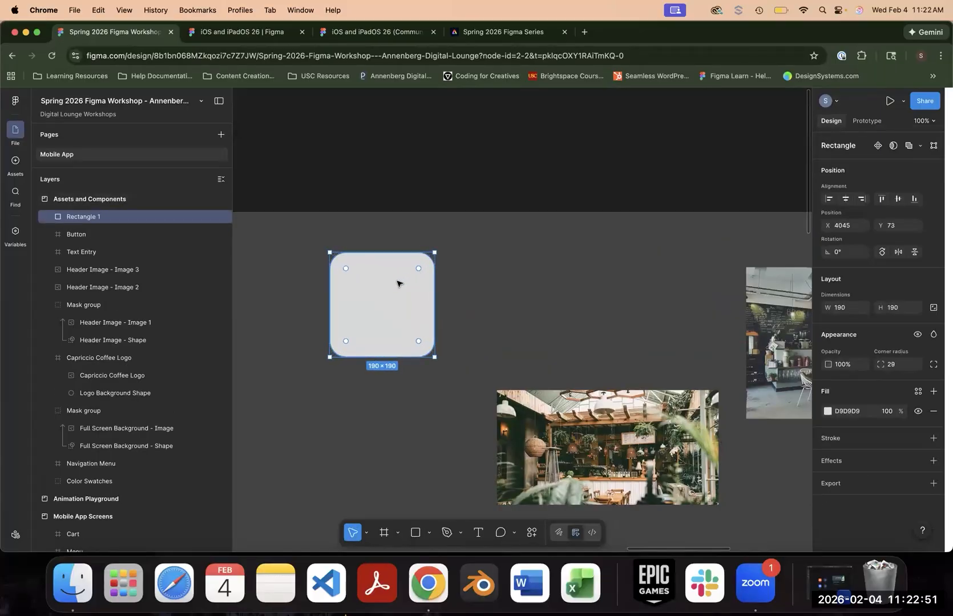
- Reshape the rounded rectangle into an irregular blob by pulling its upper, right and left edge midpoints inward, and shift it slightly right
double_click(398, 284)
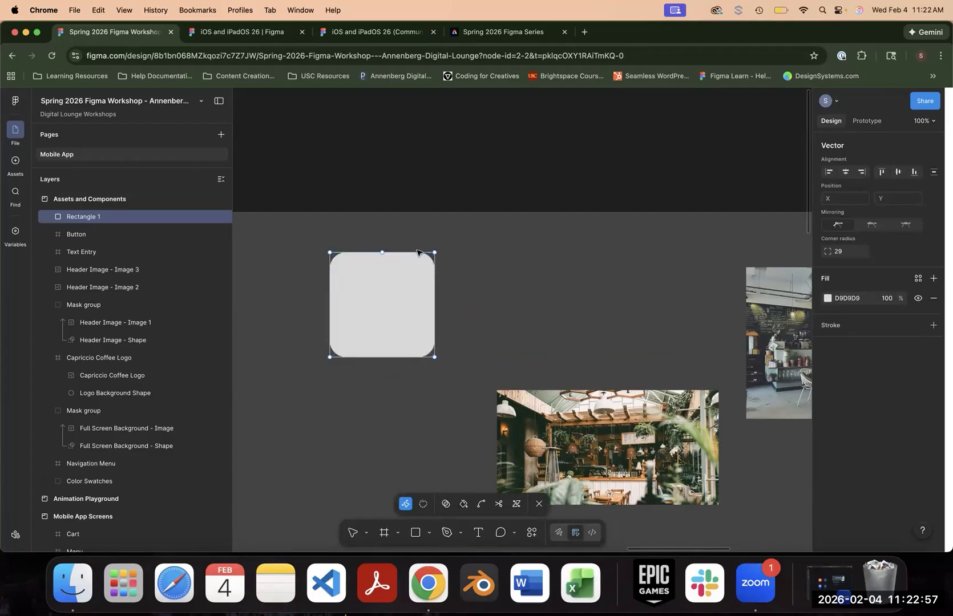
key("super+plus")
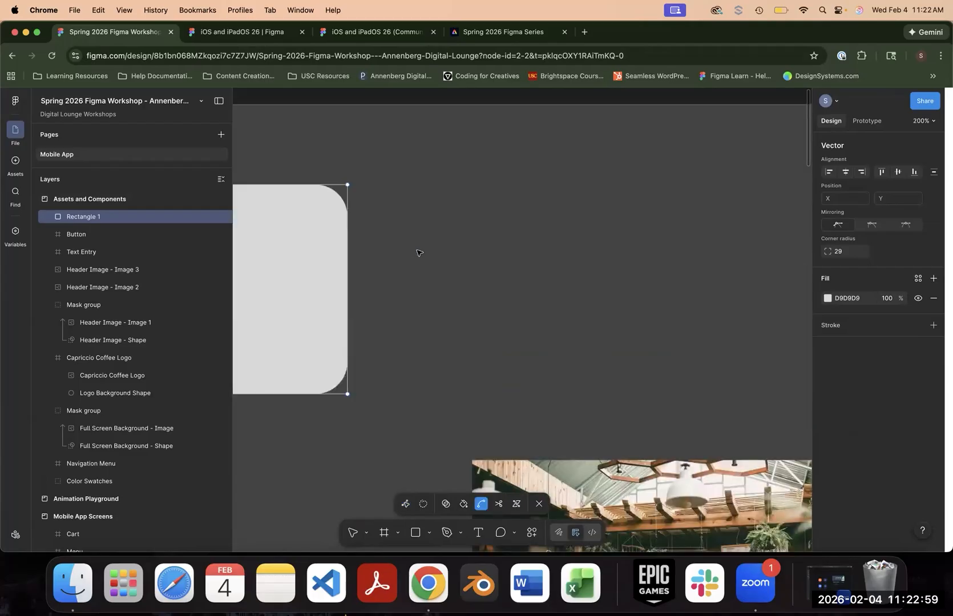
left_click_drag(427, 250, 672, 276)
key("Escape")
double_click(438, 239)
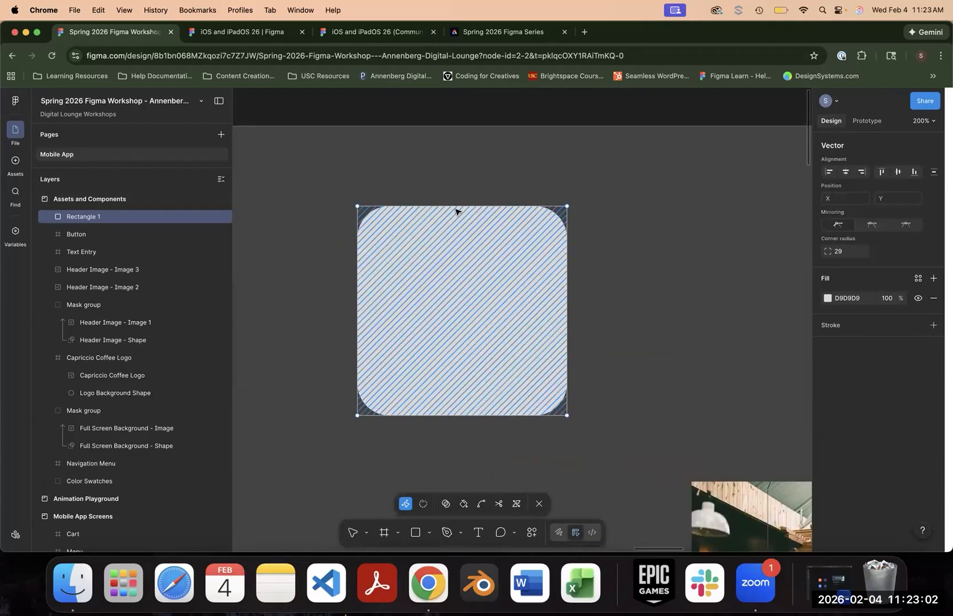
left_click_drag(464, 208, 459, 246)
left_click_drag(567, 315, 482, 318)
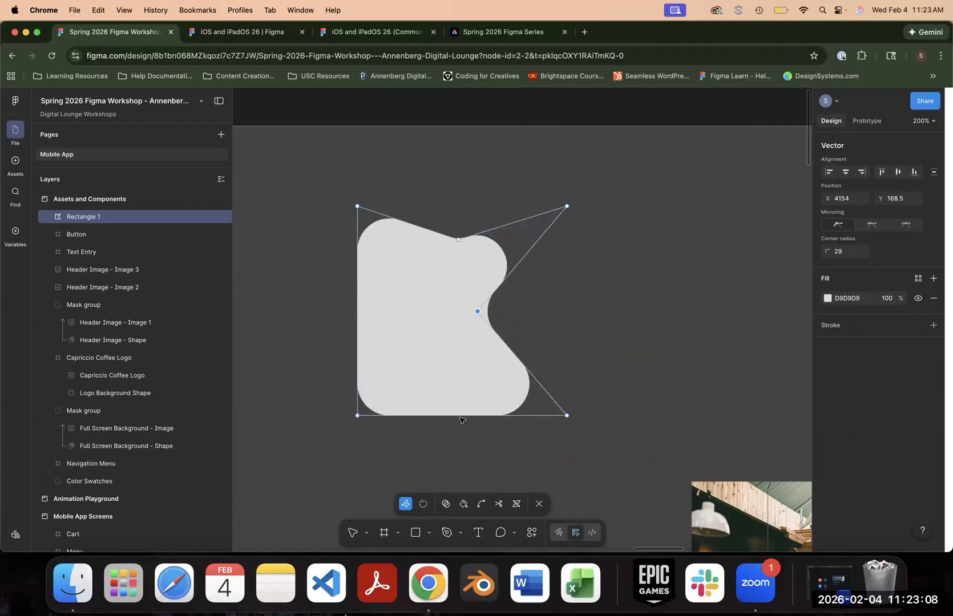
left_click_drag(357, 311, 401, 332)
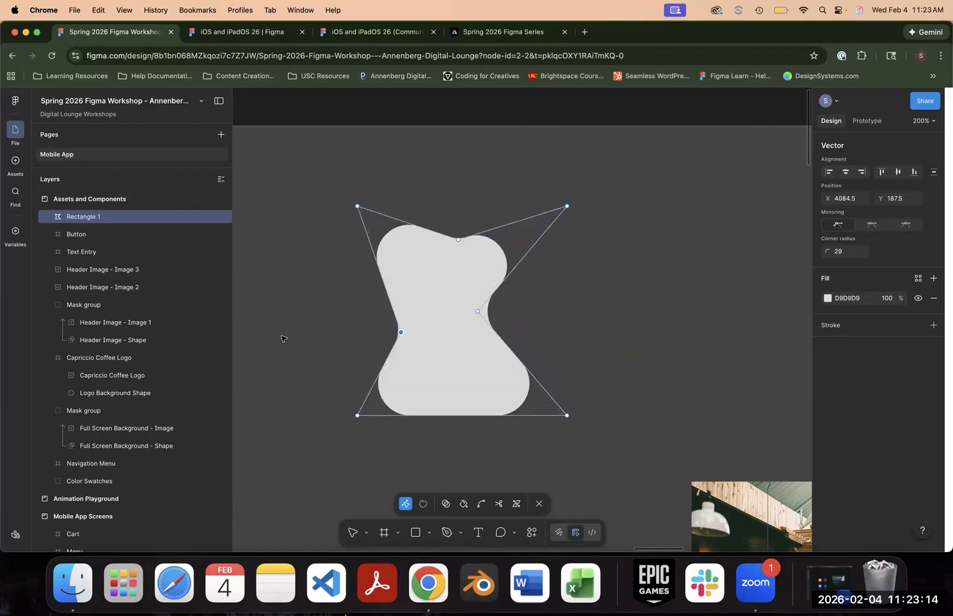
left_click(352, 533)
left_click(608, 371)
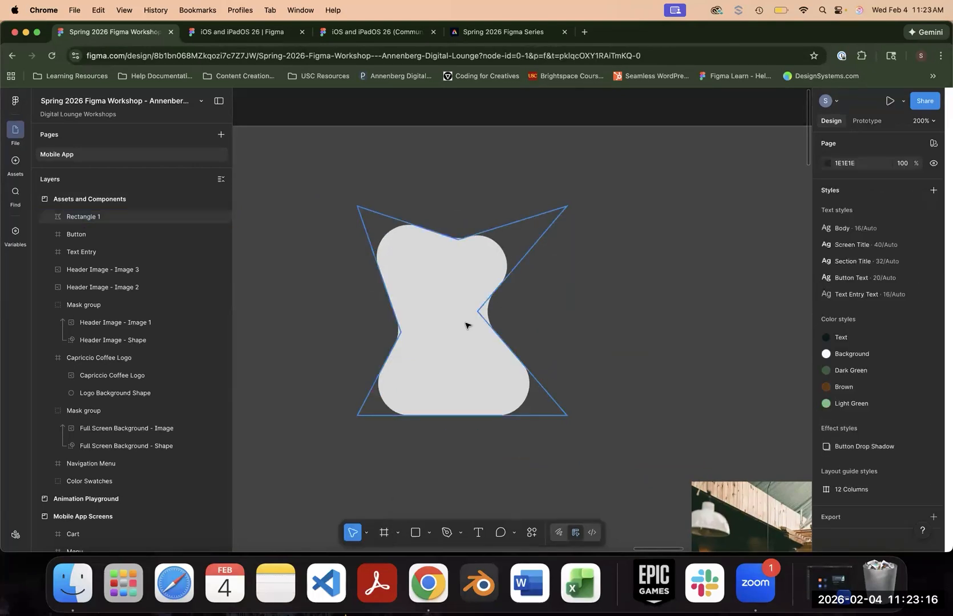
left_click_drag(468, 326, 509, 328)
left_click(636, 335)
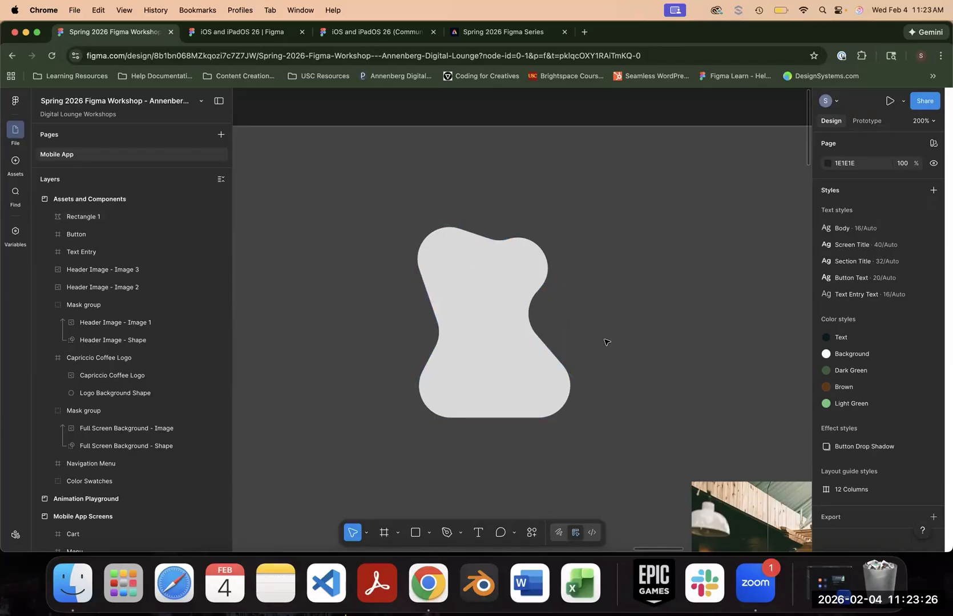
- Place the blob shape over Header Image - Image 2, order it directly below the image, and try it as a mask
key("minus")
scroll(450, 193, "down", 5)
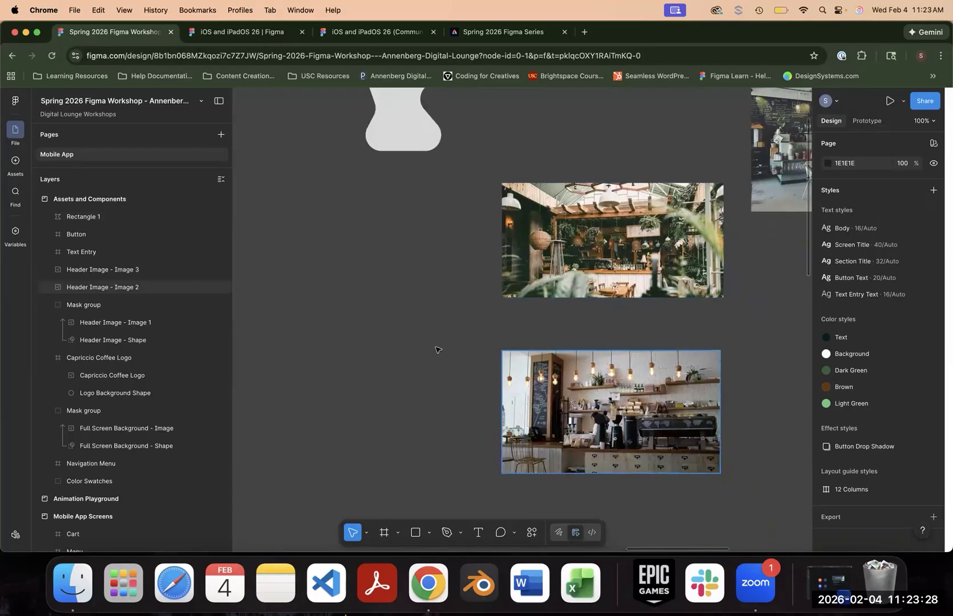
left_click_drag(394, 123, 608, 428)
left_click_drag(103, 216, 137, 302)
left_click(102, 269, "shift")
right_click(594, 411)
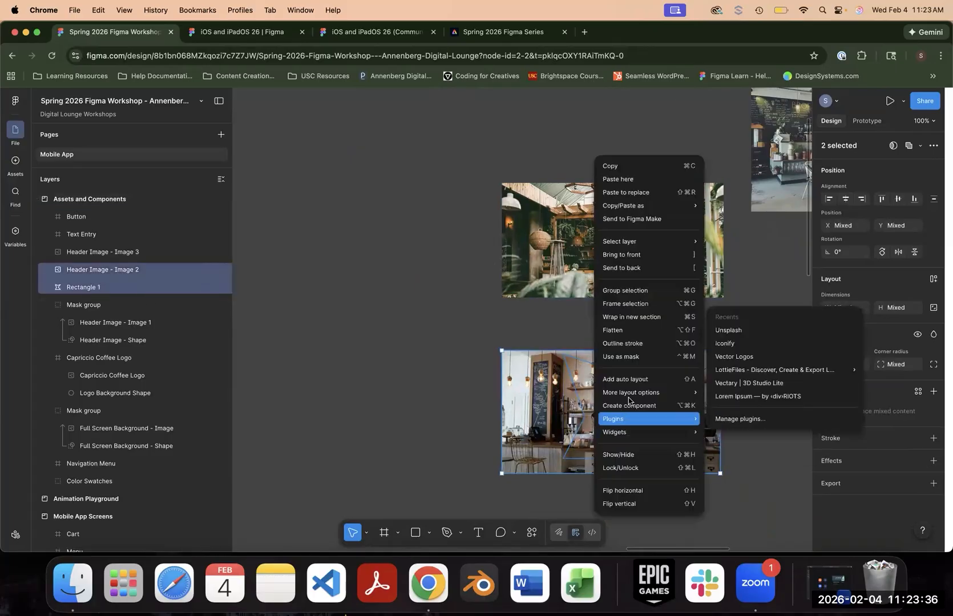
left_click(643, 358)
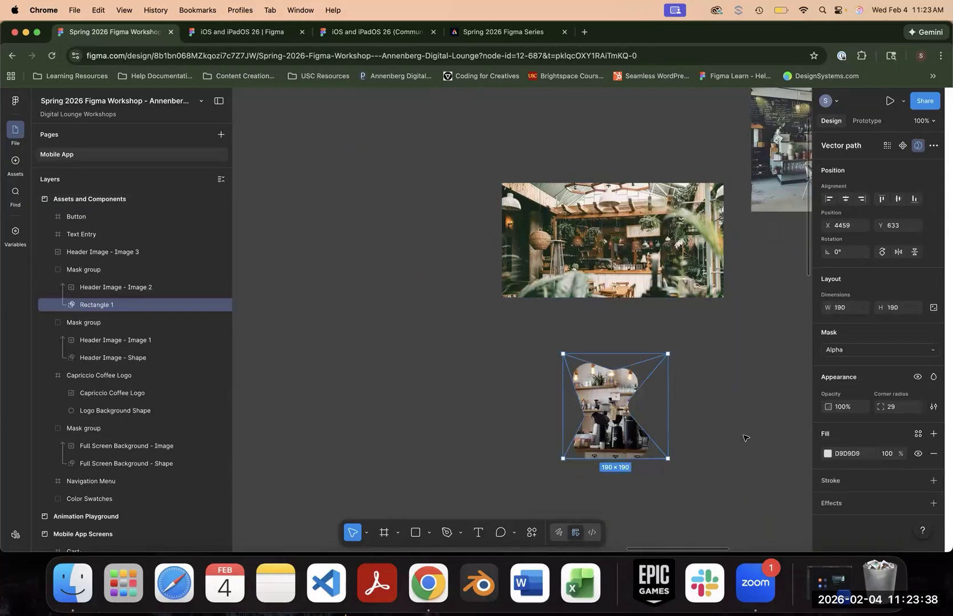
key("super+equal")
key("super+equal")
left_click_drag(744, 436, 488, 192)
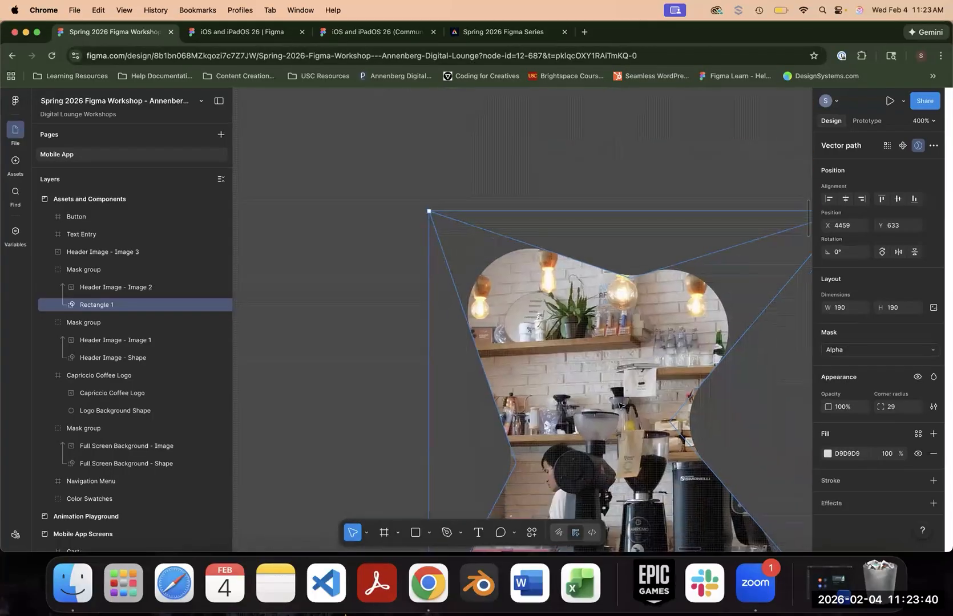
left_click_drag(724, 347, 629, 159)
left_click_drag(722, 276, 724, 358)
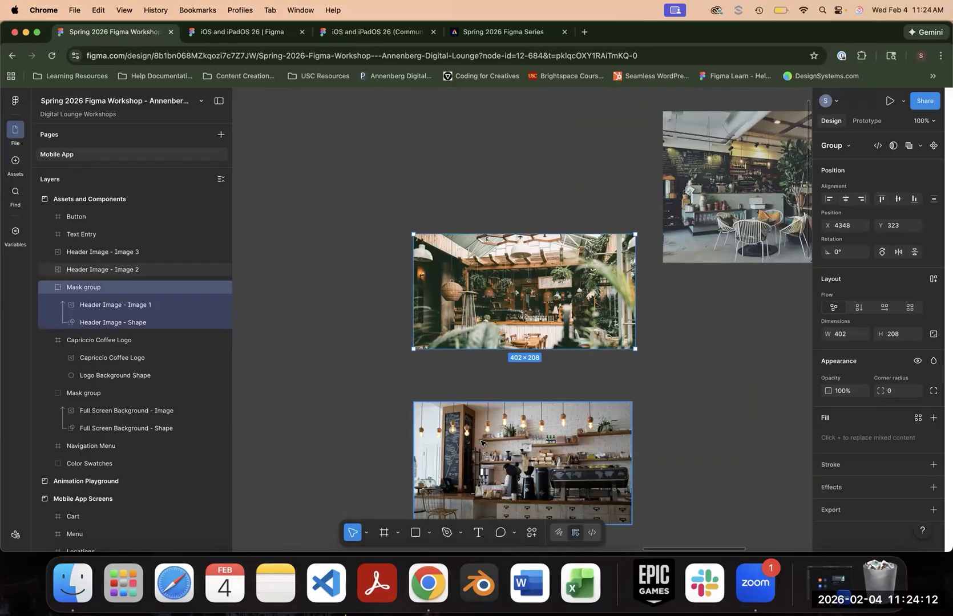
- Move the Navigation Menu frame in Assets and Components up to X 36, Y 171
left_click(340, 367)
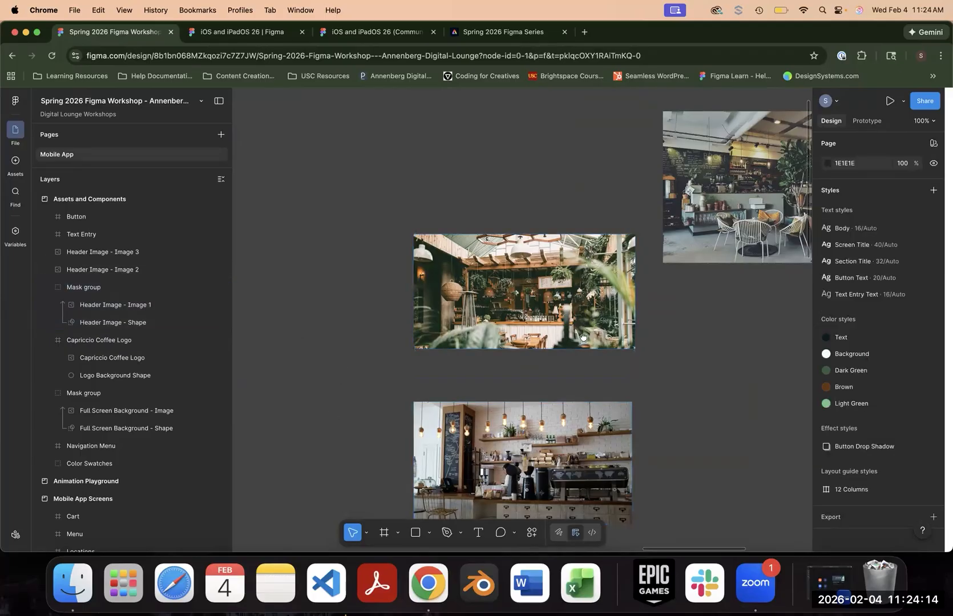
scroll(583, 337, "left", 10)
key("super+minus")
key("super+minus")
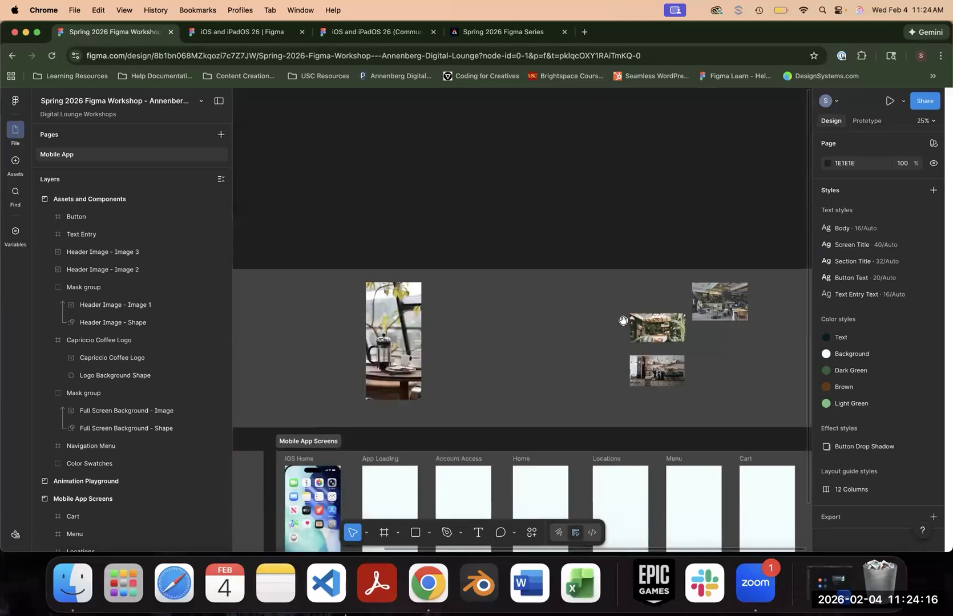
left_click_drag(357, 328, 664, 341)
left_click_drag(463, 339, 511, 308)
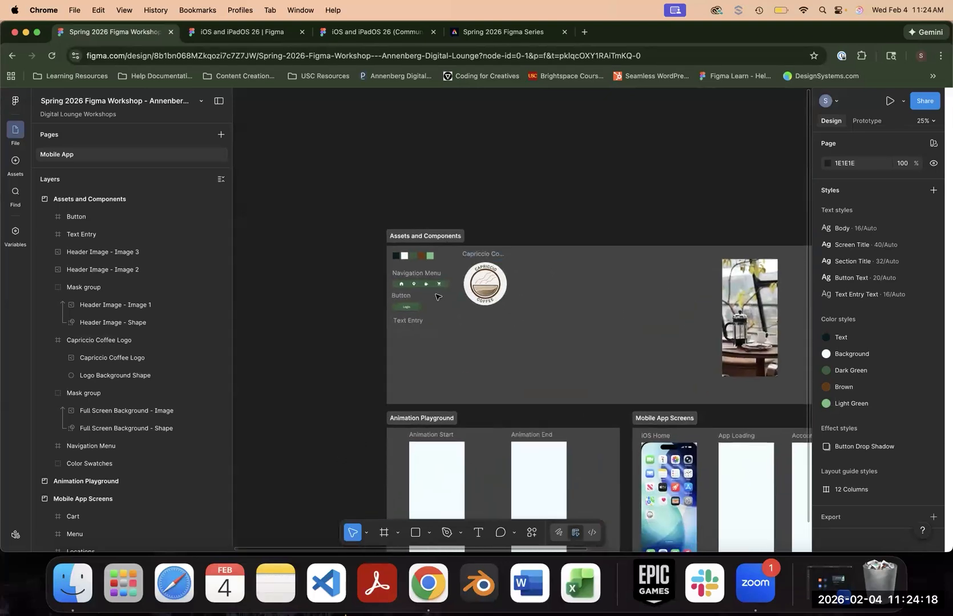
left_click(331, 189)
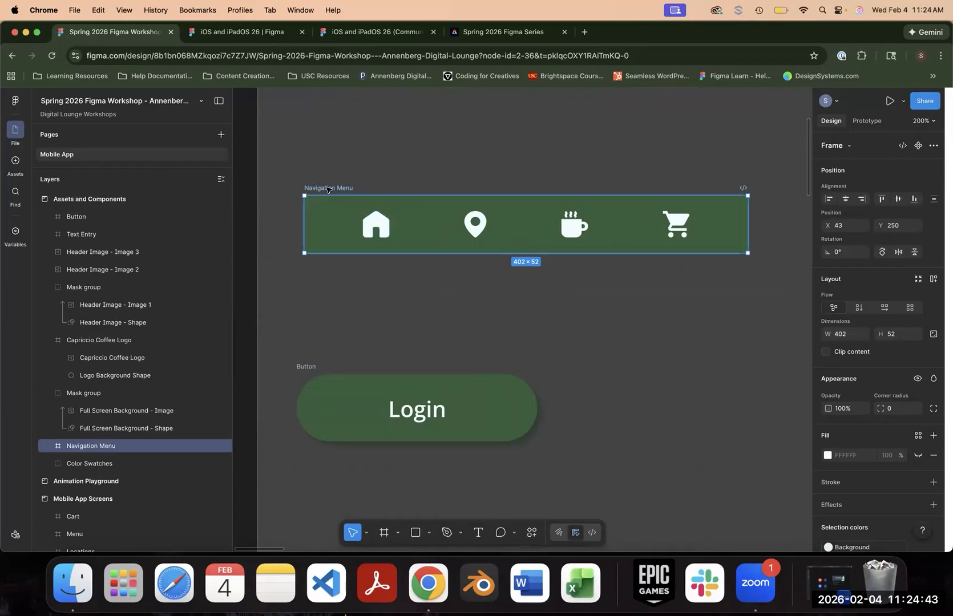
left_click_drag(339, 187, 335, 124)
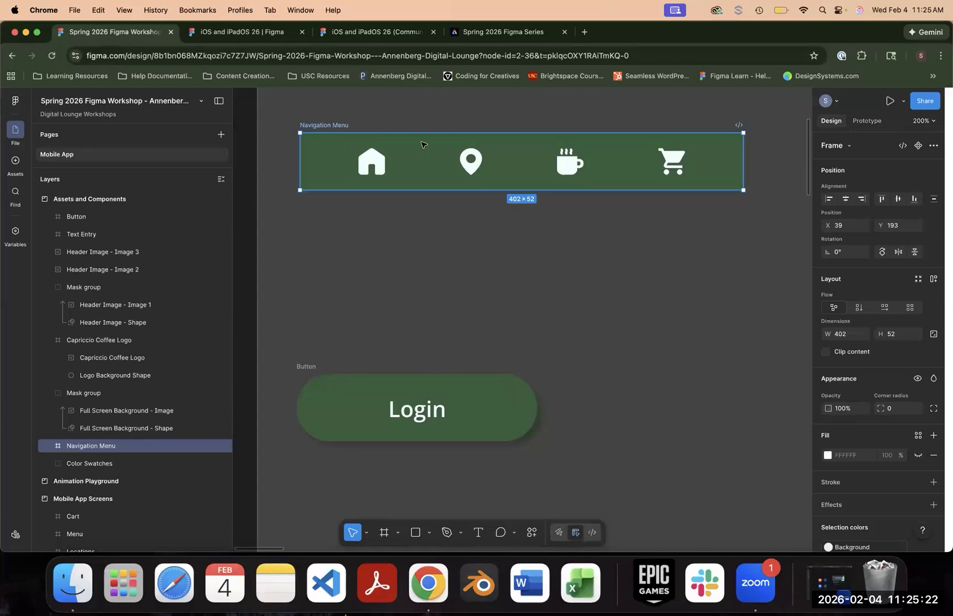
left_click_drag(327, 127, 323, 105)
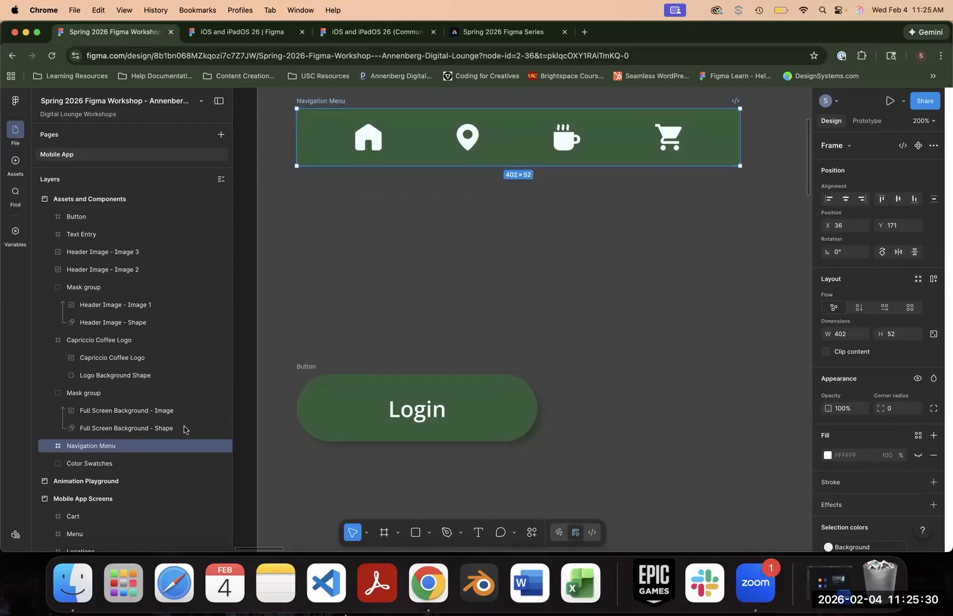
- Turn the Navigation Menu frame and the Login Button frame each into a component
left_click(49, 448)
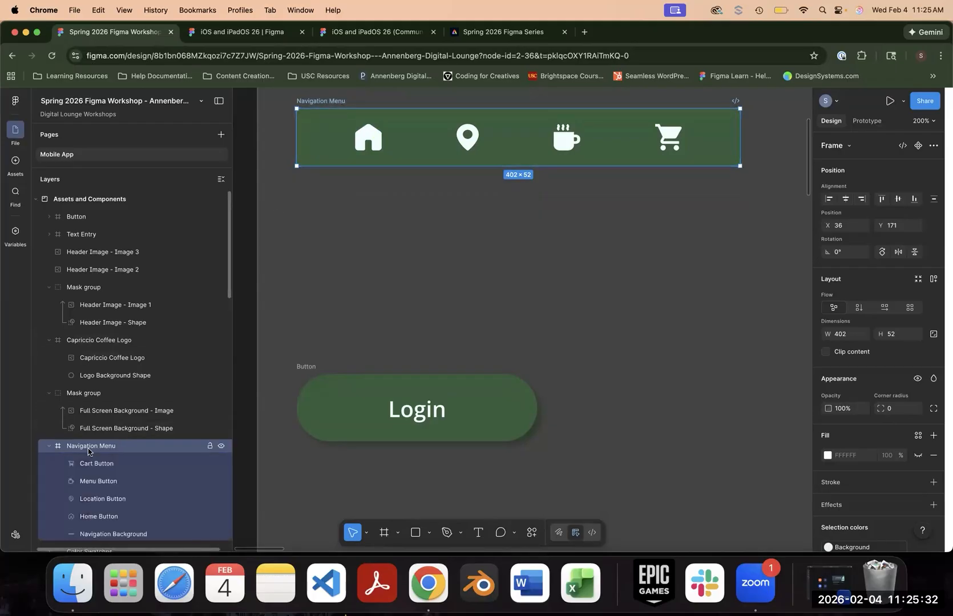
scroll(109, 445, "down", 5)
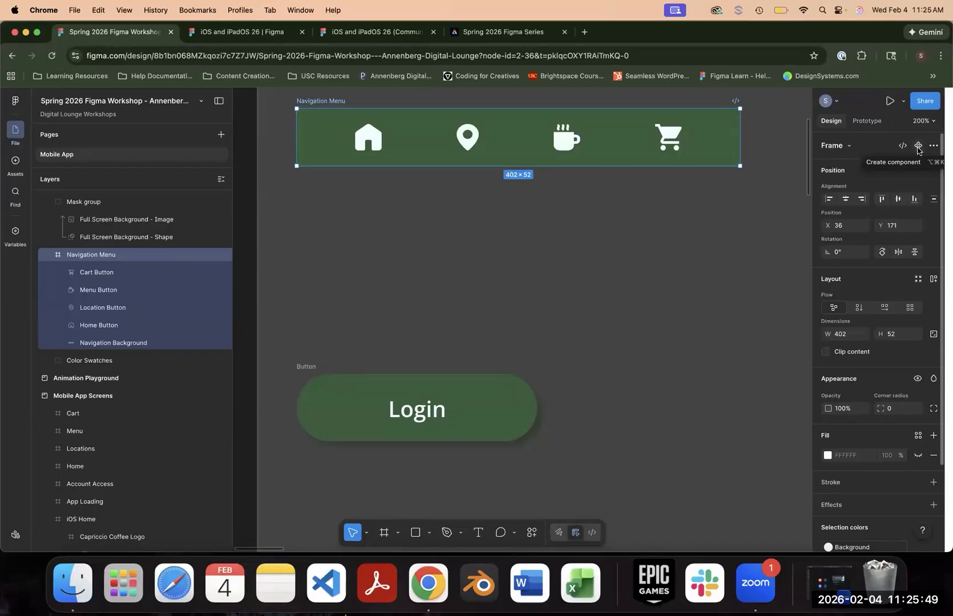
left_click(918, 146)
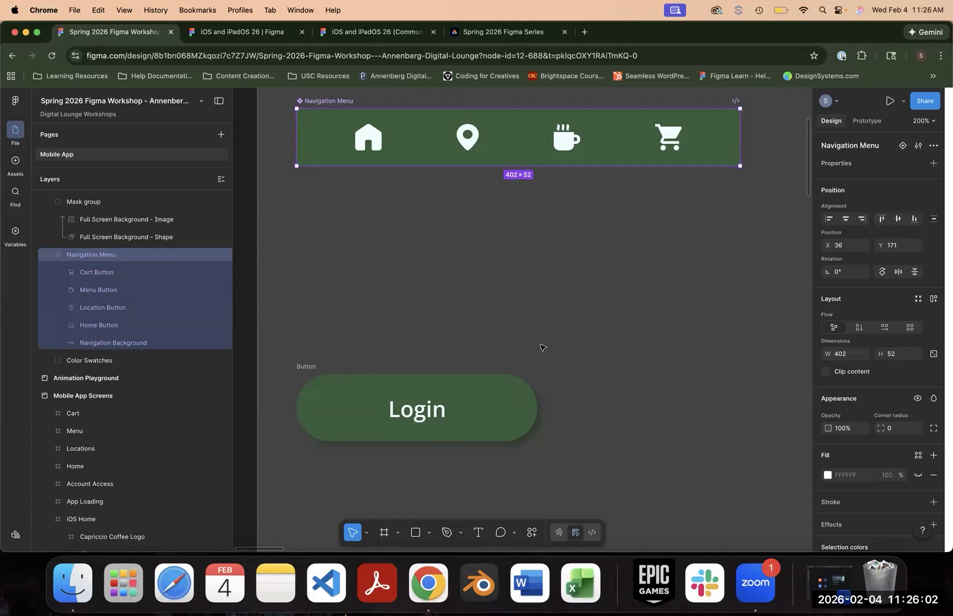
left_click(313, 367)
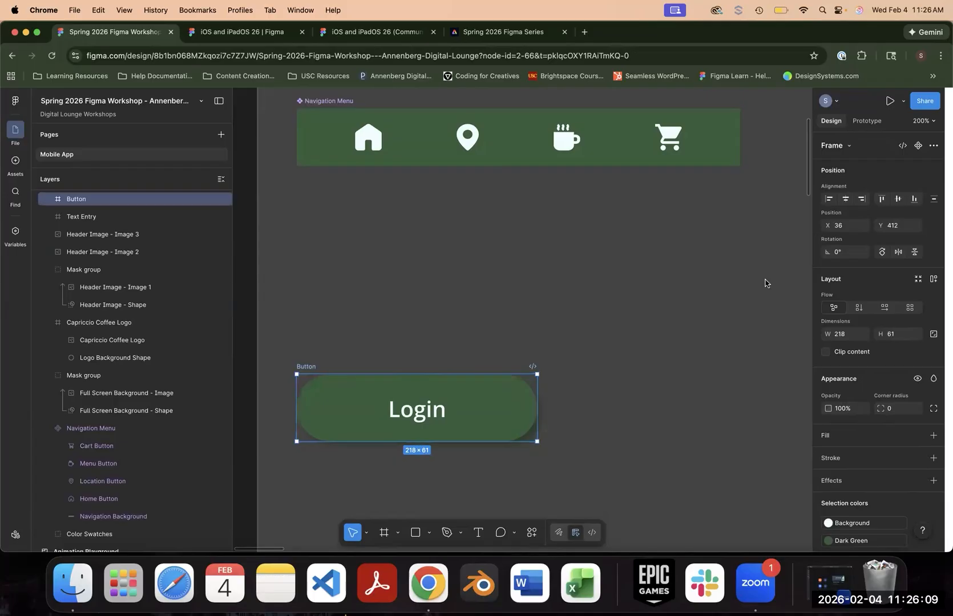
left_click(920, 147)
- Compare the Navigation Menu component with the Mobile App Screens frames, from App Loading through Cart, where it can be reused
left_click(331, 100)
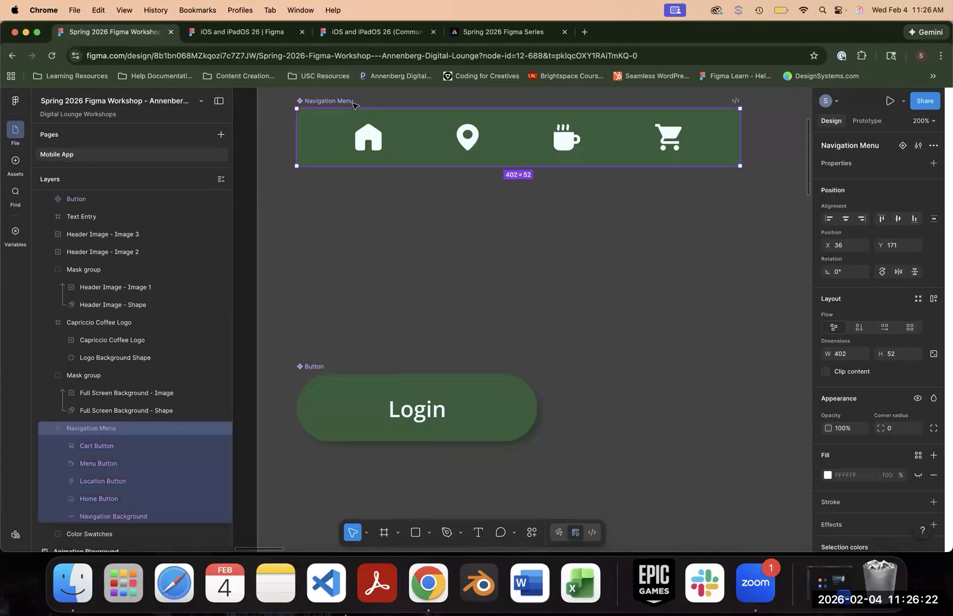
key("super+minus")
key("super+minus")
key("space")
left_click_drag(640, 426, 458, 165)
left_click_drag(561, 243, 196, 66)
left_click_drag(796, 273, 479, 210)
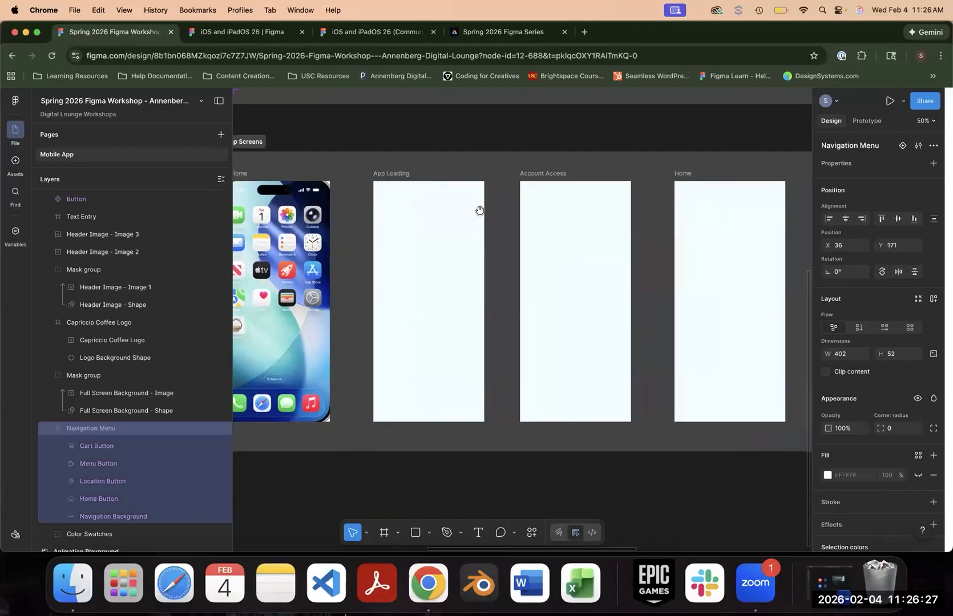
scroll(645, 283, "left", 10)
scroll(645, 283, "up", 6)
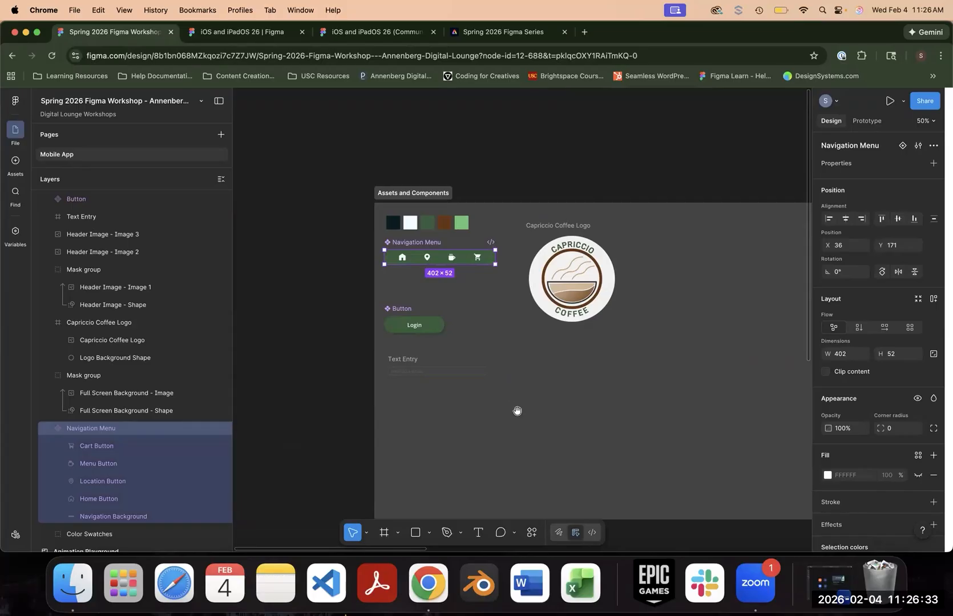
scroll(320, 277, "right", 10)
scroll(319, 276, "down", 5)
scroll(342, 258, "right", 6)
scroll(341, 259, "down", 5)
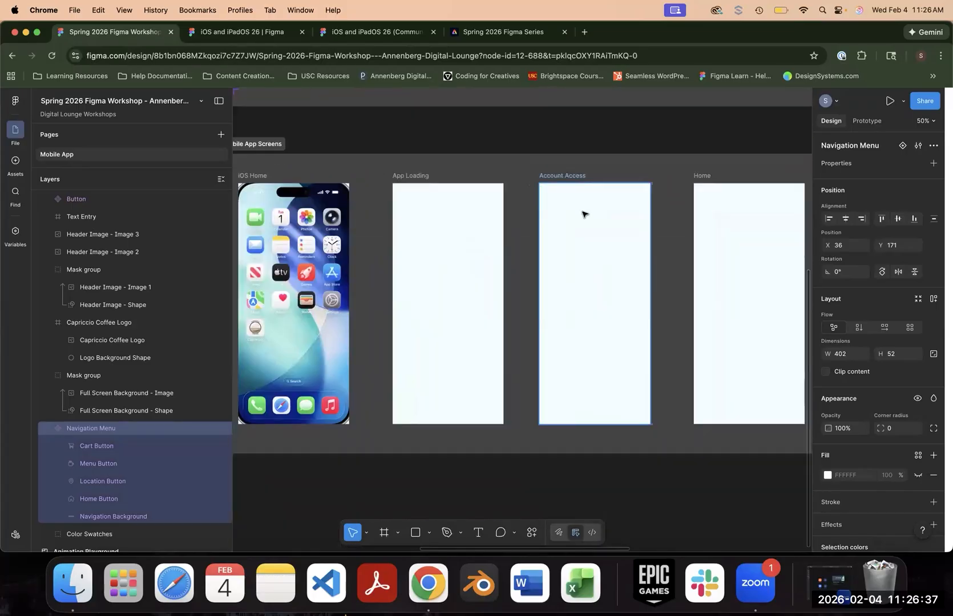
scroll(481, 160, "right", 8)
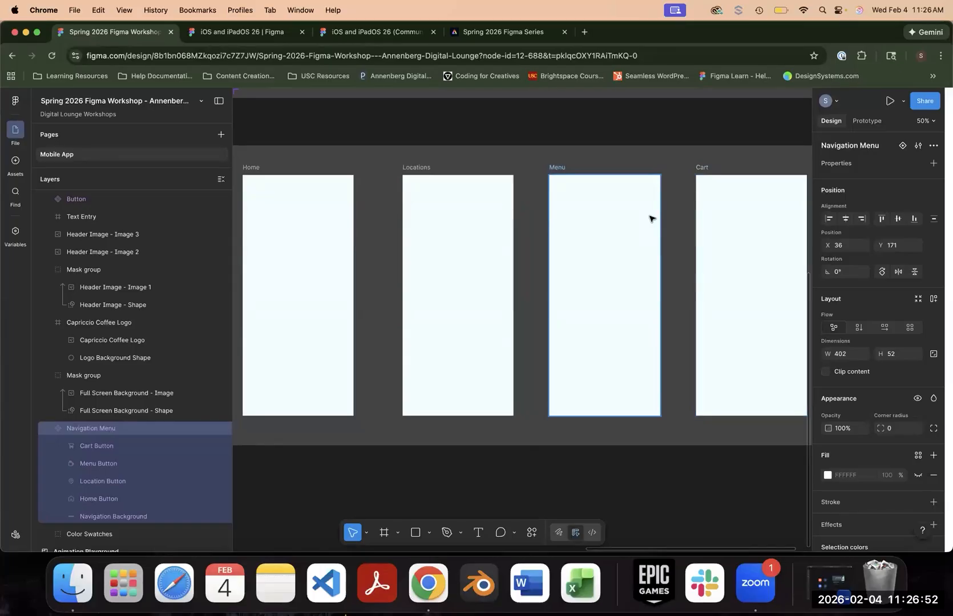
- Place instances of the Navigation Menu component along the bottom edge of the Home, Locations, Menu and Cart screens
left_click(13, 162)
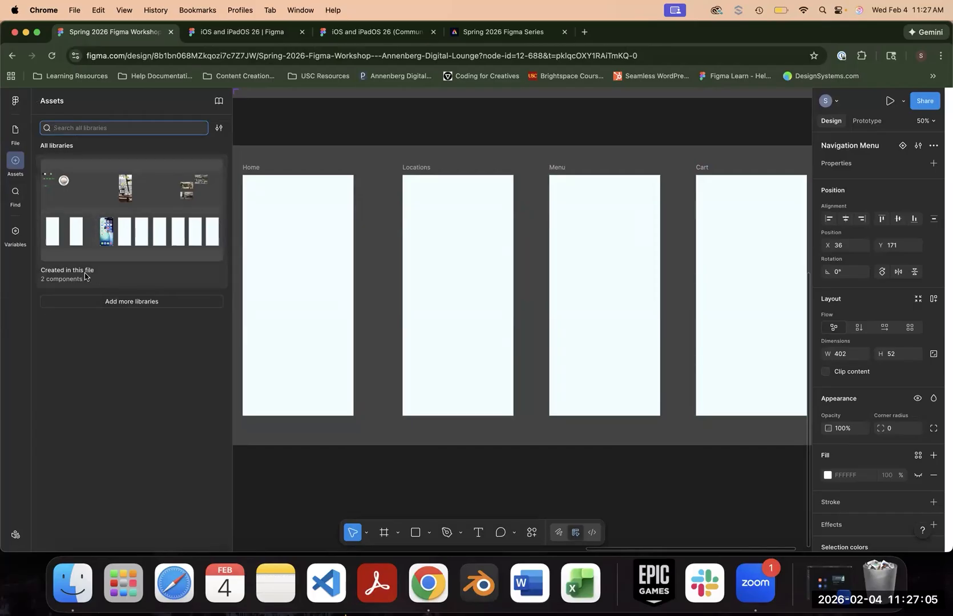
left_click(124, 224)
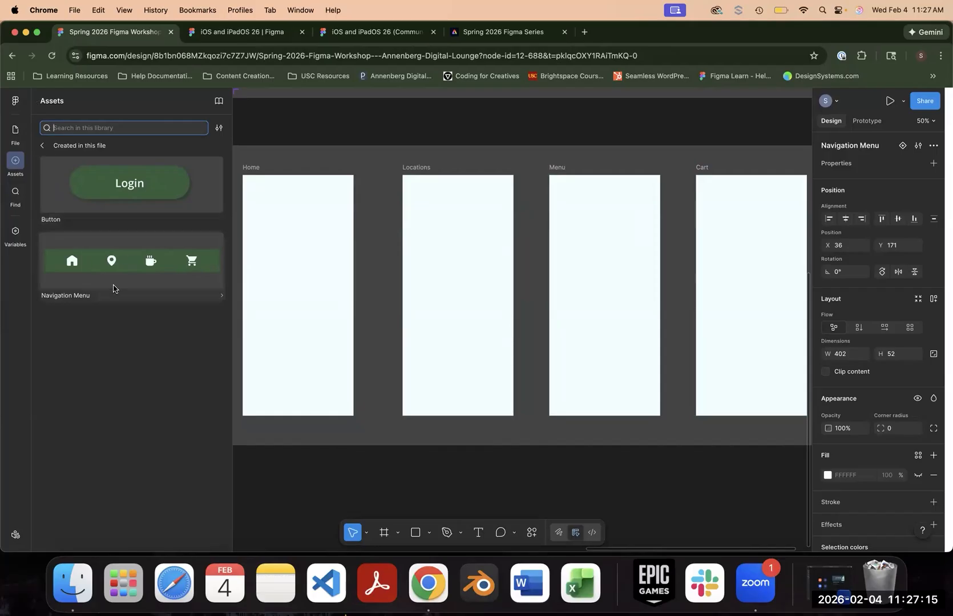
left_click_drag(92, 265, 270, 412)
left_click_drag(288, 403, 289, 408)
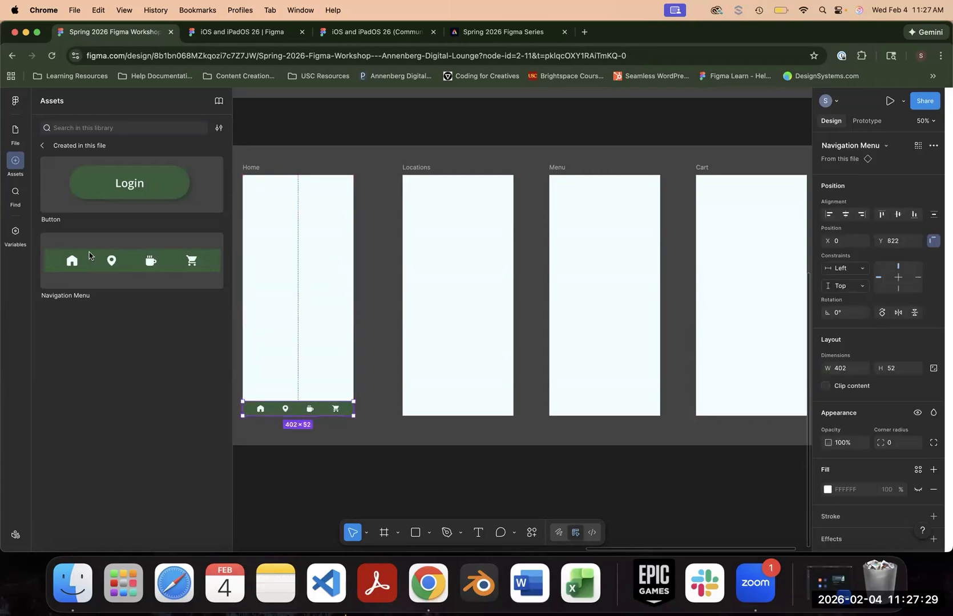
left_click_drag(89, 257, 431, 409)
left_click_drag(134, 282, 593, 409)
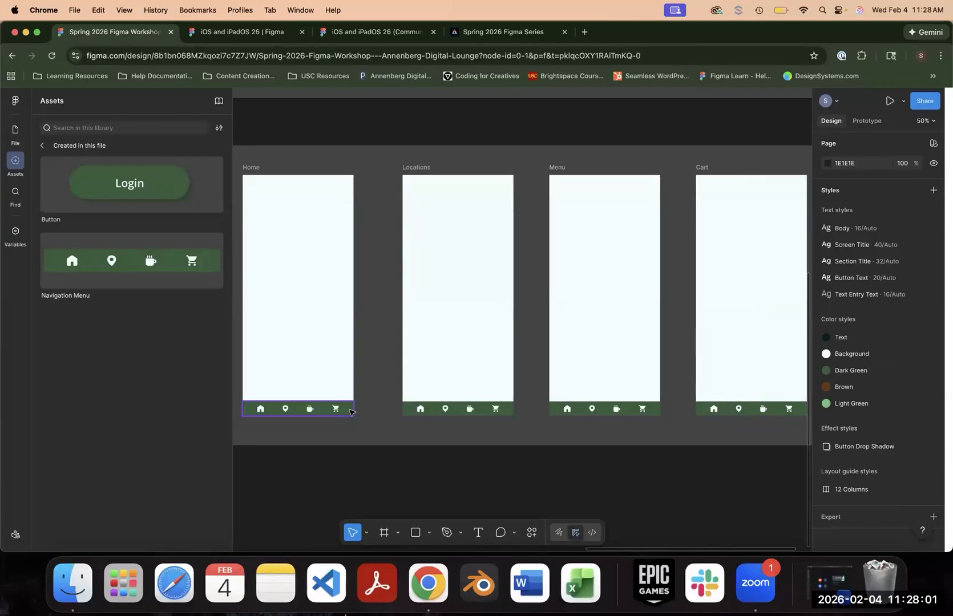
- Trace the Home screen's Navigation Menu instance back to its main component in Assets and Components
left_click(350, 92)
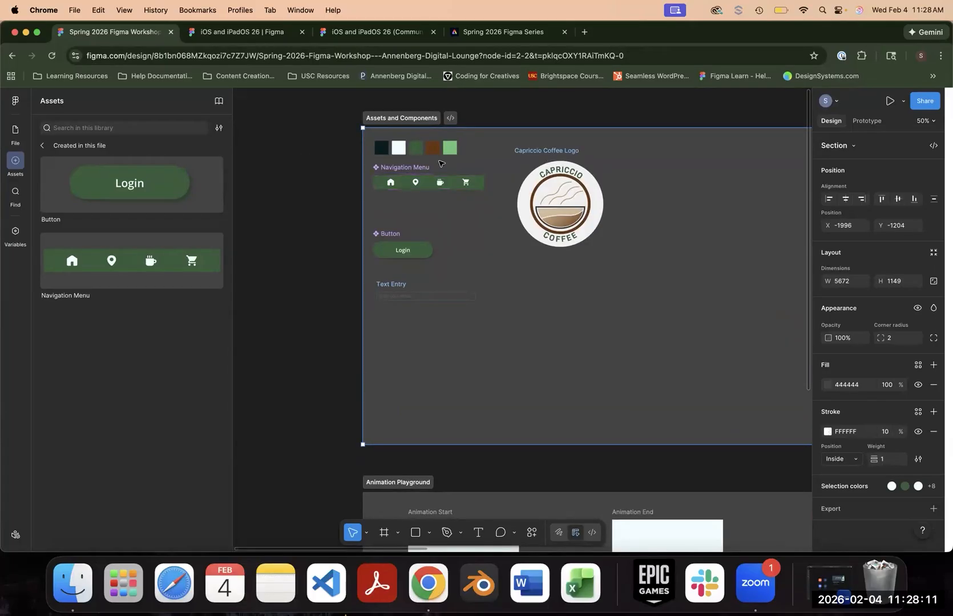
scroll(378, 158, "down", 10)
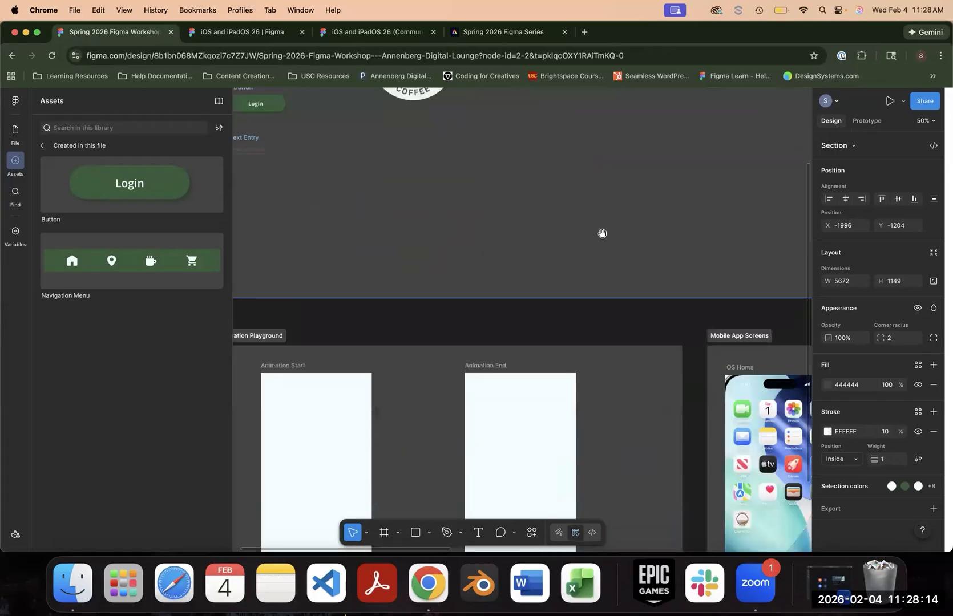
scroll(602, 232, "right", 15)
scroll(354, 356, "right", 5)
scroll(354, 356, "up", 1)
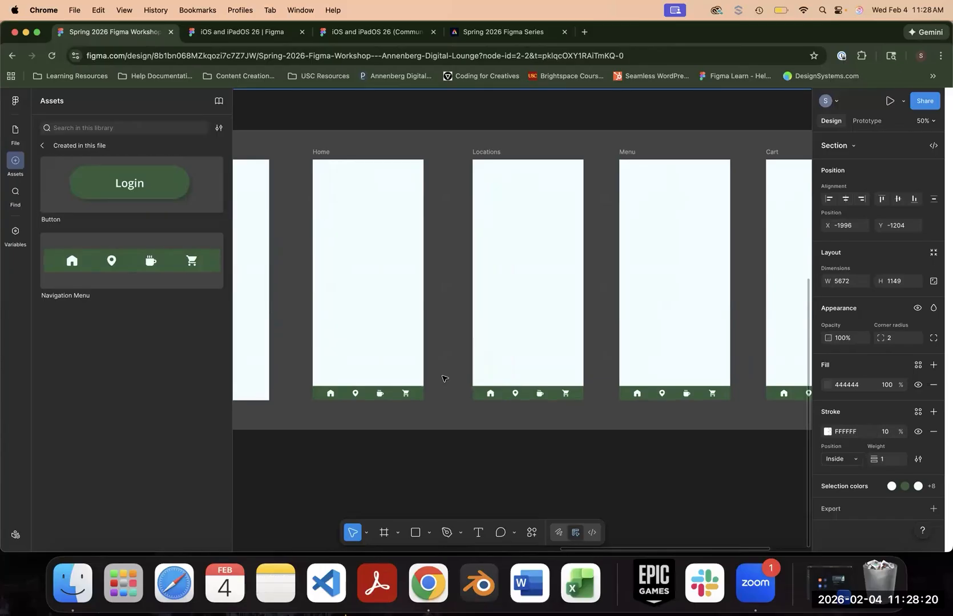
left_click(357, 397)
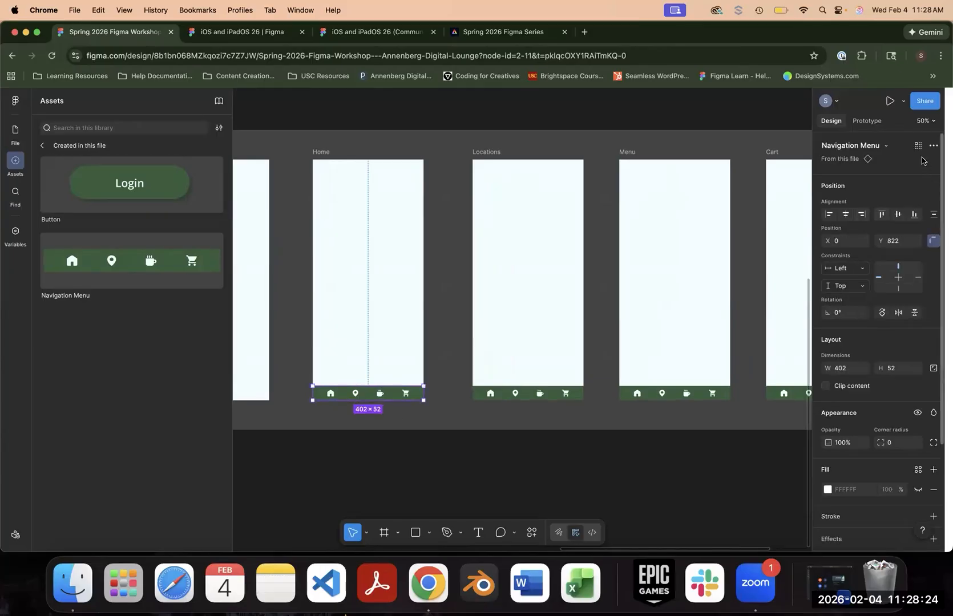
left_click(855, 163)
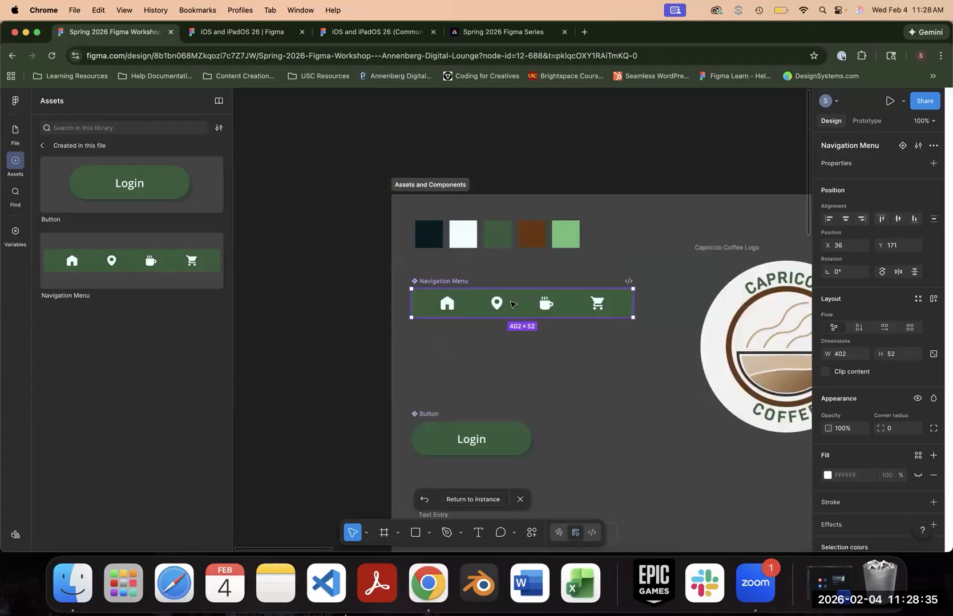
- Move the main Navigation Menu component within Assets and Components to X 4549, Y 1028, just above the mobile app screens
left_click(623, 409)
scroll(485, 347, "right", 5)
scroll(485, 347, "down", 2)
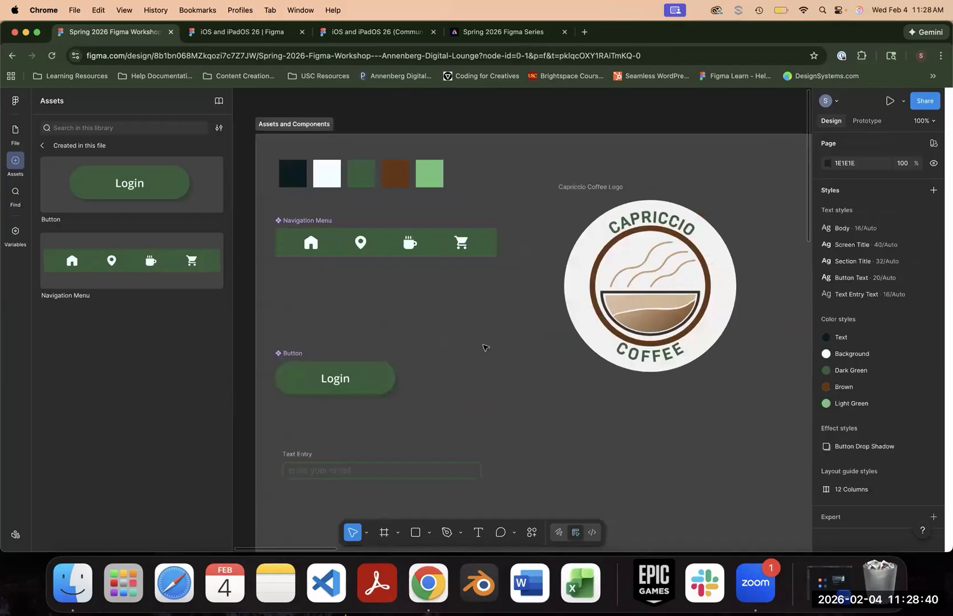
scroll(484, 347, "down", 5)
left_click_drag(486, 295, 706, 405)
left_click_drag(711, 367, 666, 248)
scroll(283, 218, "right", 5)
scroll(283, 218, "down", 2)
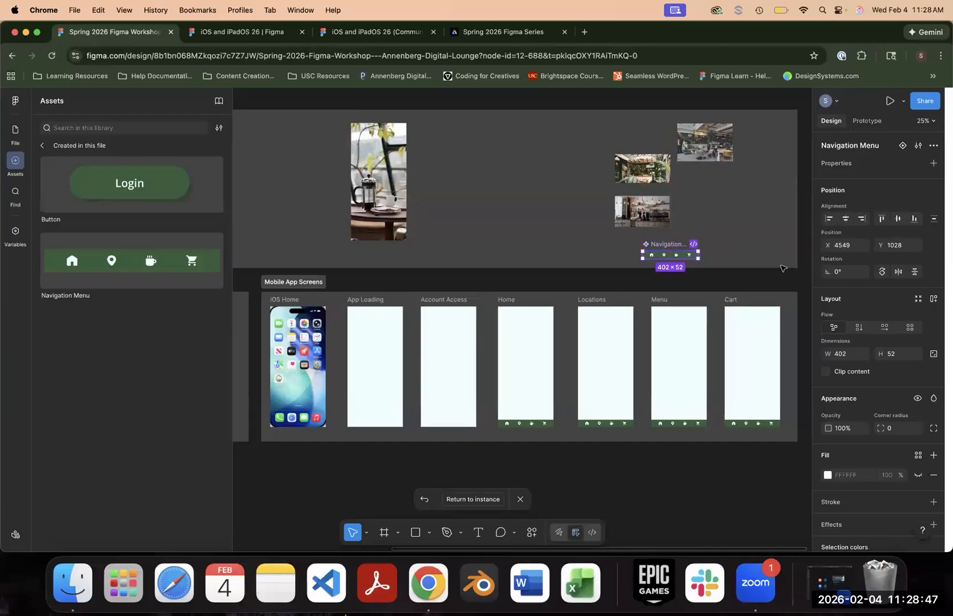
- Change the Dark Green of the main Navigation Menu component to the Light Green style
scroll(666, 247, "up", 3)
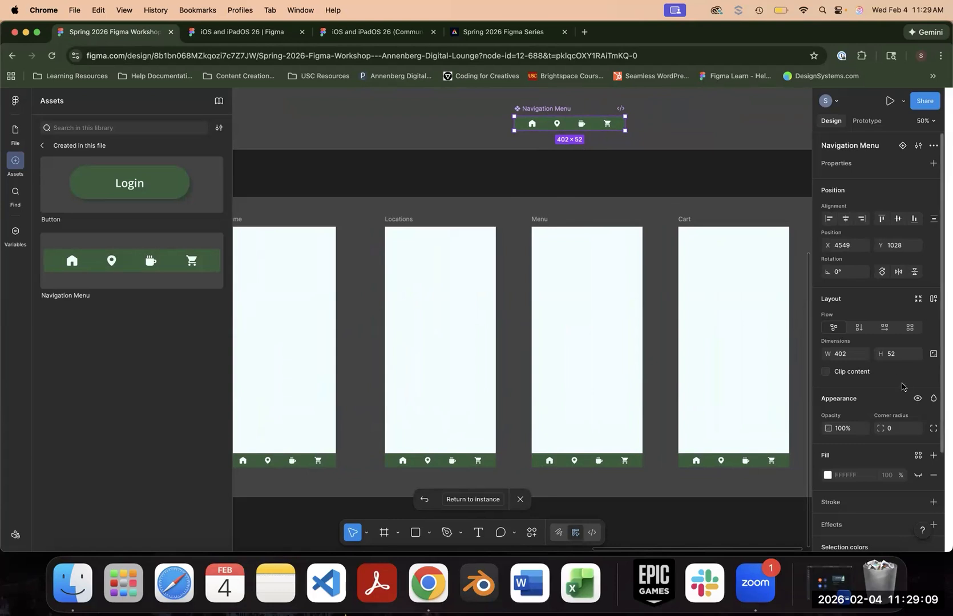
scroll(905, 388, "down", 4)
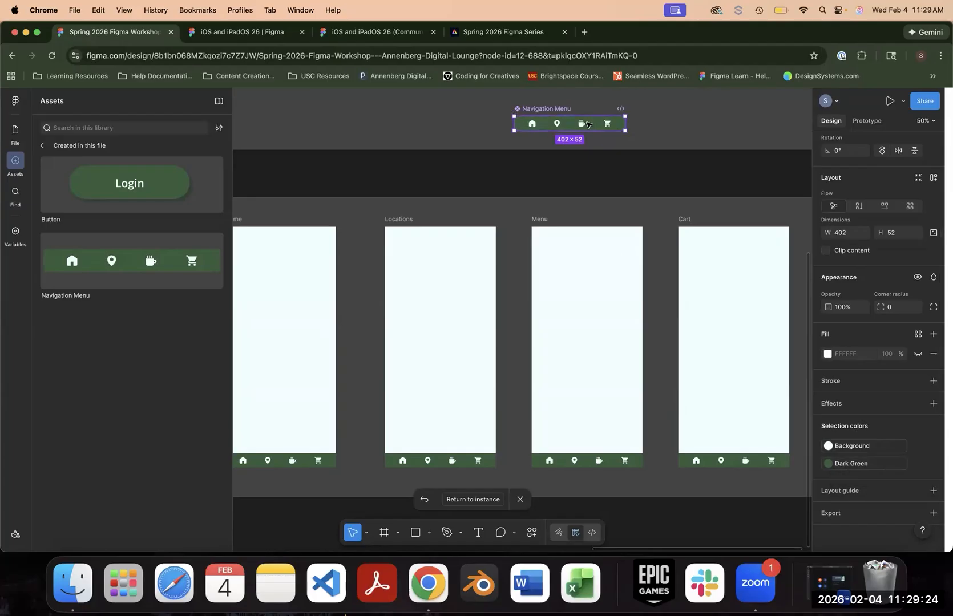
left_click(860, 468)
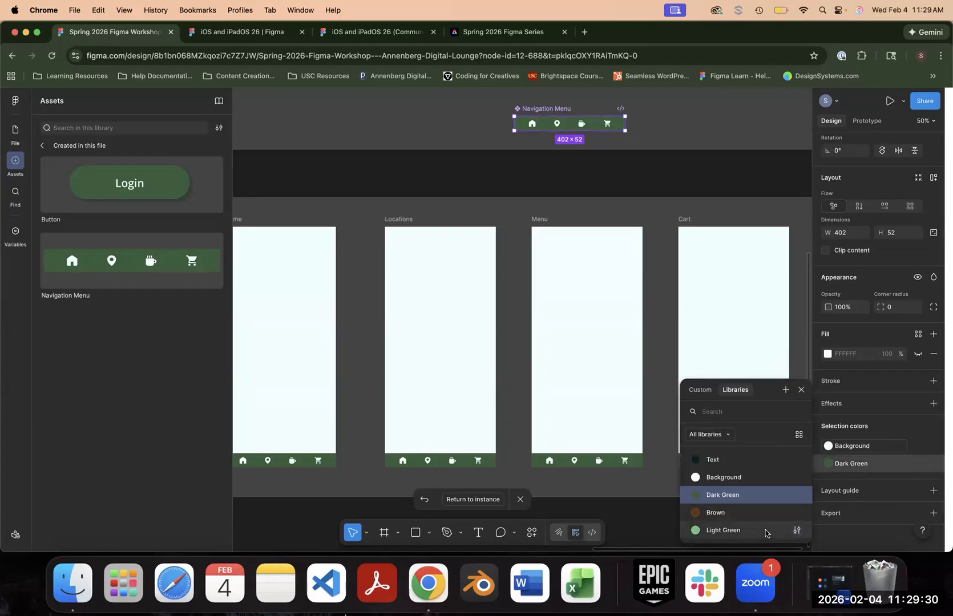
left_click(724, 530)
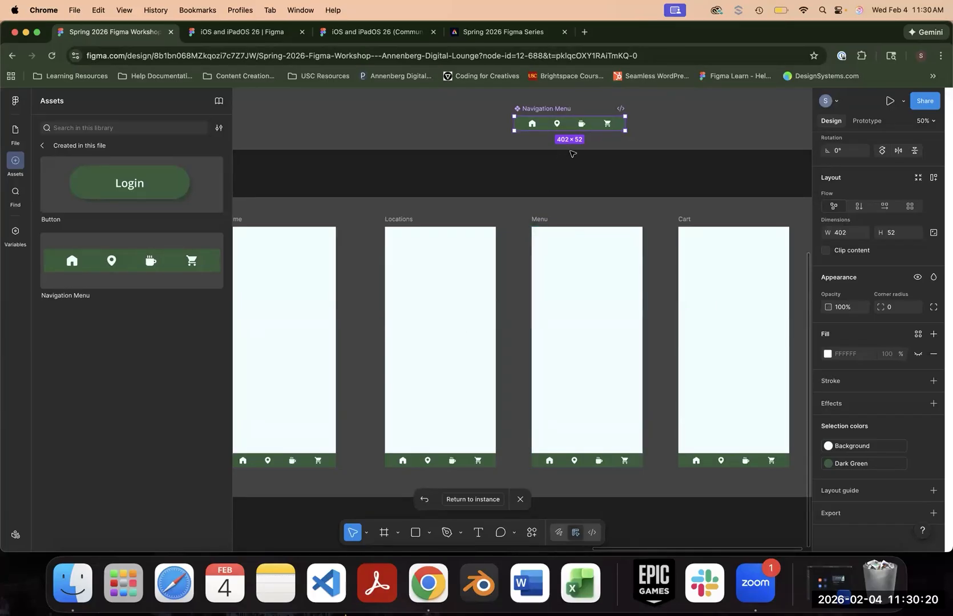
- Override the Dark Green of the Locations screen's Navigation Menu instance with the Brown style
left_click(455, 465)
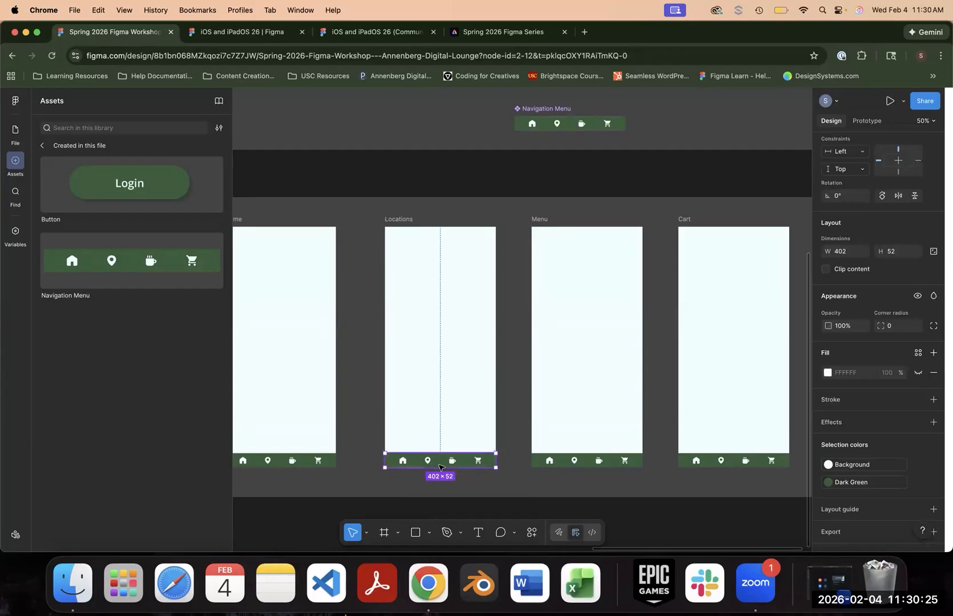
left_click(869, 485)
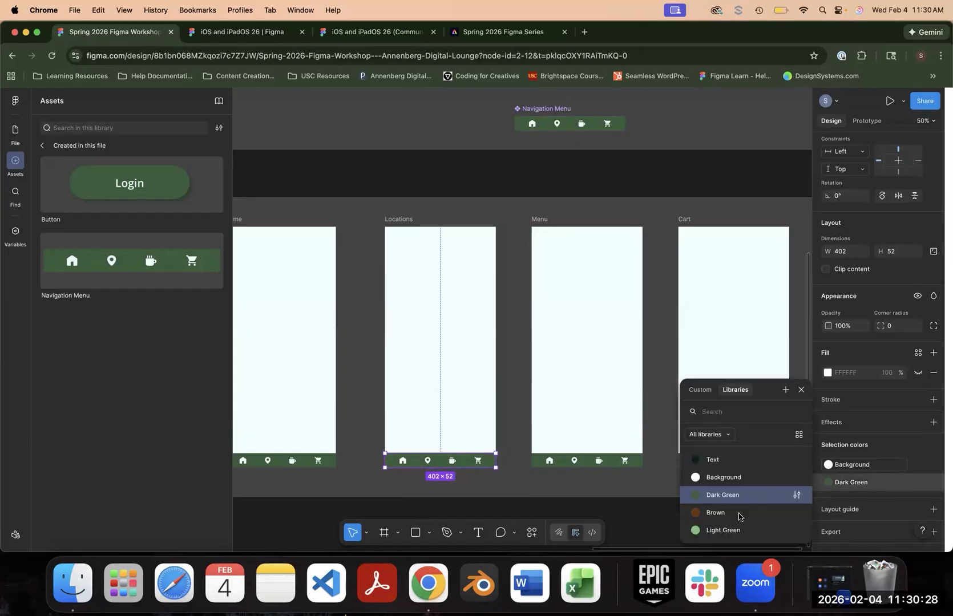
left_click(737, 513)
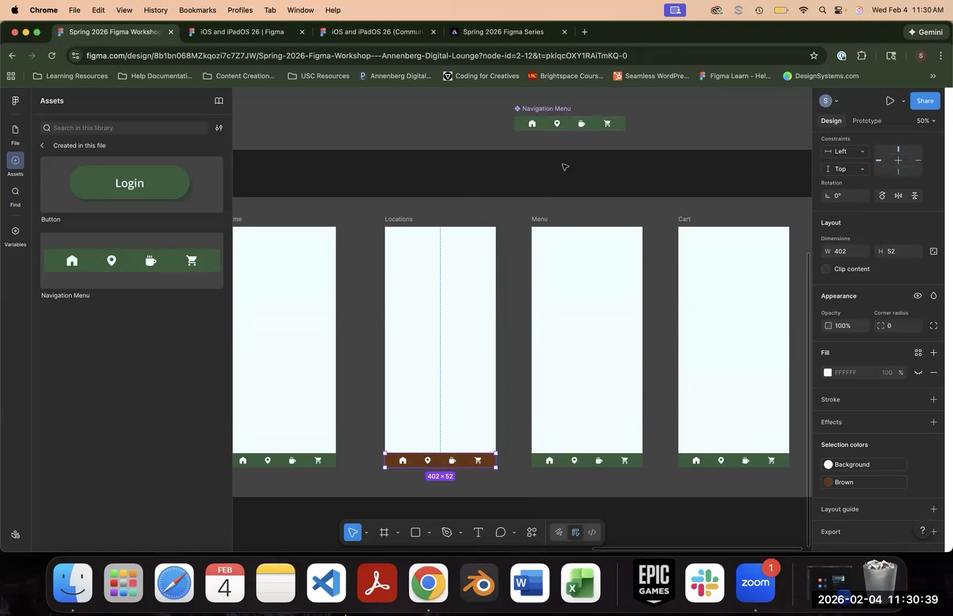
- Apply the Light Green style to the main Navigation Menu component again to compare it with the Locations override
left_click(545, 128)
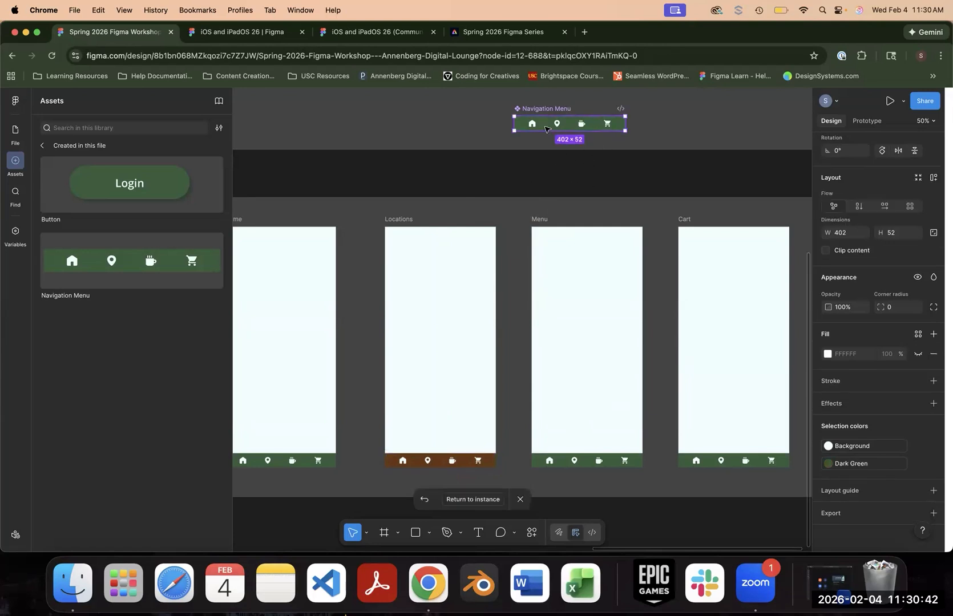
left_click(854, 464)
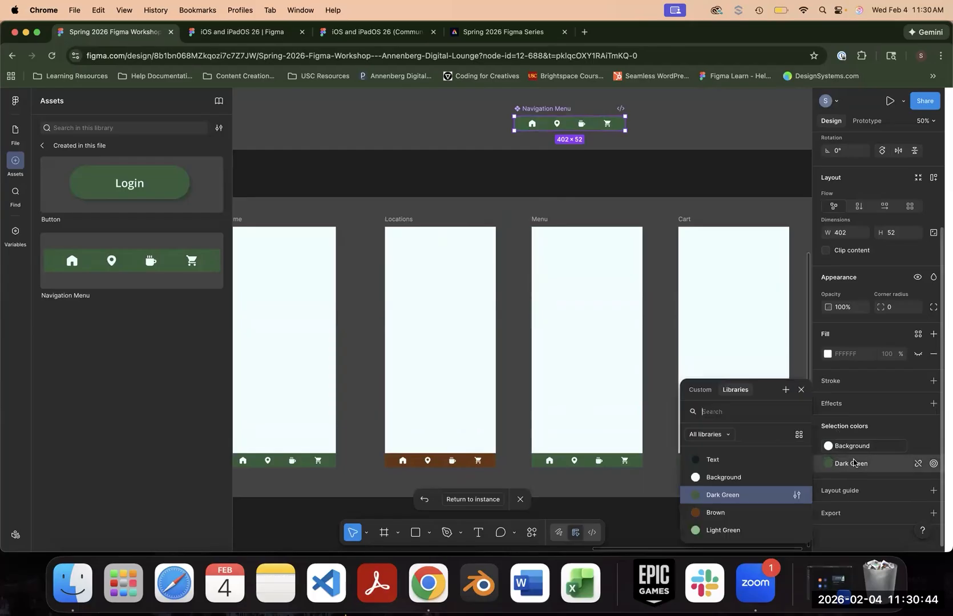
left_click(751, 530)
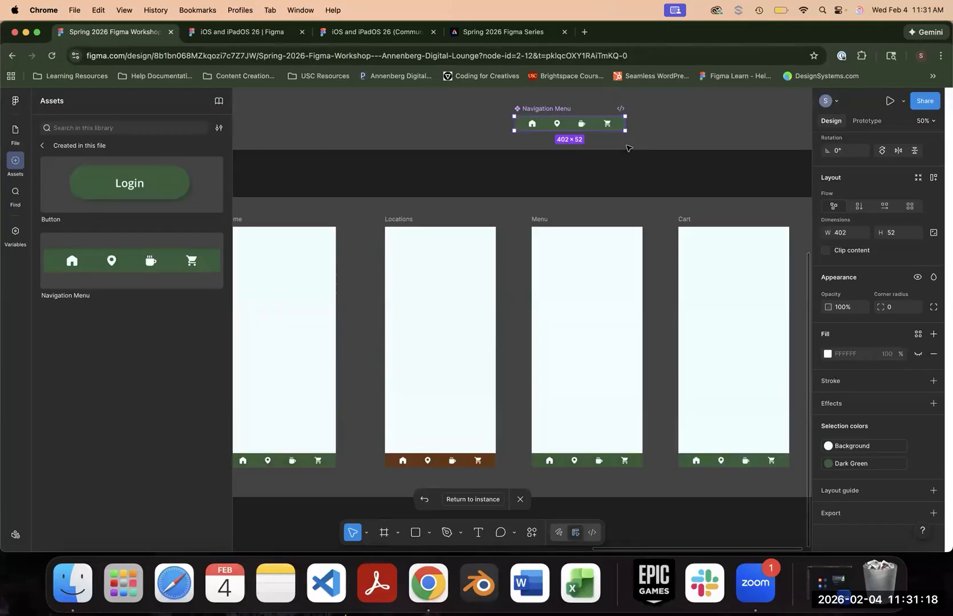
- Undo the test colour changes on the Navigation Menu, including the Brown override on the Locations screen, and clear the selection
key("super+z")
key("super+z")
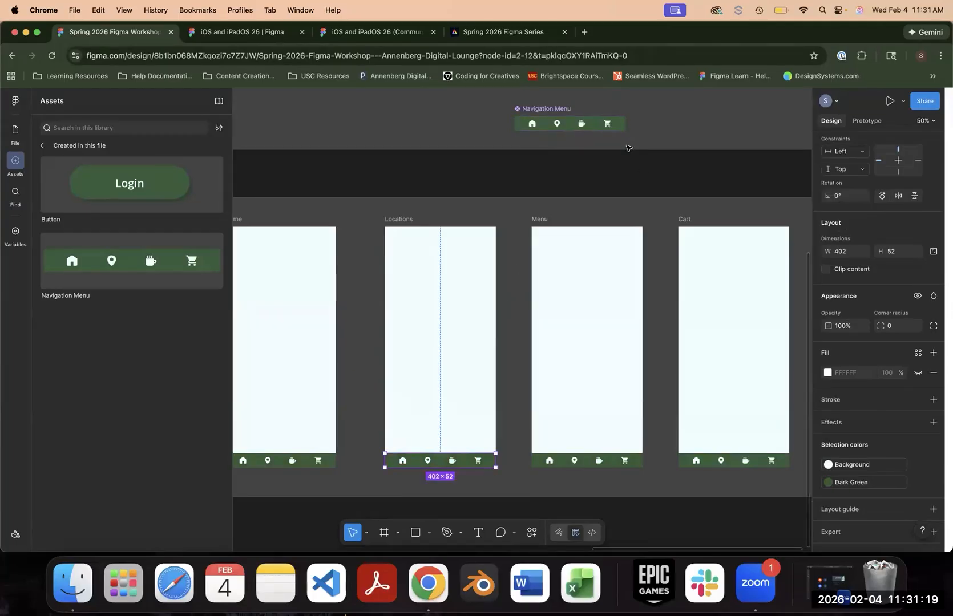
left_click(639, 171)
- Move the masked header image group in Assets and Components to X 4258, Y 117
scroll(521, 302, "up", 15)
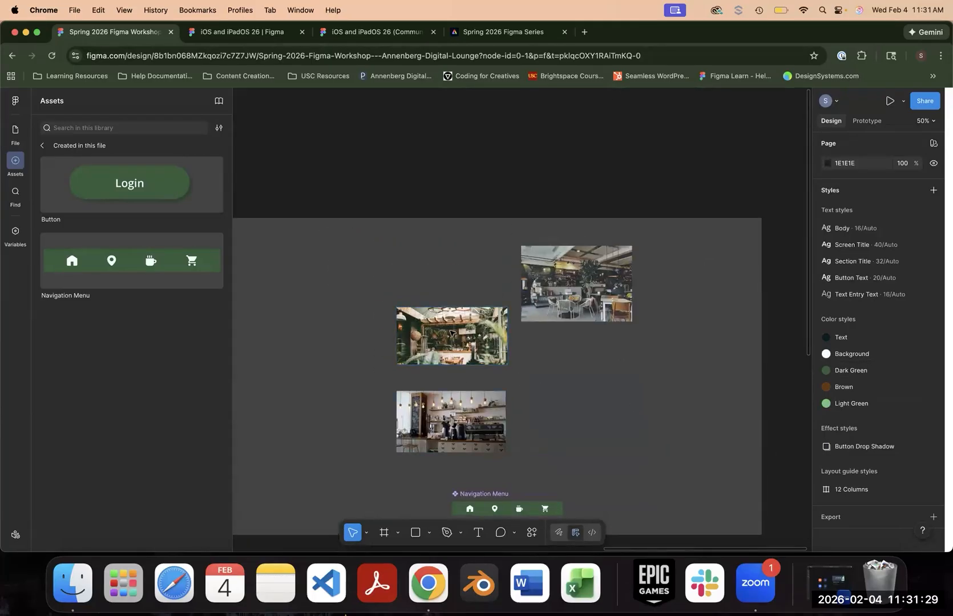
left_click(457, 346)
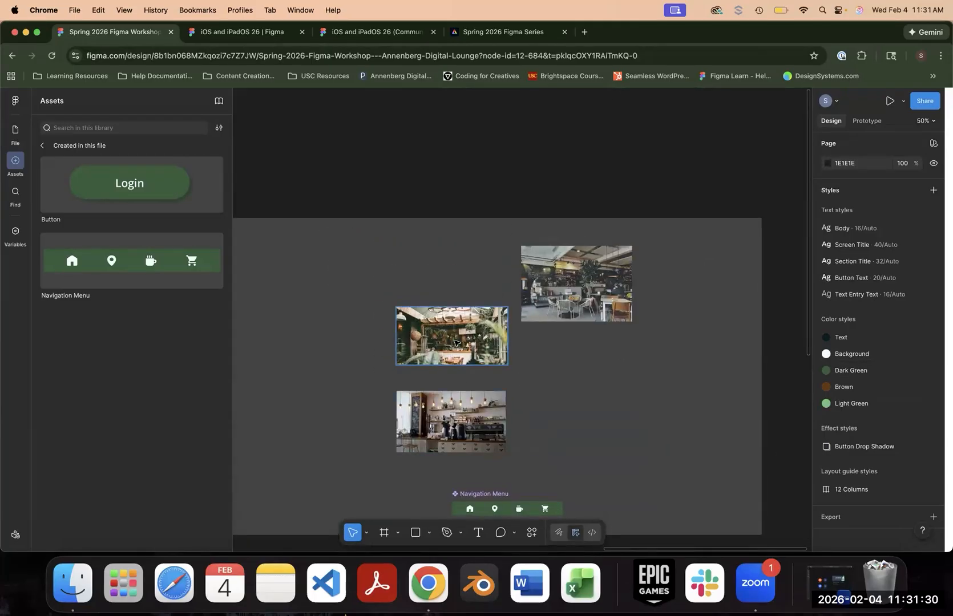
left_click(15, 132)
left_click_drag(447, 337, 421, 280)
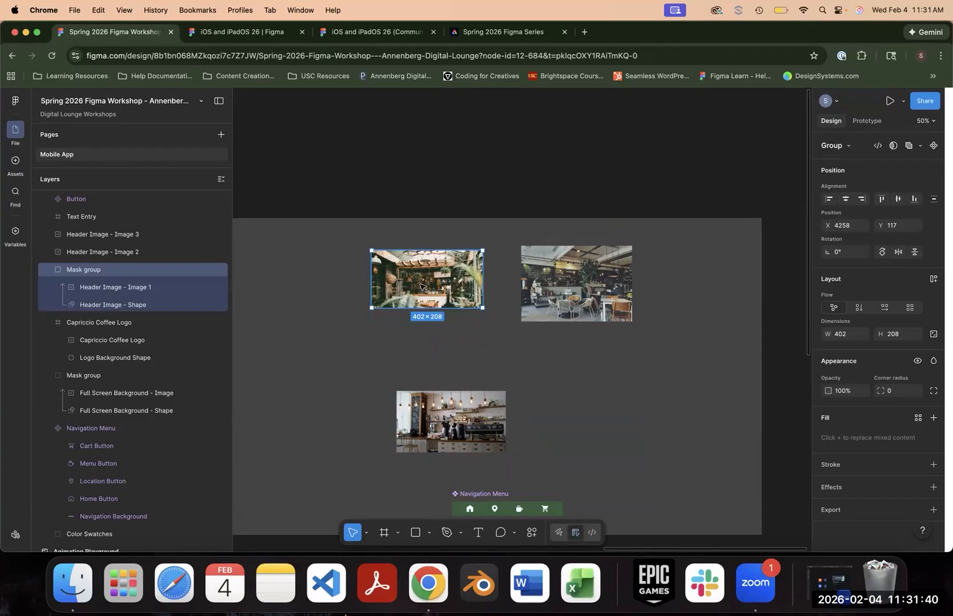
- Rename the masked group as Header Image and turn it into a component positioned at X 4220, Y 89
double_click(85, 269)
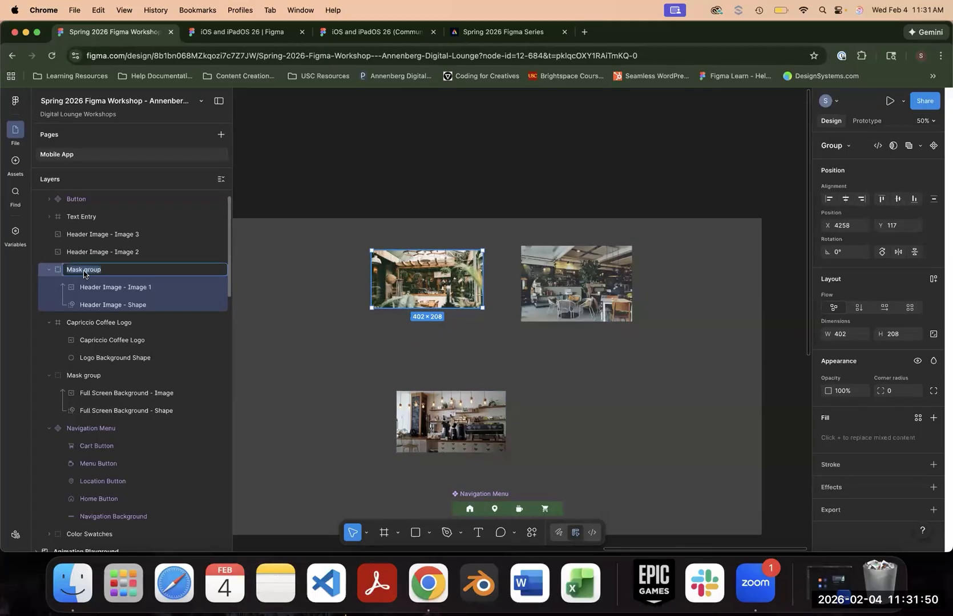
type("Header Image")
key("Return")
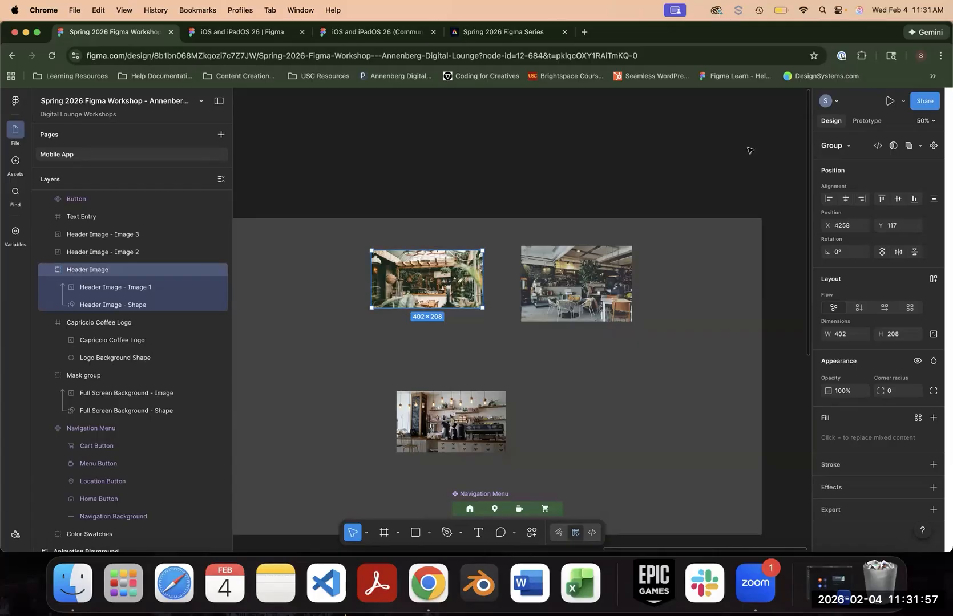
left_click(934, 147)
left_click_drag(400, 243, 389, 236)
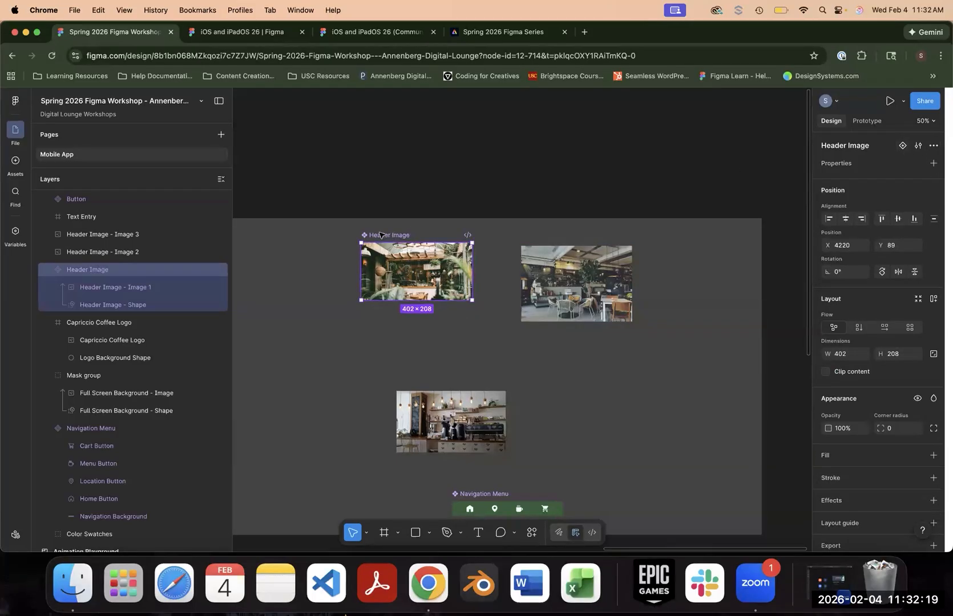
- Add two variants to the Header Image component and move Header Image - Image 2 out of their way to X 5078, Y 463
left_click(902, 146)
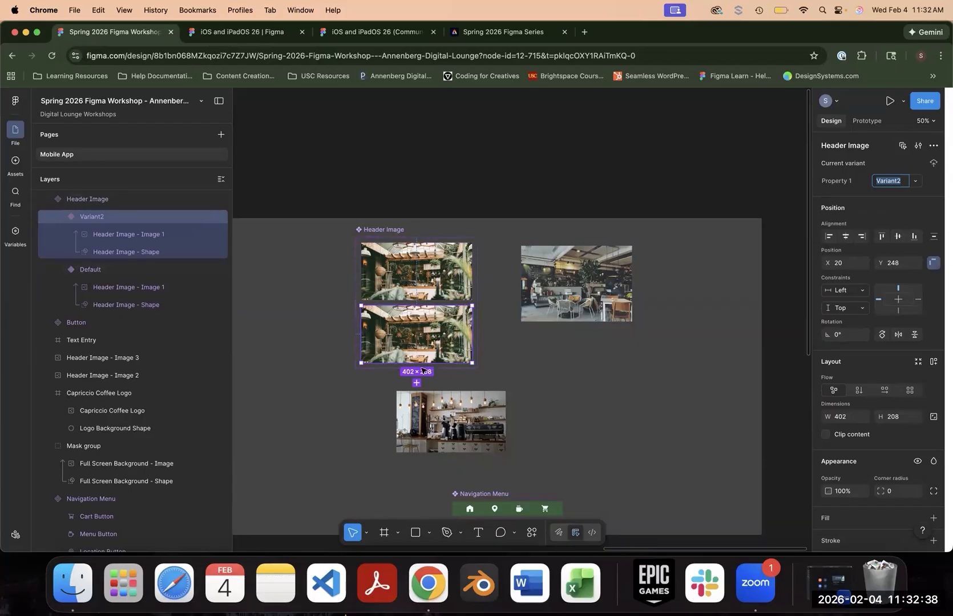
left_click(109, 273)
left_click(107, 219)
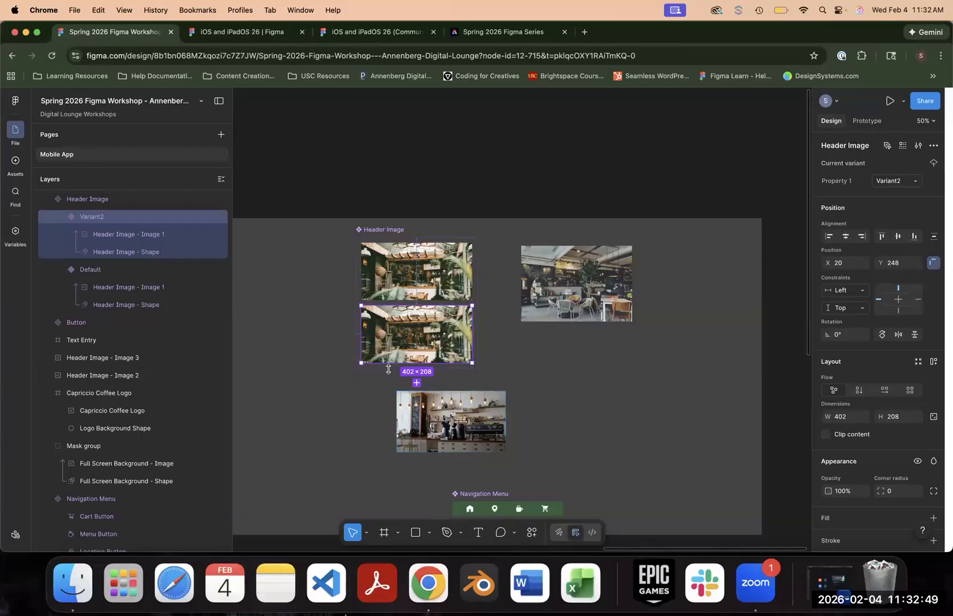
left_click_drag(454, 411, 654, 365)
left_click(393, 230)
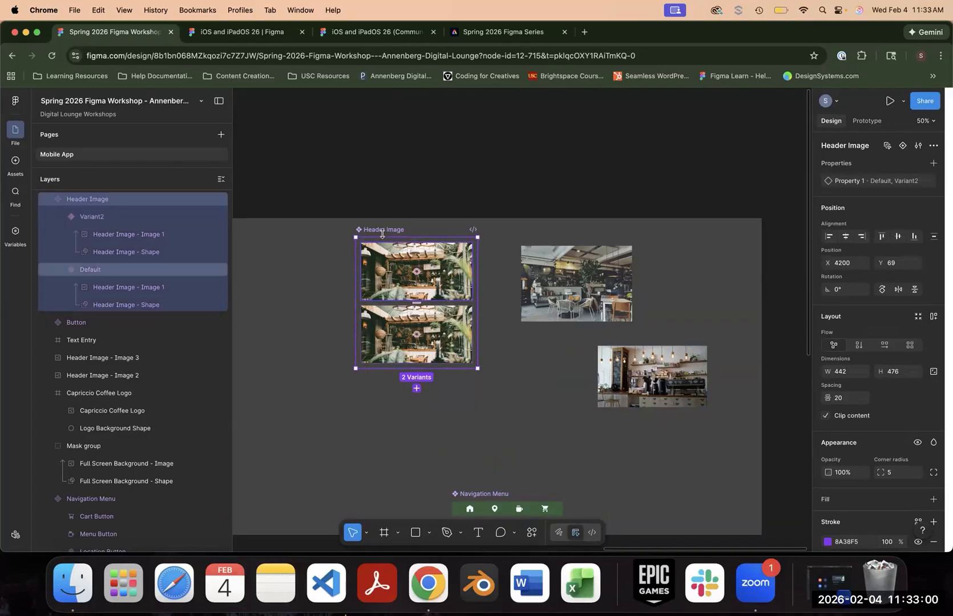
left_click(416, 388)
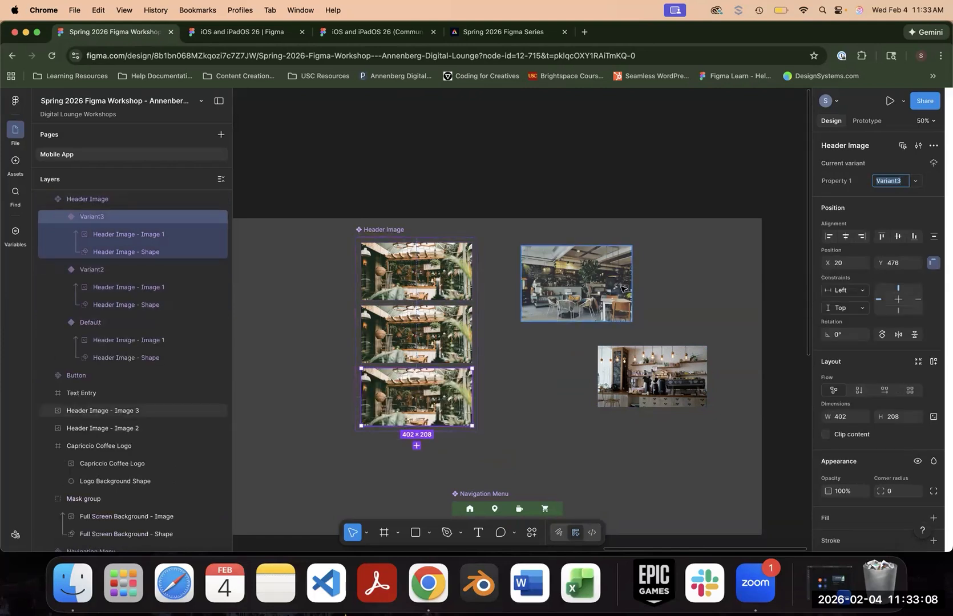
- Move the Header Image - Image 2 layer into Variant2 of the Header Image component and position it at X 0, Y -7
left_click(582, 286)
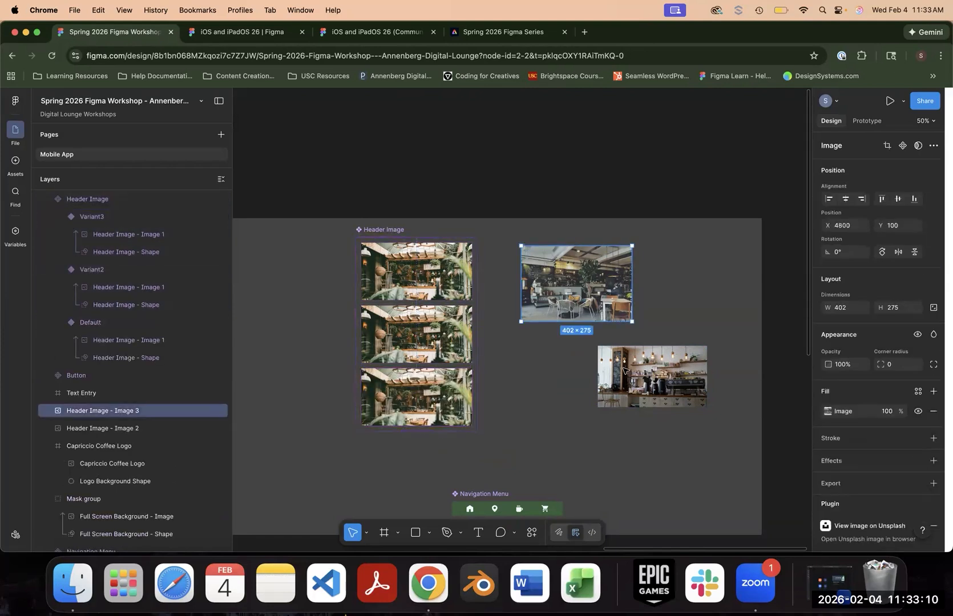
left_click(630, 378)
left_click(409, 356)
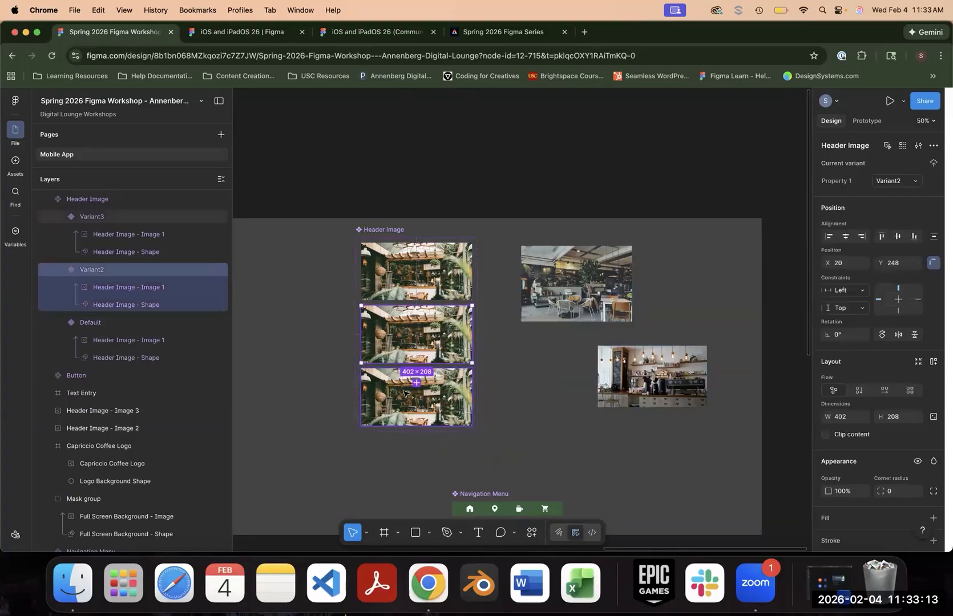
left_click(635, 381)
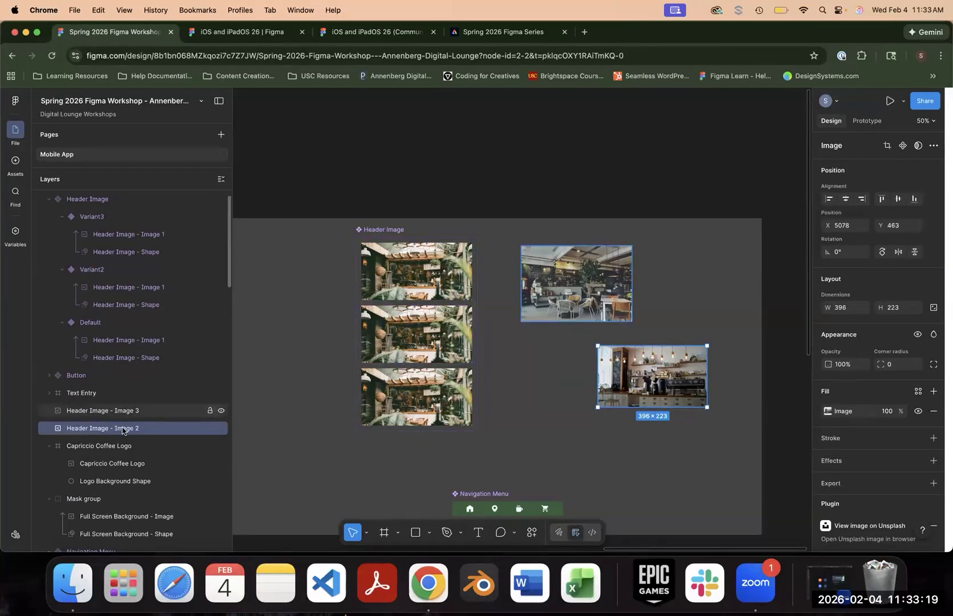
left_click_drag(133, 394, 137, 281)
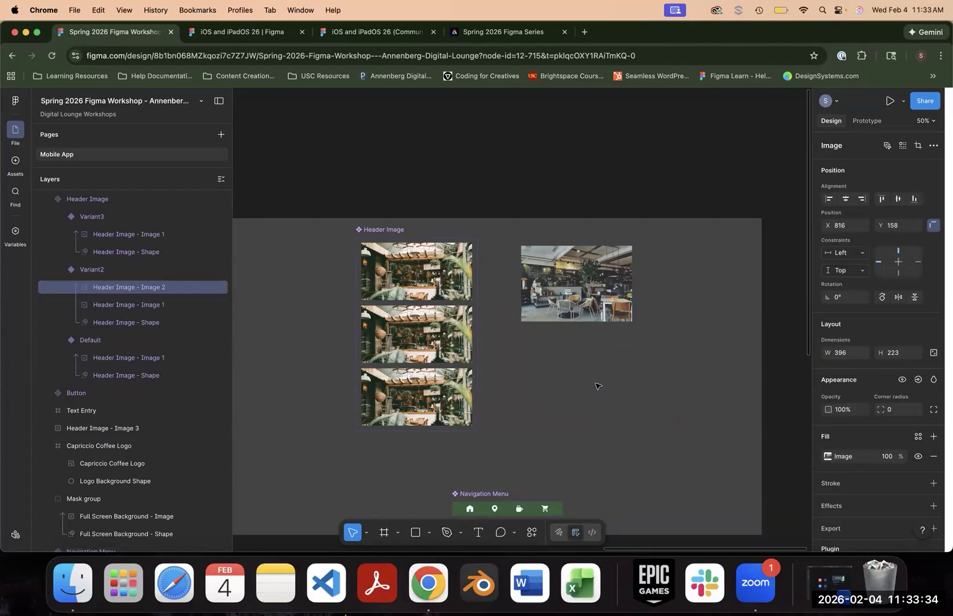
left_click_drag(402, 332, 377, 344)
- Delete Header Image - Image 1 from Variant2 and enlarge Header Image - Image 2 to fill the variant's full width
left_click(135, 306)
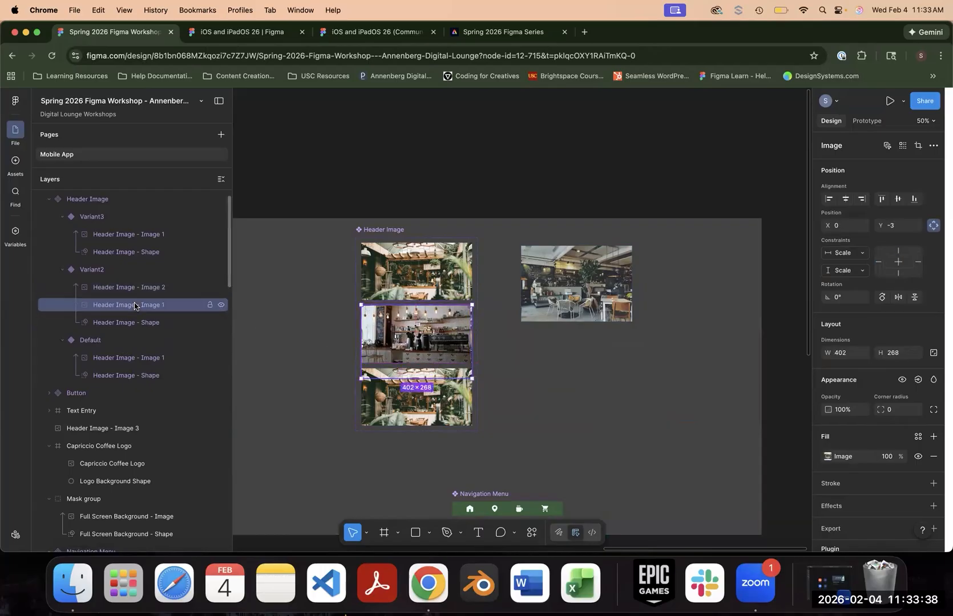
key("Delete")
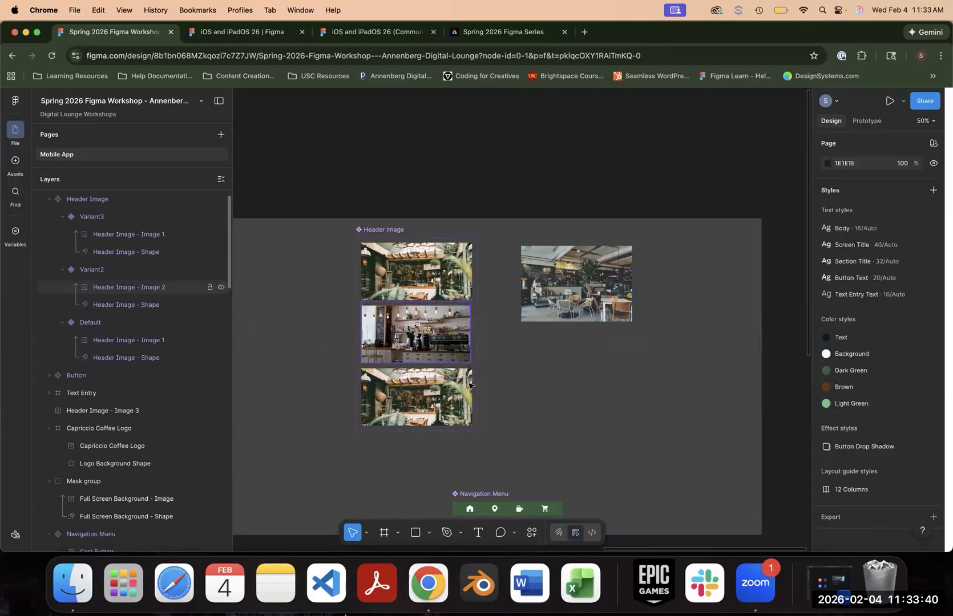
left_click(471, 328)
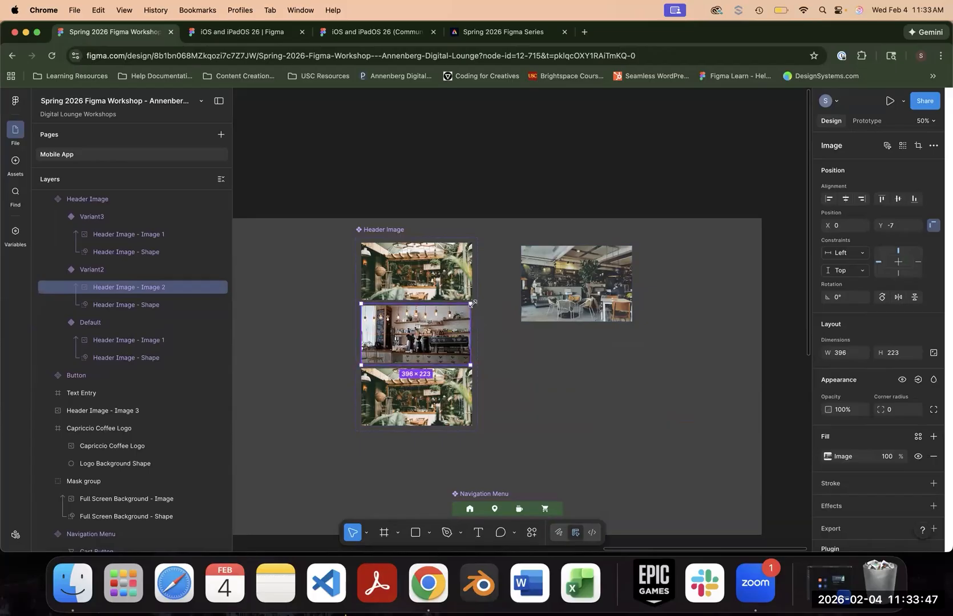
left_click(585, 358)
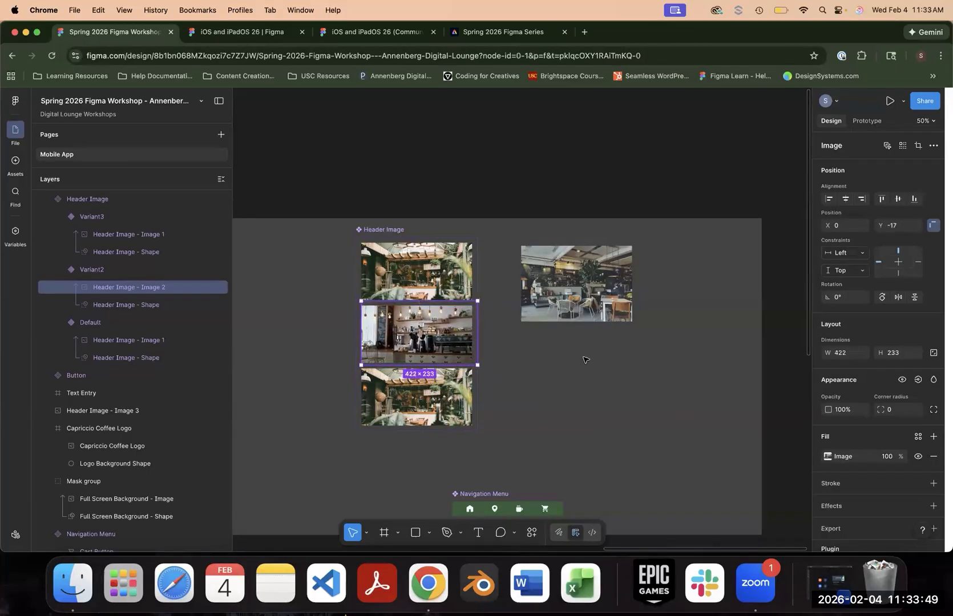
- Replace Header Image - Image 1 in Variant3 with Header Image - Image 3, placed over the variant's mask shape
left_click(112, 412)
left_click_drag(120, 407, 152, 224)
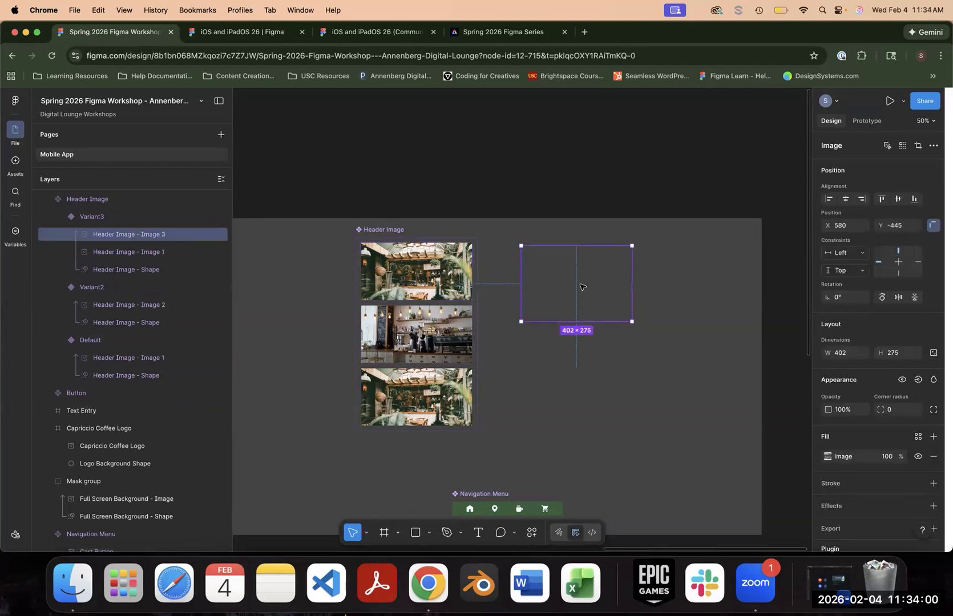
left_click_drag(556, 283, 417, 397)
left_click(552, 403)
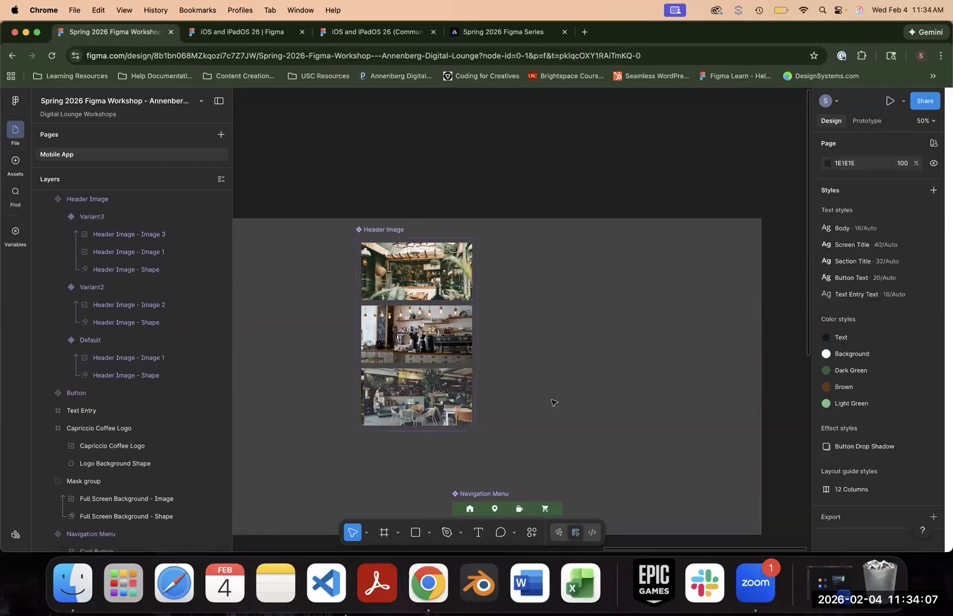
key("super+equal")
left_click_drag(551, 400, 716, 352)
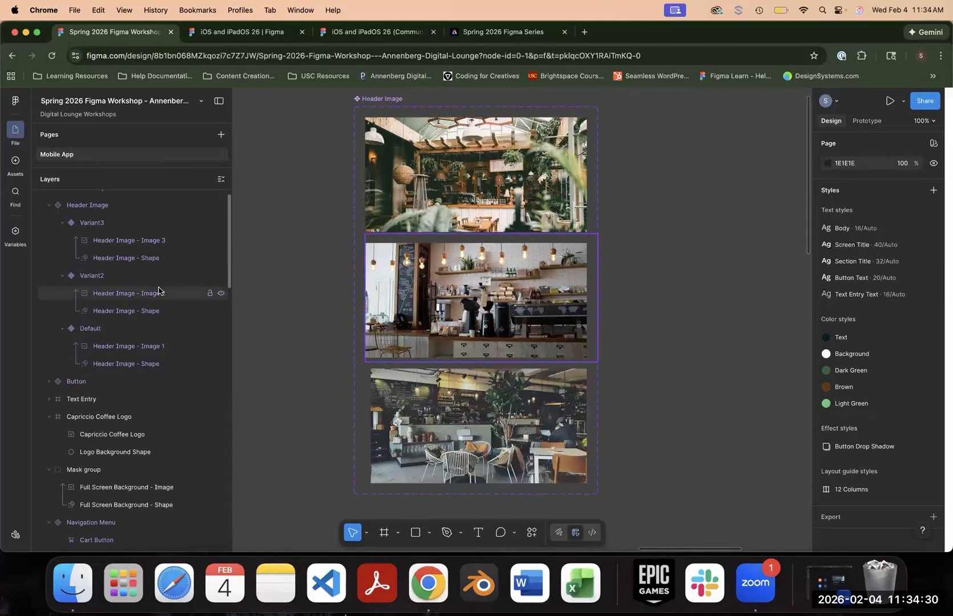
- Place Header Image component instances at the top edge of the Home, Locations, Menu and Cart screens
key("super+minus")
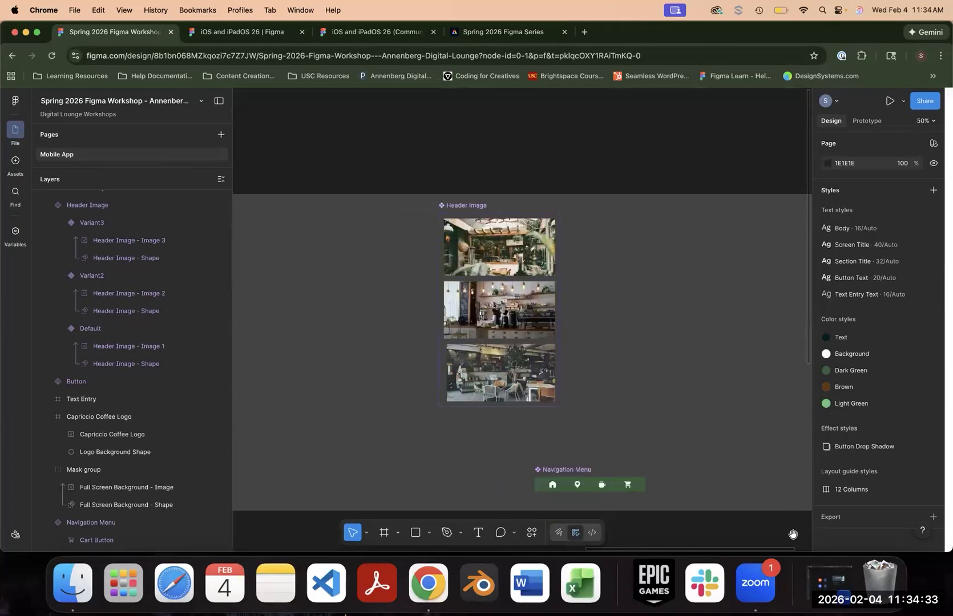
scroll(704, 423, "down", 6)
left_click_drag(628, 316, 682, 283)
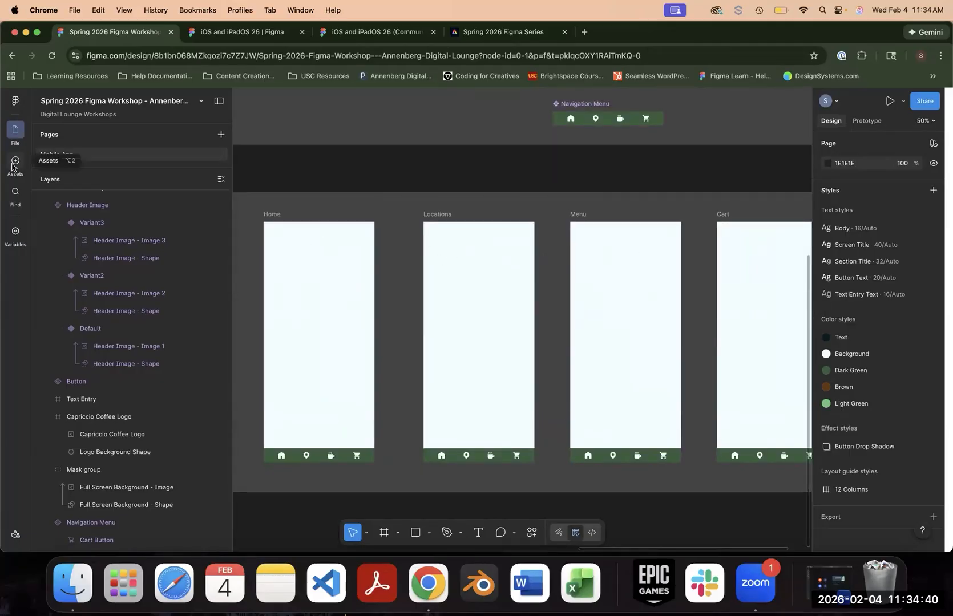
left_click(15, 162)
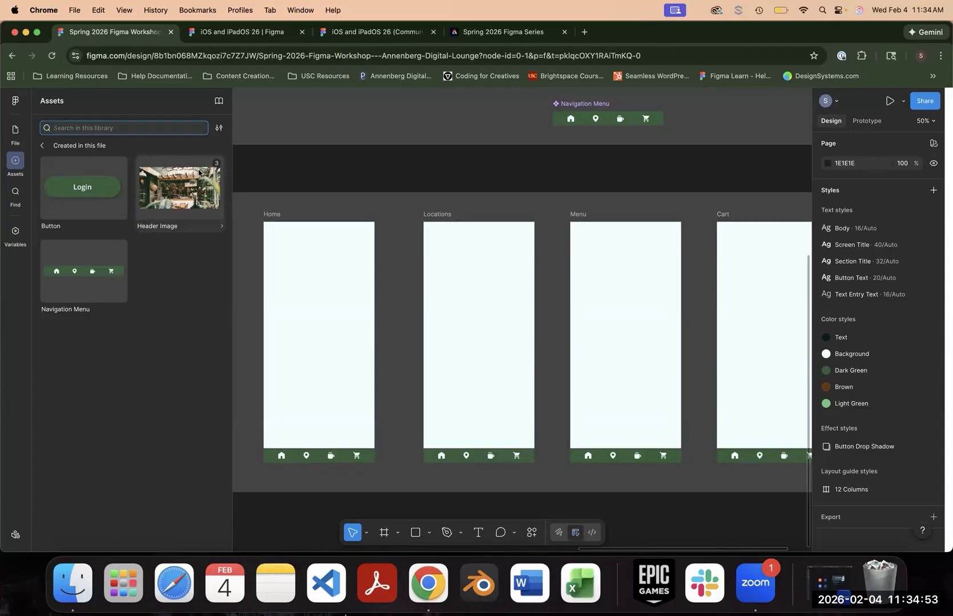
left_click_drag(185, 190, 317, 250)
left_click_drag(162, 200, 461, 257)
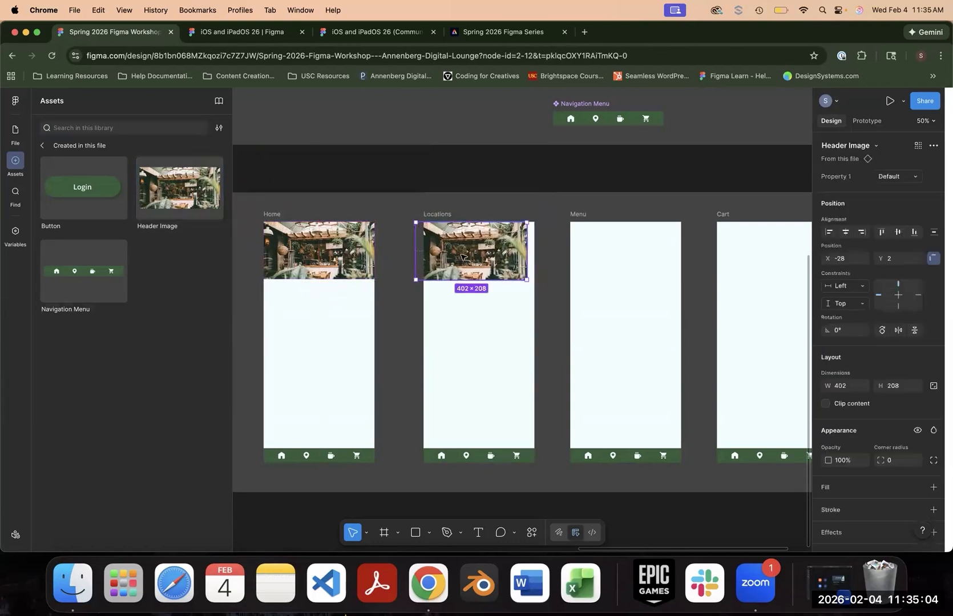
left_click_drag(179, 188, 725, 244)
scroll(726, 250, "right", 2)
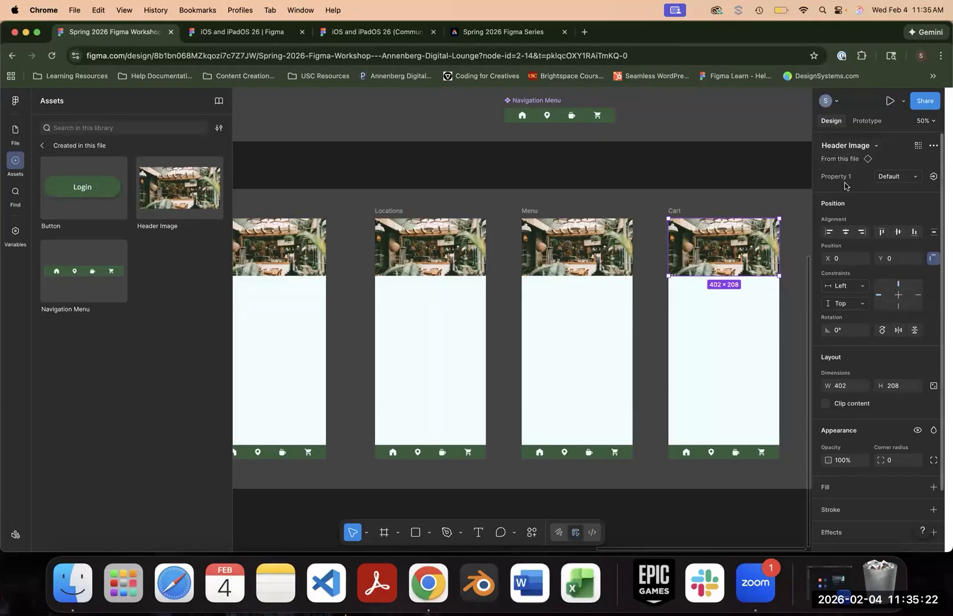
- Switch the Cart screen's Header Image instance to Variant2
left_click(918, 179)
left_click(900, 177)
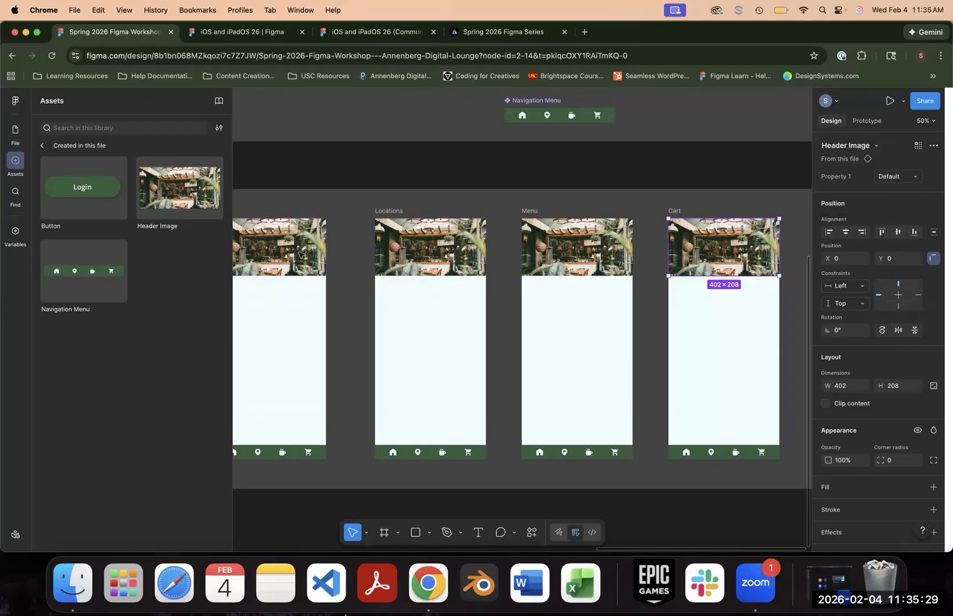
left_click(900, 178)
left_click(897, 189)
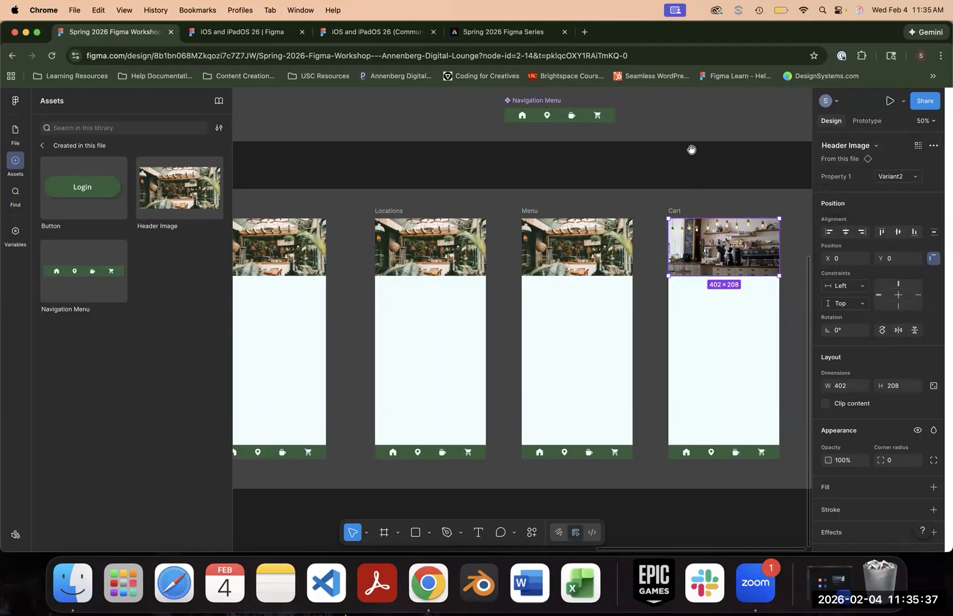
- Switch the Menu screen's Header Image instance to Variant3
scroll(645, 309, "up", 10)
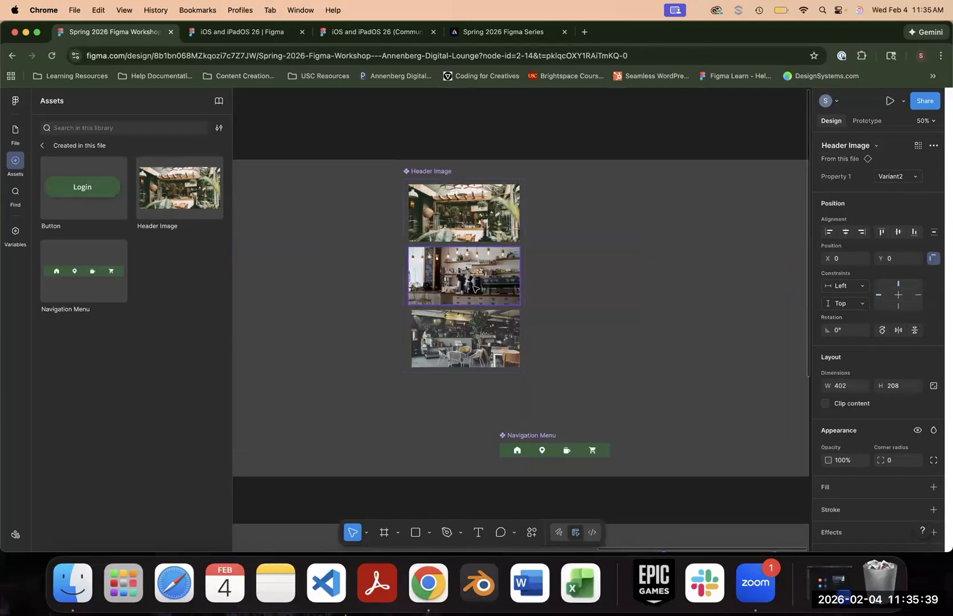
scroll(487, 289, "down", 5)
left_click(611, 399)
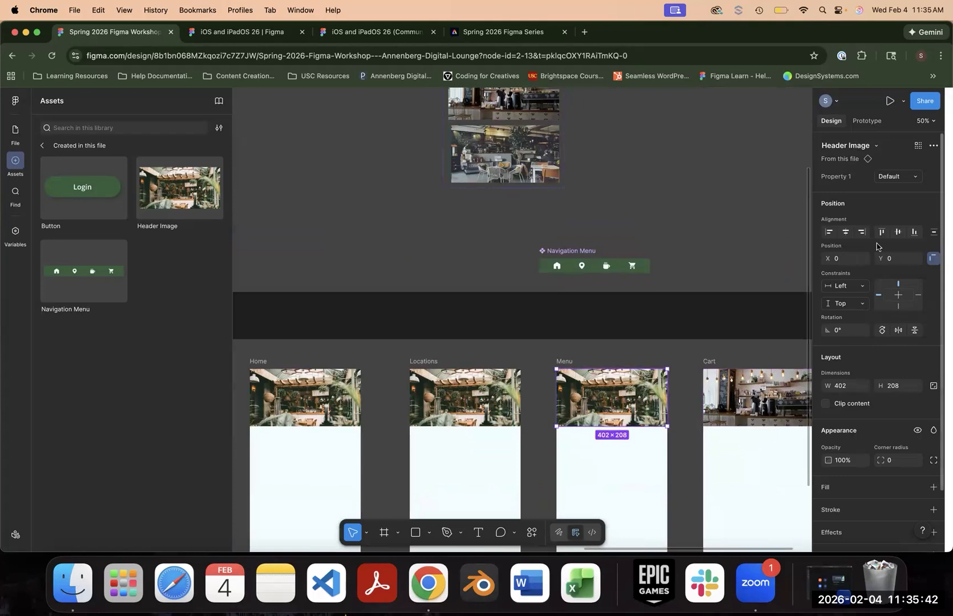
left_click(901, 177)
left_click(886, 204)
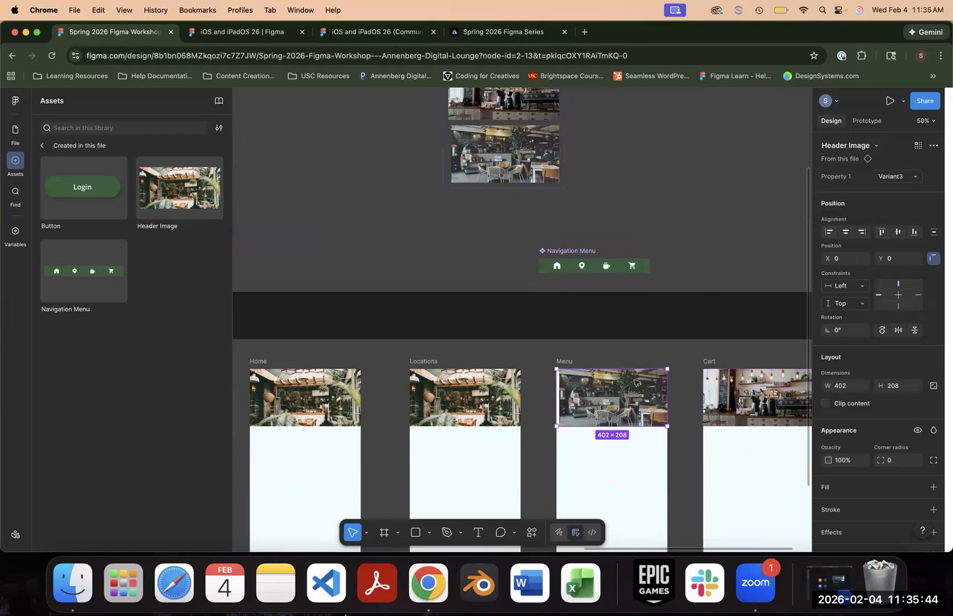
- Enlarge Header Image - Image 3 inside Variant3 so it covers the gap along the variant's left edge
left_click(495, 161)
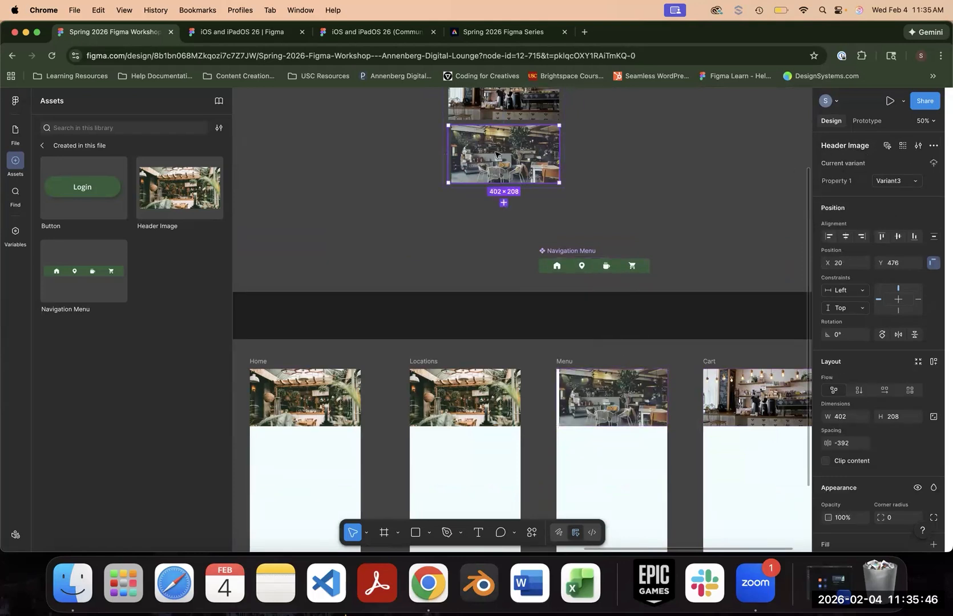
double_click(496, 154)
mouse_move(448, 183)
left_mouse_down()
mouse_move(438, 192)
mouse_move(448, 188)
left_mouse_up()
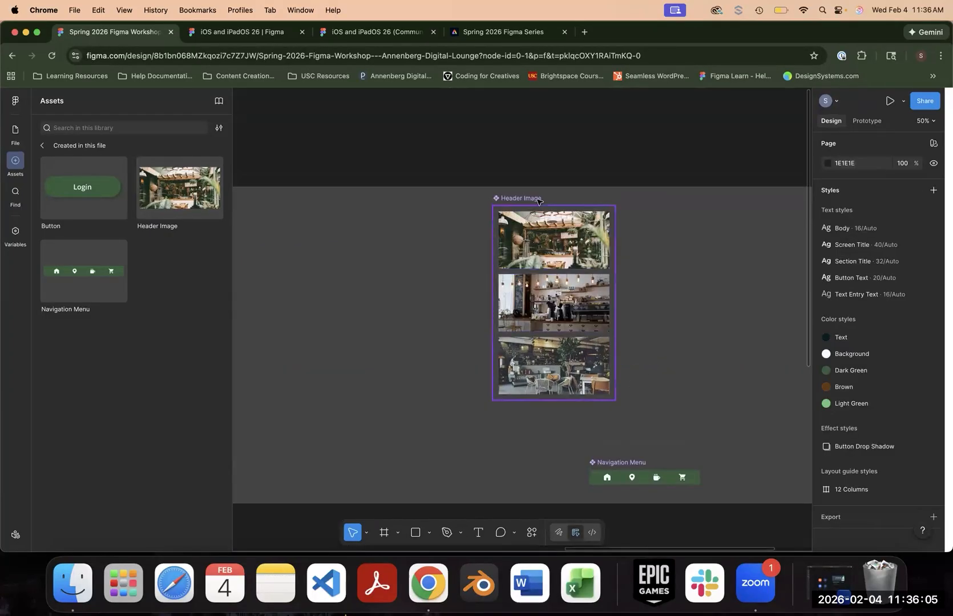
- Rename the Header Image component's variant property as Image
left_click(538, 201)
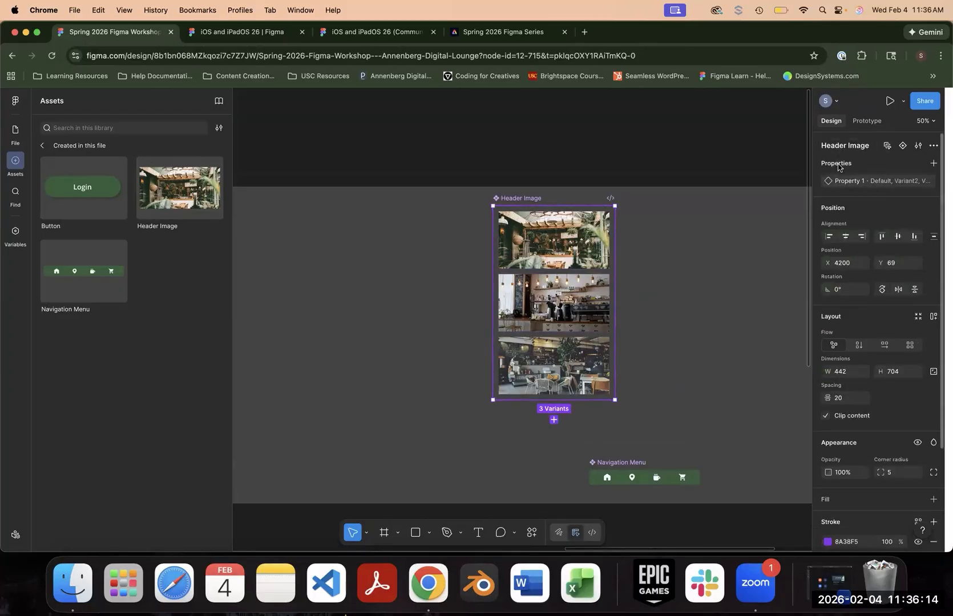
double_click(849, 181)
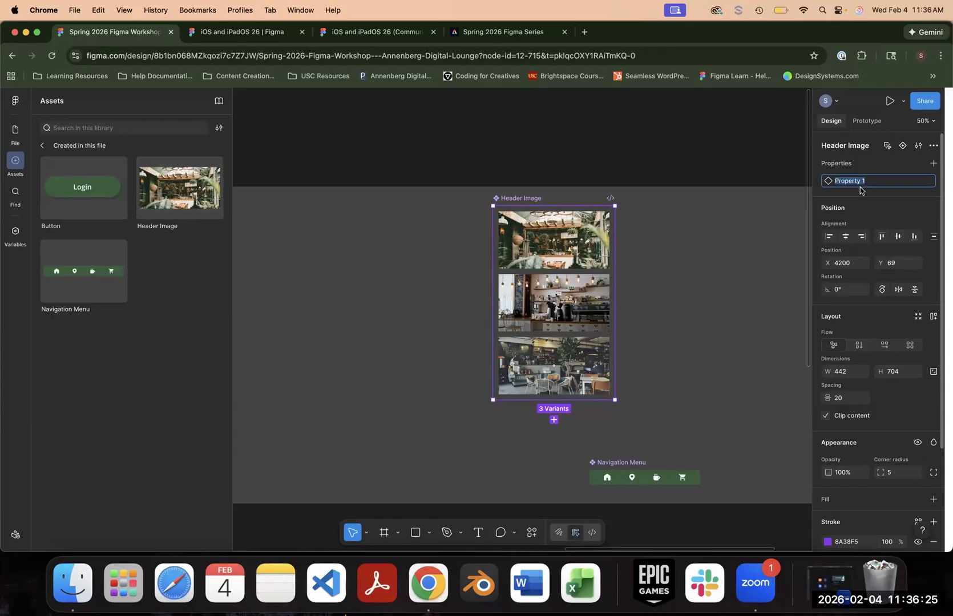
type("Image")
key("Return")
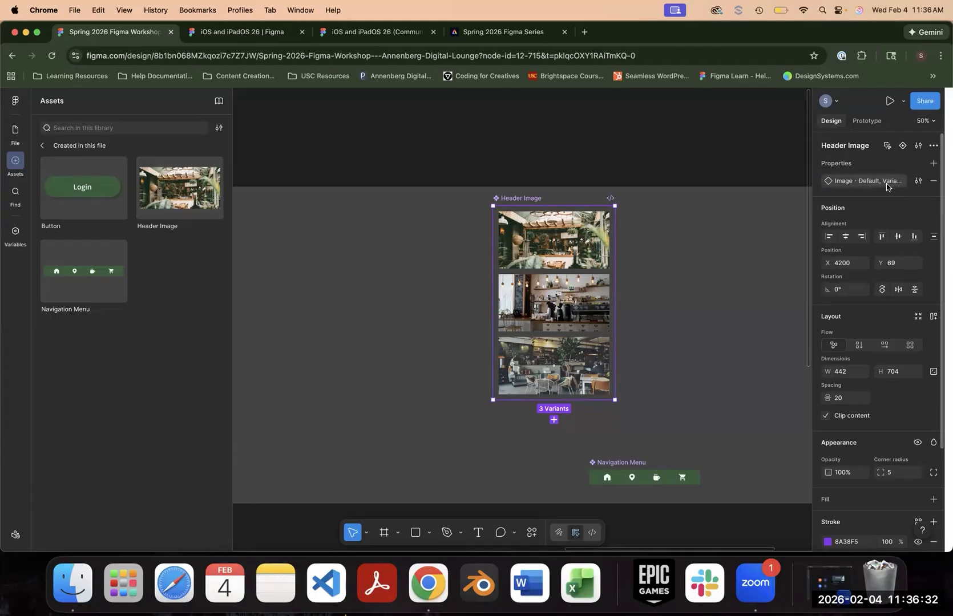
- Rename the Default variant of the Header Image component as Plants
left_click(567, 243)
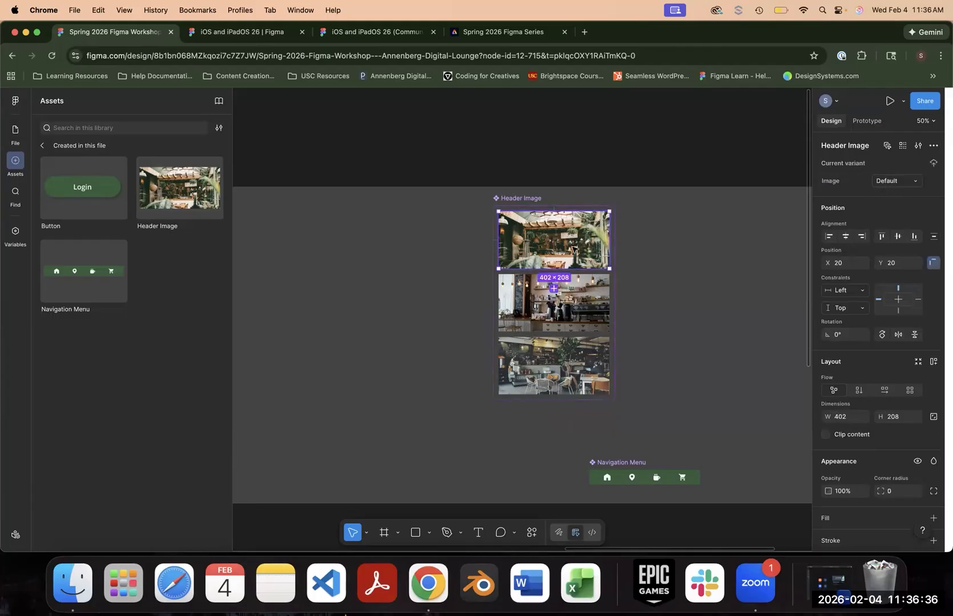
double_click(894, 182)
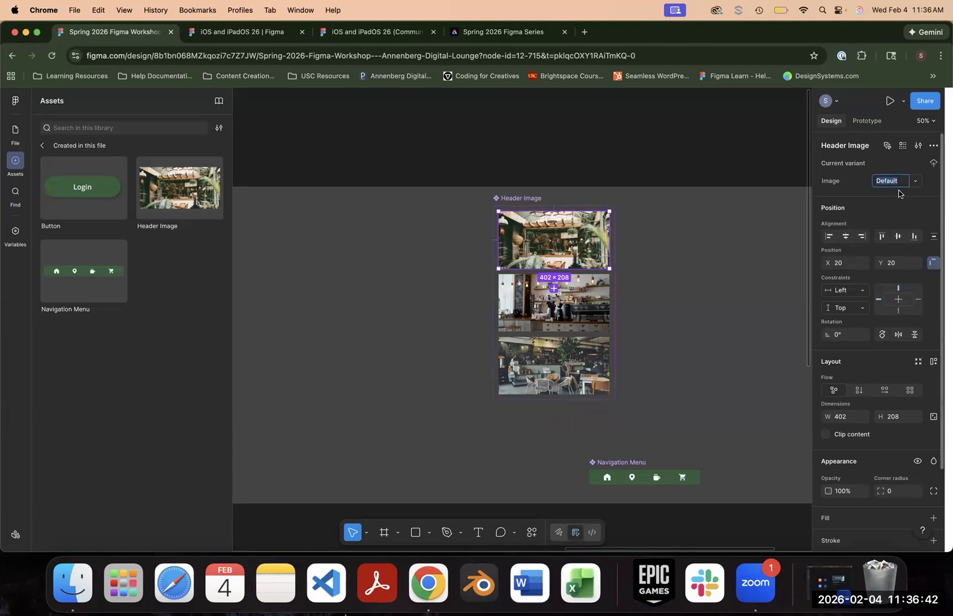
type("f")
type("Plants")
key("Return")
- Rename Variant2 of the Header Image component as Lightbulbs and Variant3 as Lobby
left_click(589, 310)
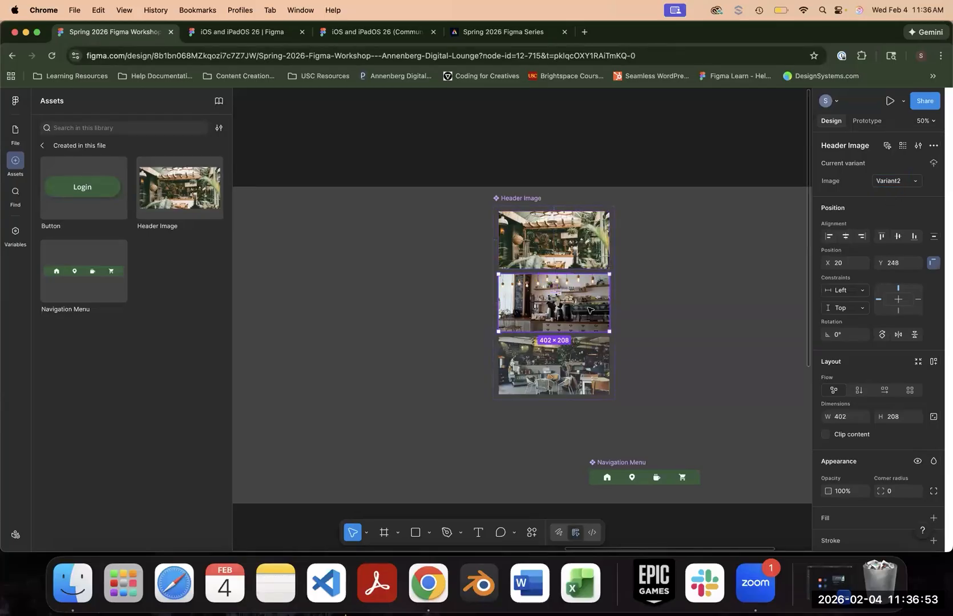
left_click(892, 181)
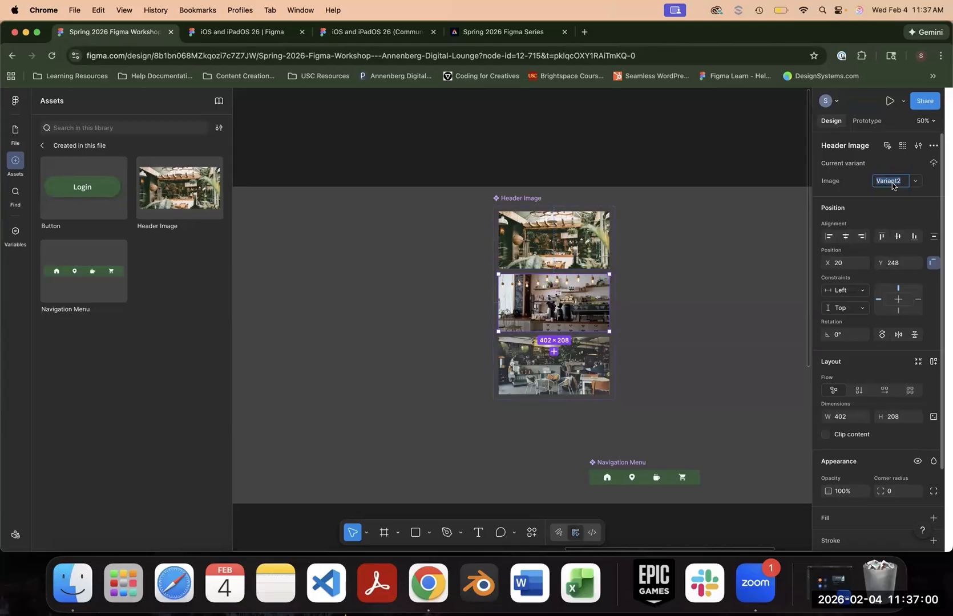
type("Lightbulbs")
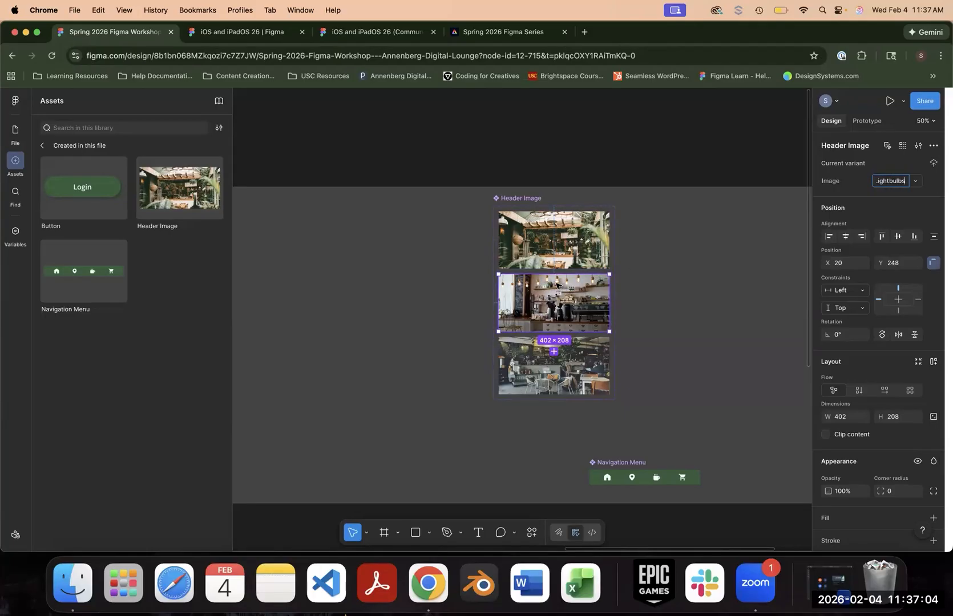
left_click(588, 377)
left_click(901, 182)
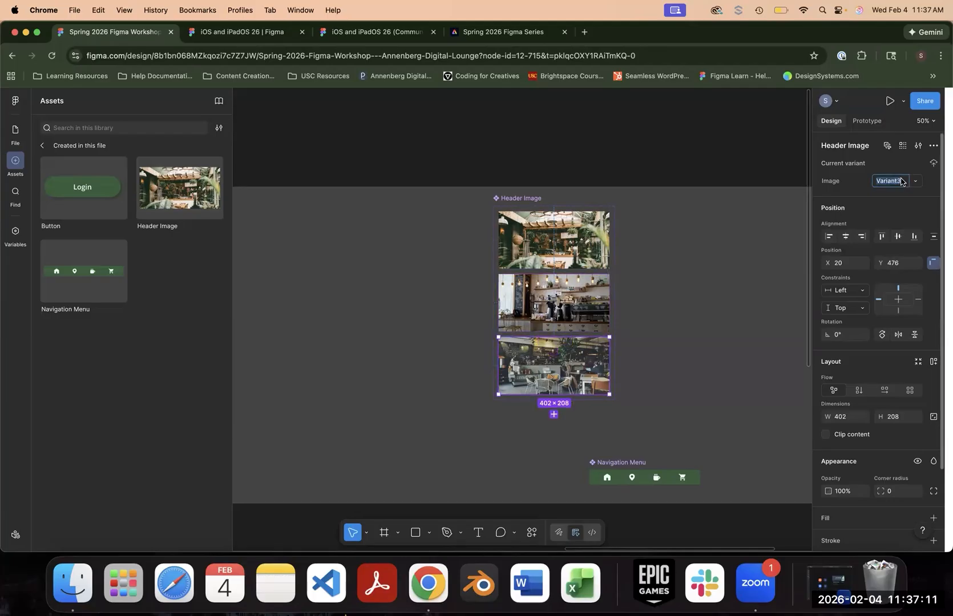
type("Lobby")
key("Return")
- Check the Image property options on the Menu screen's Header Image instance
scroll(631, 144, "down", 5)
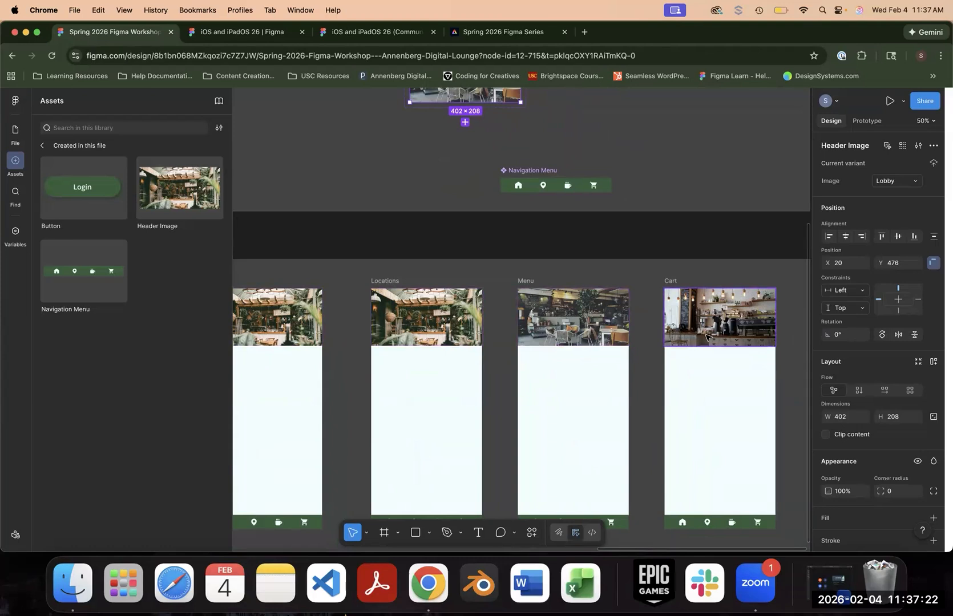
left_click(574, 333)
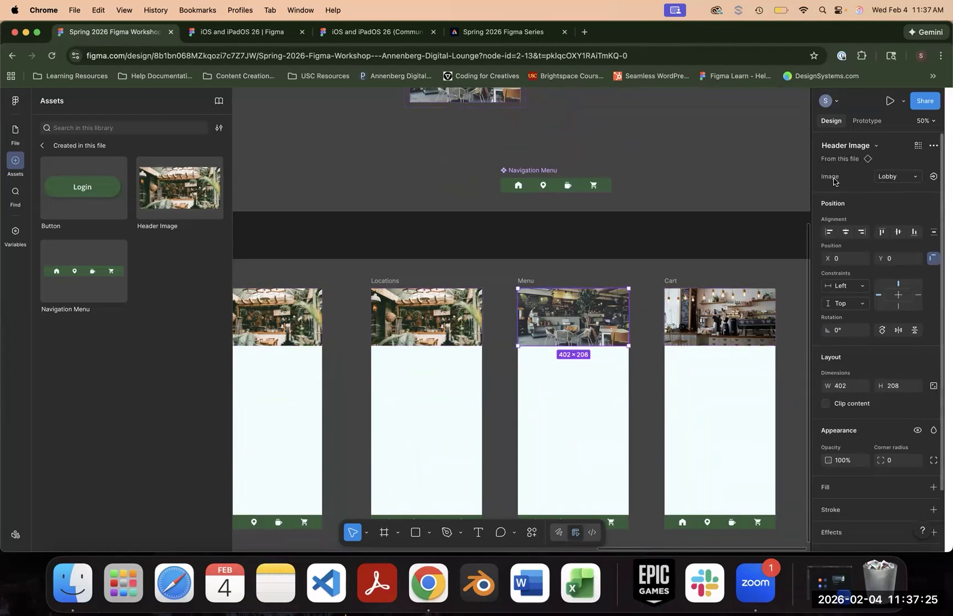
left_click(896, 178)
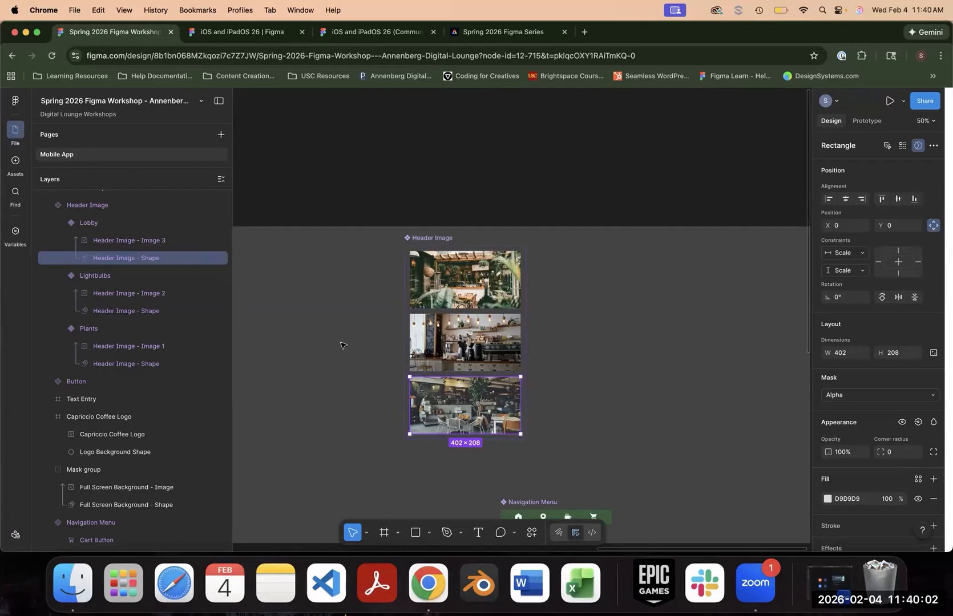
scroll(491, 228, "down", 10)
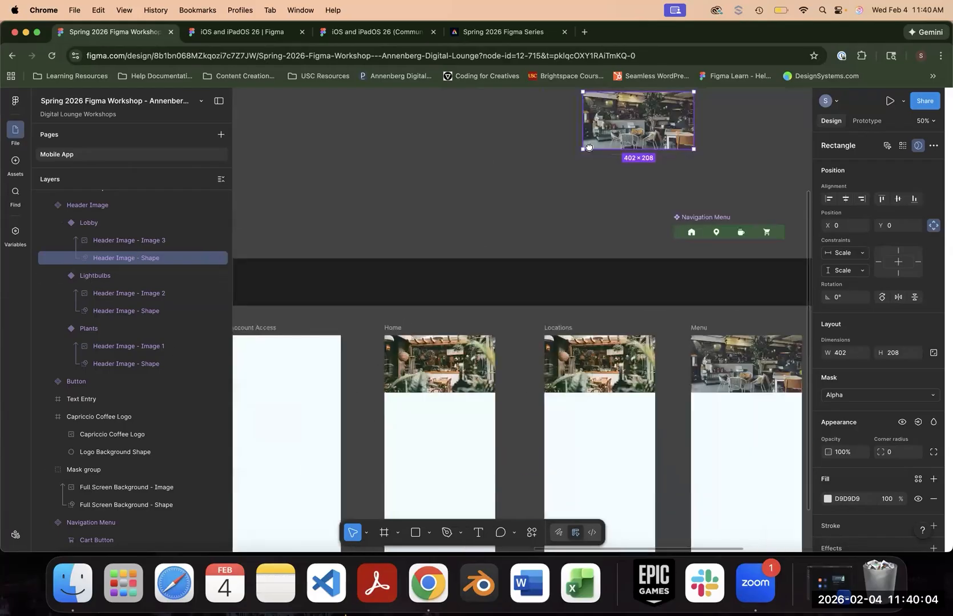
left_click_drag(496, 266, 631, 375)
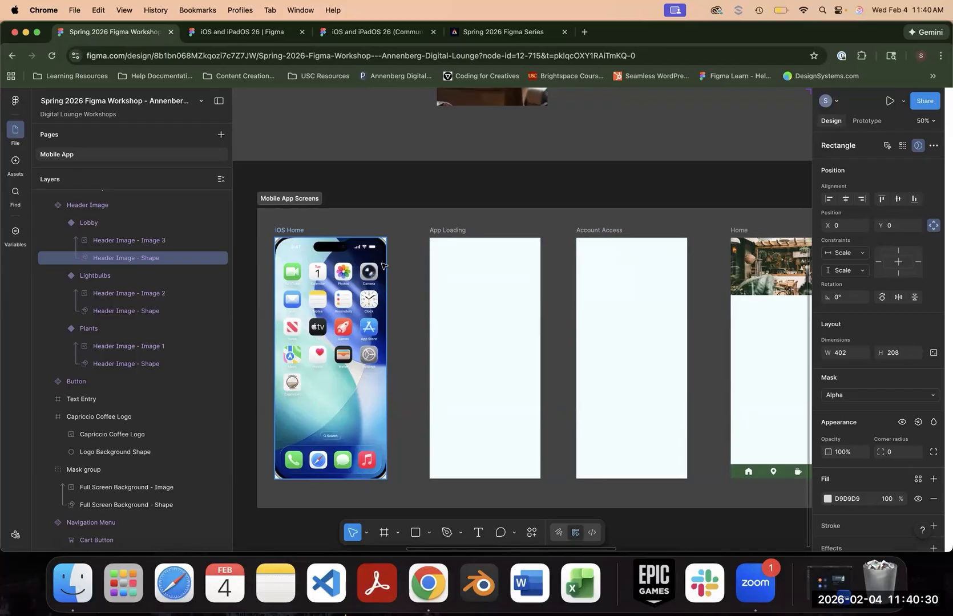
- Look over the Header Image and Navigation Menu components, the app screens that use them, and the empty Animation Playground frames
key("space")
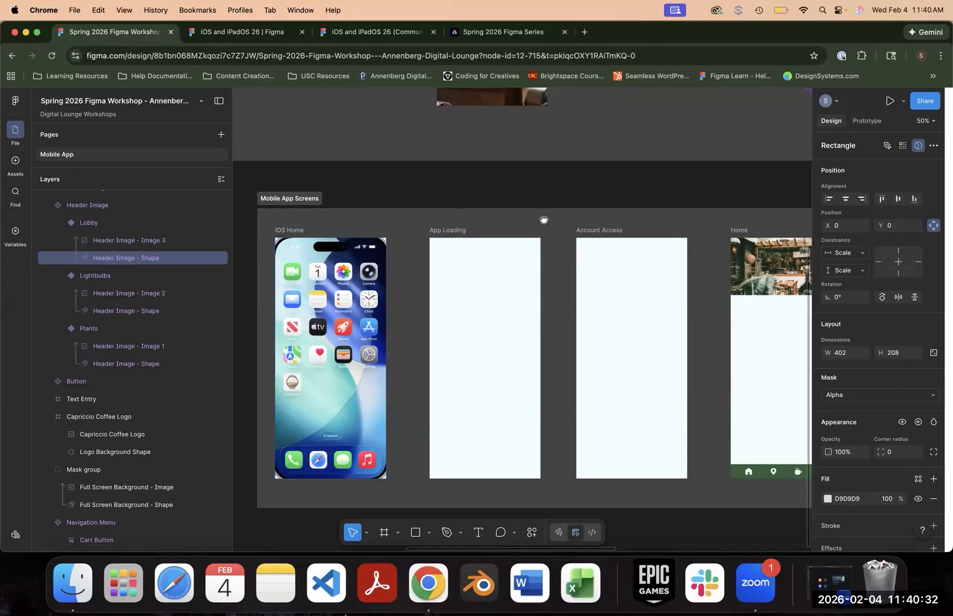
left_click_drag(544, 220, 294, 450)
left_click_drag(725, 127, 604, 258)
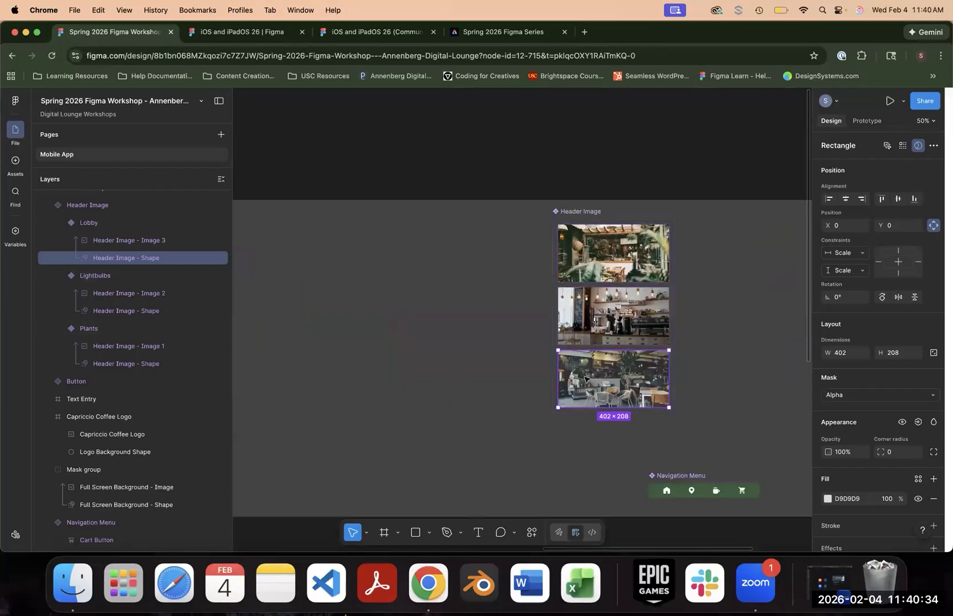
scroll(681, 235, "down", 5)
scroll(681, 235, "right", 3)
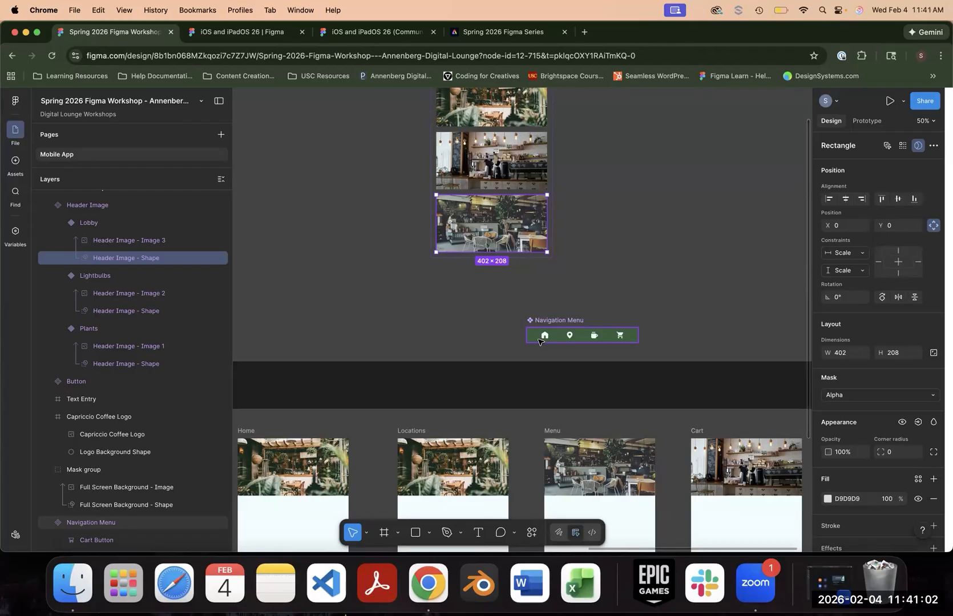
scroll(422, 302, "down", 5)
scroll(422, 303, "left", 5)
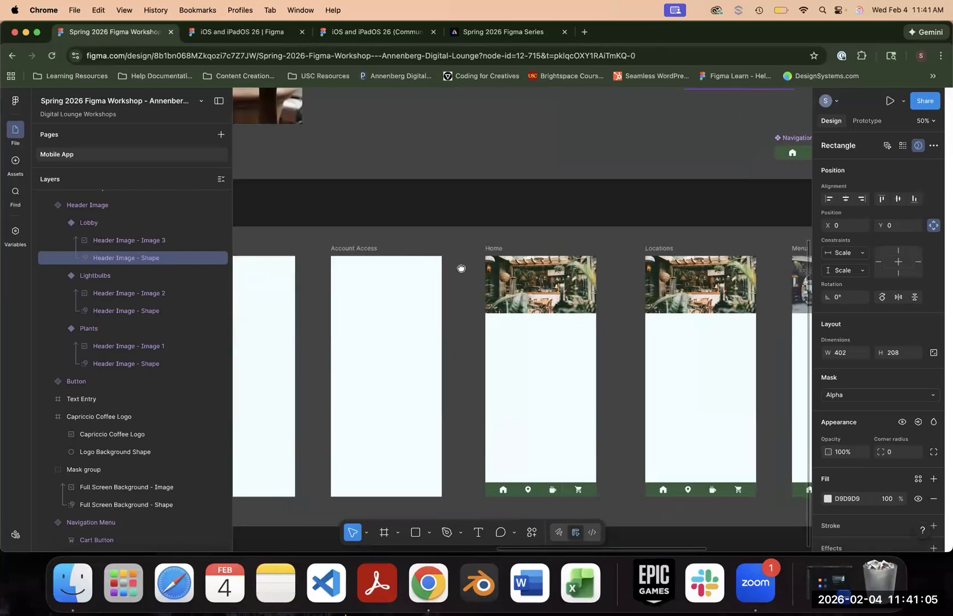
scroll(462, 268, "left", 3)
scroll(461, 268, "down", 1)
scroll(719, 301, "left", 8)
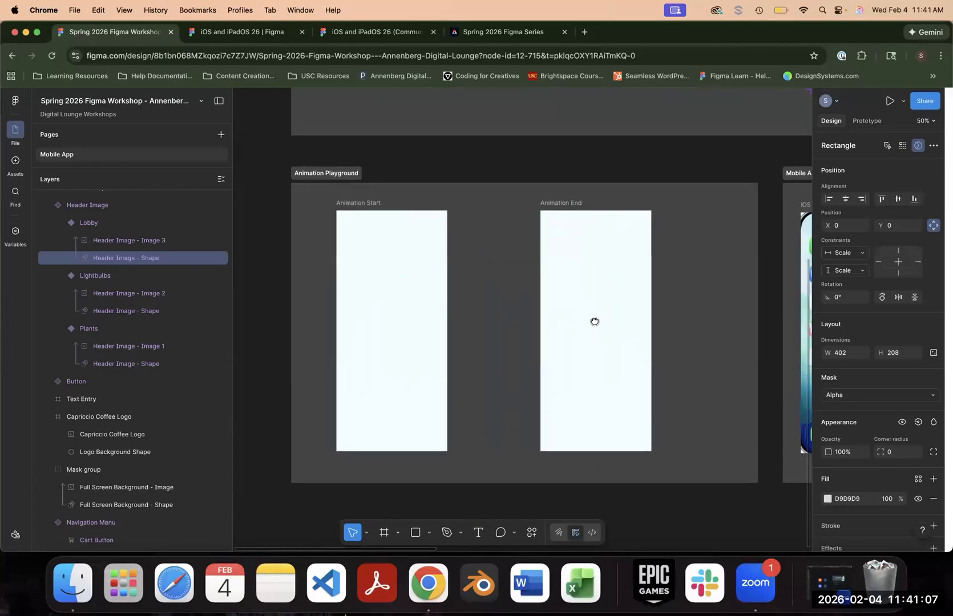
scroll(595, 322, "down", 2)
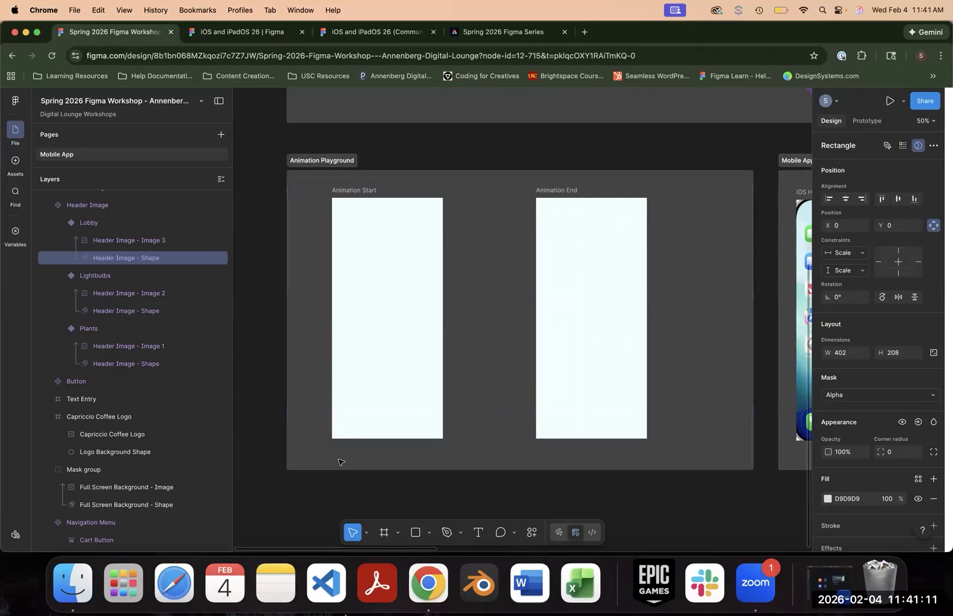
- Draw a circle about 183 × 183 near the upper-left corner of the Animation Start frame
key("shift+0")
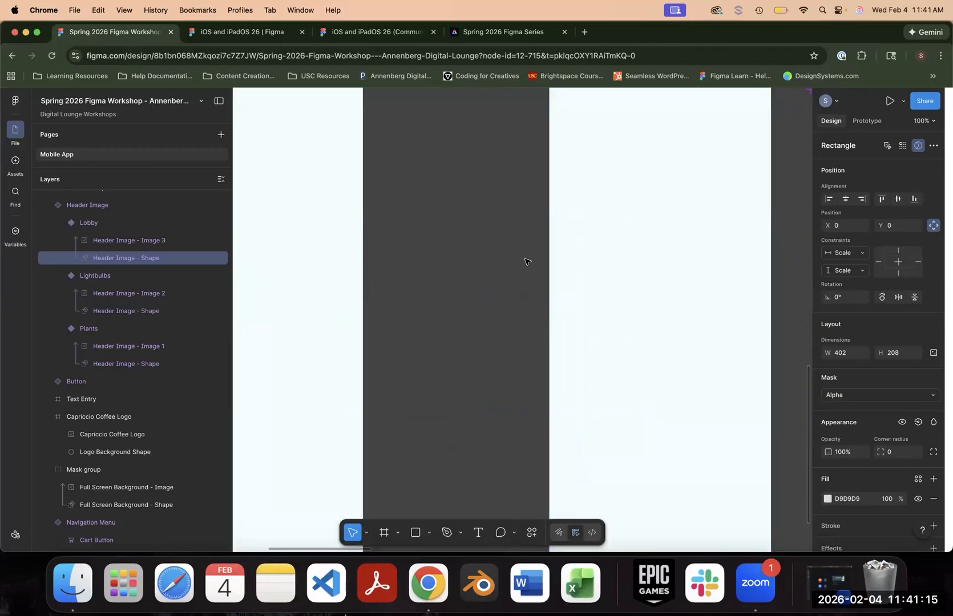
key("minus")
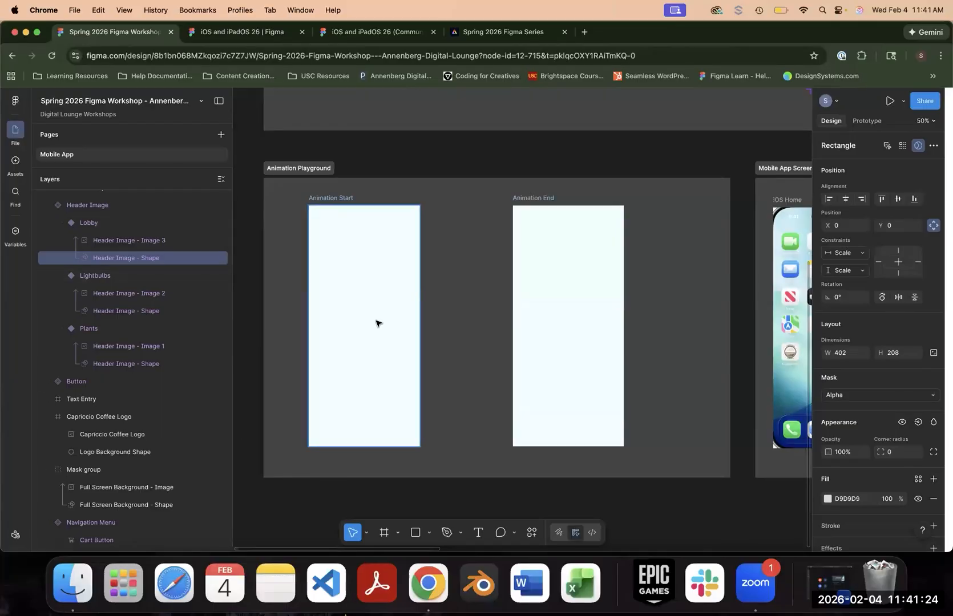
left_click(476, 167)
left_click_drag(467, 163, 479, 110)
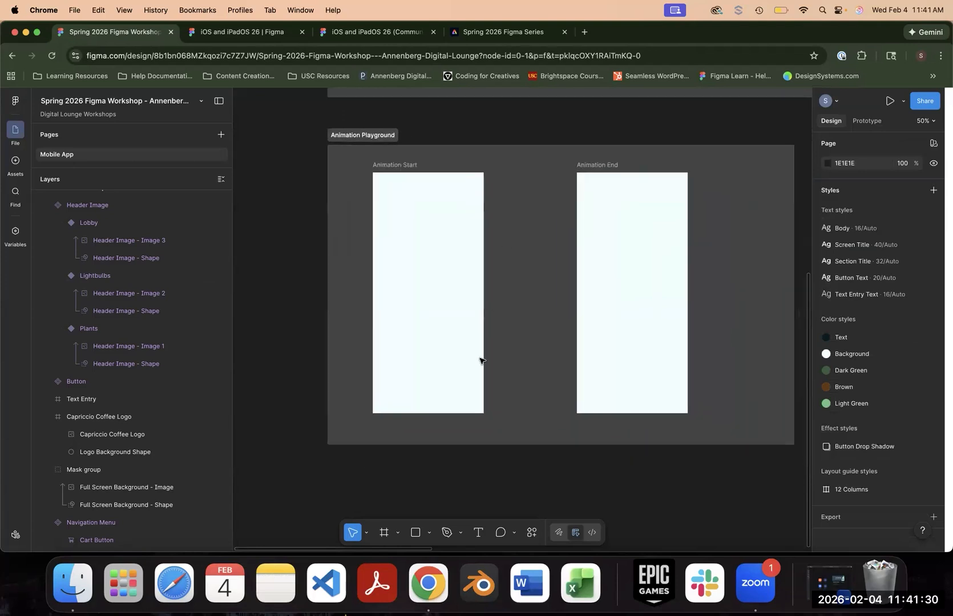
left_click(428, 532)
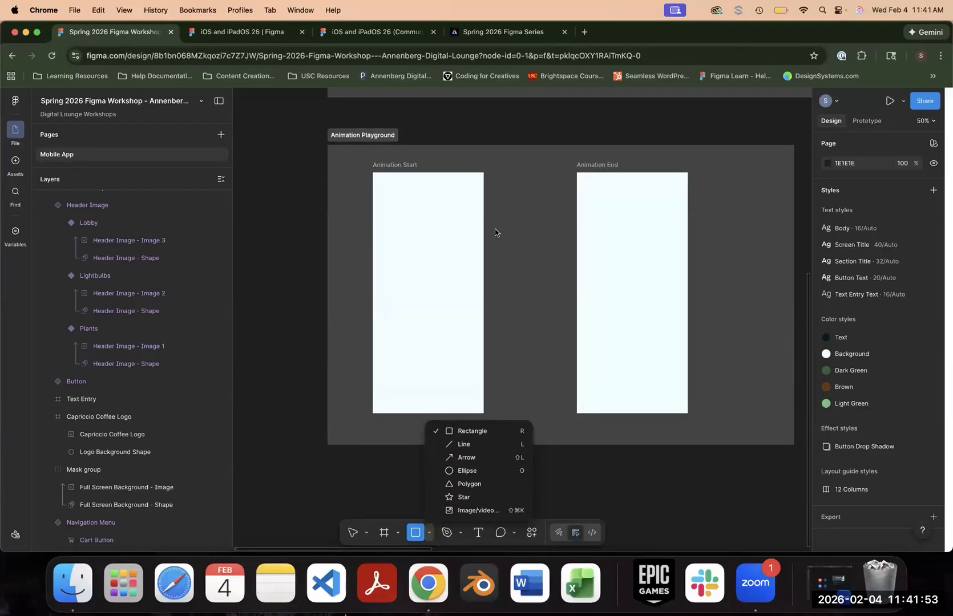
key("o")
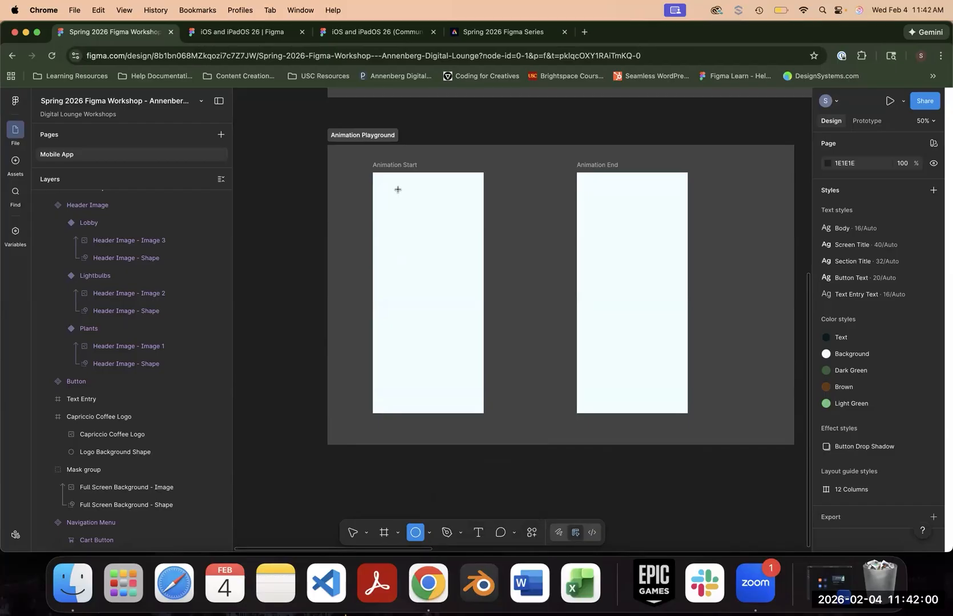
key("super+plus")
key("space")
left_click_drag(379, 166, 526, 268)
mouse_move(399, 141)
left_mouse_down()
mouse_move(419, 183)
mouse_move(436, 186)
mouse_move(454, 211)
mouse_move(459, 241)
left_mouse_up()
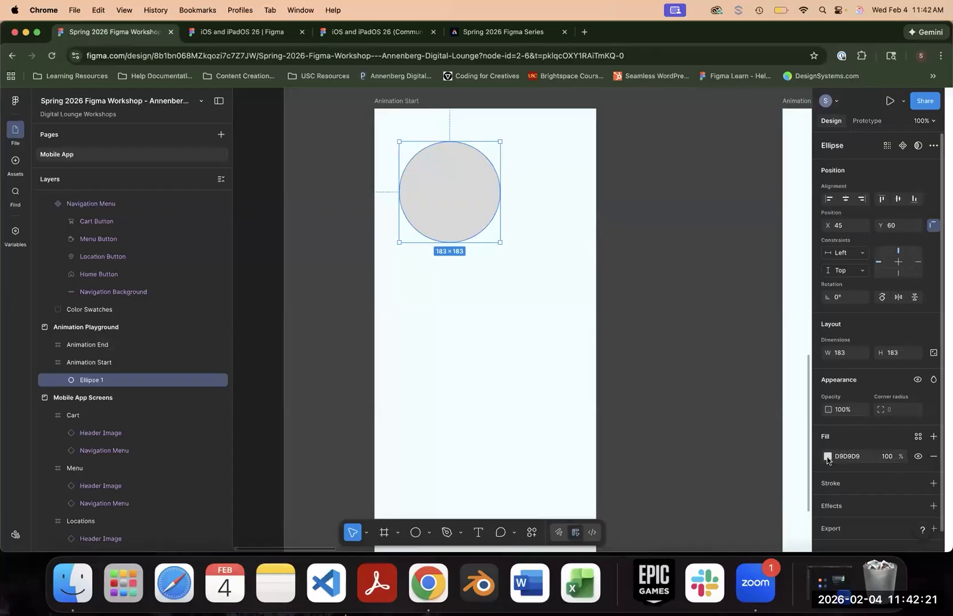
- Apply the Dark Green color style as the fill of the circle in the Animation Start frame
left_click(918, 439)
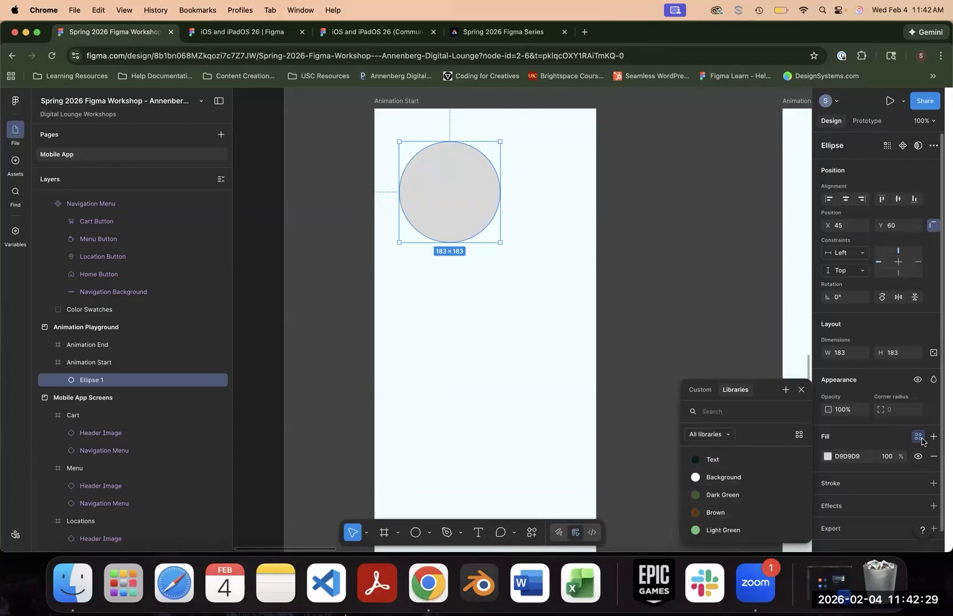
left_click(738, 496)
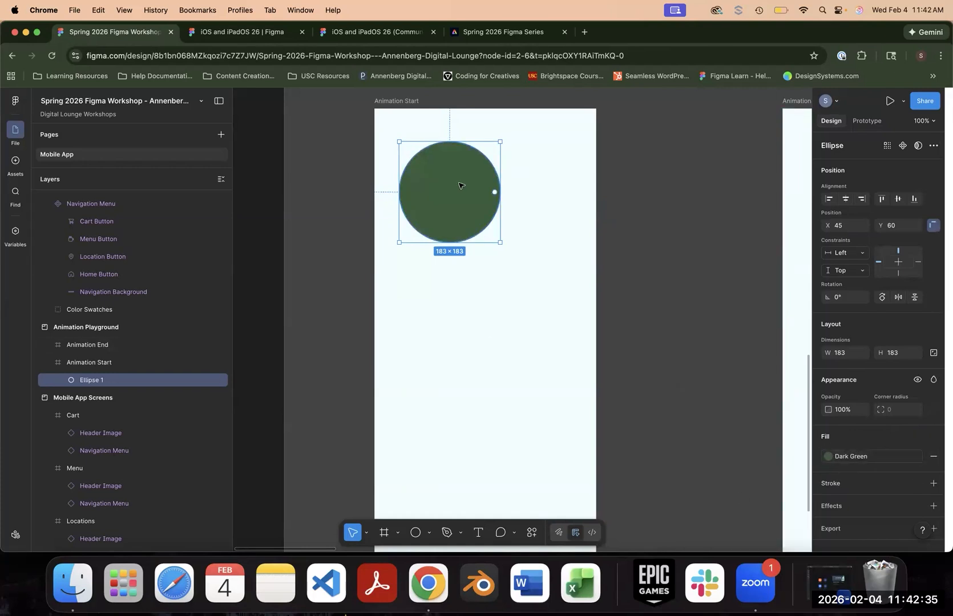
left_click(622, 302)
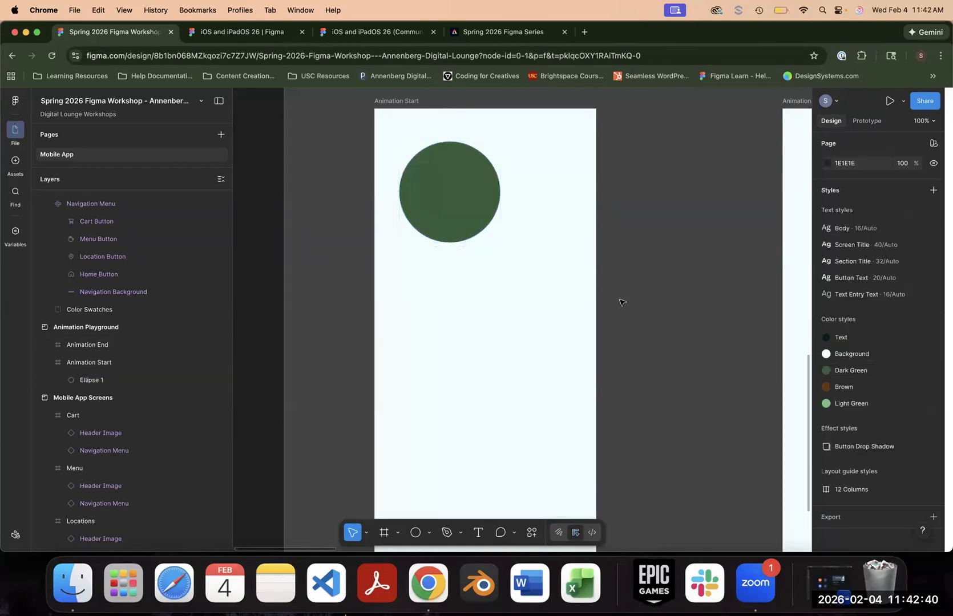
- Copy the Dark Green circle into the lower part of the Animation End frame and shrink the copy to about 47 × 47
left_click_drag(664, 273, 505, 272)
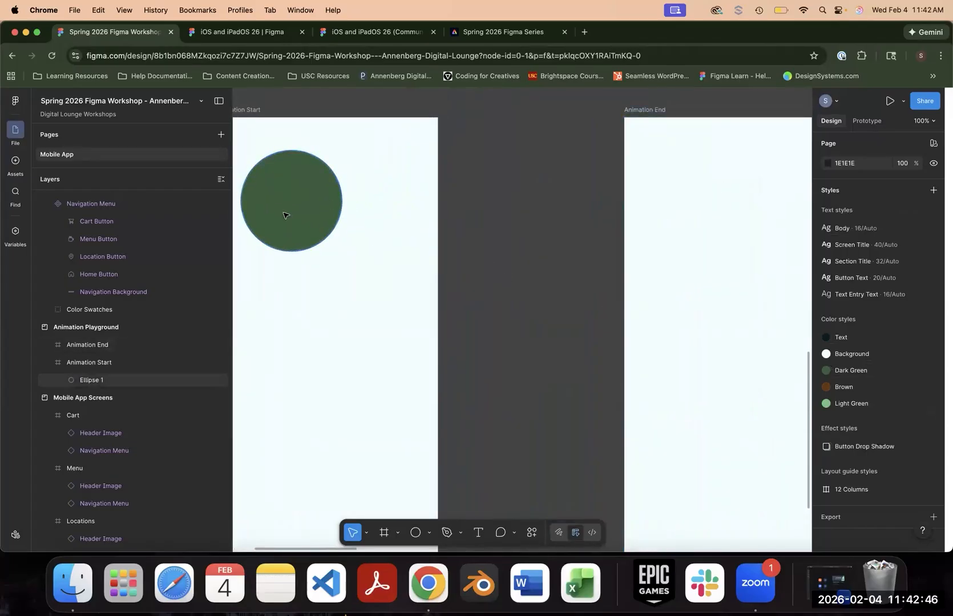
left_click_drag(321, 206, 728, 435, "alt")
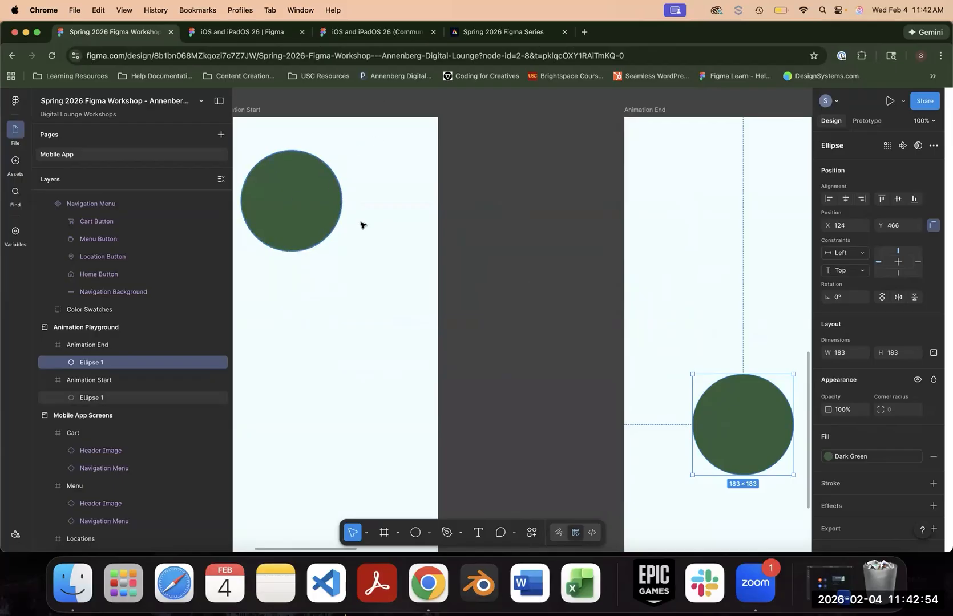
scroll(566, 329, "right", 3)
scroll(566, 330, "down", 1)
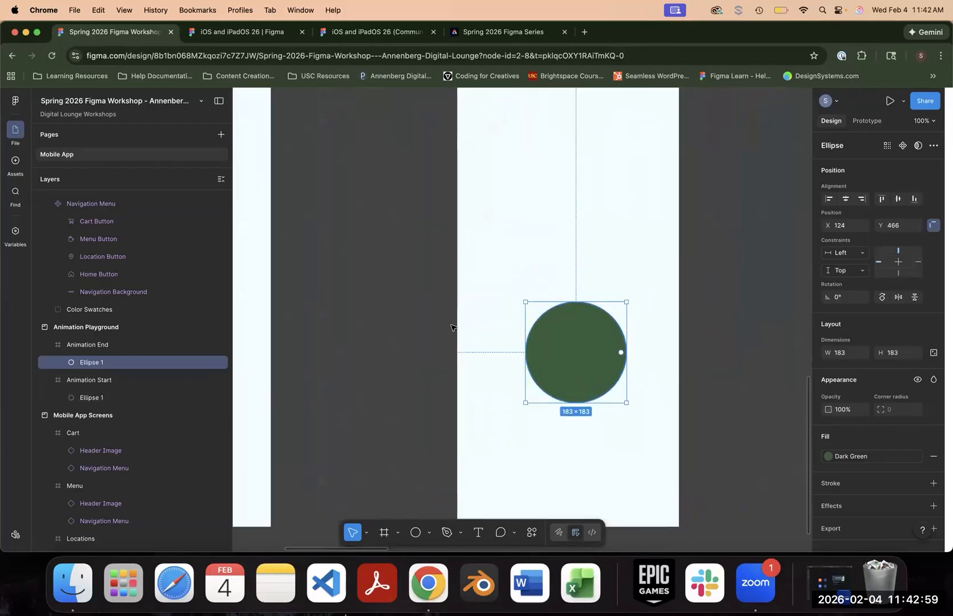
left_click_drag(526, 304, 600, 382)
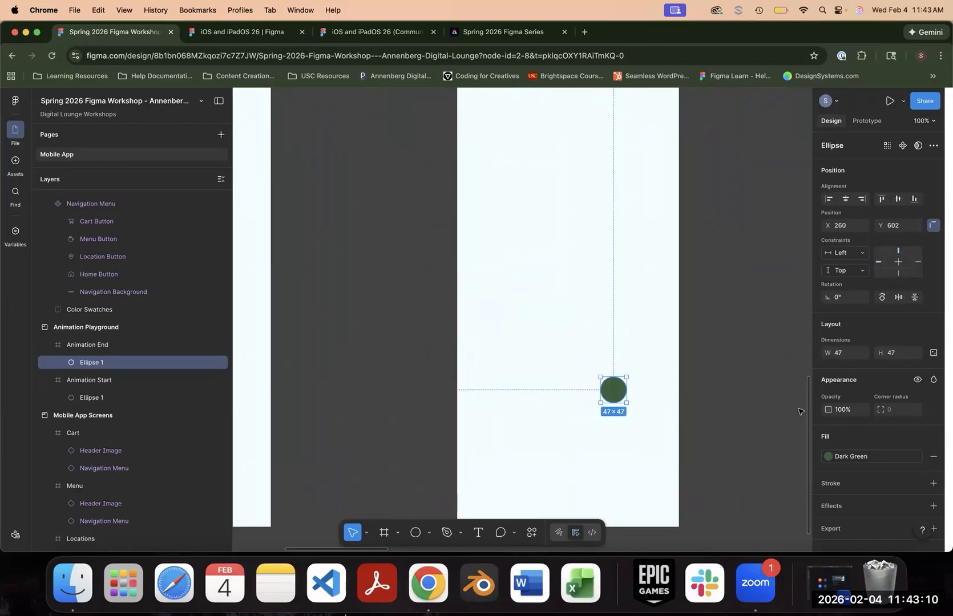
- Change the fill of the small circle in the Animation End frame to the Light Green color style
left_click(867, 460)
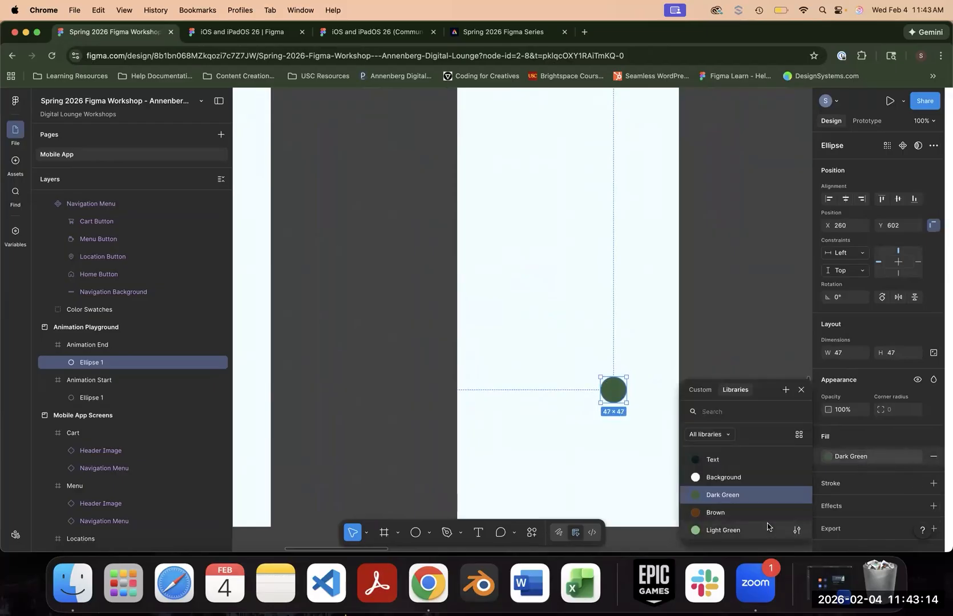
left_click(864, 457)
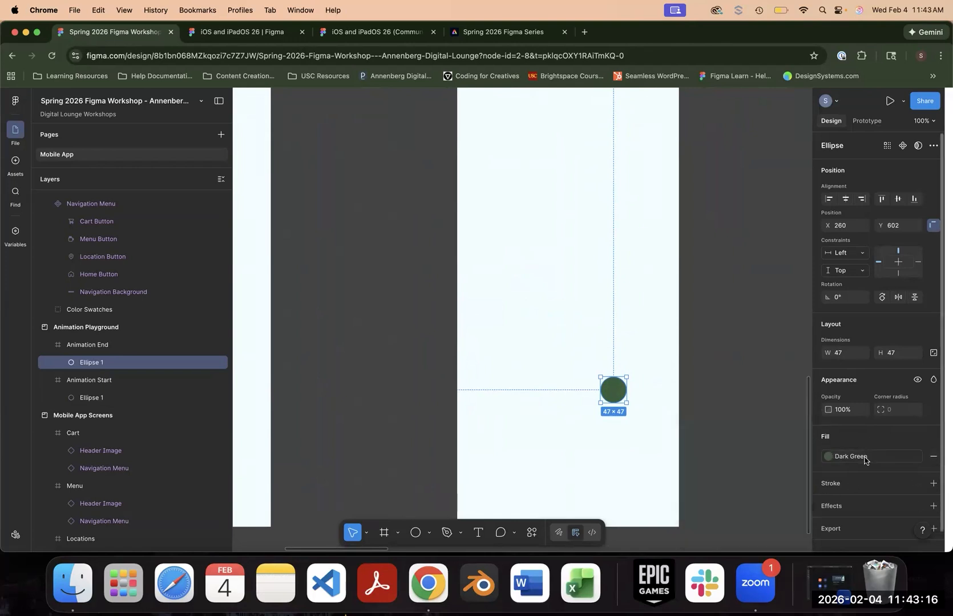
left_click(864, 458)
left_click(771, 525)
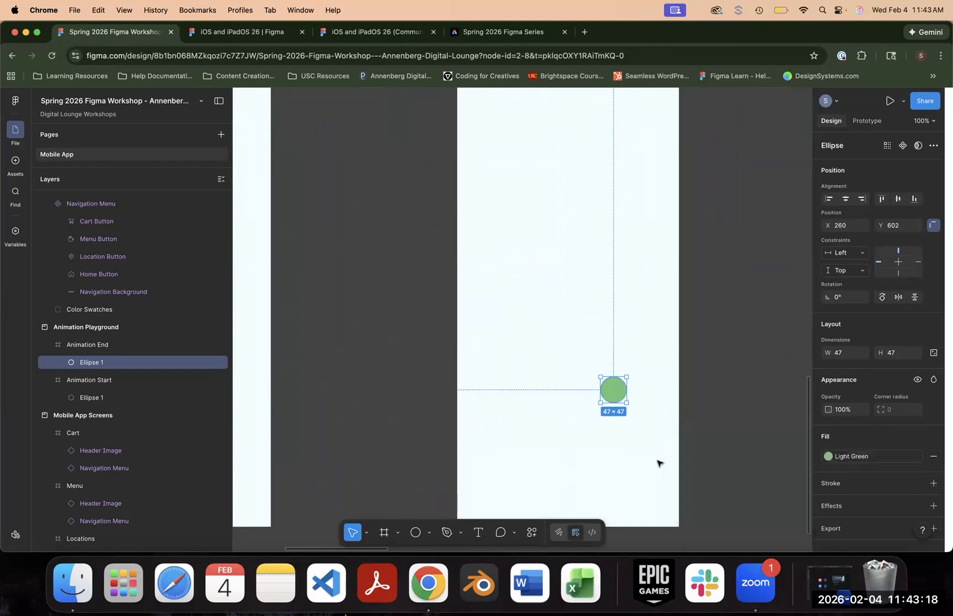
left_click(653, 462)
- Bring up the prototype settings, browse the available preview devices and choose iPhone 17
key("minus")
scroll(485, 287, "left", 3)
scroll(485, 287, "up", 2)
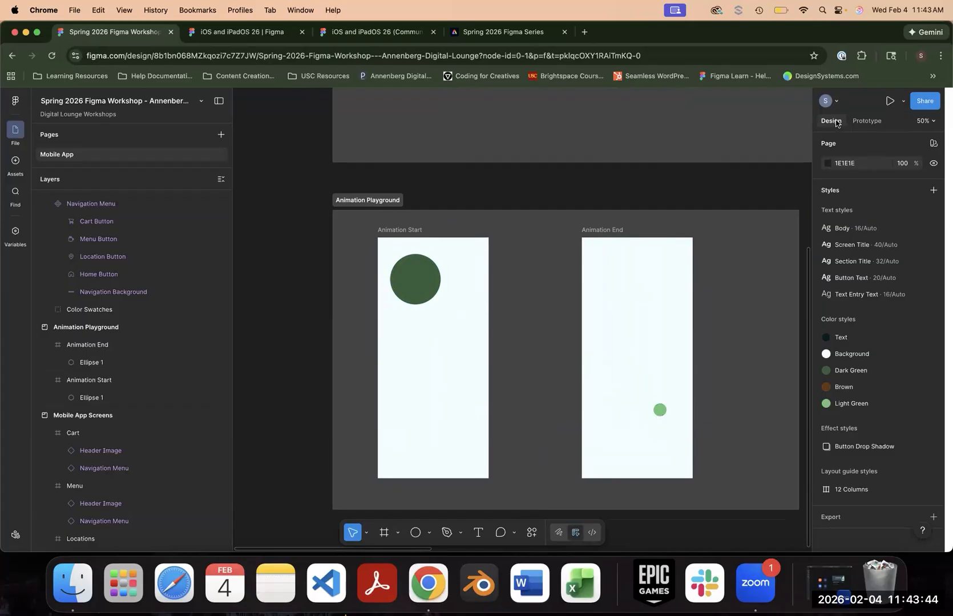
left_click(866, 122)
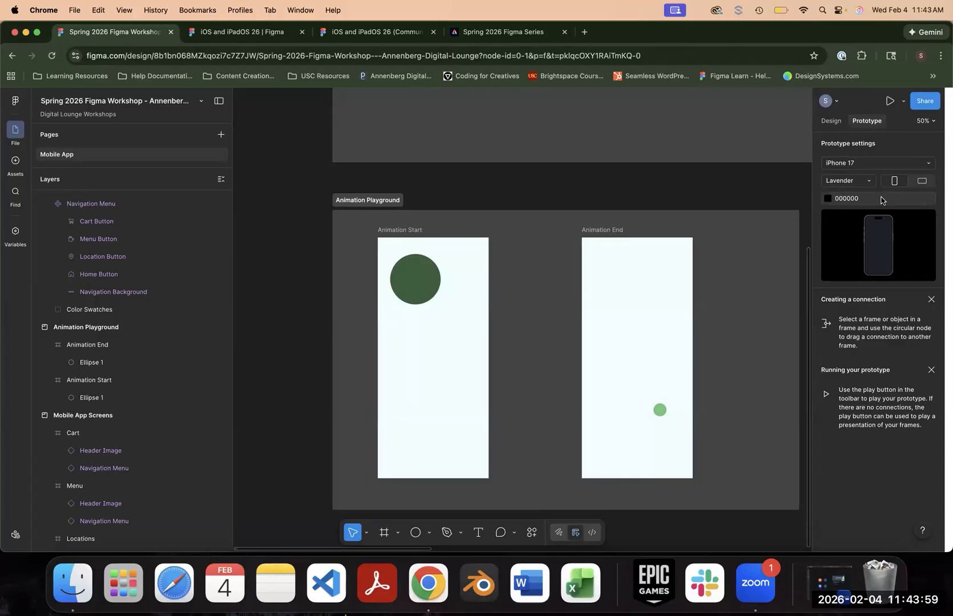
left_click(873, 166)
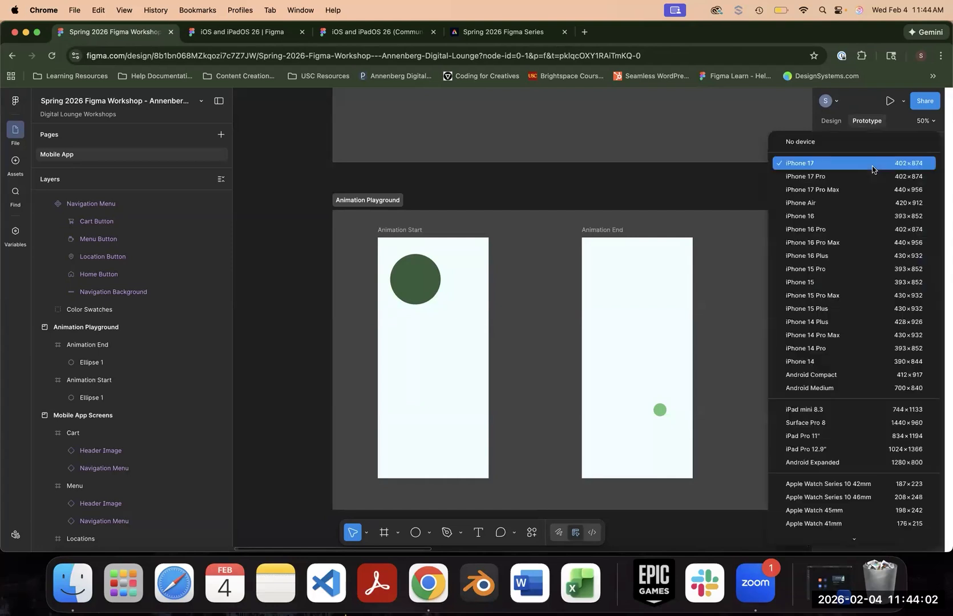
left_click(912, 128)
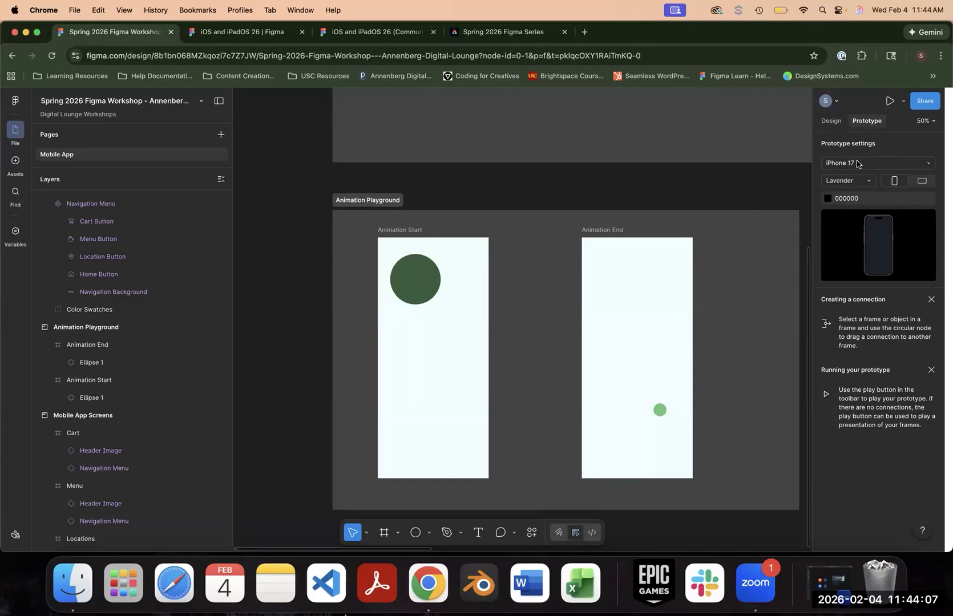
left_click(857, 164)
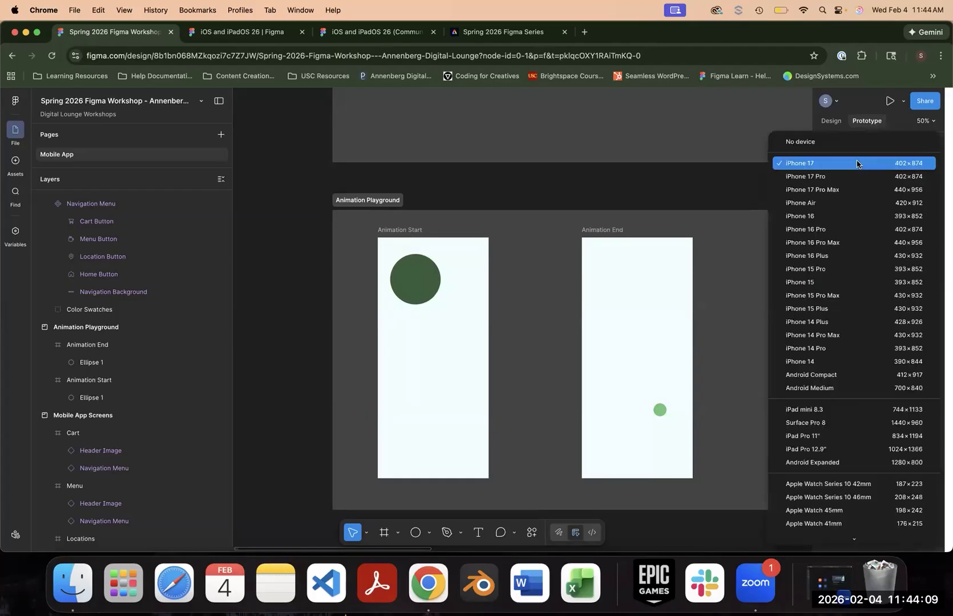
scroll(841, 400, "down", 4)
scroll(841, 400, "down", 5)
scroll(842, 399, "up", 10)
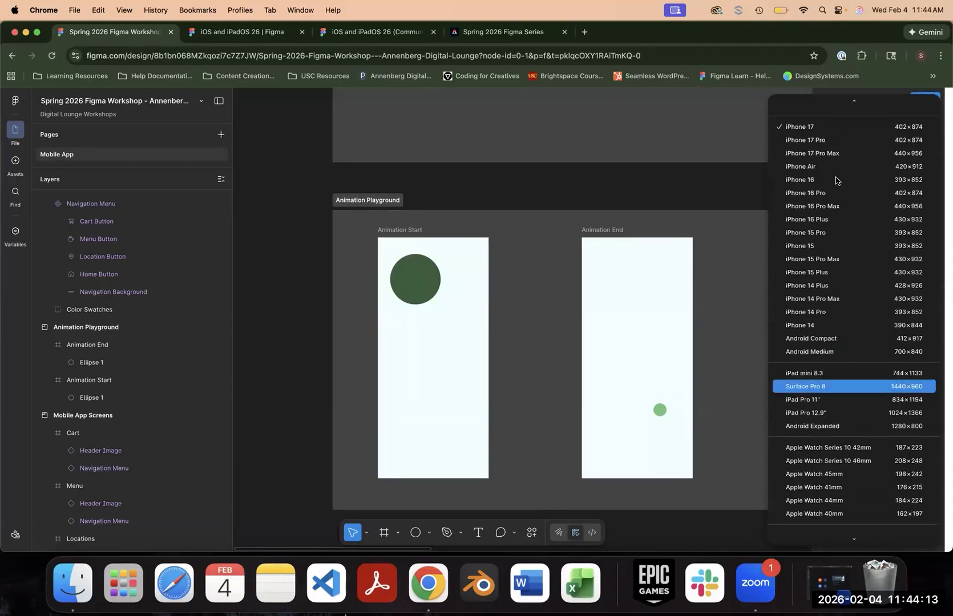
scroll(816, 289, "down", 1)
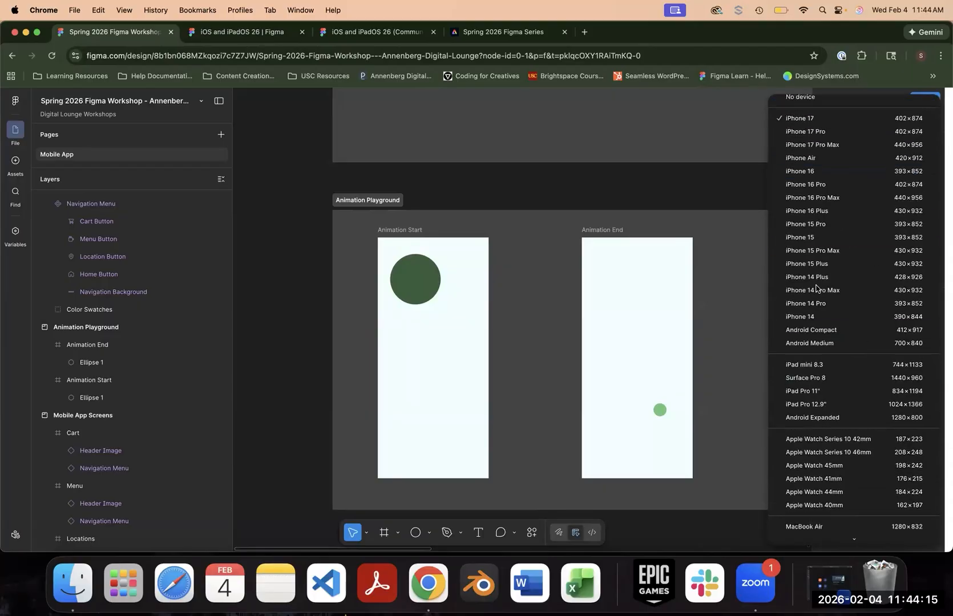
scroll(822, 319, "down", 5)
scroll(850, 295, "up", 5)
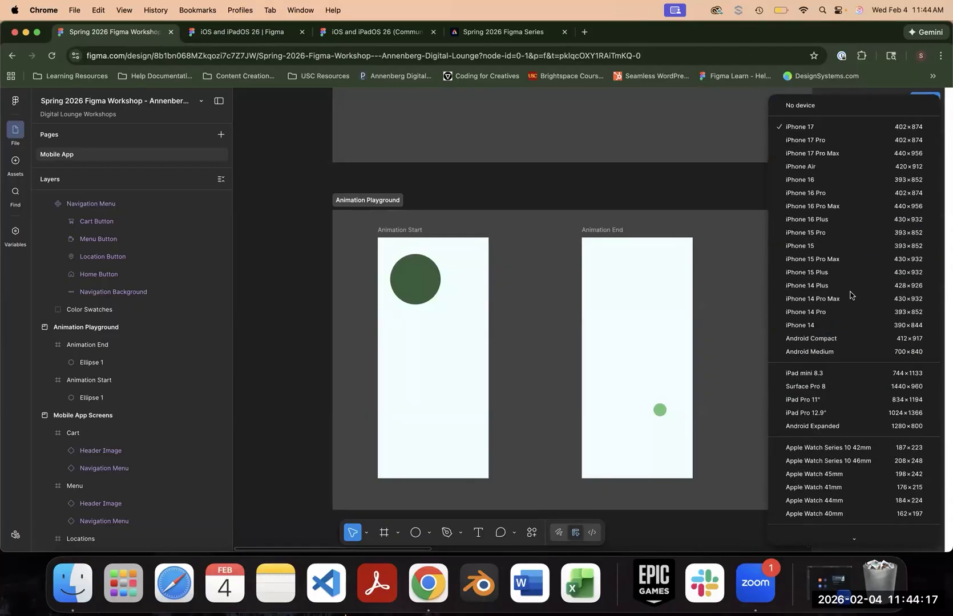
left_click(830, 127)
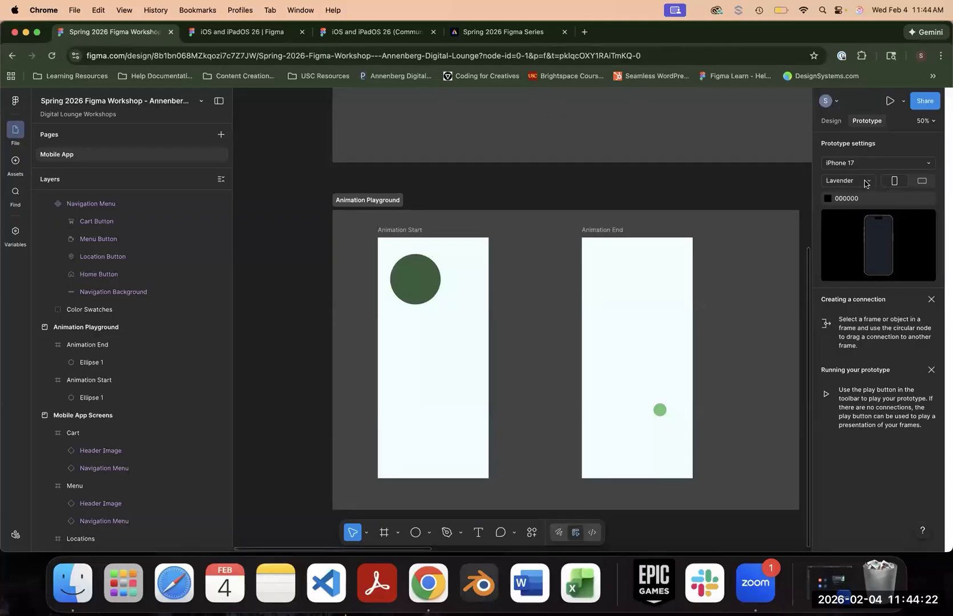
- Check the iPhone 17 color options and switch the preview orientation to landscape and back to portrait
left_click(866, 184)
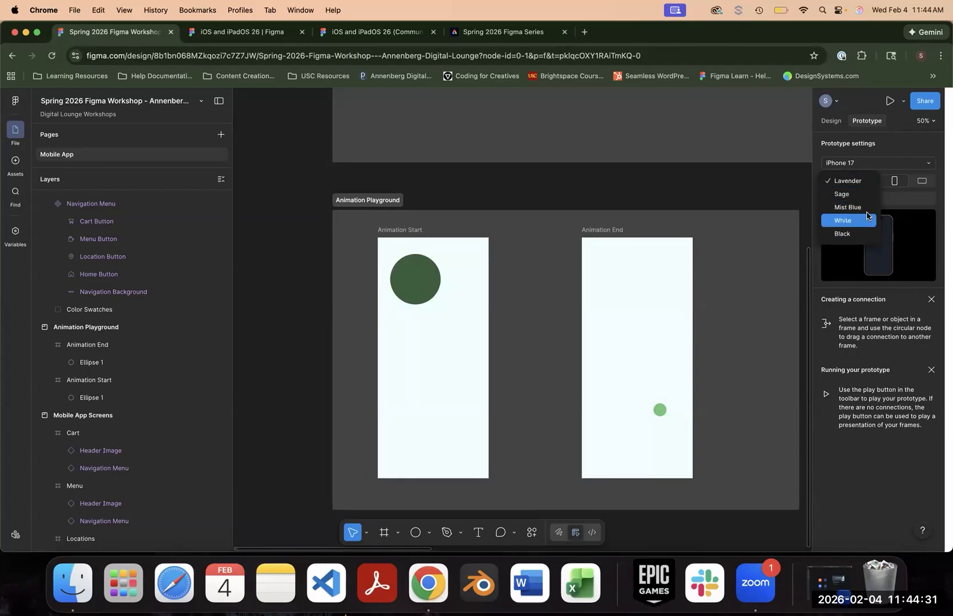
left_click(920, 189)
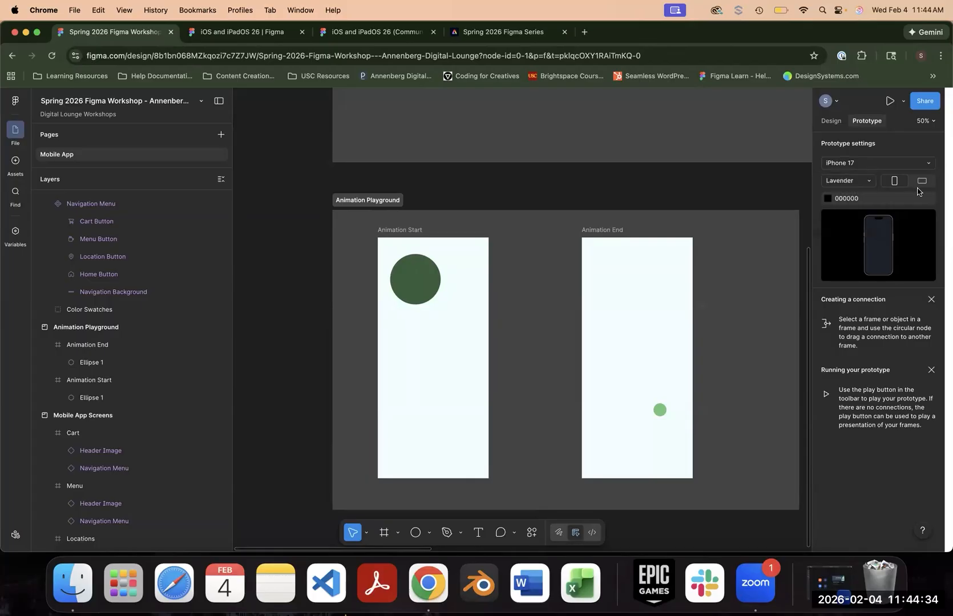
left_click(921, 181)
left_click(895, 181)
- Connect the dark green circle in the Animation Start frame to the Animation End frame with a prototype interaction
left_click(418, 232)
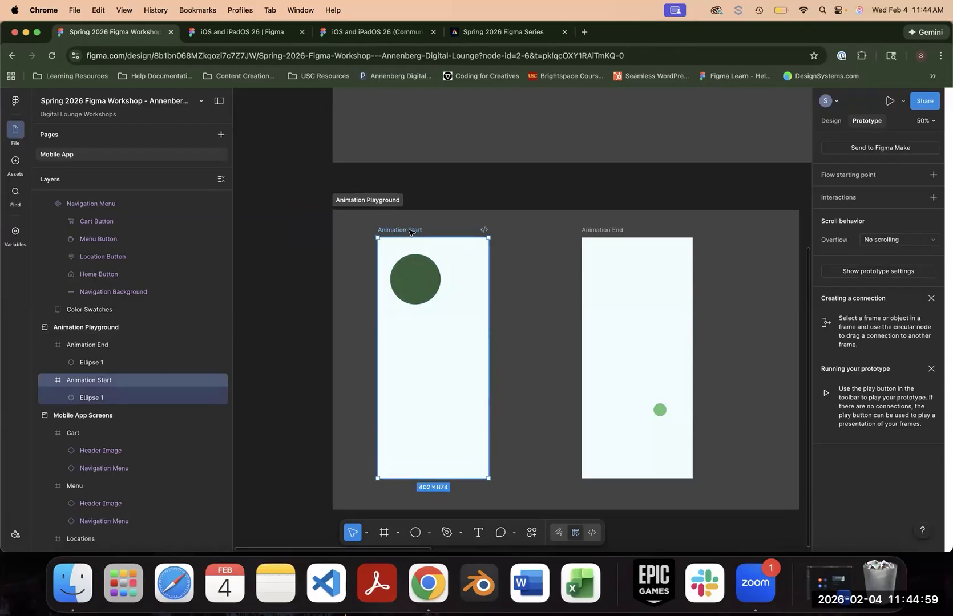
mouse_move(488, 360)
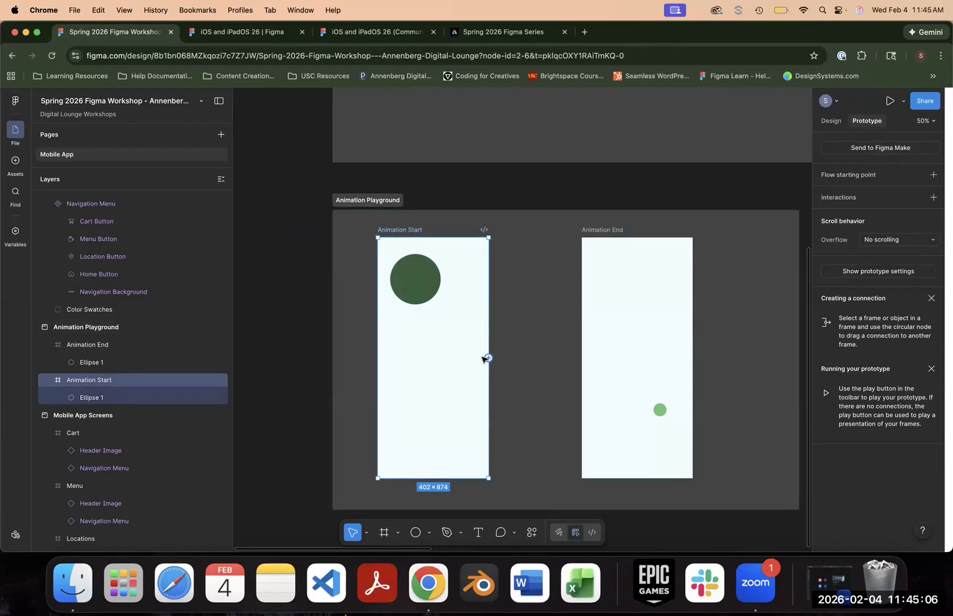
mouse_move(433, 480)
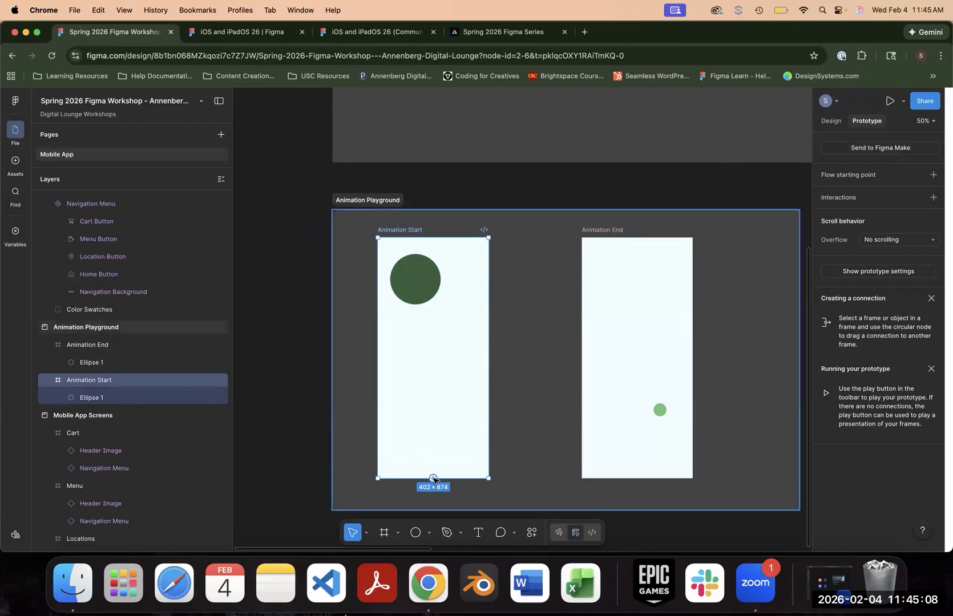
mouse_move(379, 358)
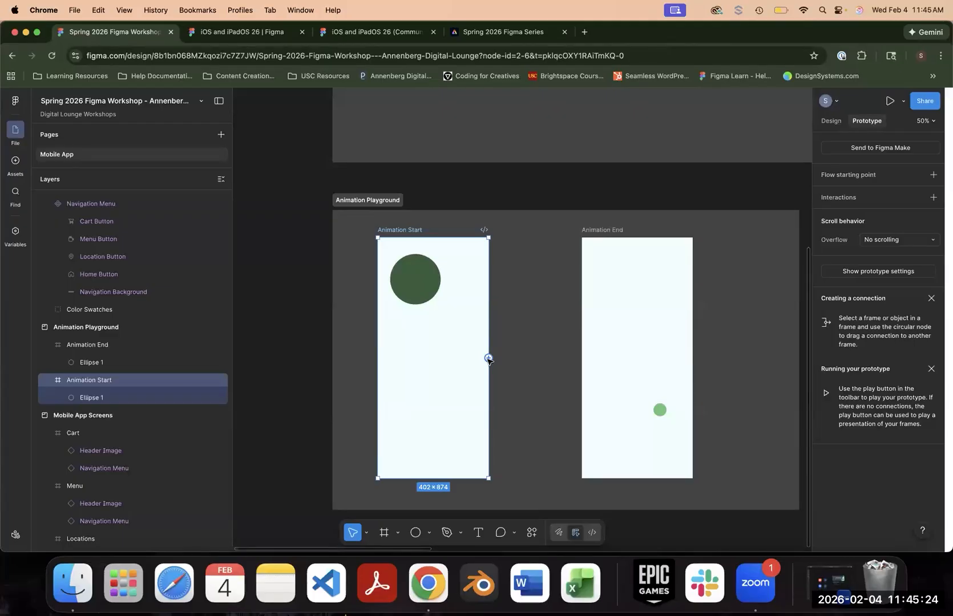
left_click(429, 285)
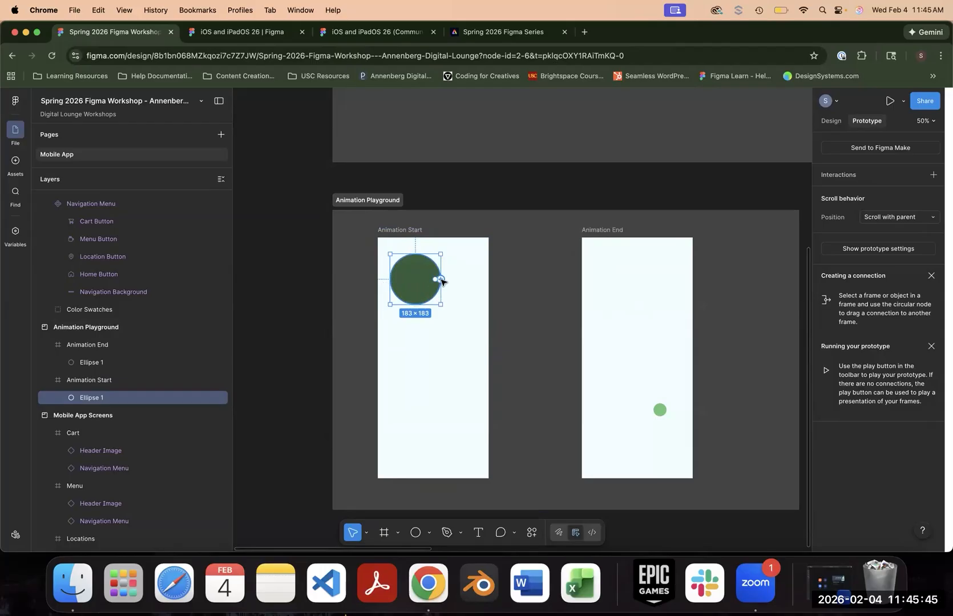
key("shift+0")
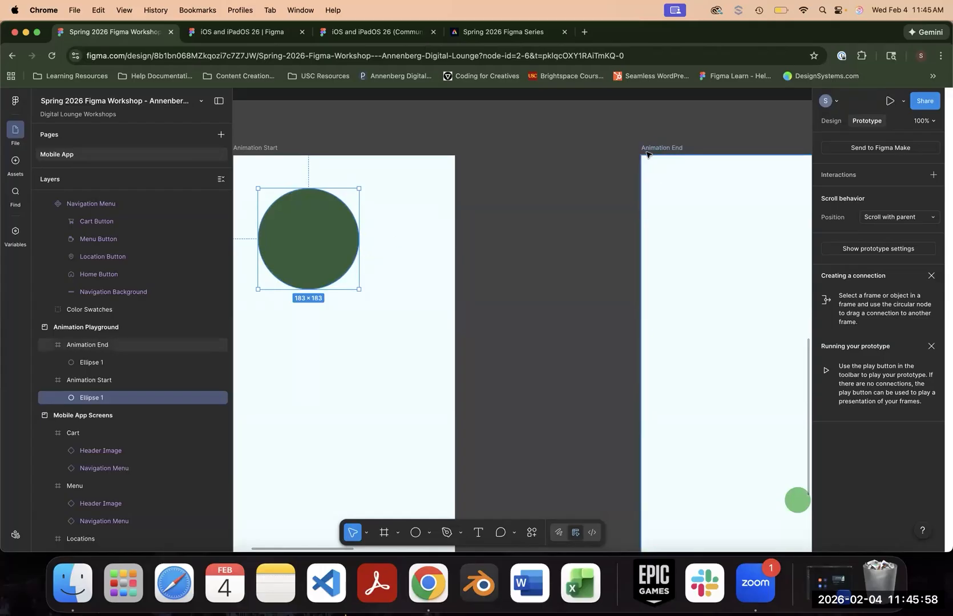
left_click_drag(360, 239, 644, 373)
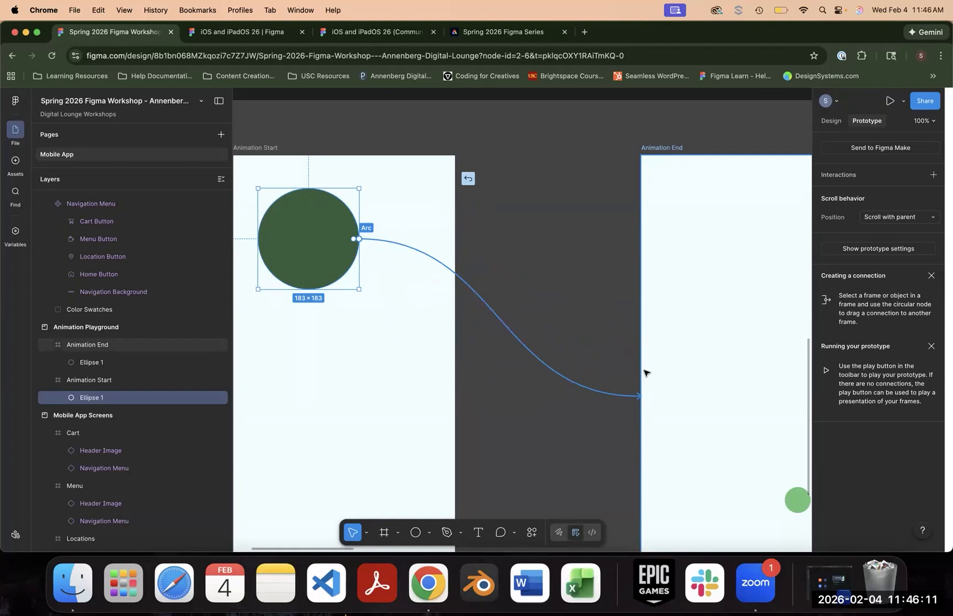
left_click_drag(644, 373, 644, 373)
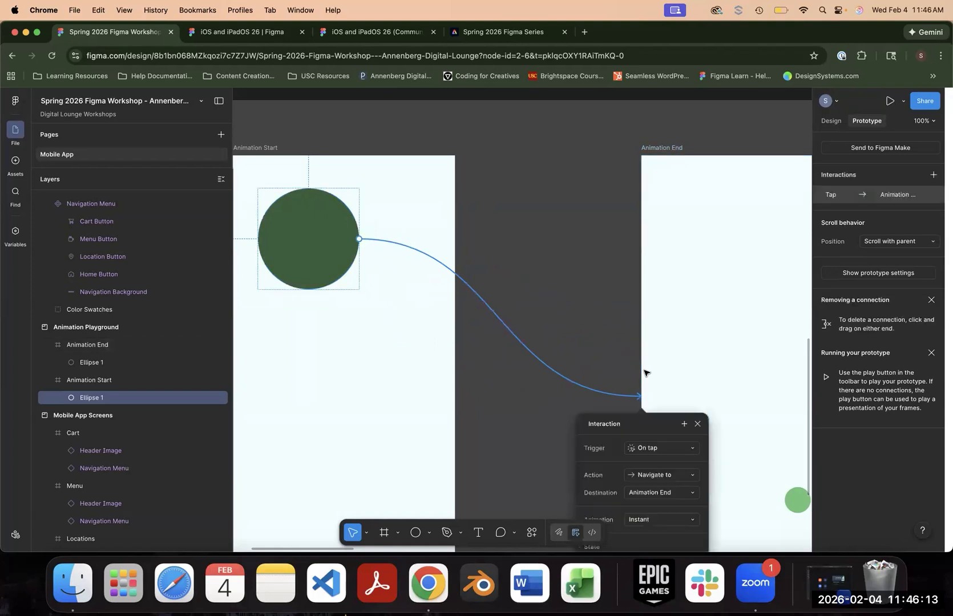
- Move the interaction settings into the gap between the two frames and bring up the available trigger options
left_click_drag(642, 425, 557, 166)
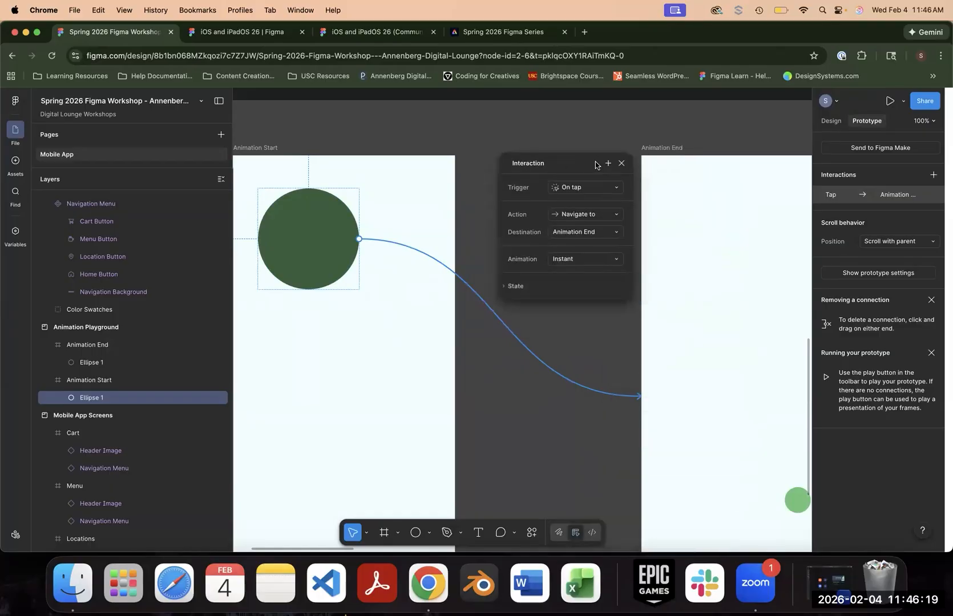
left_click_drag(579, 162, 559, 137)
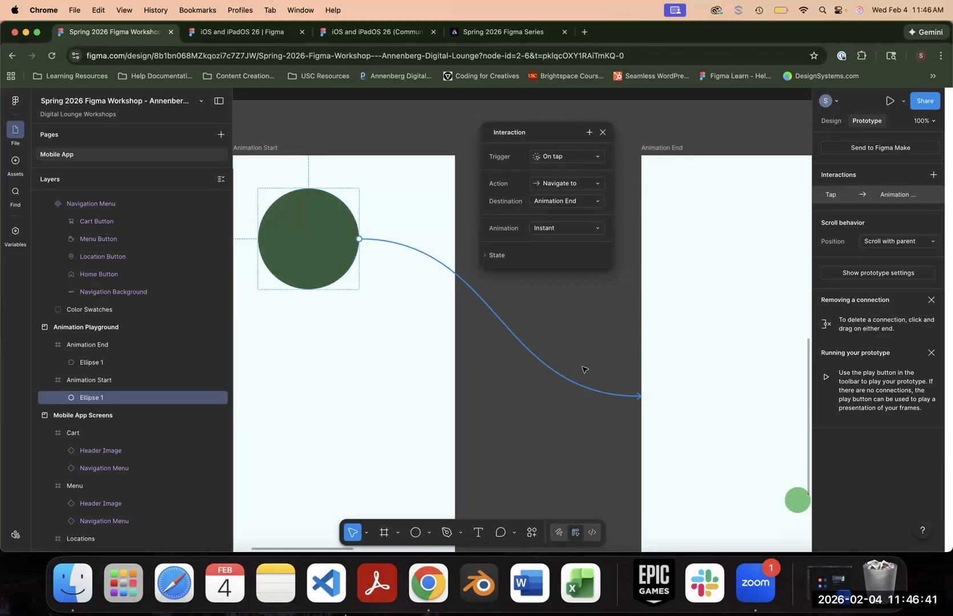
left_click(571, 158)
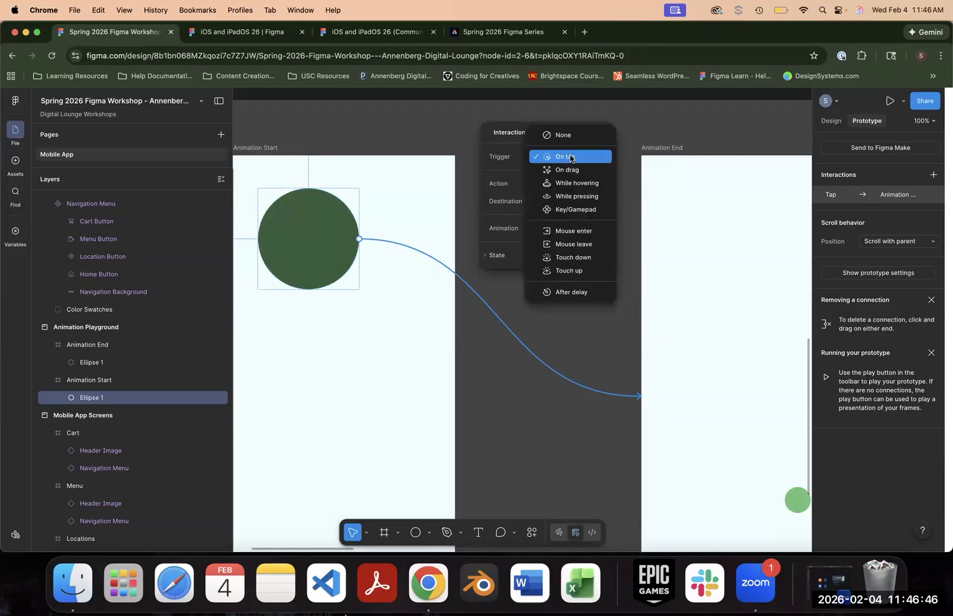
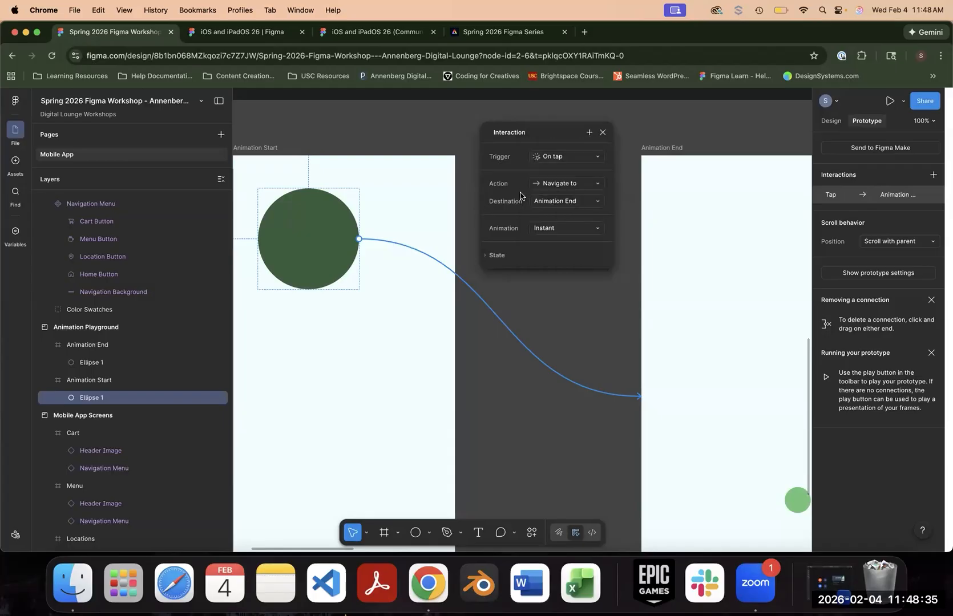
- Browse the available actions for the dark green circle's interaction, keep Navigate to, and dismiss the interaction settings
left_click(579, 186)
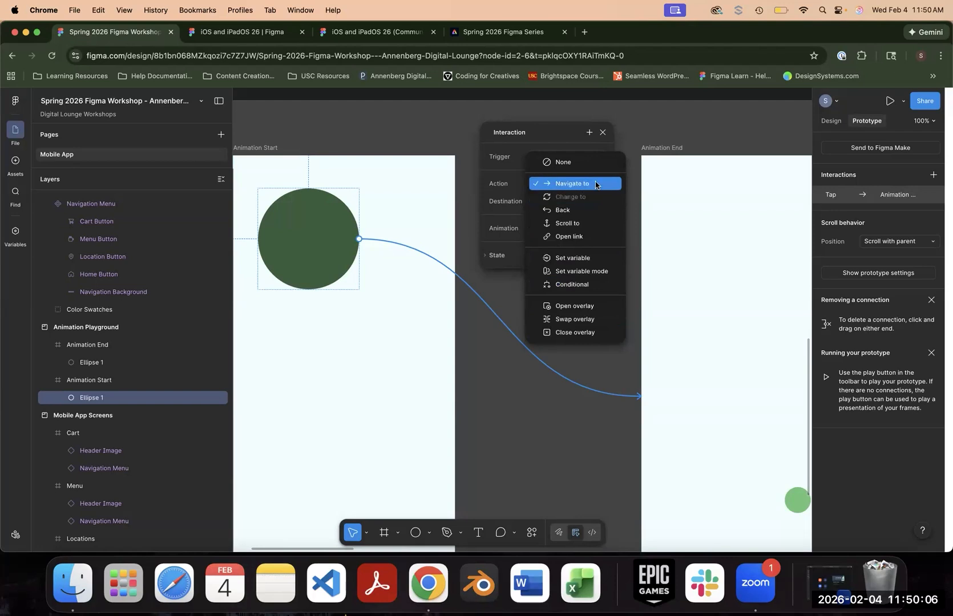
left_click(577, 185)
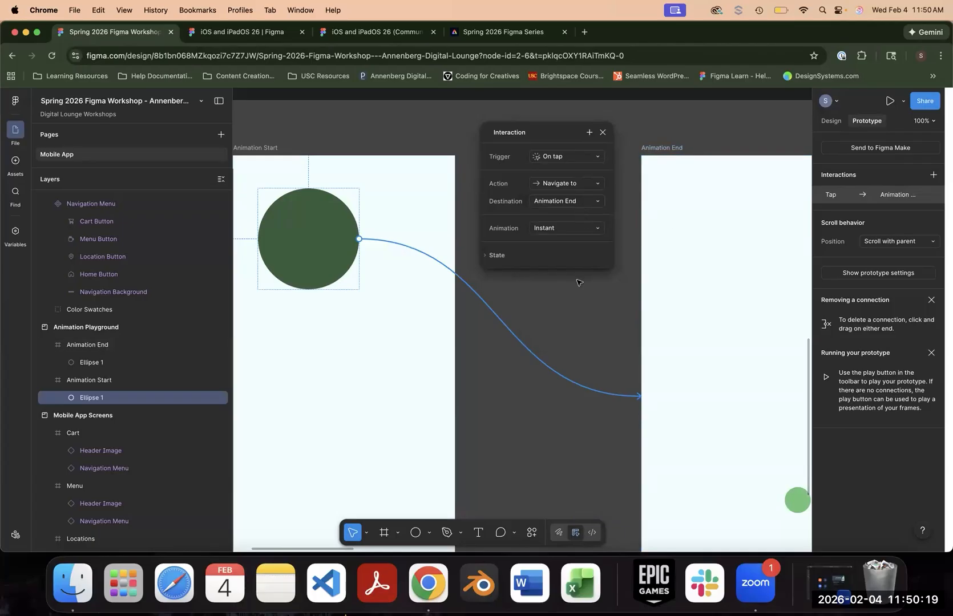
left_click(548, 323)
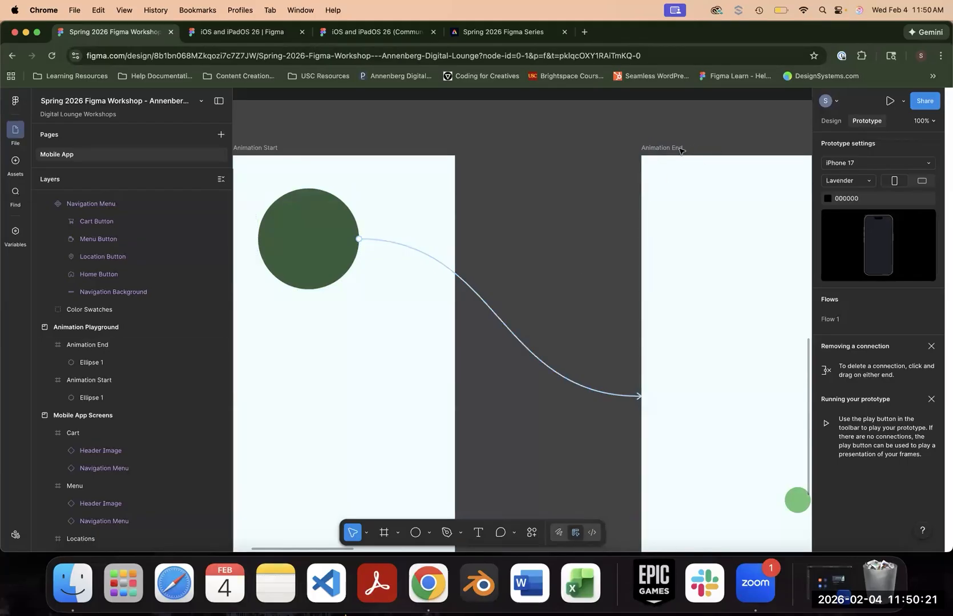
- Add an interaction directly to the Animation End frame and remove it again
left_click(681, 149)
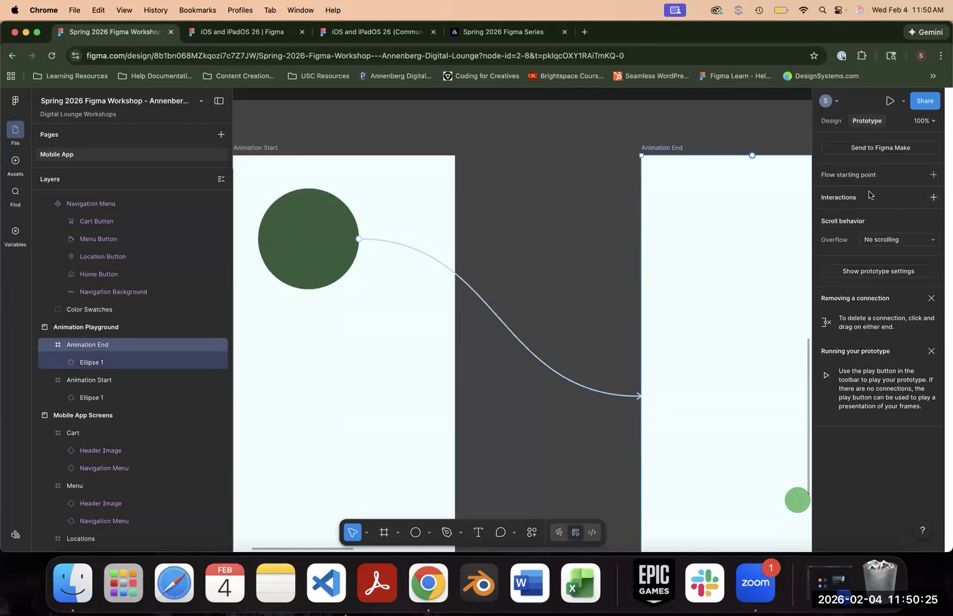
left_click(933, 198)
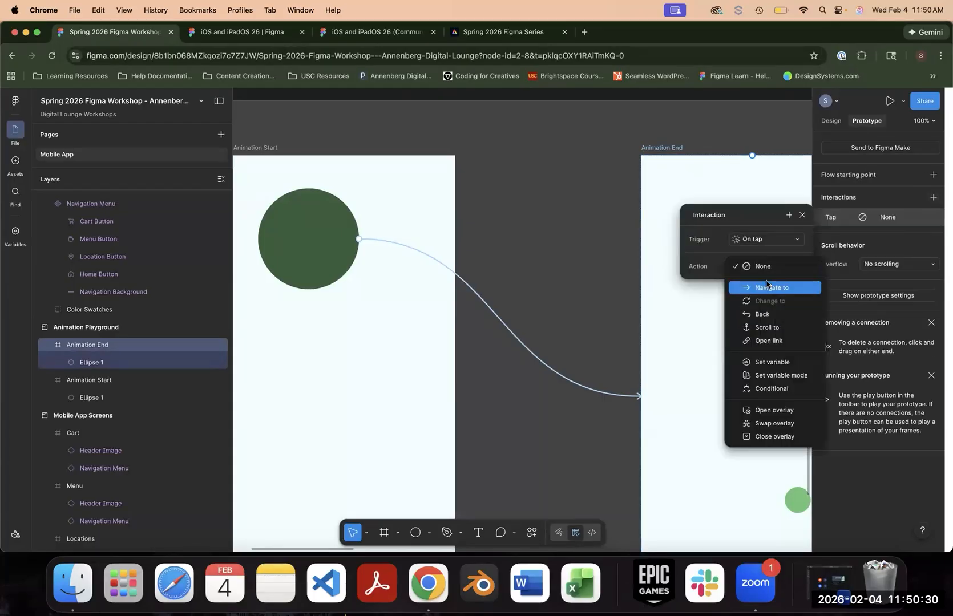
left_click(804, 214)
left_click(803, 215)
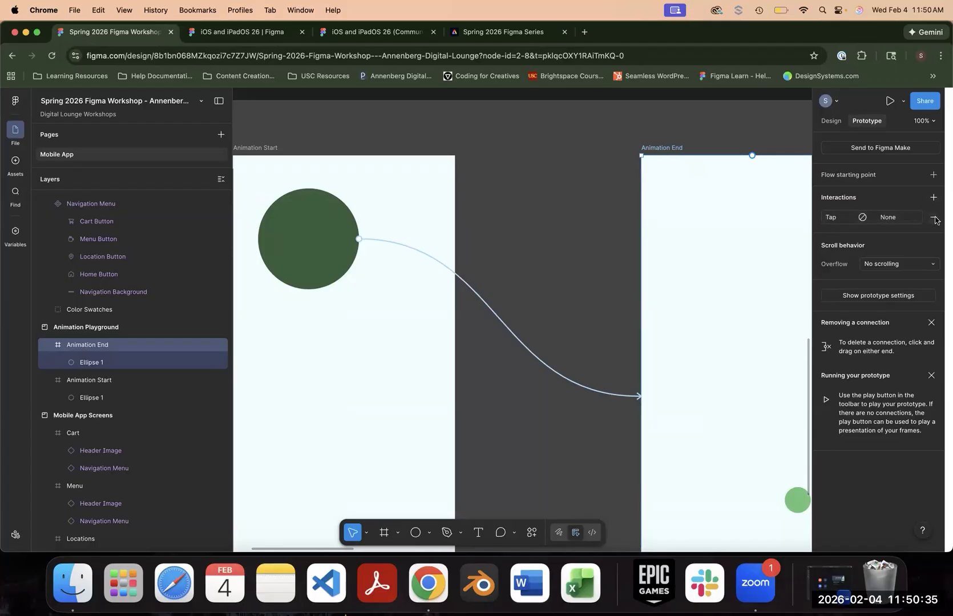
left_click(936, 218)
- Review the destination and animation options of the connection from the dark green circle to Animation End
left_click(455, 274)
left_click(481, 373)
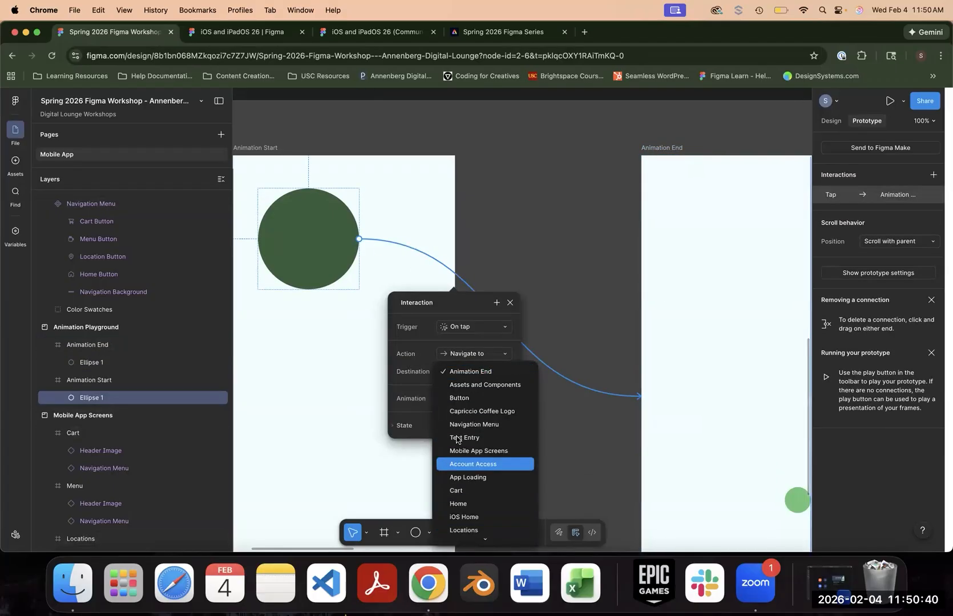
left_click(411, 375)
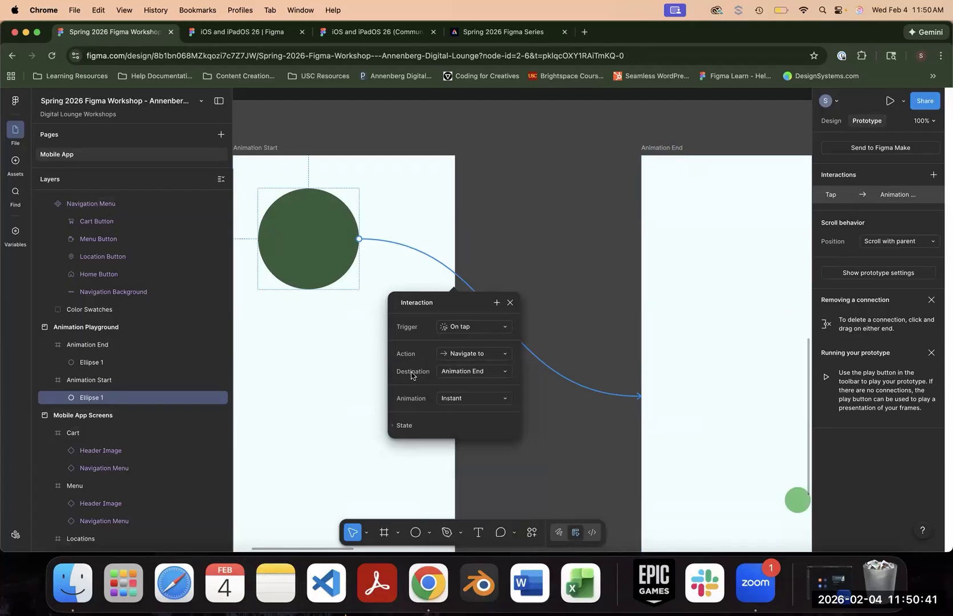
left_click(493, 400)
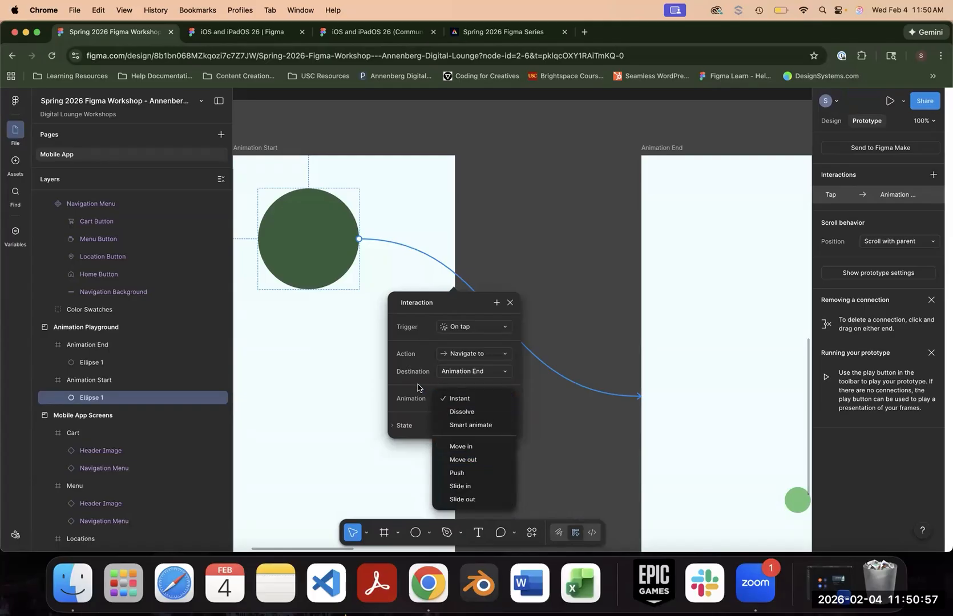
scroll(422, 379, "down", 1)
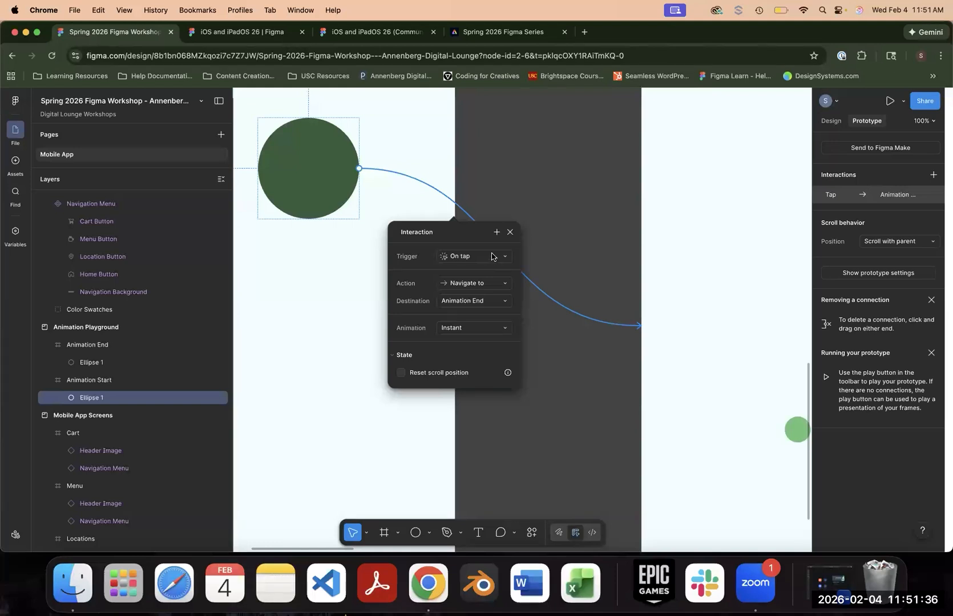
left_click(511, 231)
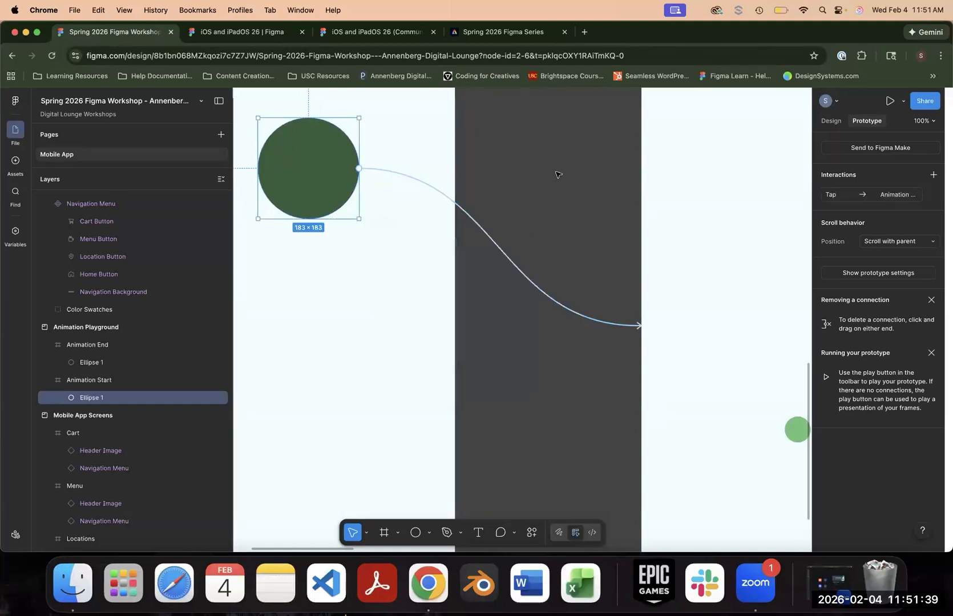
- Present the prototype in its own browser tab, check the phone view, and return to the design file
left_click(524, 164)
left_click_drag(519, 153, 538, 183)
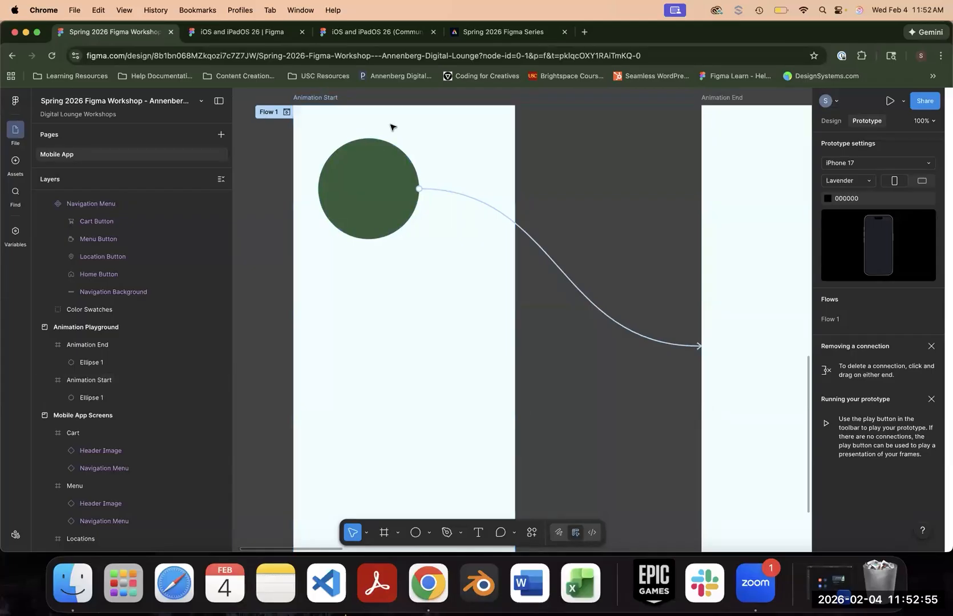
left_click(889, 102)
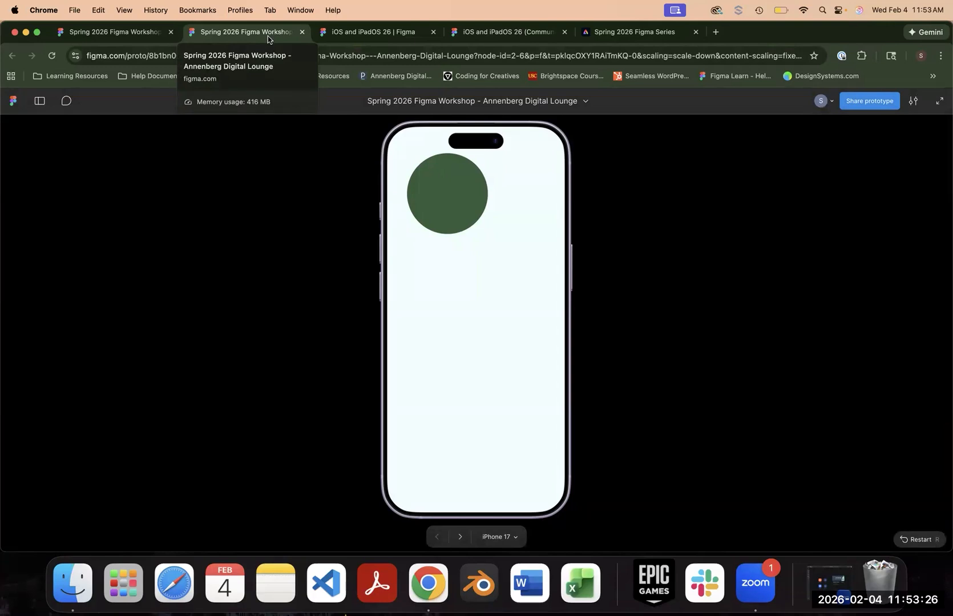
left_click(301, 32)
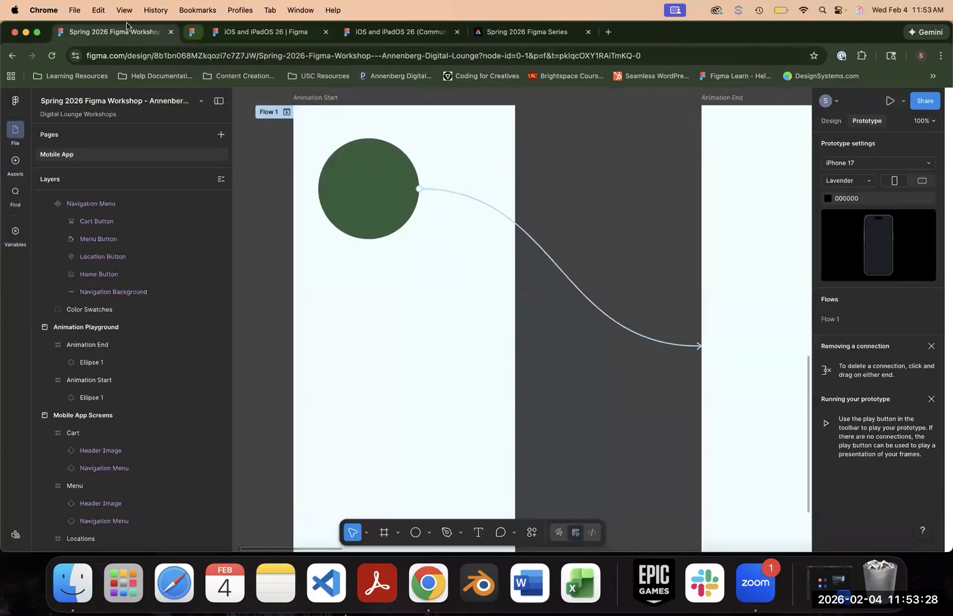
- Preview Flow 1 beside the Animation Start frame, shift the dark green circle slightly down and to the left, and close the preview
left_click(323, 205)
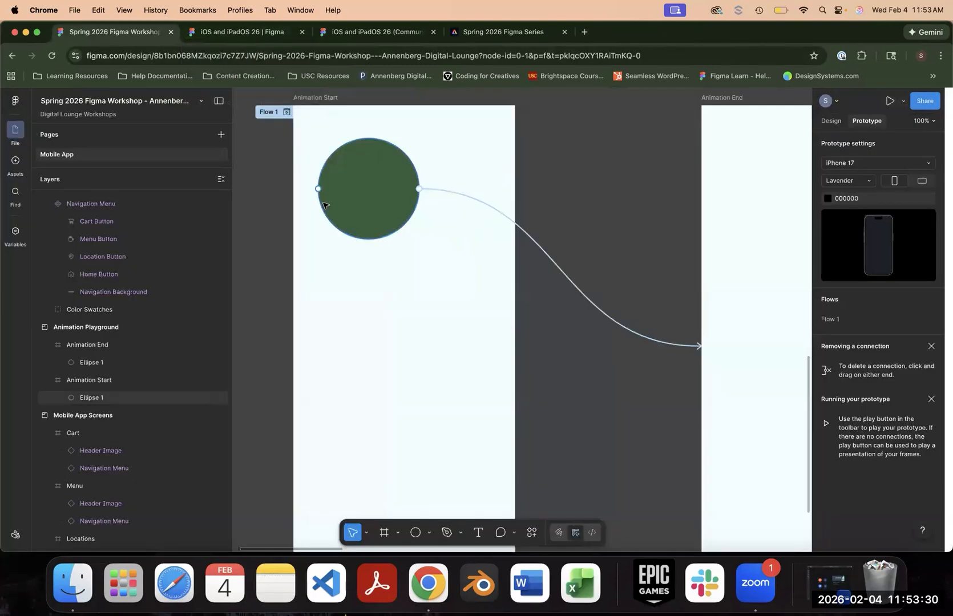
left_click(283, 111)
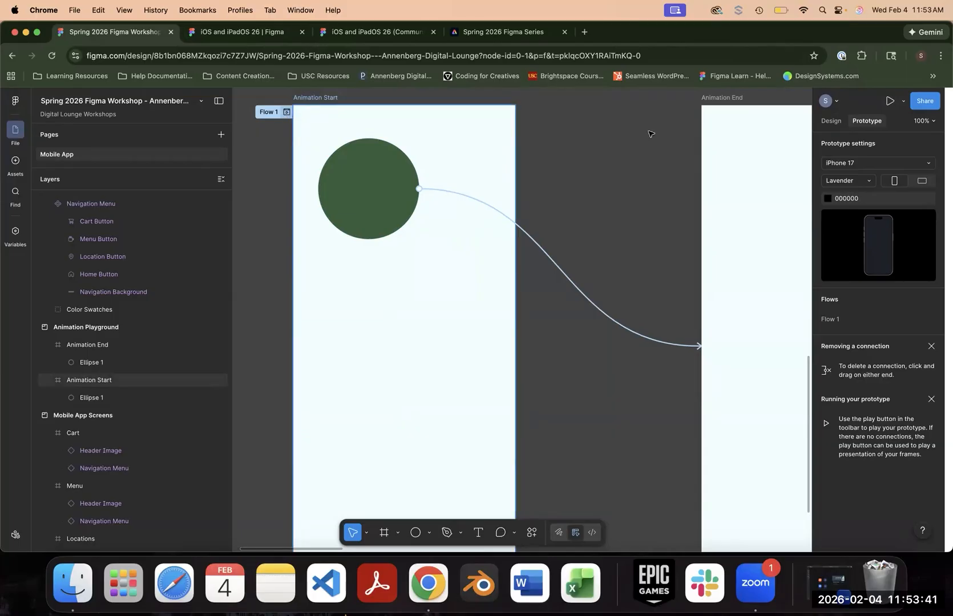
left_click(903, 102)
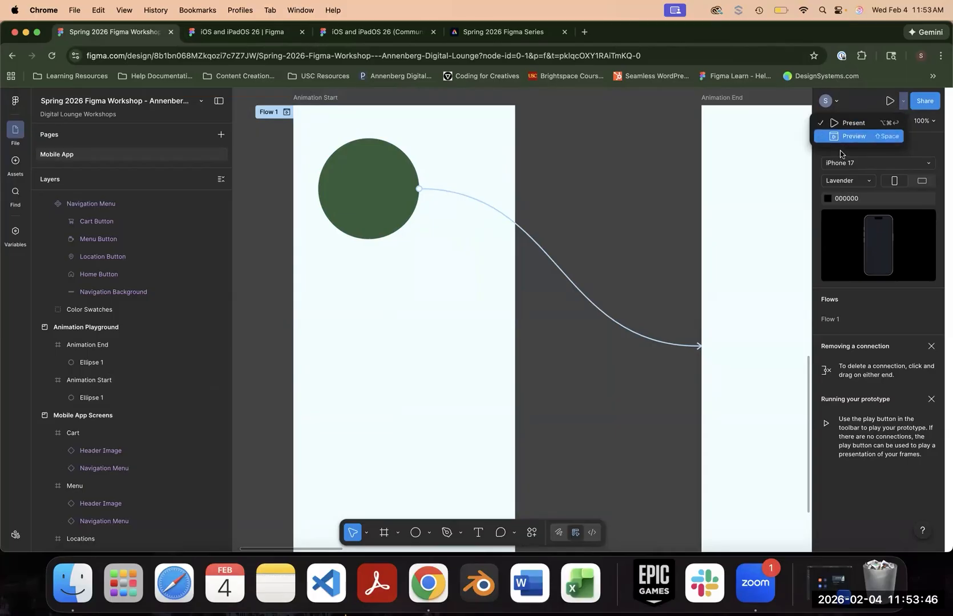
left_click(287, 112)
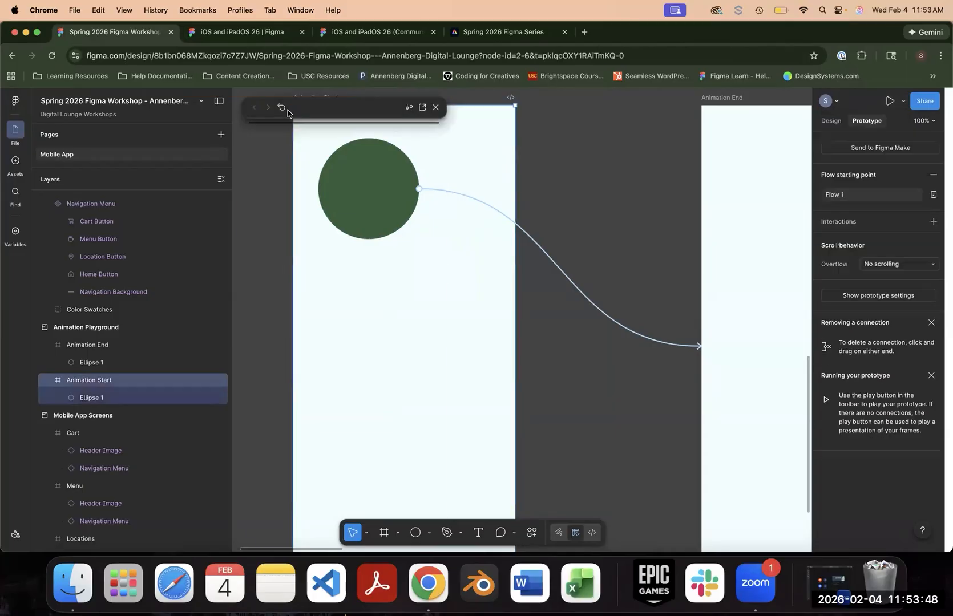
left_click_drag(346, 107, 170, 99)
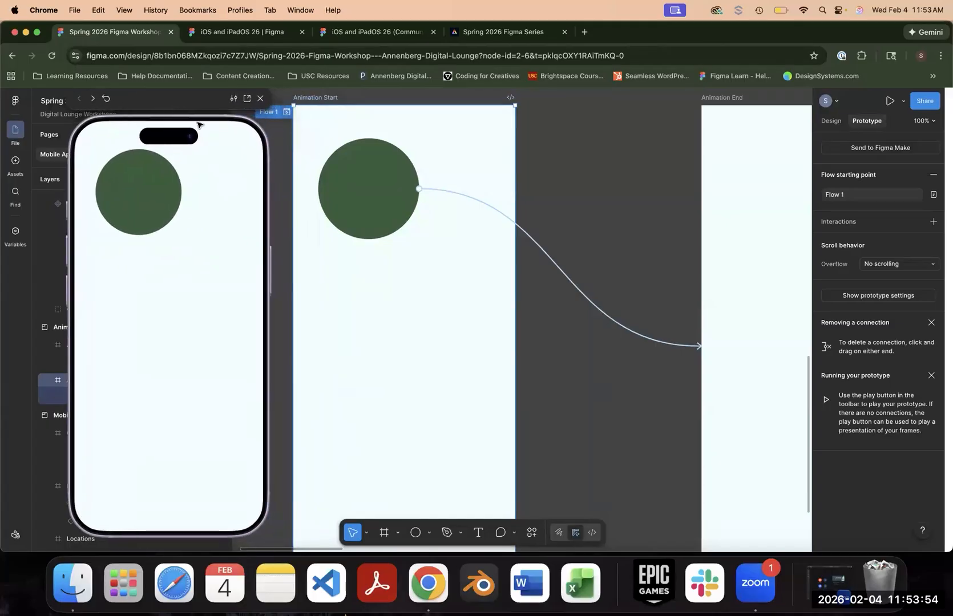
mouse_move(362, 183)
left_mouse_down()
mouse_move(355, 245)
mouse_move(418, 186)
mouse_move(352, 199)
left_mouse_up()
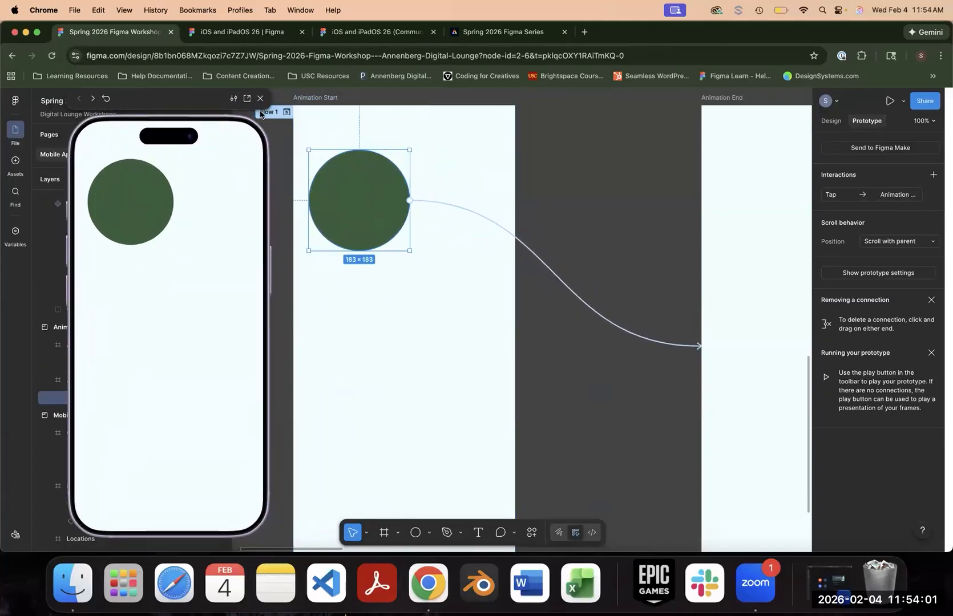
left_click(260, 98)
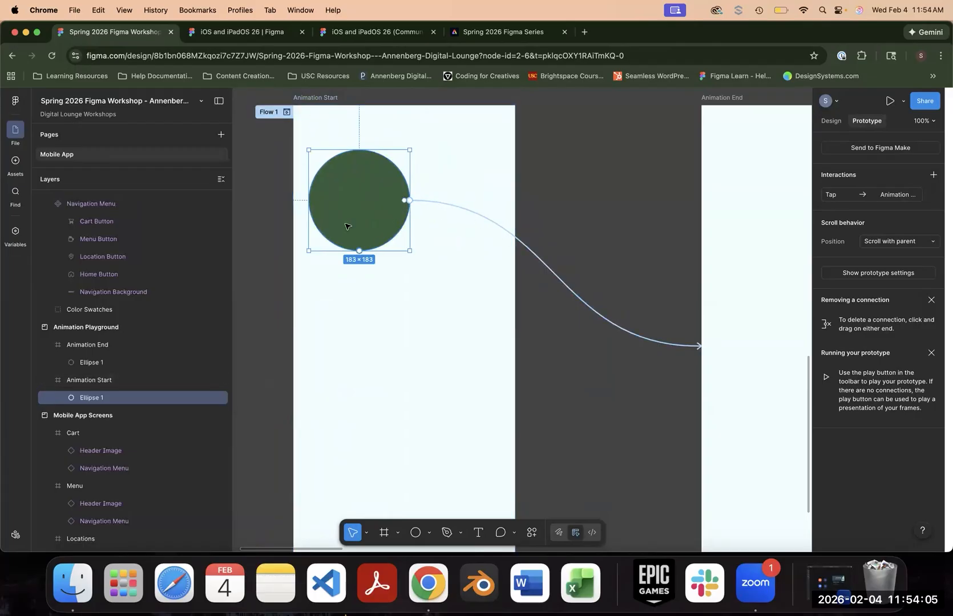
- Run the Flow 1 preview again and test the dark green circle's tap interaction
left_click(287, 113)
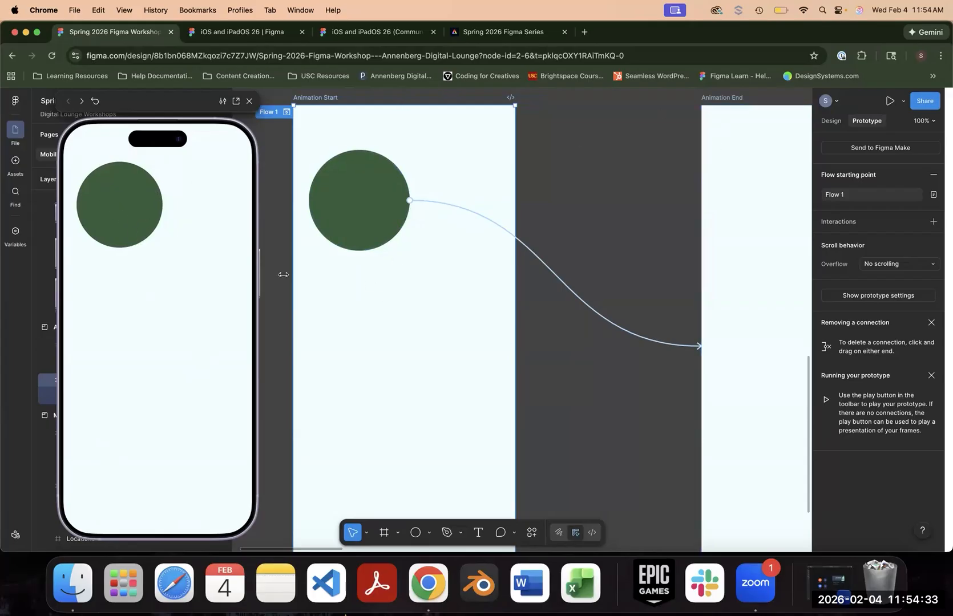
left_click(146, 216)
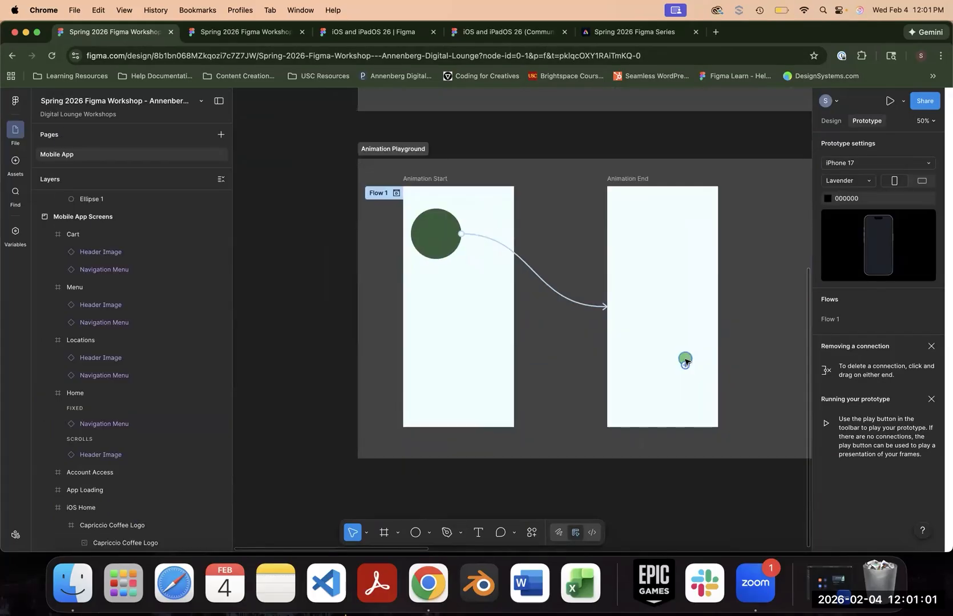
- Connect the light green circle in the Animation End frame back to the Animation Start frame with an instant On tap interaction
left_click(685, 358)
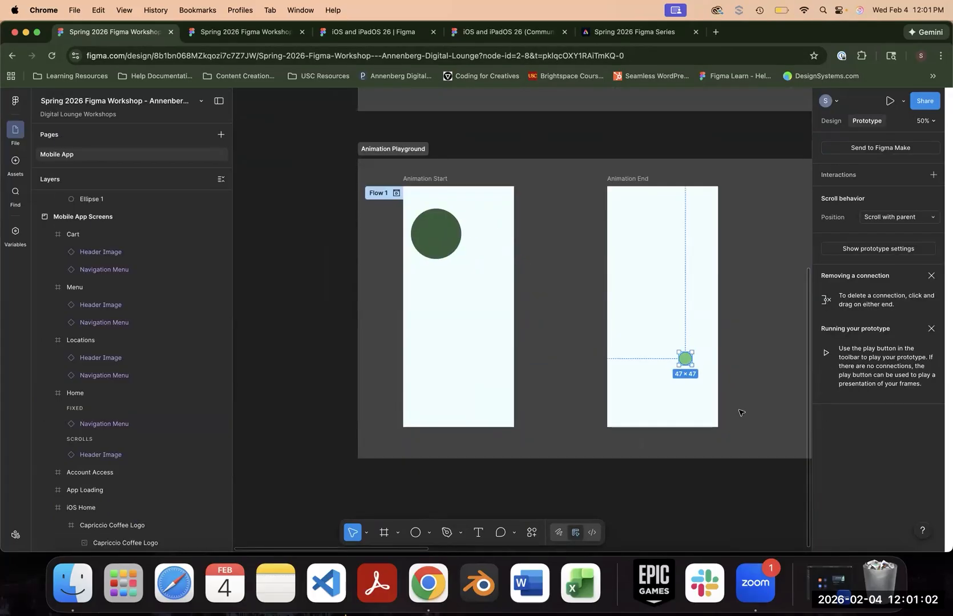
key("super+=")
left_click_drag(484, 290, 347, 209)
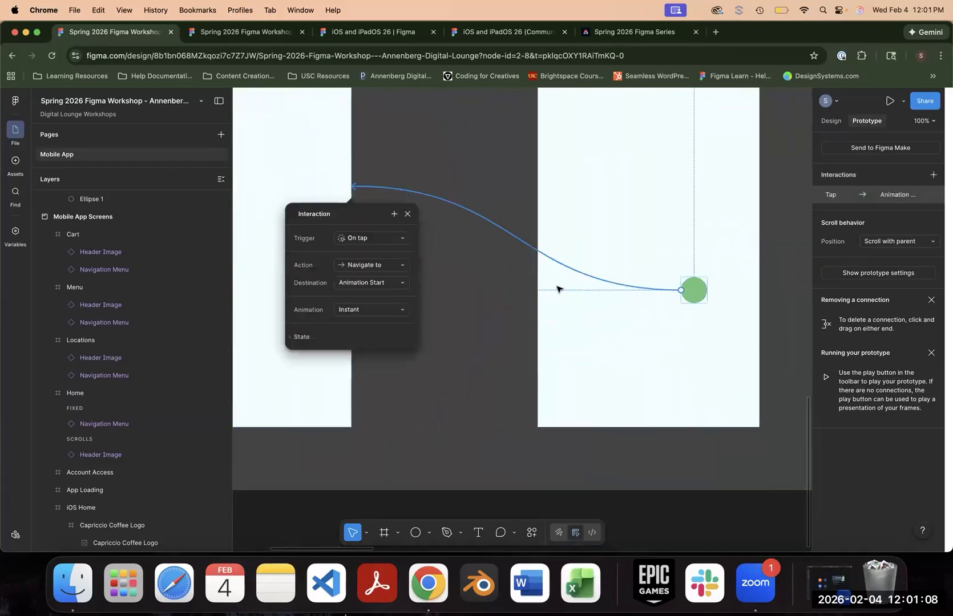
left_click(457, 148)
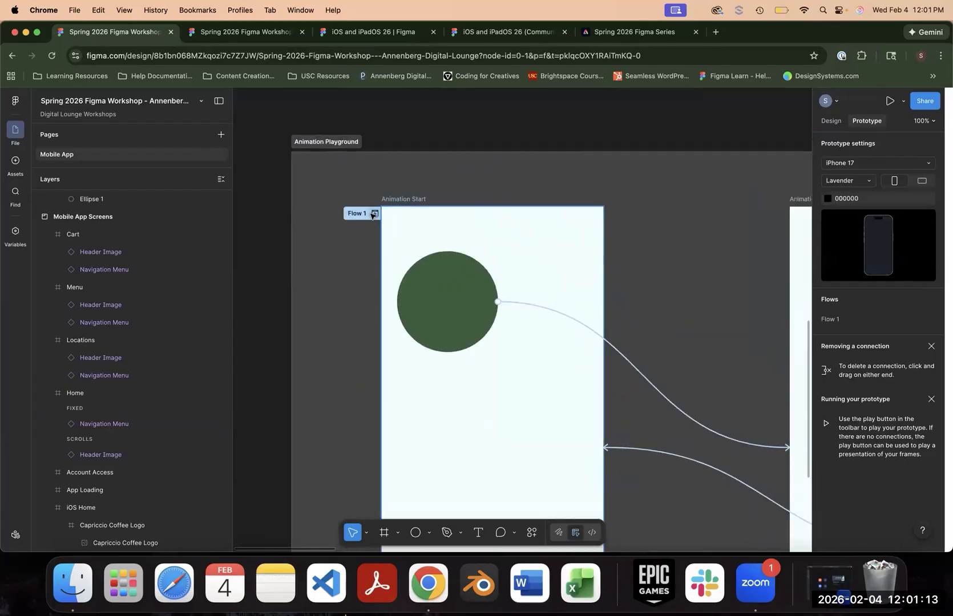
- Preview Flow 1 and test switching back and forth between both frames by tapping the dark and light green circles
left_click(375, 213)
left_click(116, 183)
left_click(197, 417)
left_click(126, 210)
left_click(195, 414)
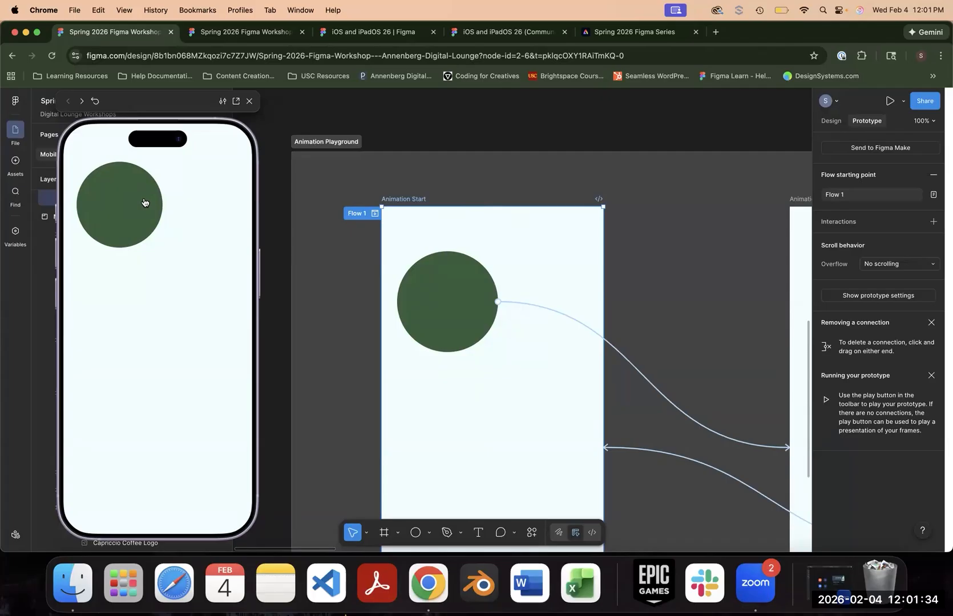
left_click(144, 202)
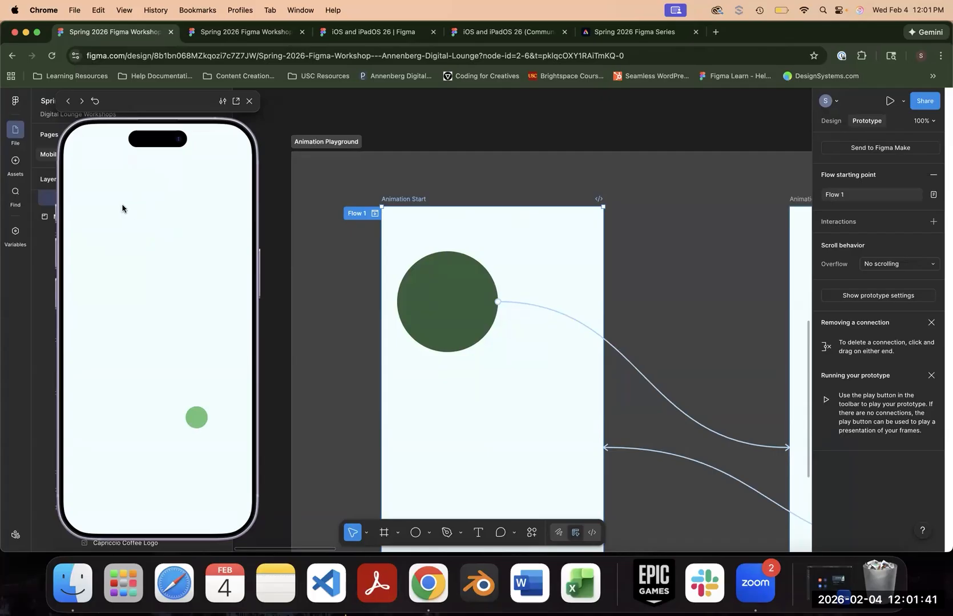
left_click(206, 419)
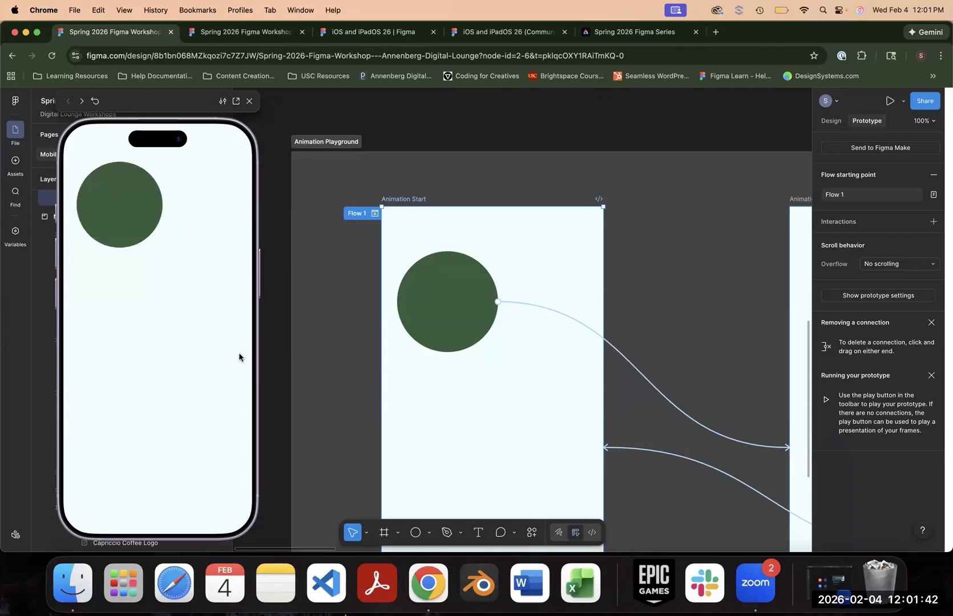
- Inspect the interaction settings through the connection line between the dark green circle and Animation End, and dismiss them
left_click(642, 377)
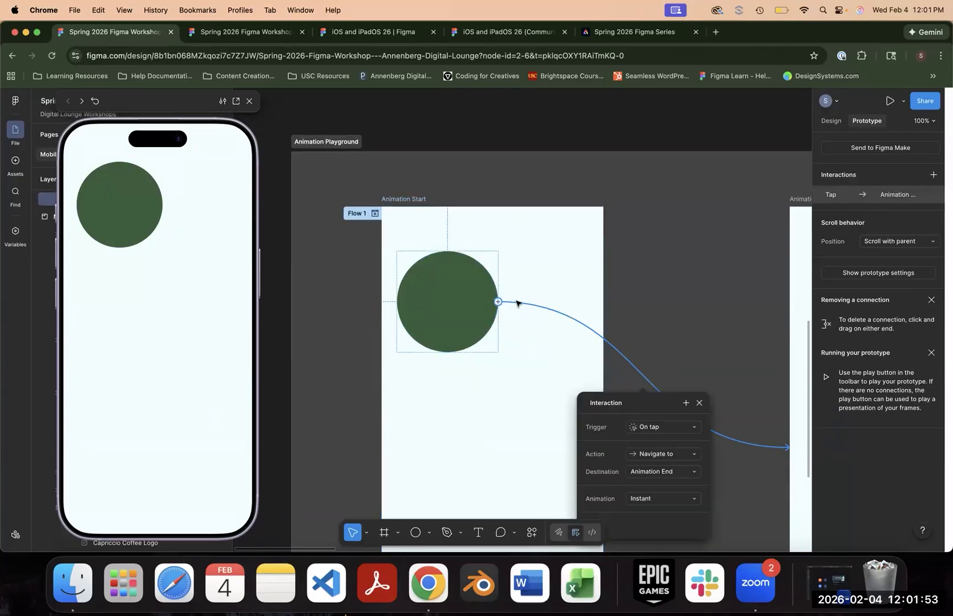
left_click(647, 367)
left_click_drag(647, 365, 680, 421)
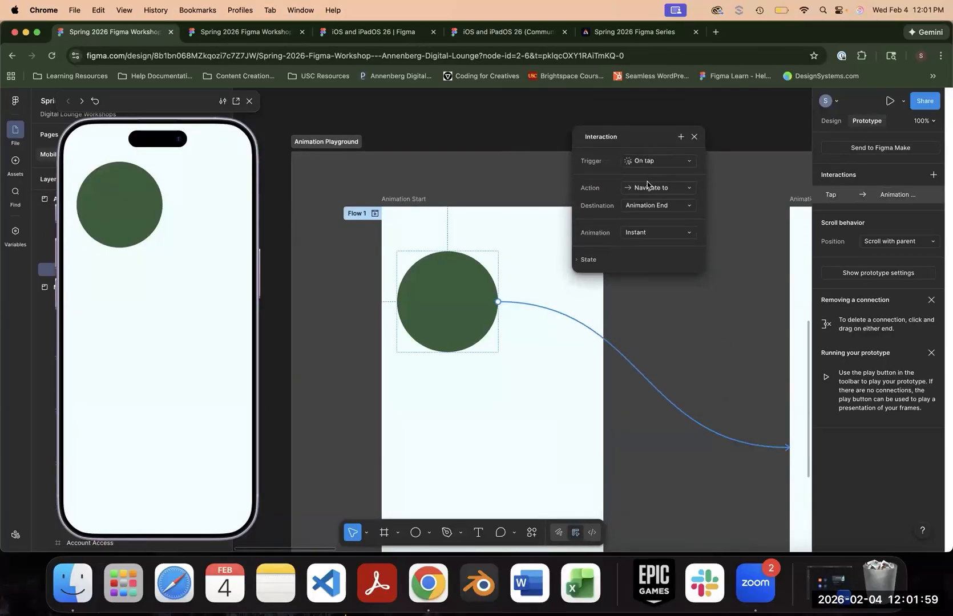
left_click(694, 136)
left_click(550, 286)
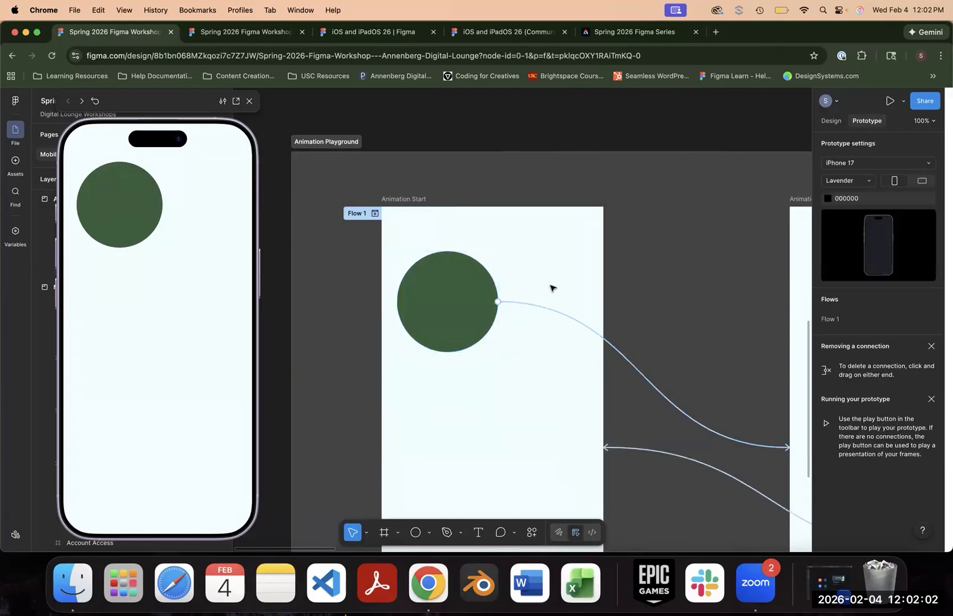
- Change the animation of the dark green circle's On tap interaction to Dissolve
left_click(444, 321)
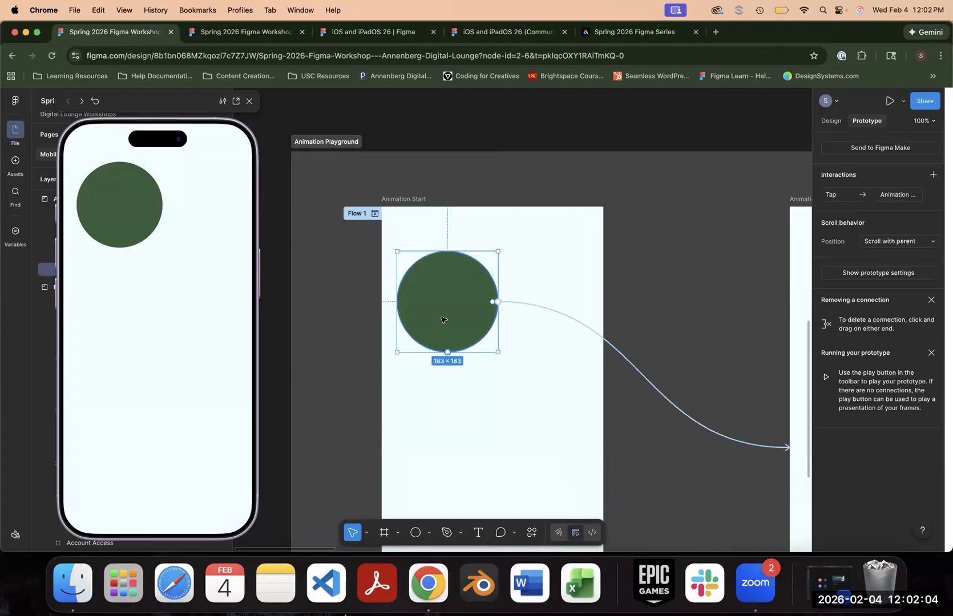
left_click(841, 197)
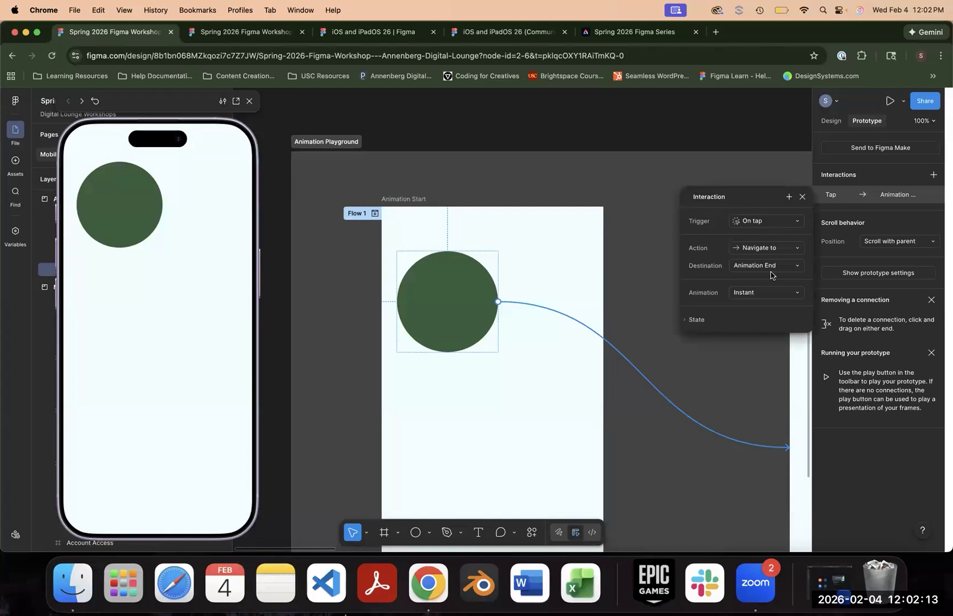
left_click(749, 295)
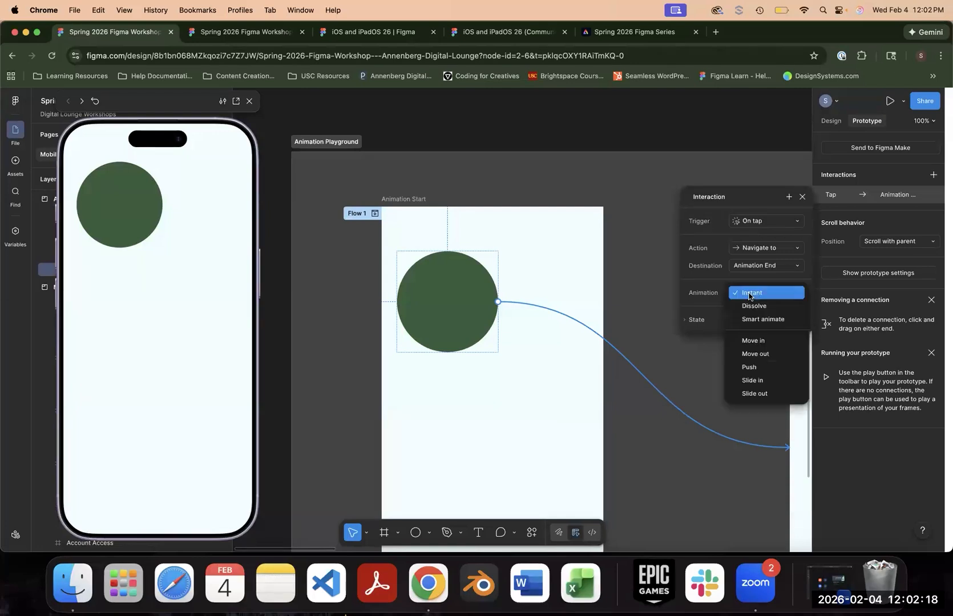
left_click(753, 306)
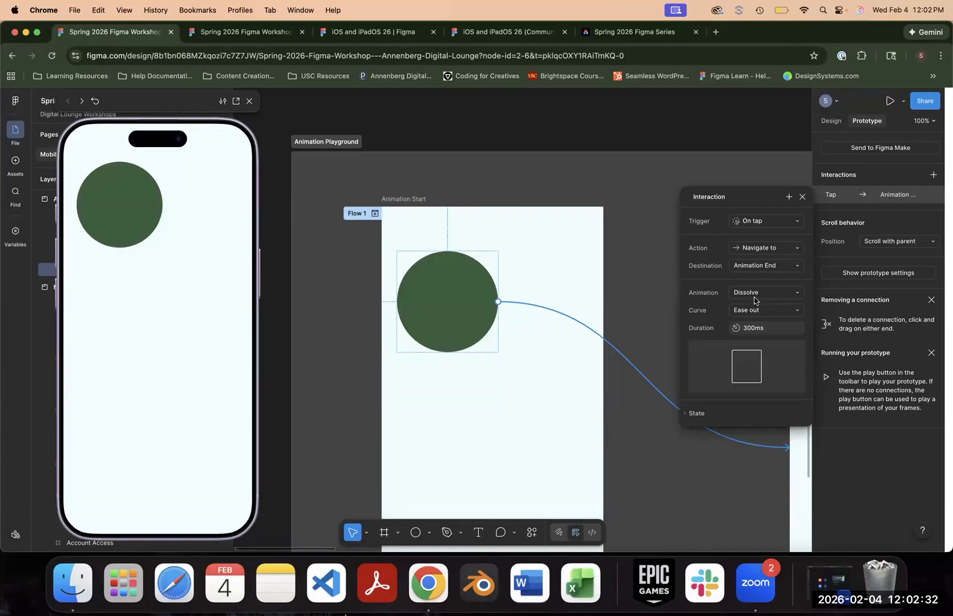
- Test the Dissolve transition in the preview by tapping the dark green and light green circles
left_click(120, 213)
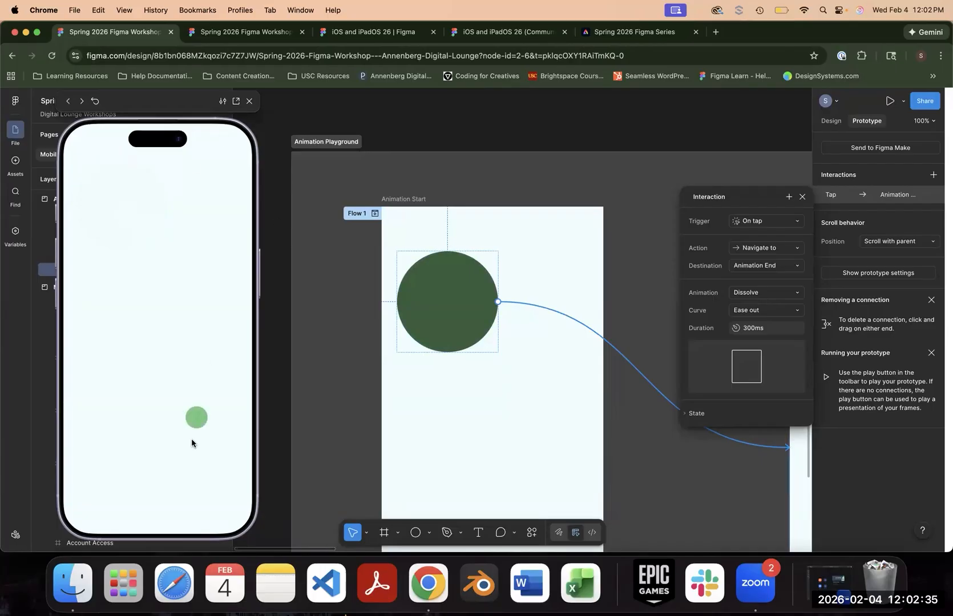
left_click(195, 417)
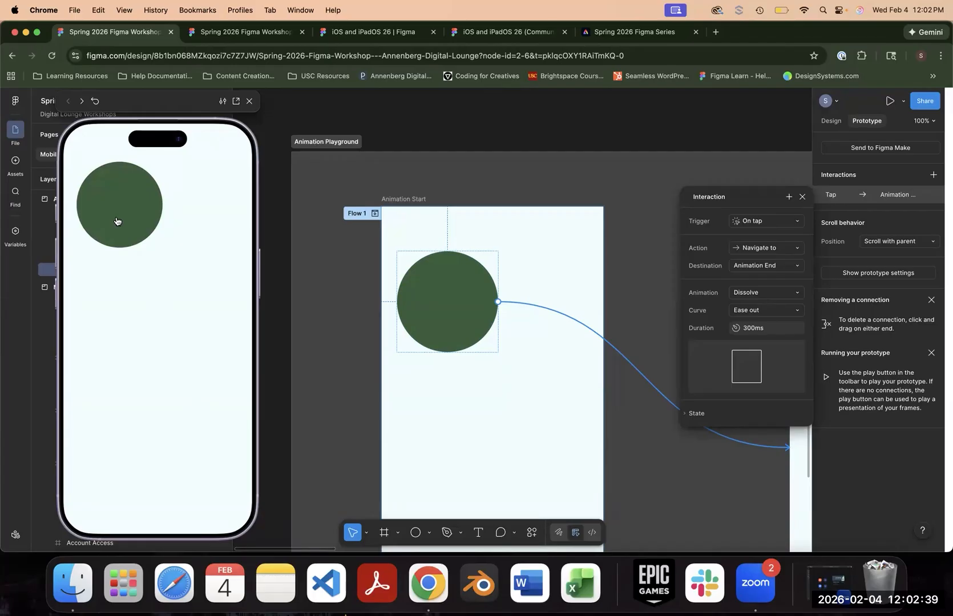
left_click(116, 221)
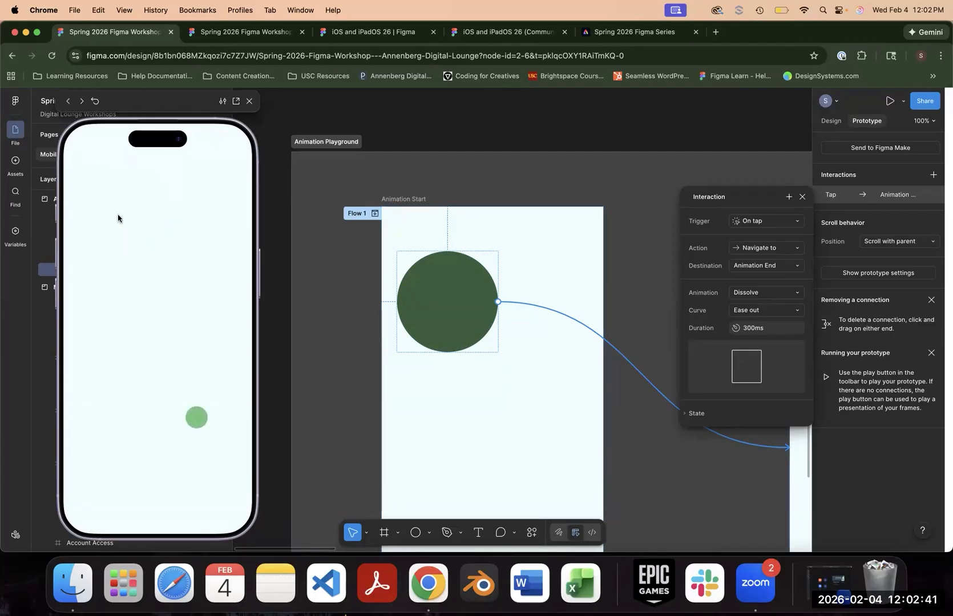
- Set the Dissolve duration to 3 seconds and test the slower transition in the preview
left_click(774, 332)
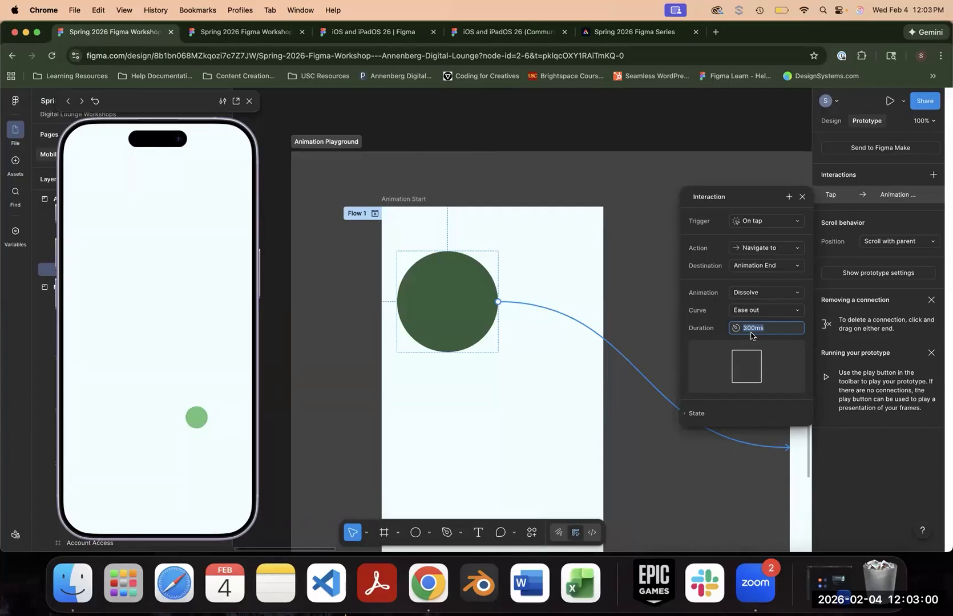
type("3s")
key("Return")
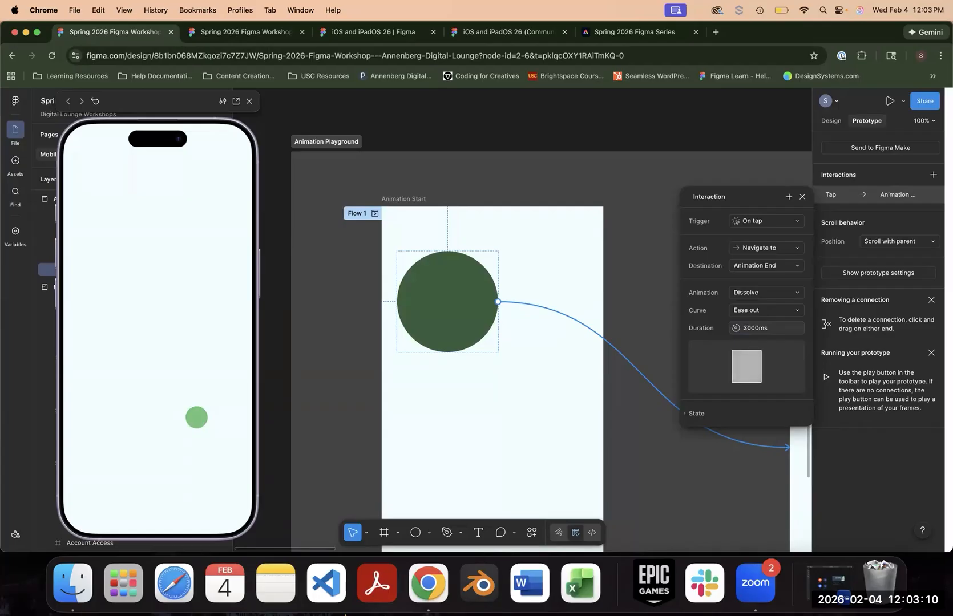
left_click(132, 204)
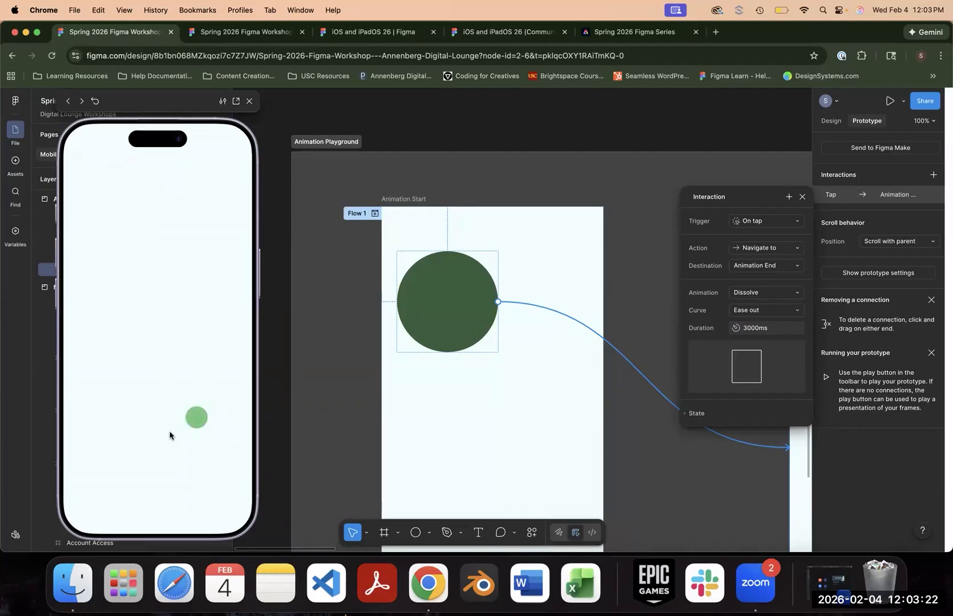
left_click(131, 219)
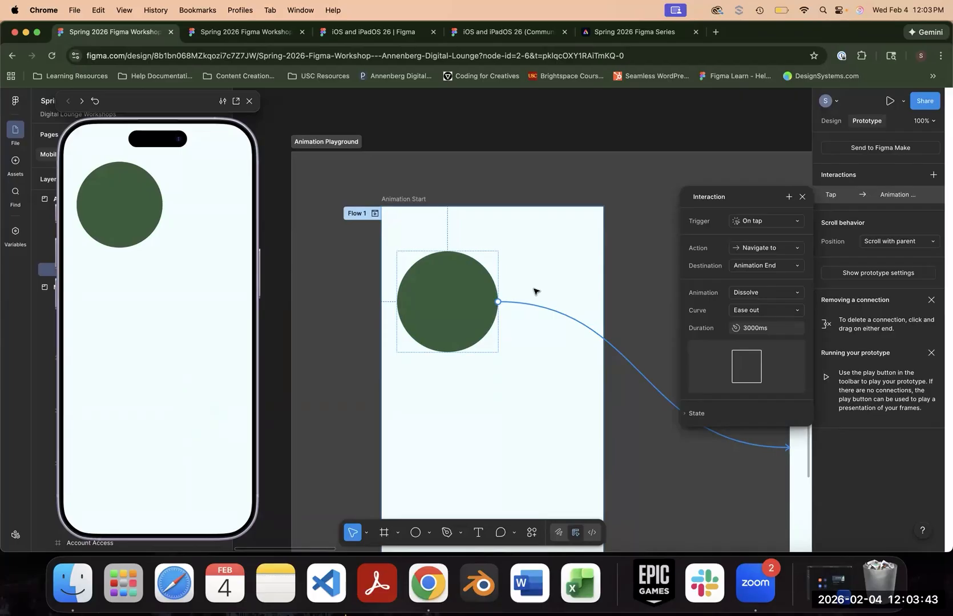
- Set the Dissolve curve to Linear and test it in the preview by tapping the dark green circle
left_click(774, 311)
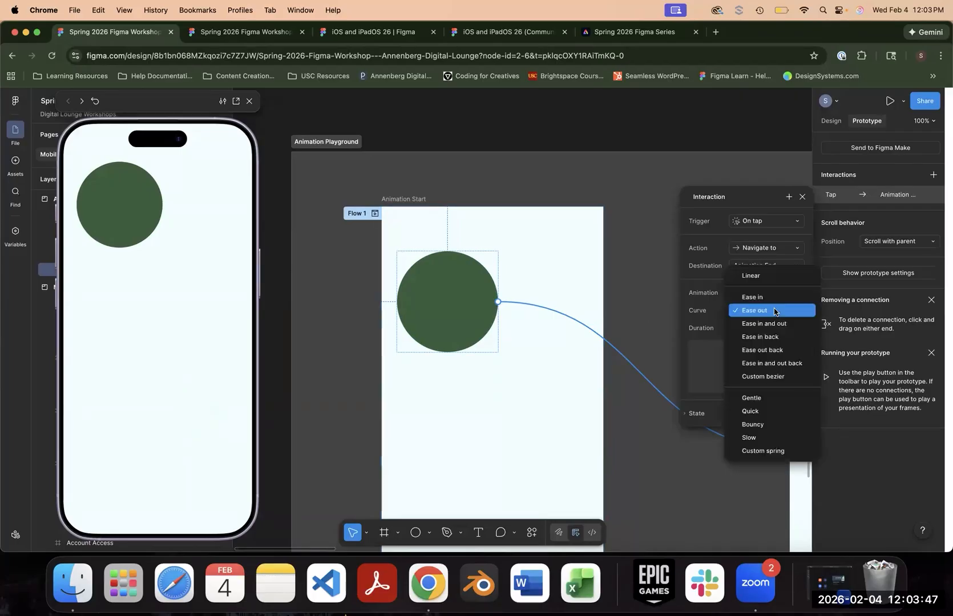
left_click(697, 320)
left_click(762, 311)
left_click(748, 276)
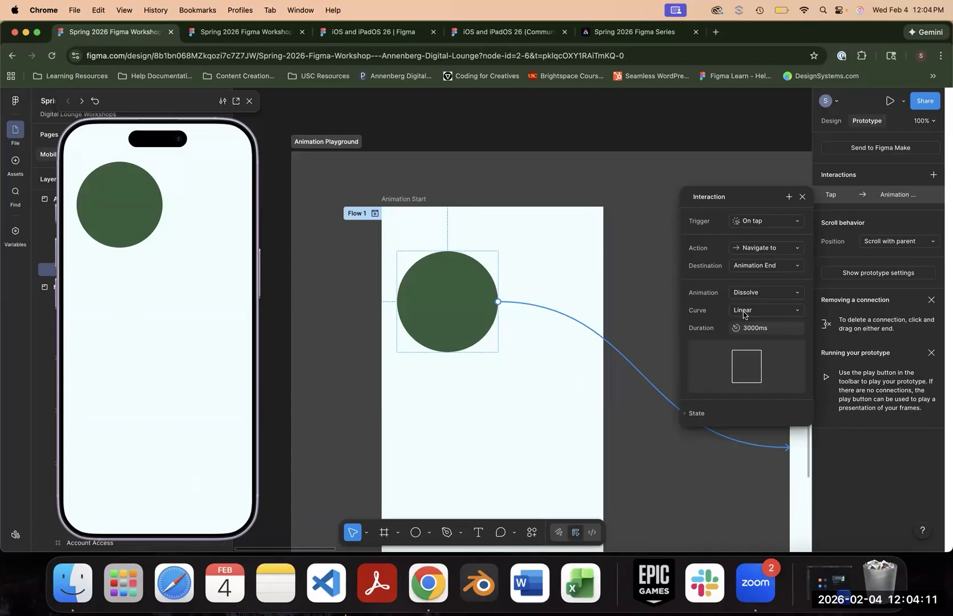
left_click(130, 206)
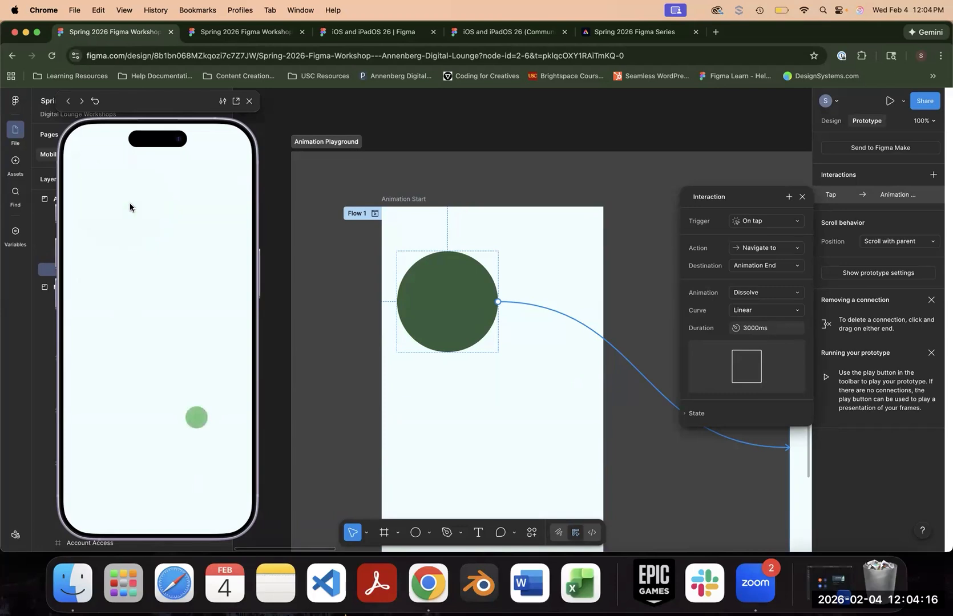
- Switch the Dissolve curve to Ease in and test the transition between both circles in the preview
left_click(764, 310)
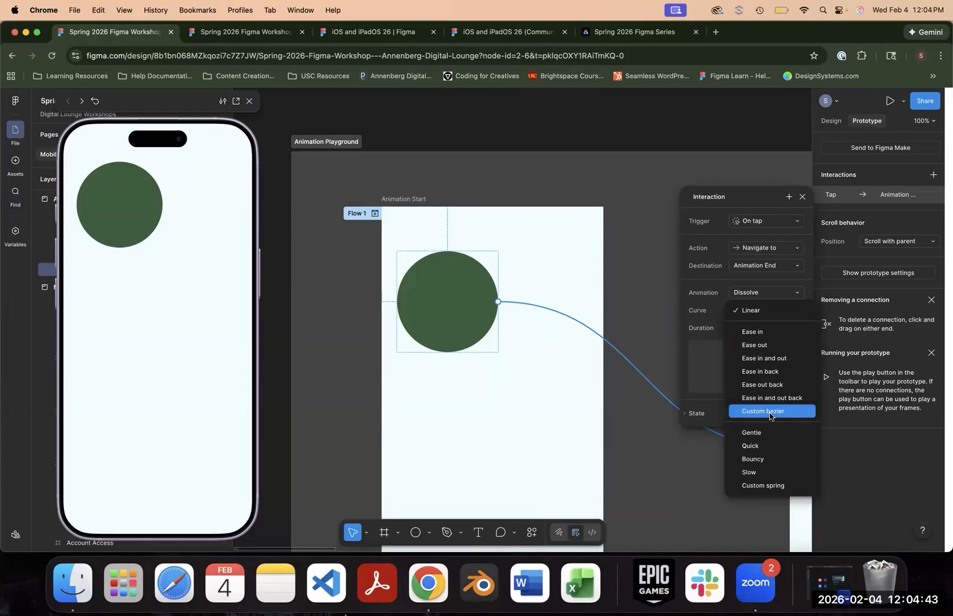
left_click(765, 334)
left_click(120, 213)
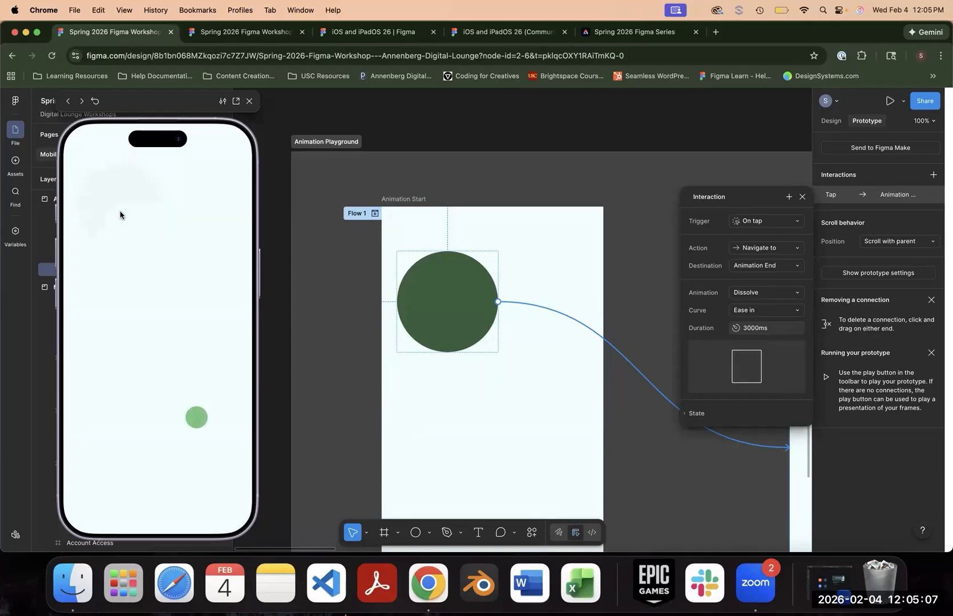
left_click(190, 423)
left_click(106, 212)
- Switch the Dissolve curve to Ease out and test it on the dark green circle in the preview
left_click(791, 311)
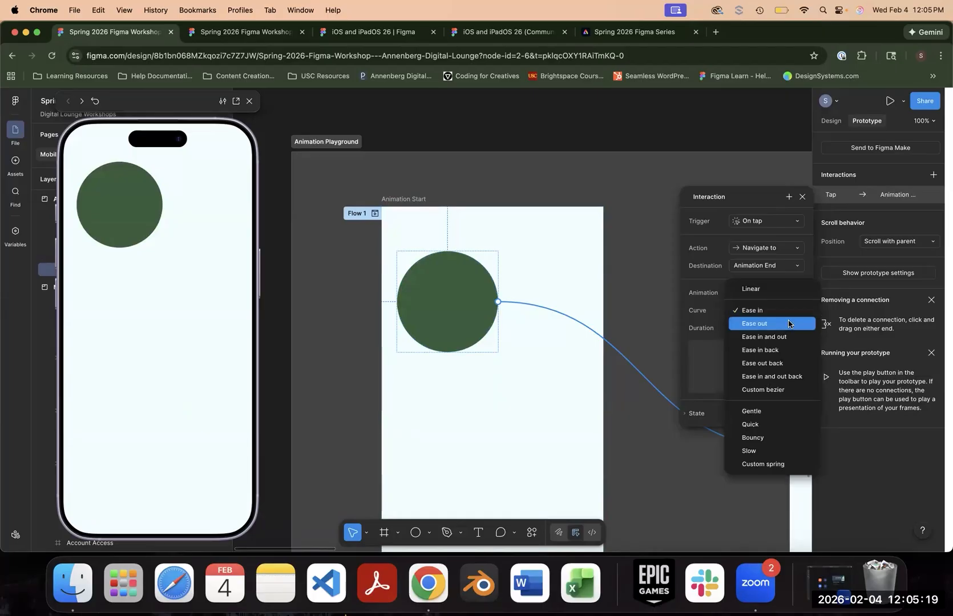
left_click(788, 323)
left_click(147, 209)
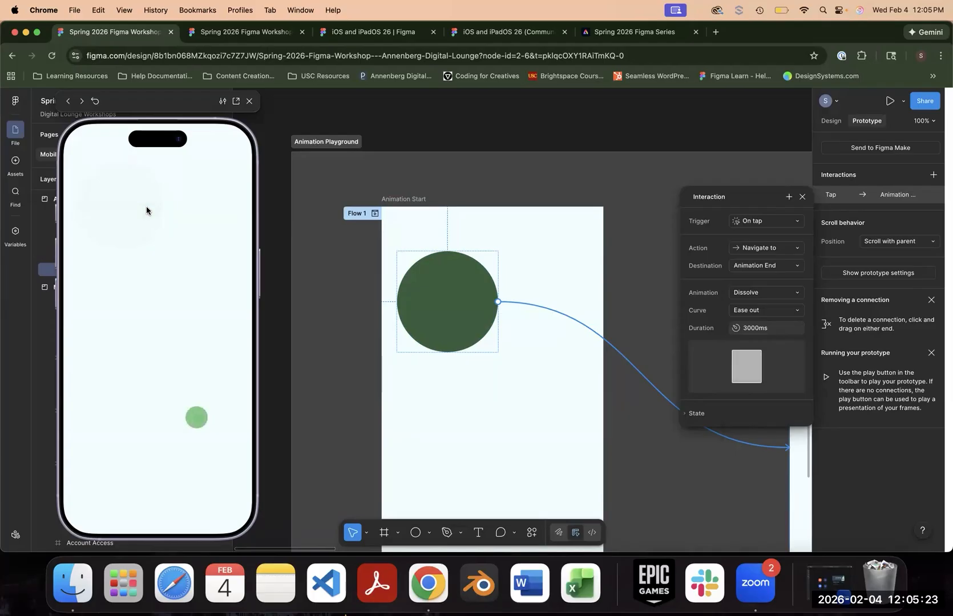
- Switch the Dissolve curve to Ease in and out and test the transition between both circles in the preview
left_click(765, 310)
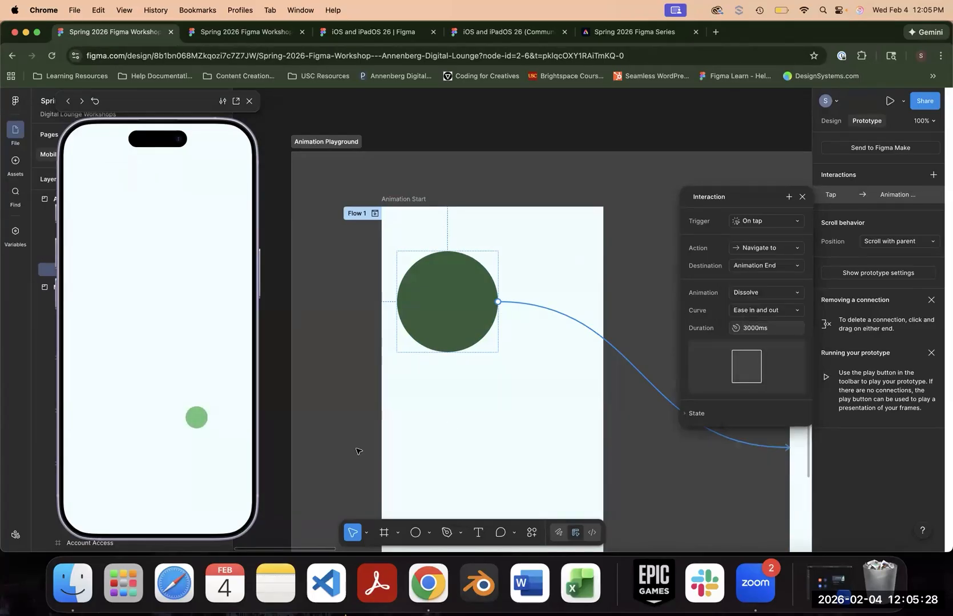
left_click(200, 417)
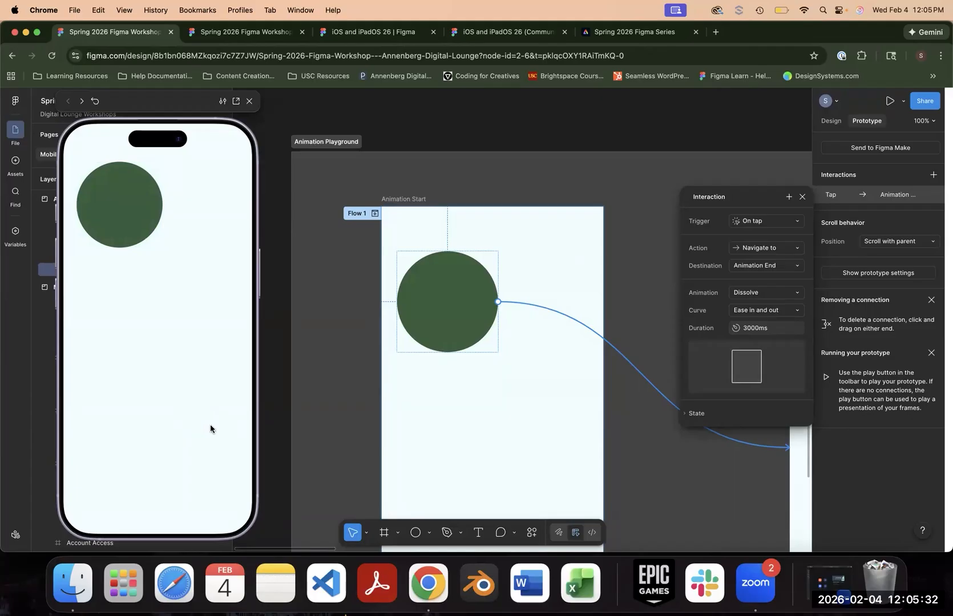
left_click(153, 224)
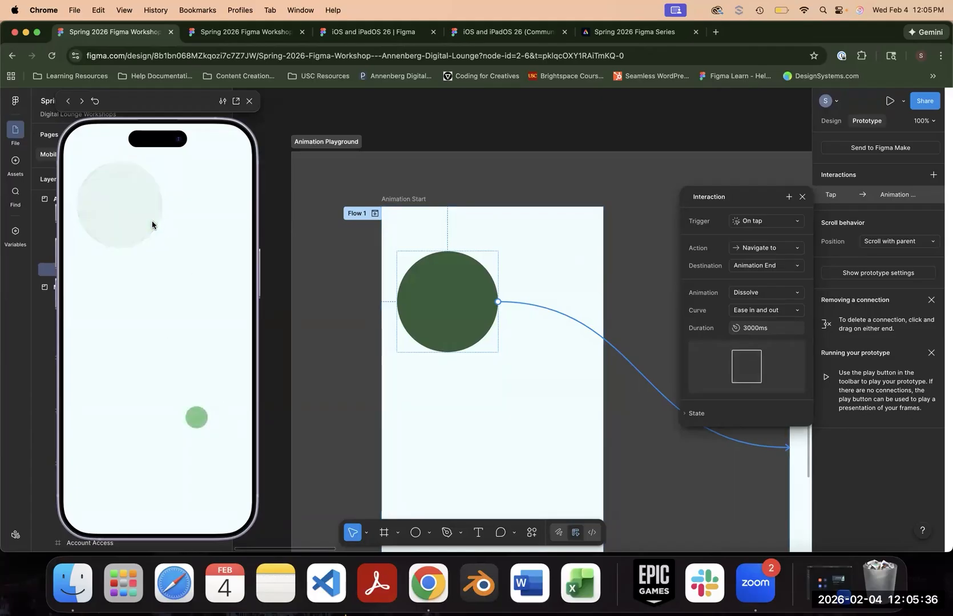
- Set the curve to Linear, convert it to Custom bezier, and examine its graph
left_click(764, 310)
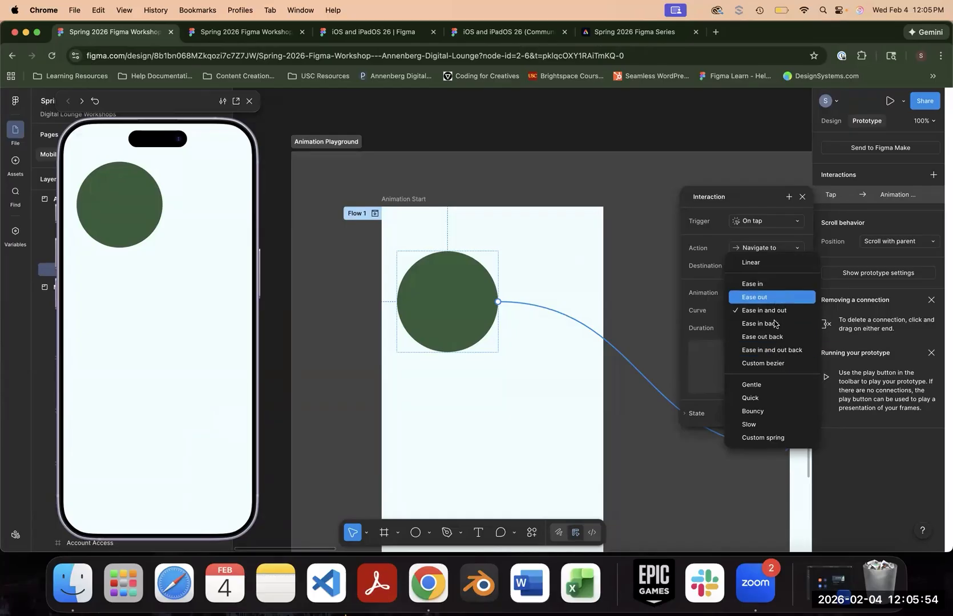
left_click(759, 265)
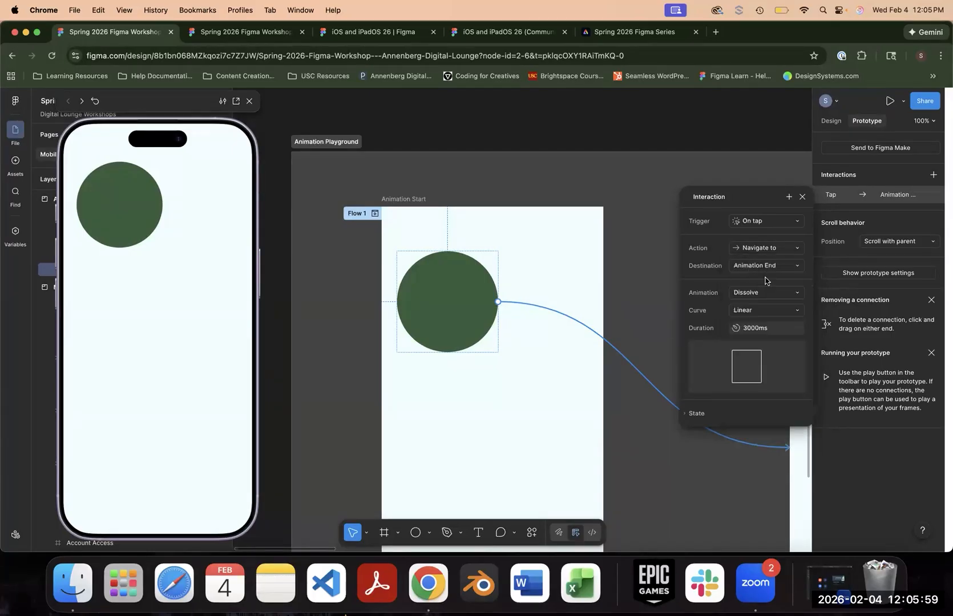
left_click(766, 311)
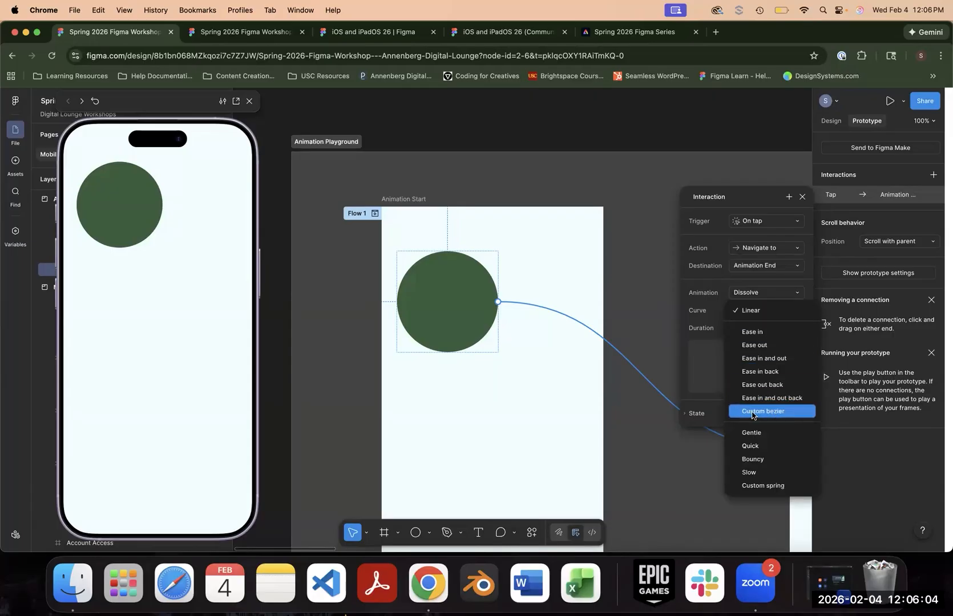
left_click(783, 412)
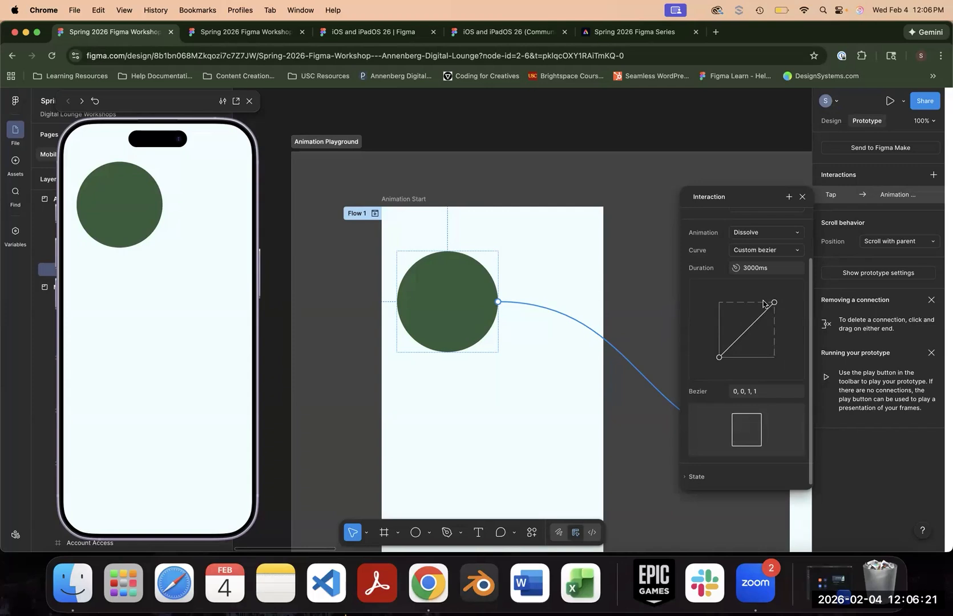
- Set the curve to Ease in, convert it to Custom bezier, and examine its graph
left_click(767, 251)
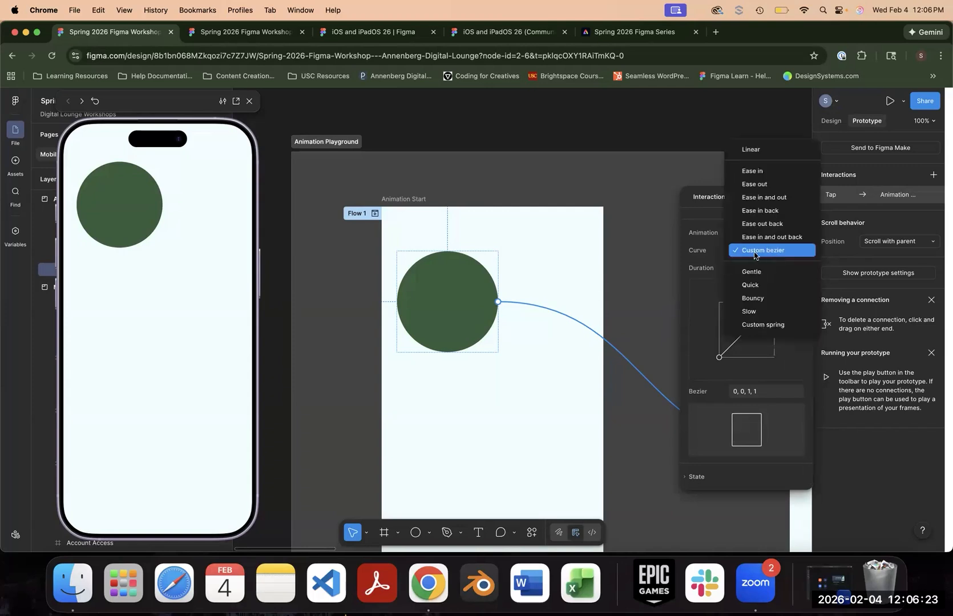
left_click(765, 170)
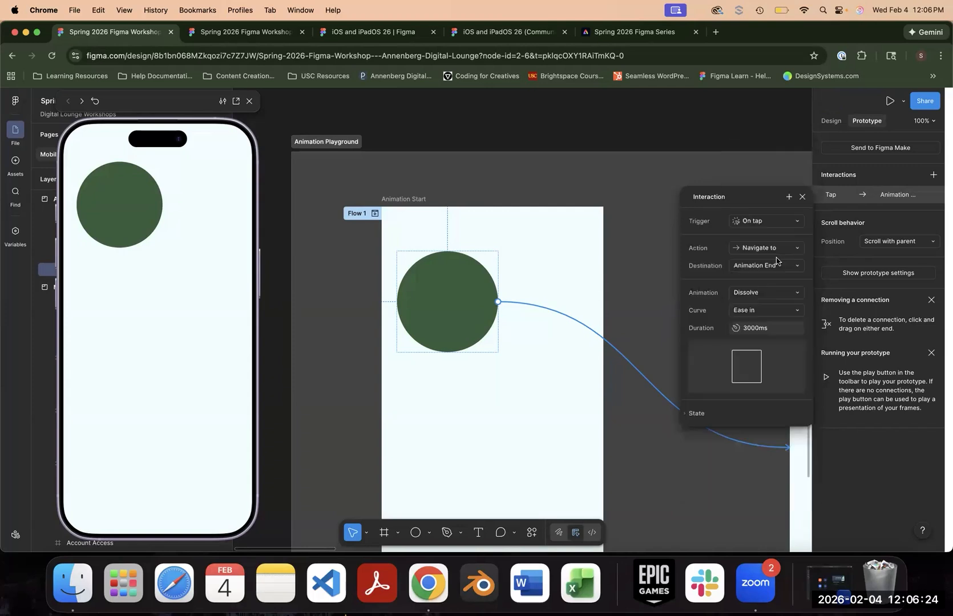
left_click(768, 311)
left_click(768, 386)
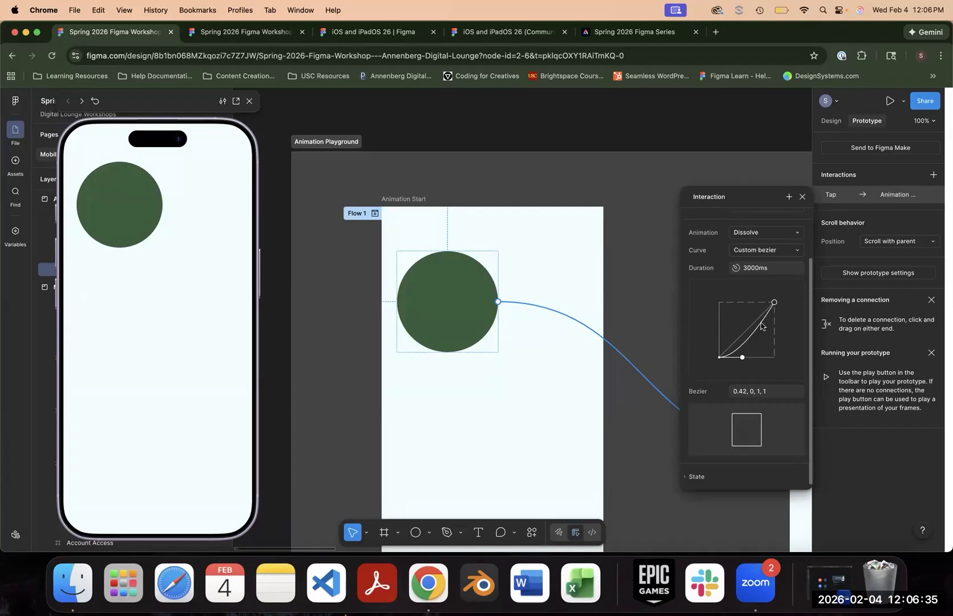
- Set the curve to Ease in and out, convert it to Custom bezier, and examine its graph
left_click(765, 250)
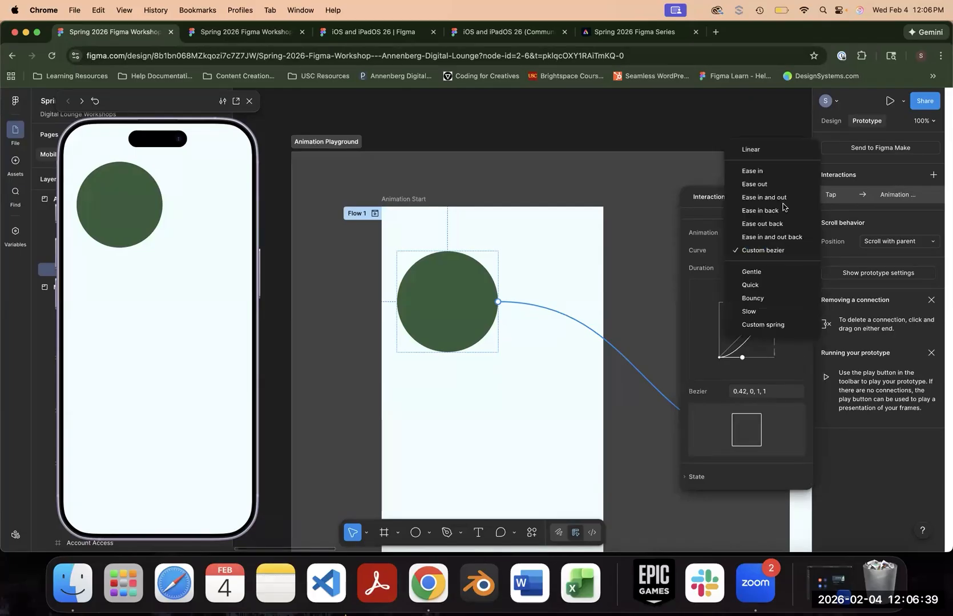
left_click(785, 197)
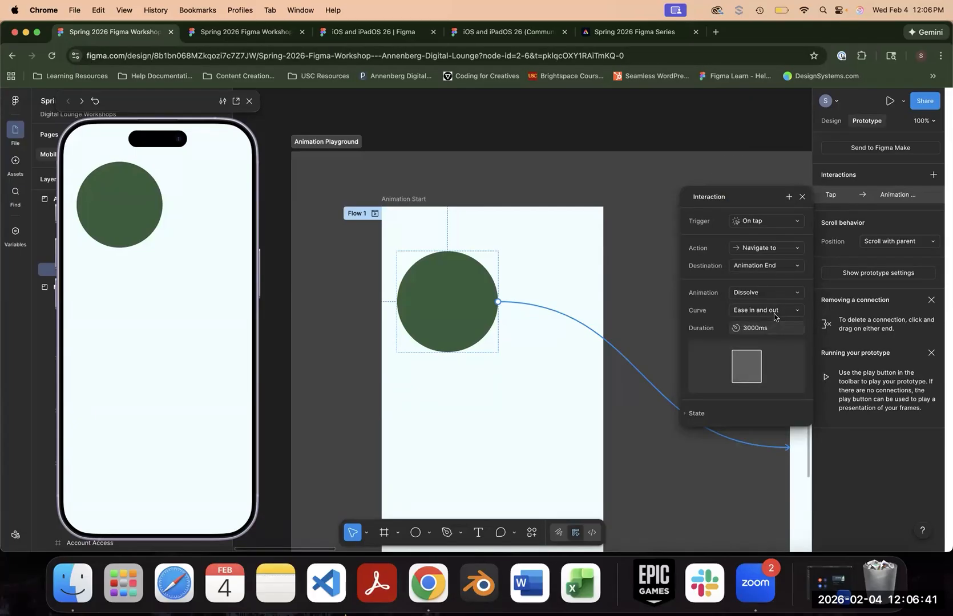
left_click(773, 310)
left_click(761, 362)
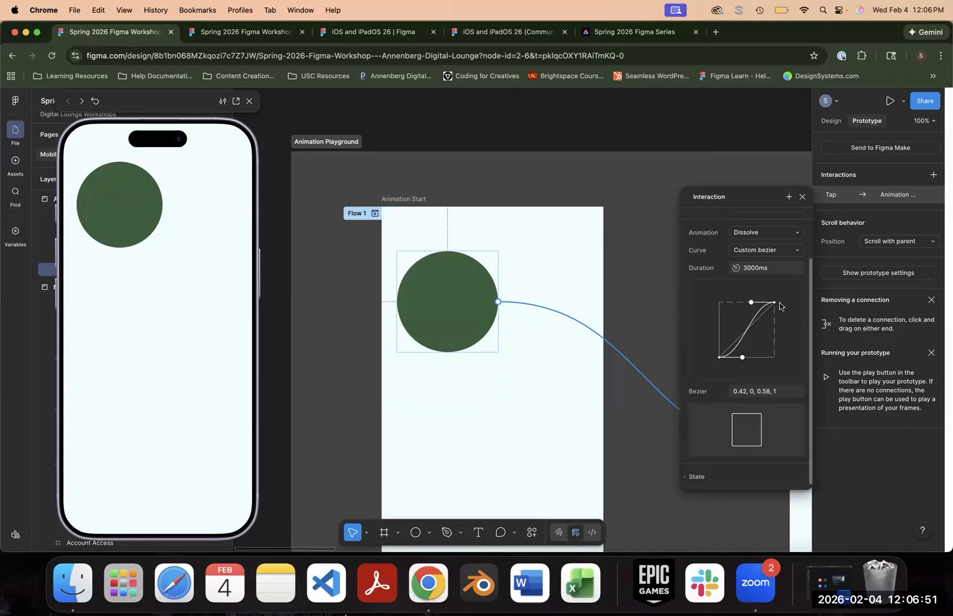
- Set the curve to Ease in back, convert it to Custom bezier, and test it on the dark green circle in the preview
left_click(782, 250)
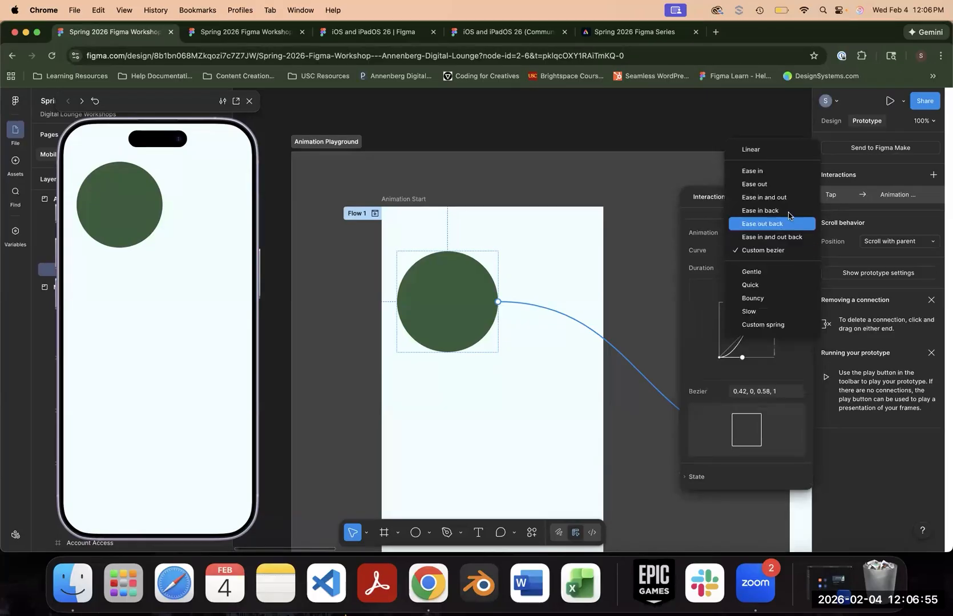
left_click(783, 221)
left_click(786, 312)
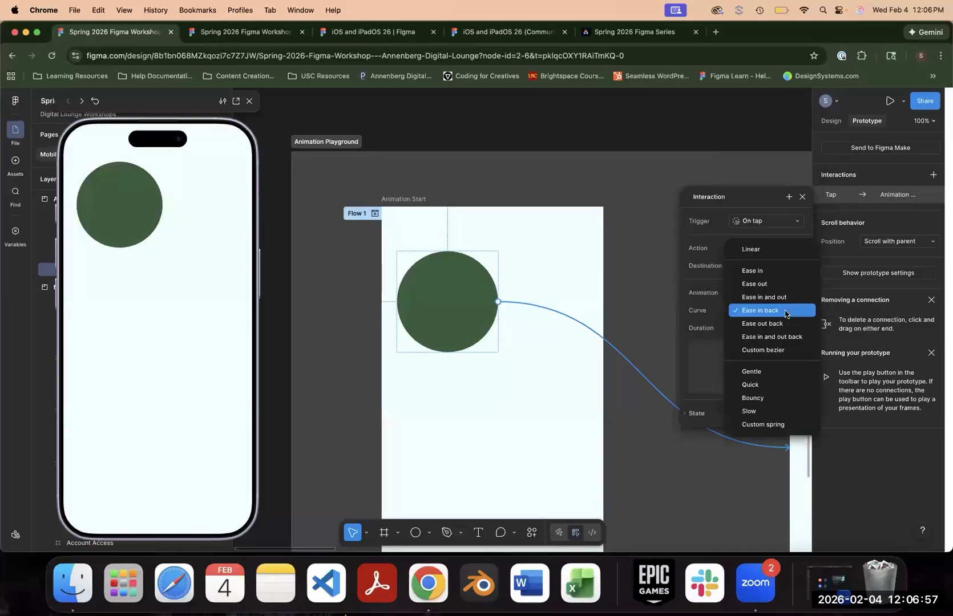
left_click(771, 351)
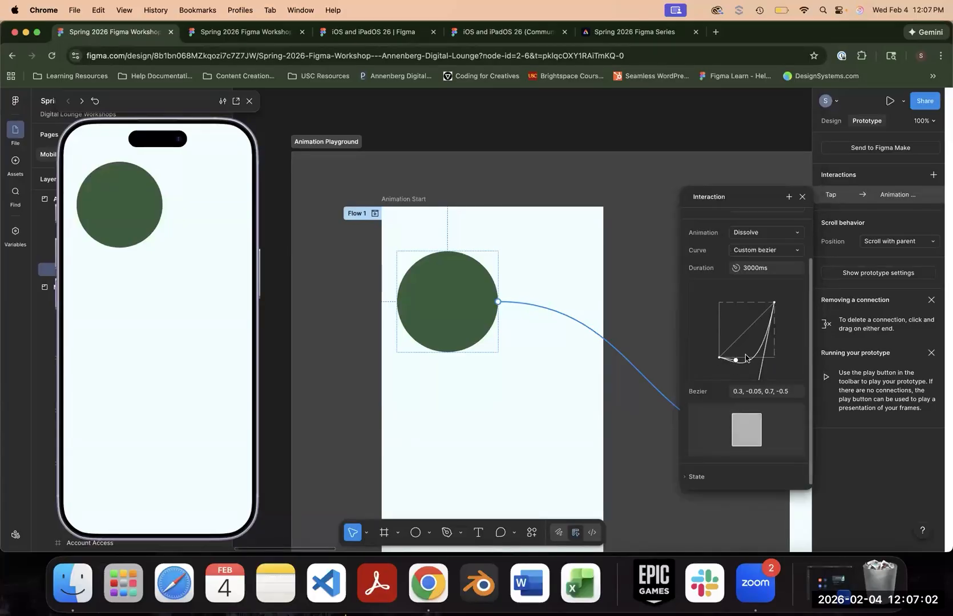
left_click(133, 215)
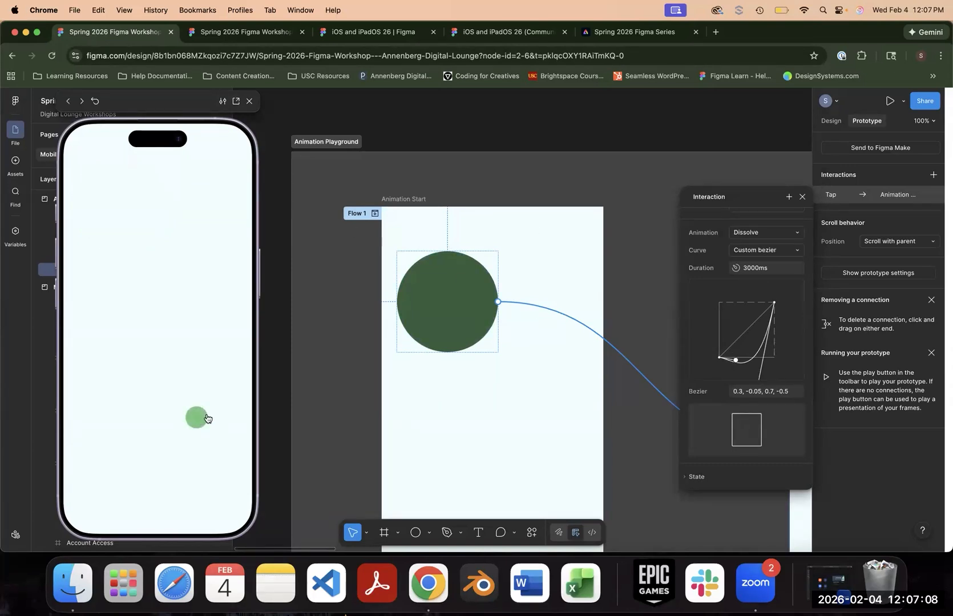
- Replay the Ease in back dissolve between the light and dark green circles in the preview
left_click(196, 417)
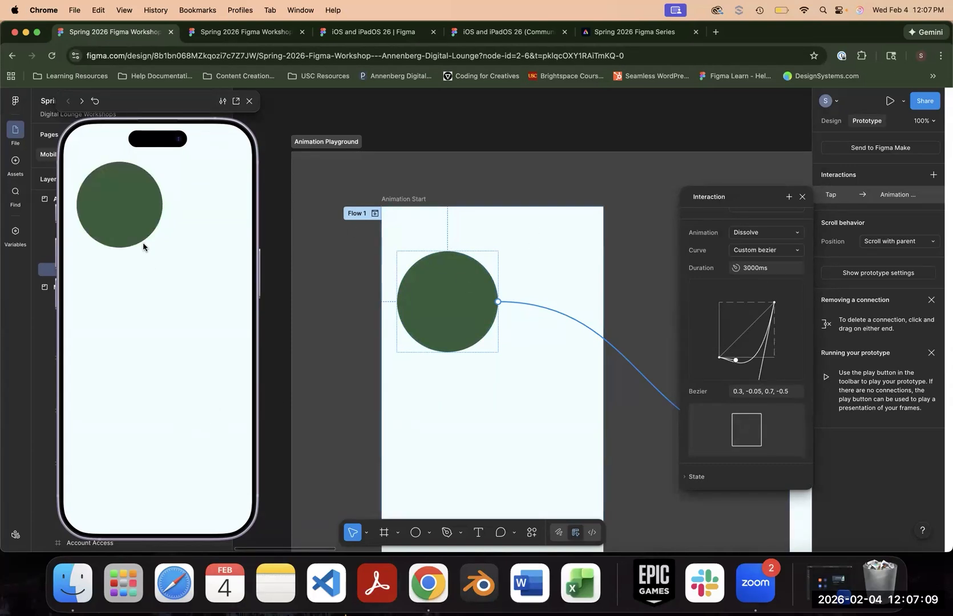
left_click(112, 213)
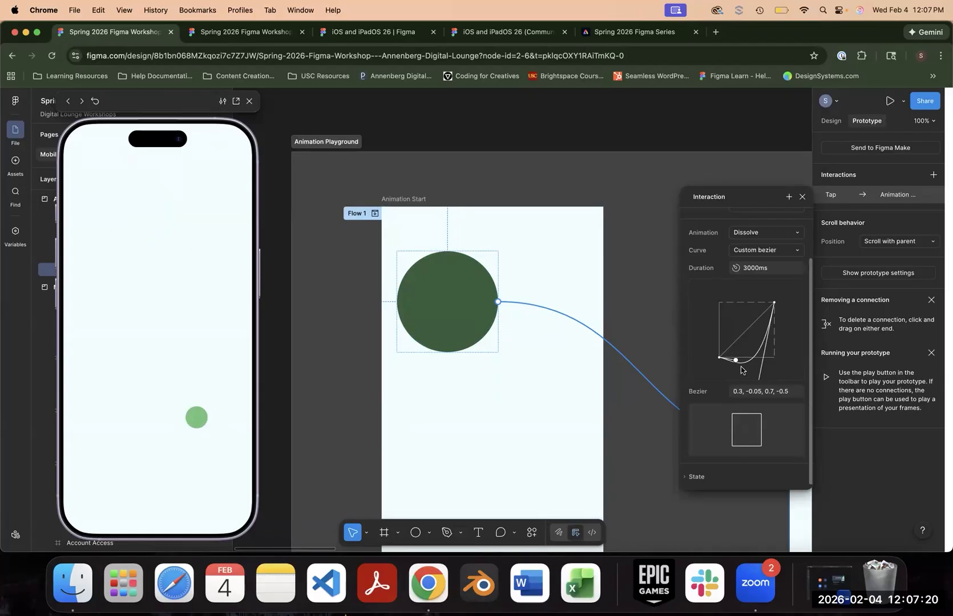
- Reset the circle interaction's curve to Linear and convert it to Custom bezier
left_click(770, 251)
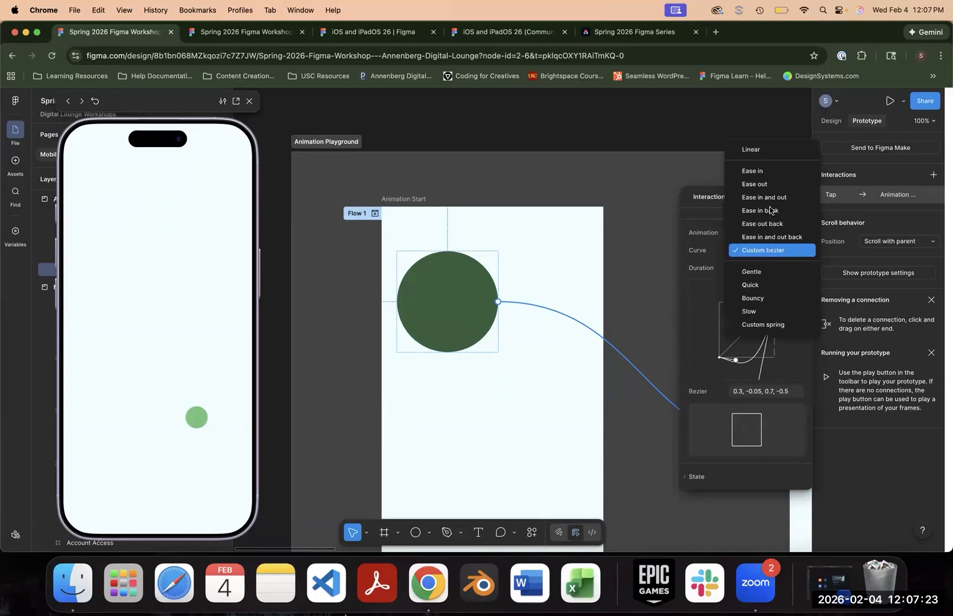
left_click(766, 152)
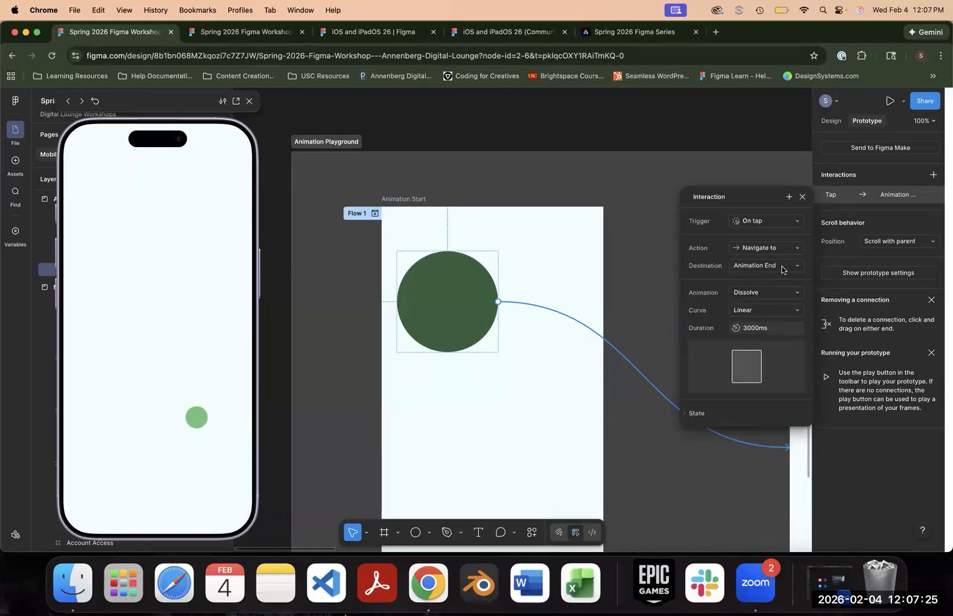
left_click(764, 309)
left_click(765, 411)
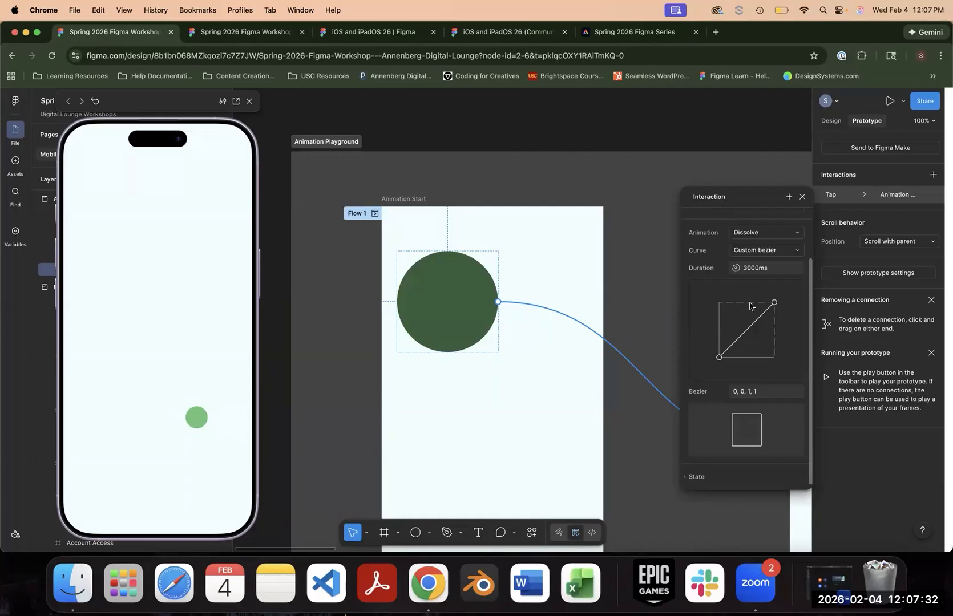
- Reshape the bezier handles to about 0.92, 0.95, 0, 0.59 and test the transition on the dark green circle in the preview
left_click_drag(774, 304, 727, 302)
left_click_drag(719, 356, 659, 313)
mouse_move(720, 314)
left_mouse_down()
mouse_move(763, 328)
mouse_move(770, 305)
mouse_move(723, 308)
mouse_move(708, 327)
left_mouse_up()
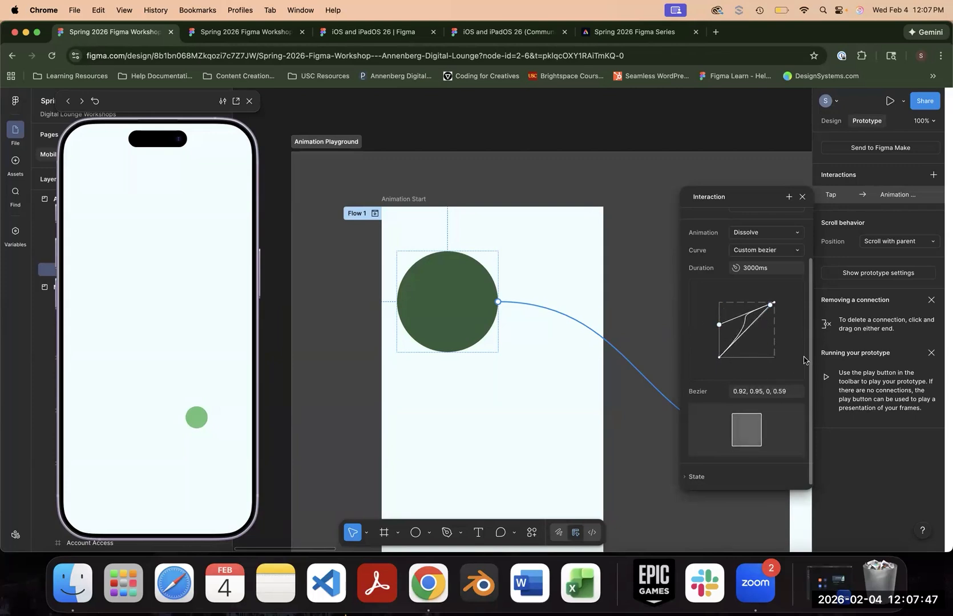
left_click(114, 212)
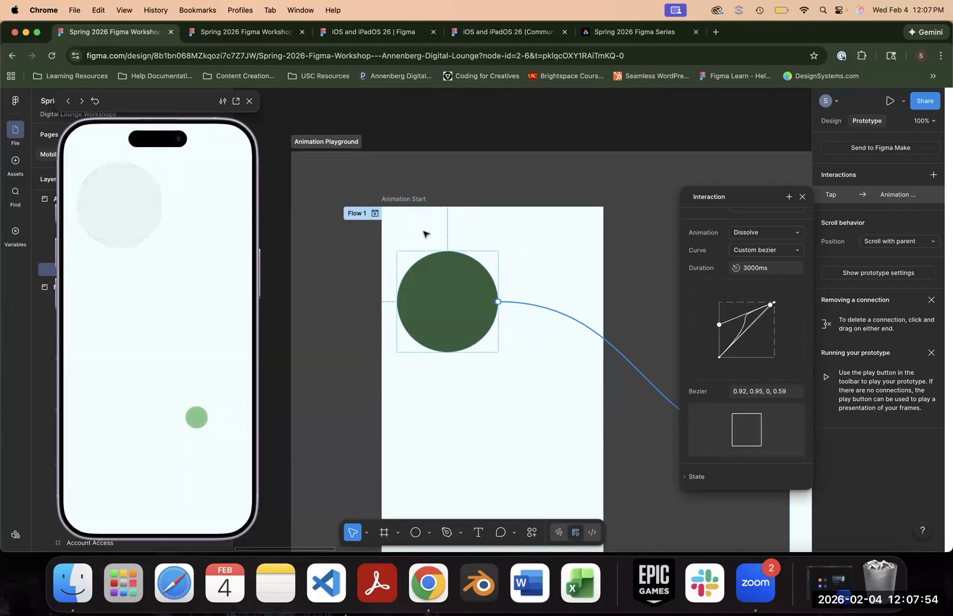
- Set the circle interaction's curve to Ease out
scroll(752, 276, "up", 1)
left_click(756, 269)
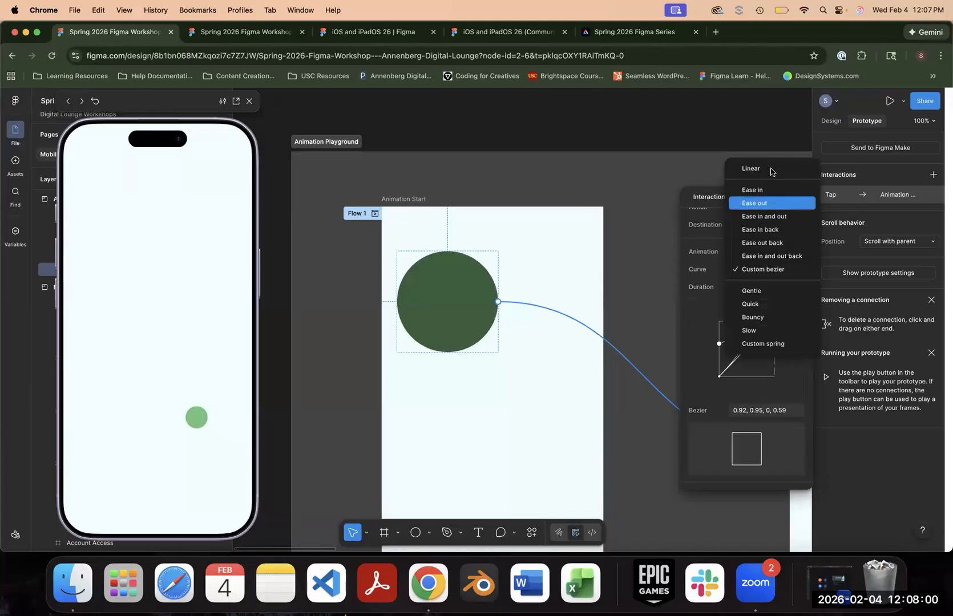
left_click(779, 204)
- Set the curve to Custom spring and test the transition in both directions in the preview
left_click(759, 310)
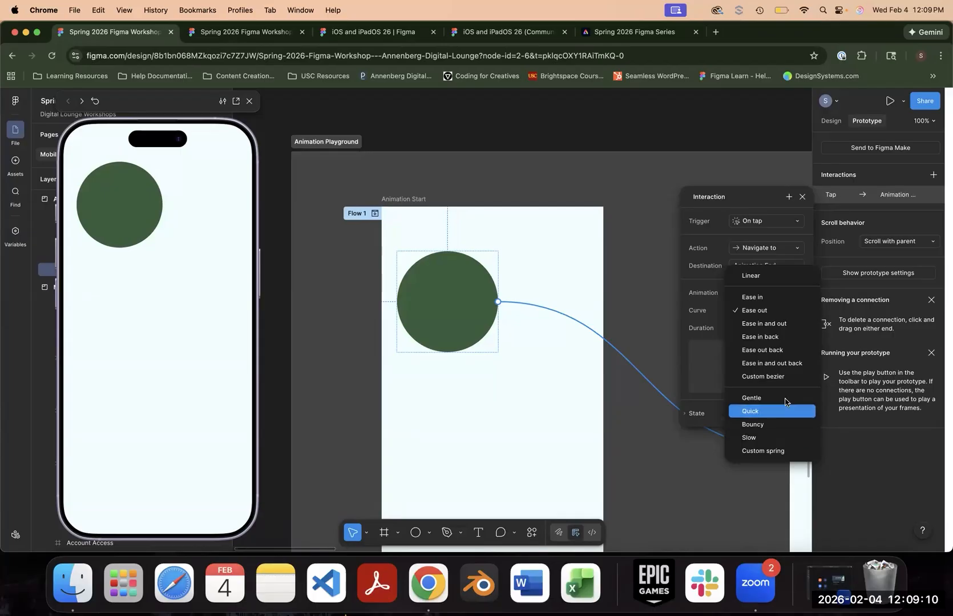
left_click(761, 452)
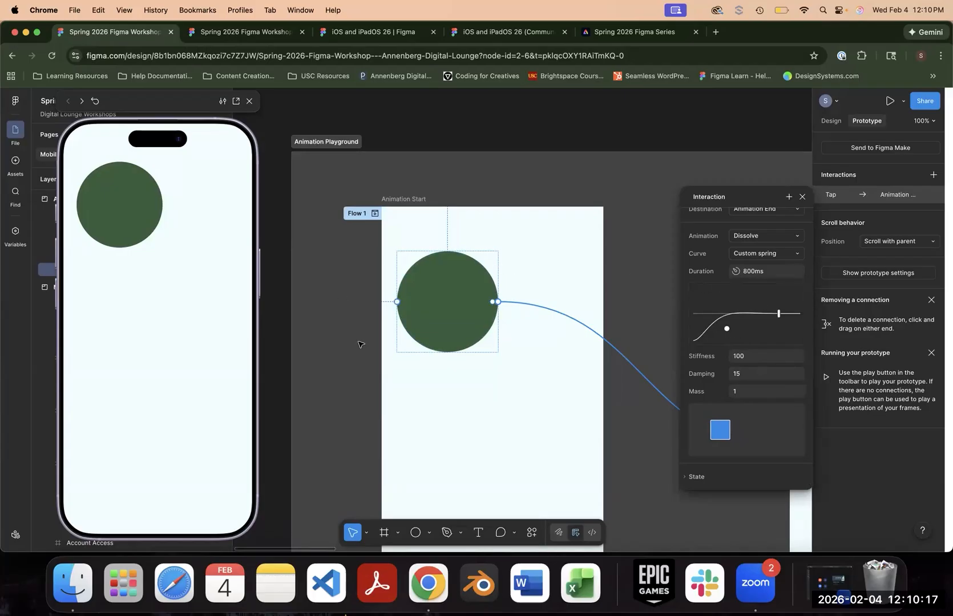
left_click(200, 423)
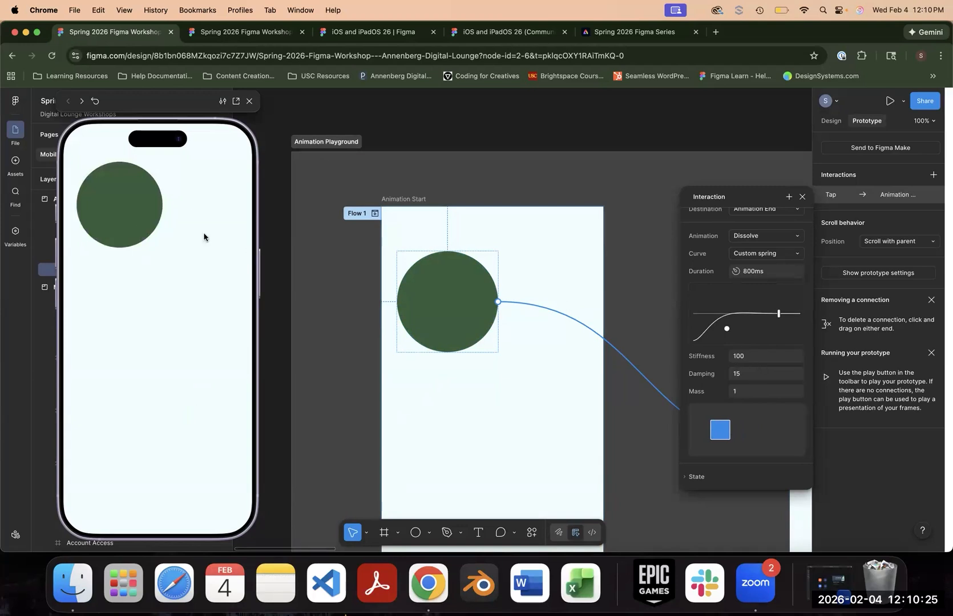
left_click(132, 210)
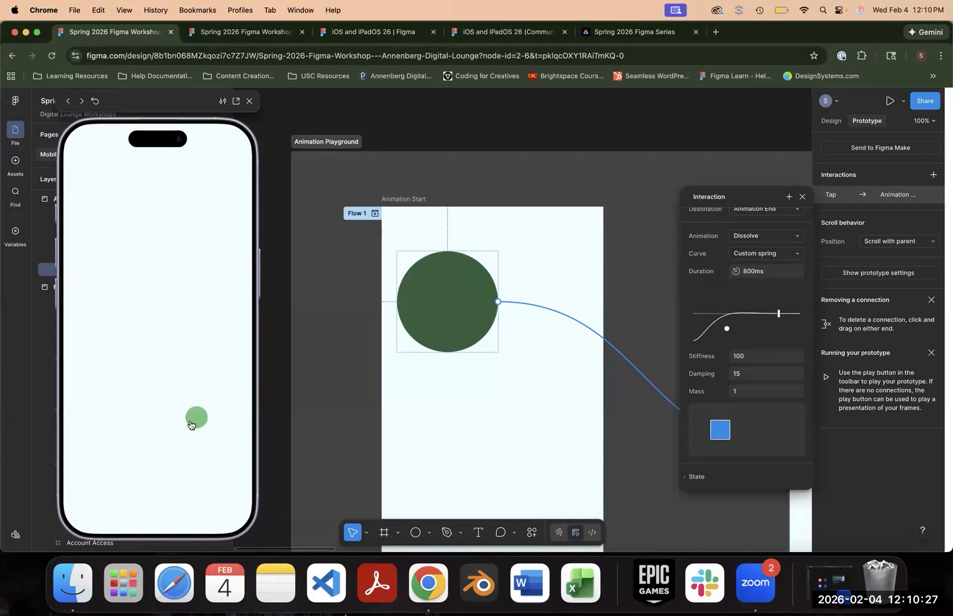
left_click(188, 422)
- Set the spring's stiffness to 500 and test the transition repeatedly on both circles in the preview
left_click(757, 357)
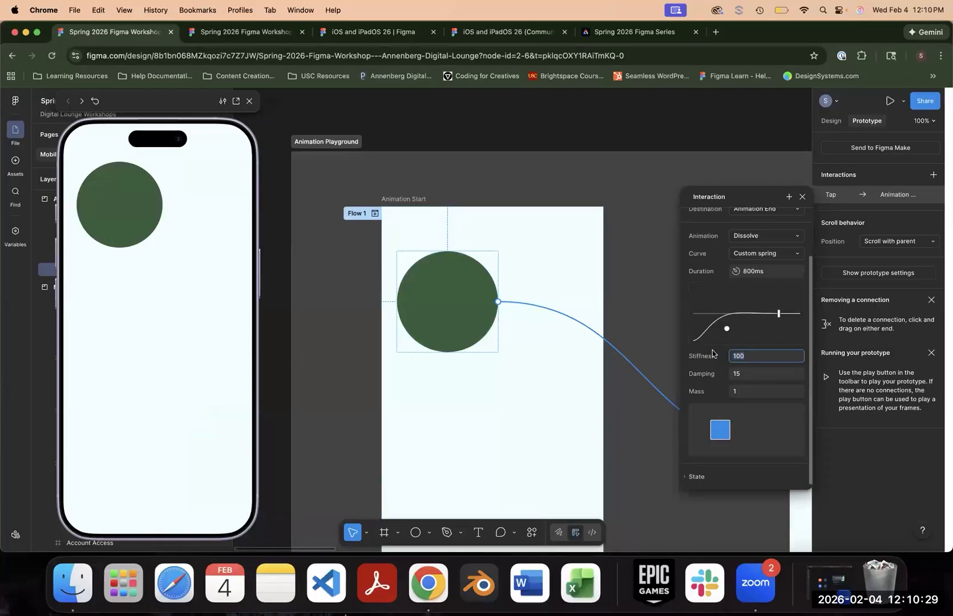
type("500")
key("Return")
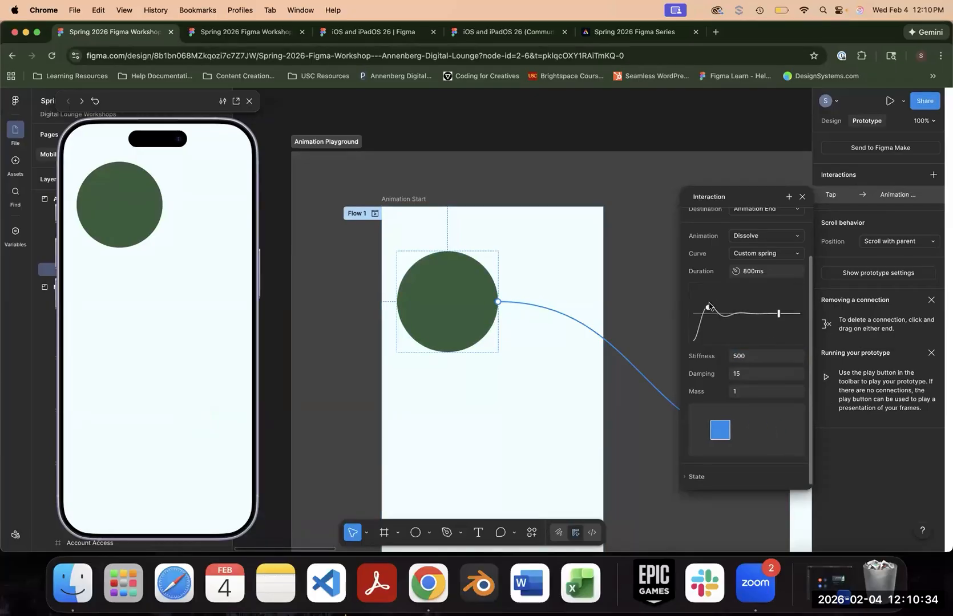
left_click(123, 216)
left_click(197, 417)
left_click(134, 223)
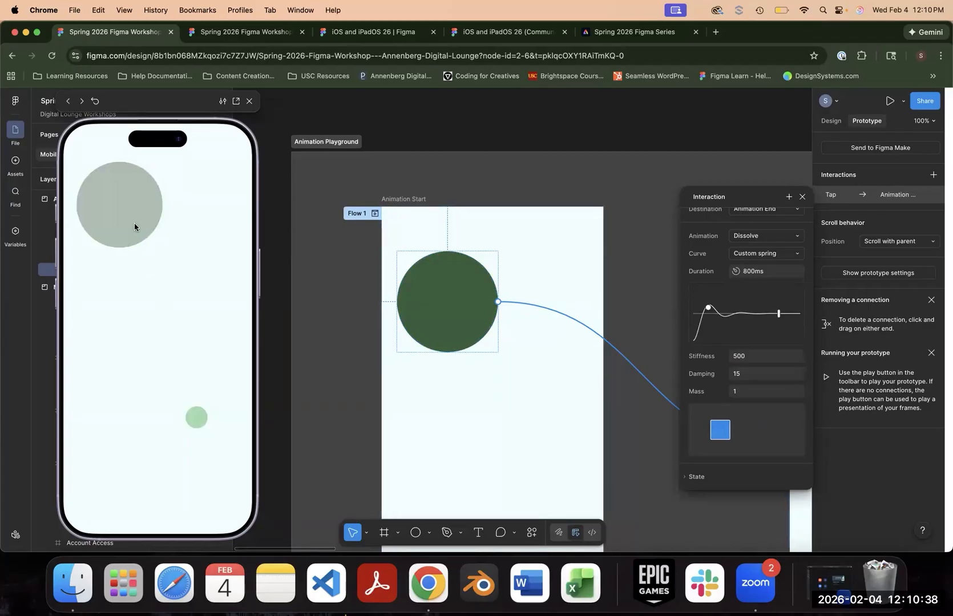
left_click(197, 418)
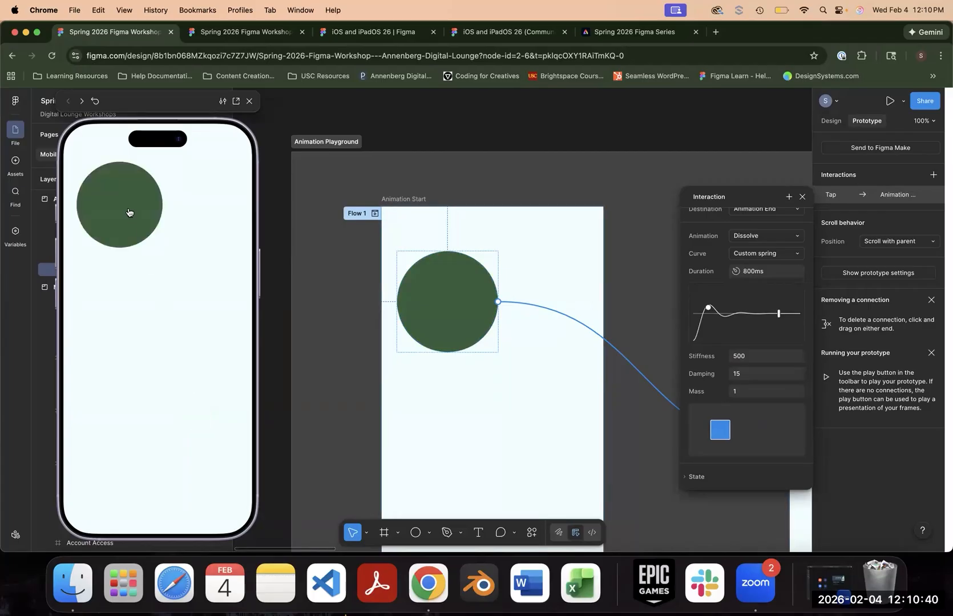
left_click(129, 212)
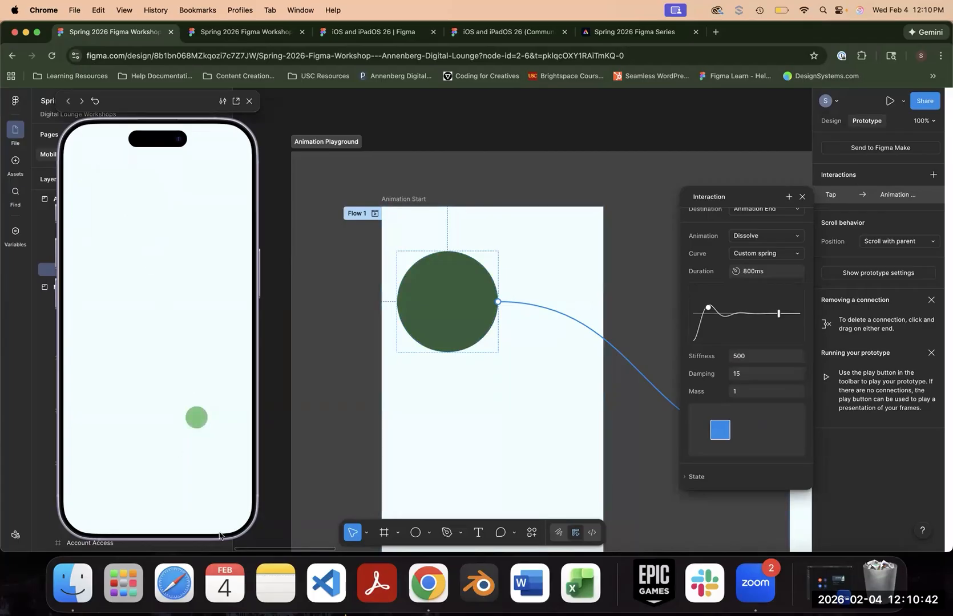
- Restore the spring's stiffness to 100, set its damping to 1, and test the transition on the dark green circle in the preview
left_click(727, 354)
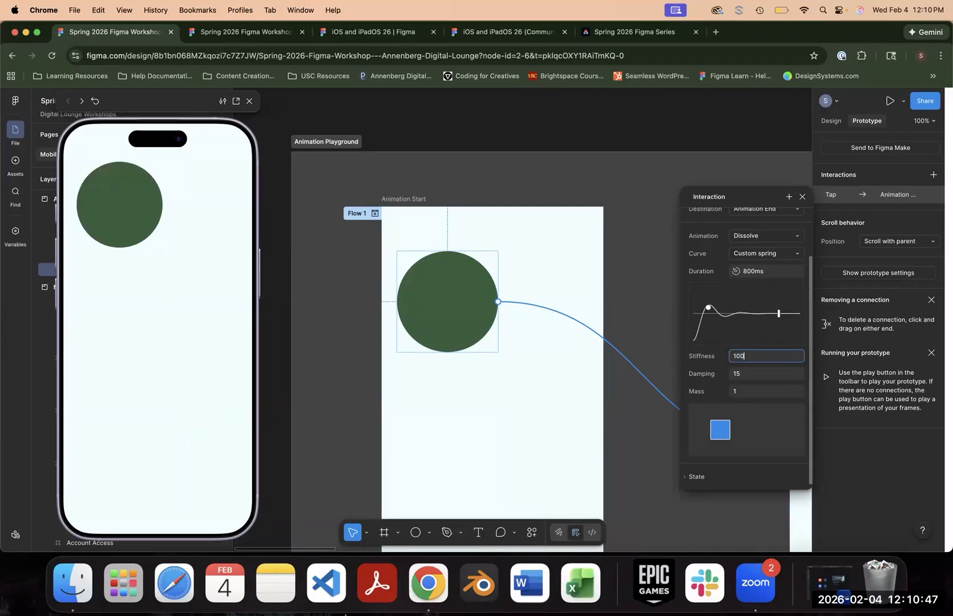
key("Return")
left_click(720, 372)
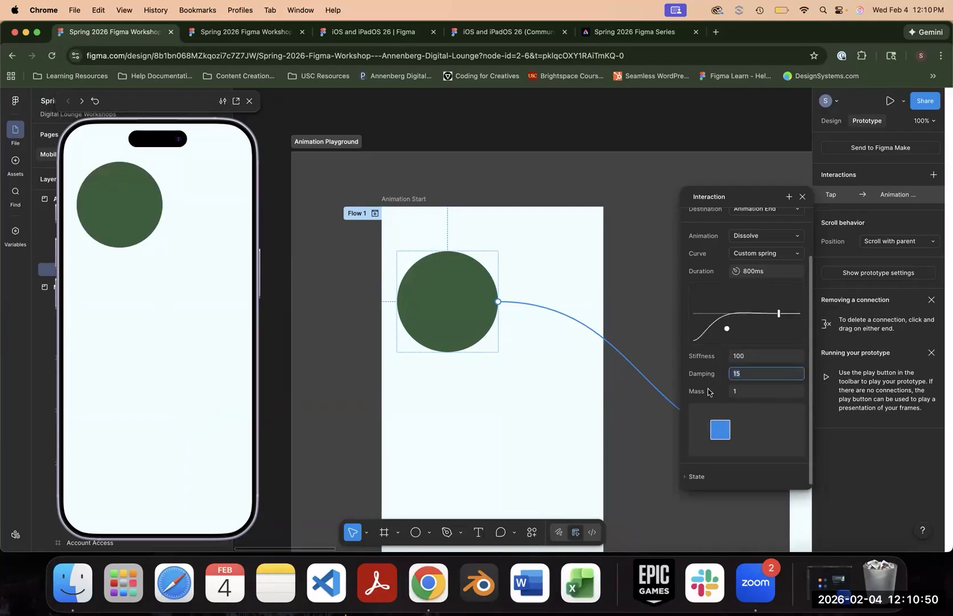
type("1")
key("Return")
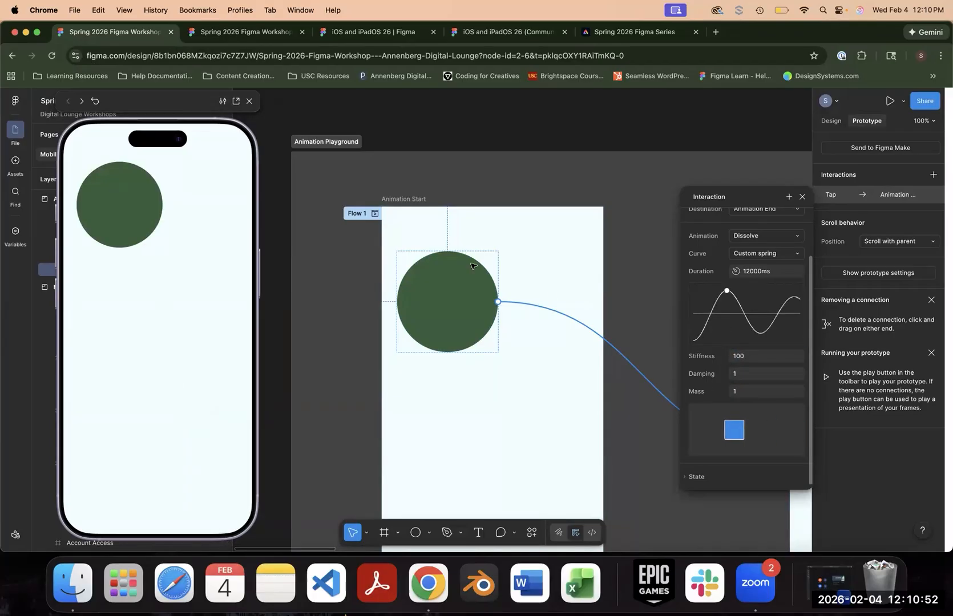
left_click(140, 214)
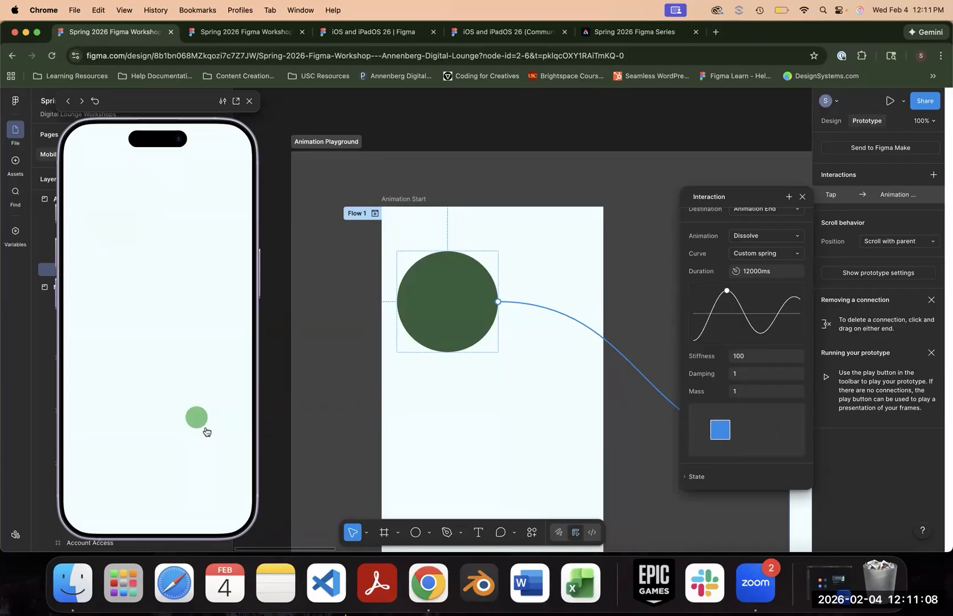
- Set the spring's damping to 0.01 and test the transition on the dark green circle in the preview
left_click(757, 375)
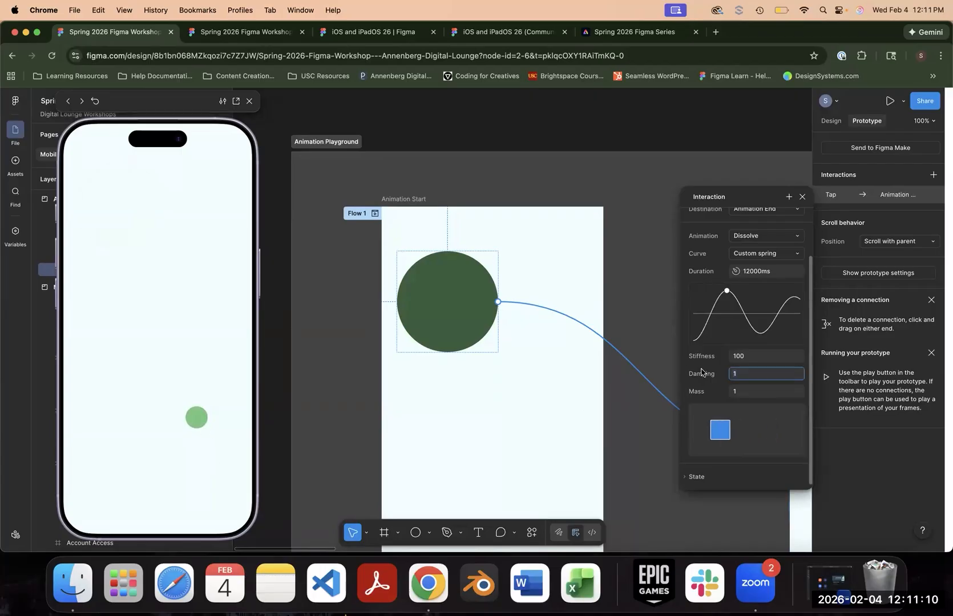
type("0.01")
key("Return")
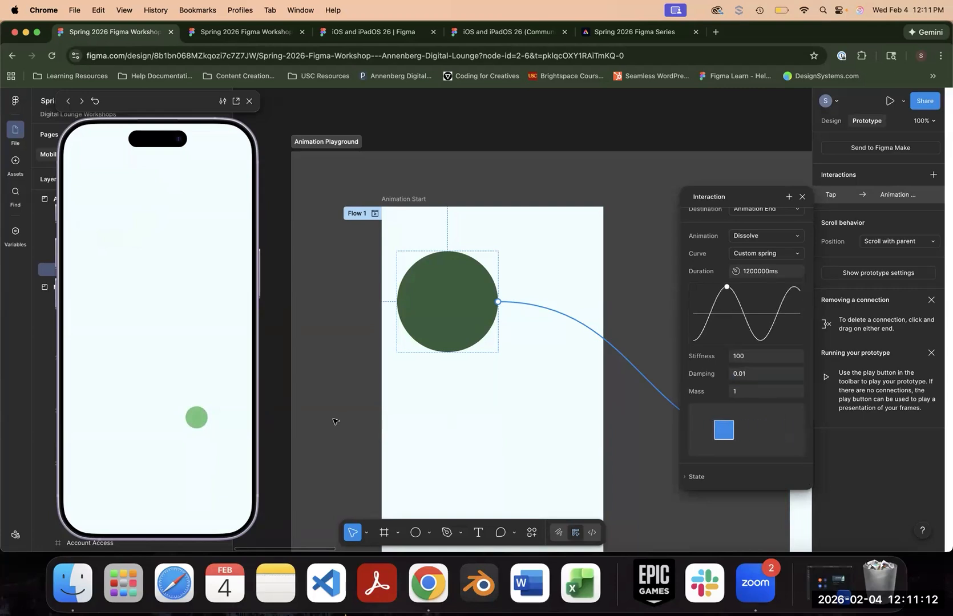
left_click(91, 204)
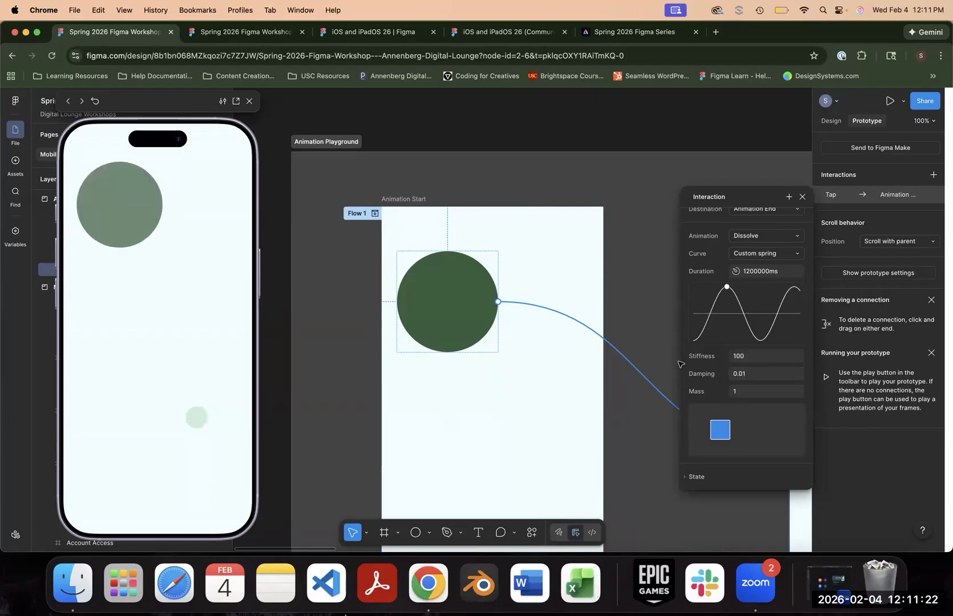
- Set the circle interaction's curve to Gentle and close the prototype preview
scroll(765, 319, "up", 2)
left_click(768, 288)
left_click(752, 236)
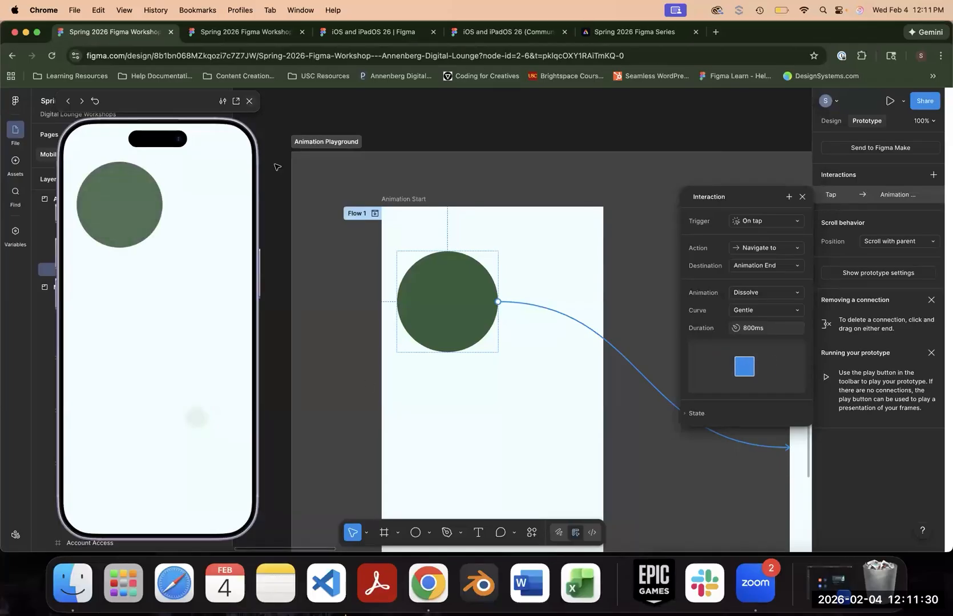
left_click(249, 101)
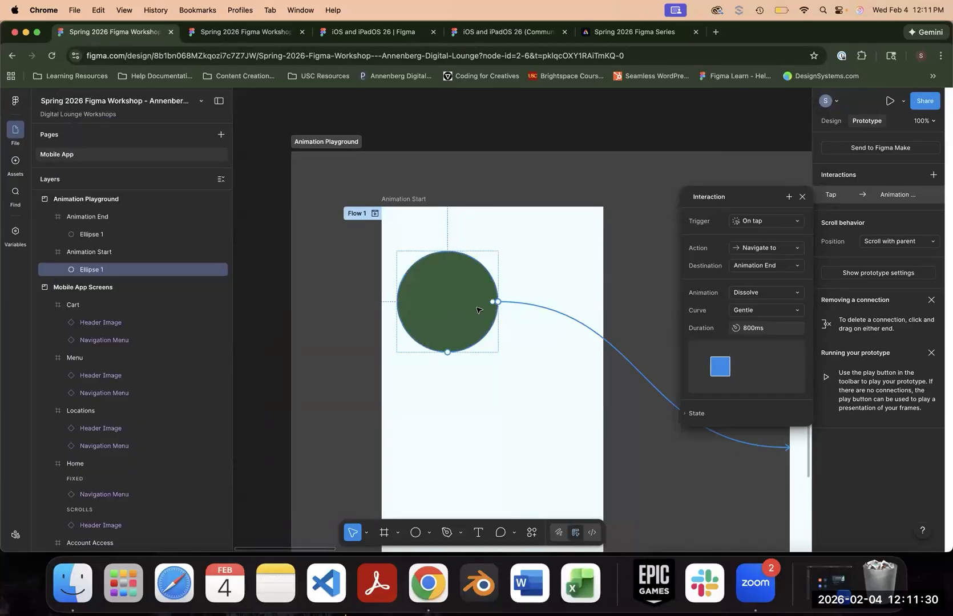
- Review the available curve options without changing the curve, and close the circle's interaction settings
left_click(783, 311)
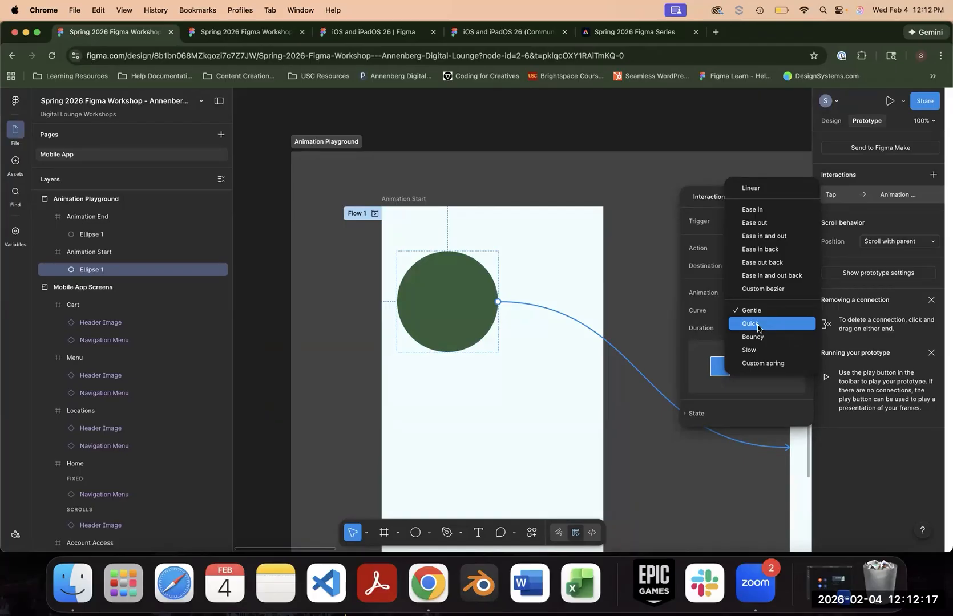
left_click(639, 121)
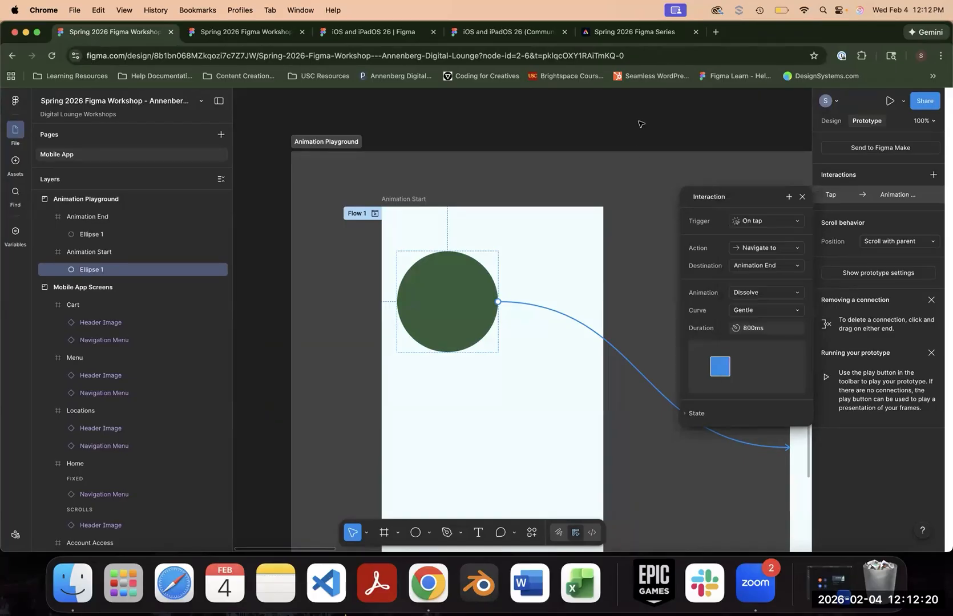
left_click(802, 197)
- Connect the Capriccio Coffee Logo on the iOS Home frame to the App Loading frame with an on-tap Navigate to interaction
left_click_drag(724, 132, 181, 94)
left_click_drag(699, 142, 305, 199)
left_click_drag(515, 199, 503, 156)
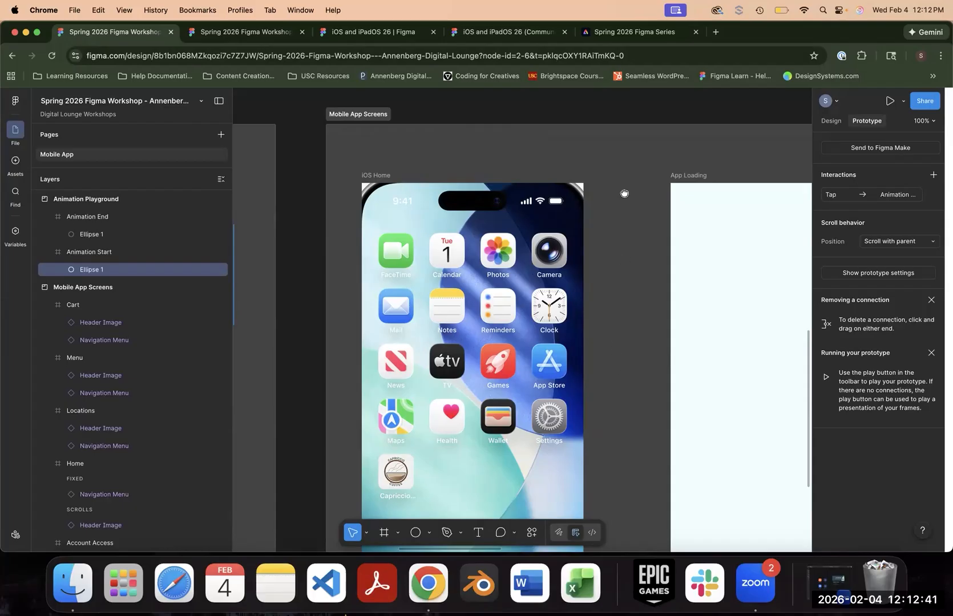
scroll(624, 193, "down", 5)
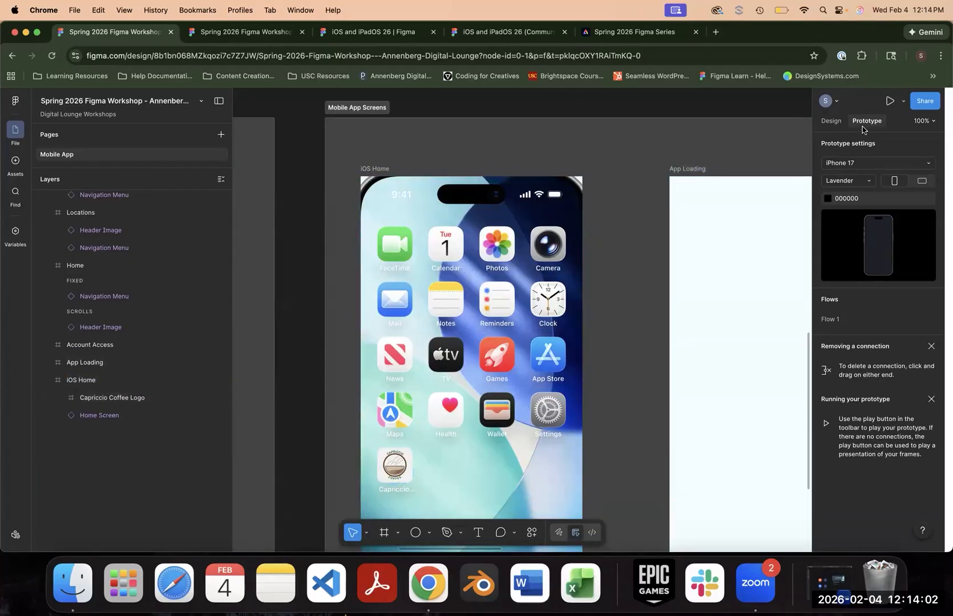
left_click(403, 466)
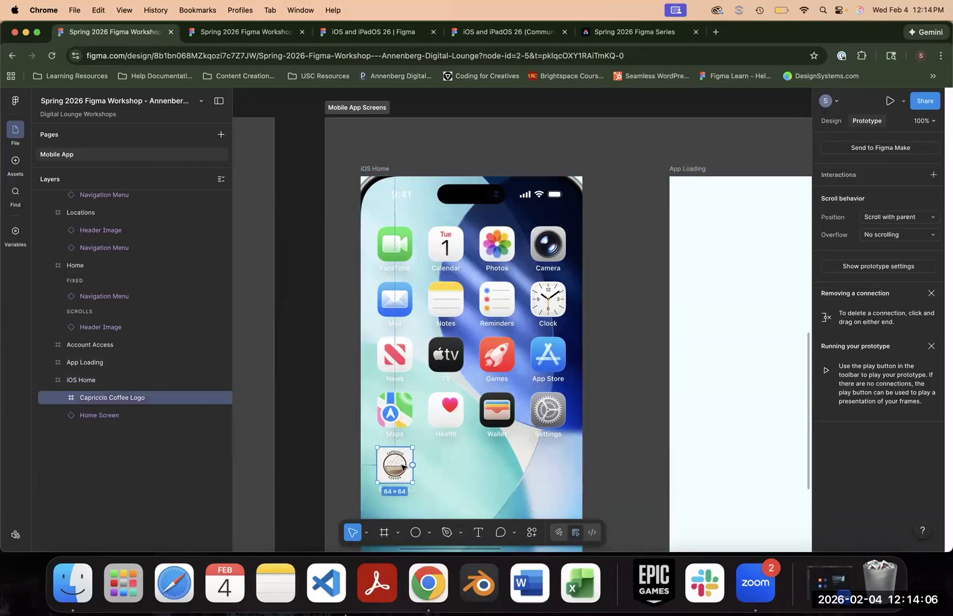
left_click_drag(414, 465, 670, 377)
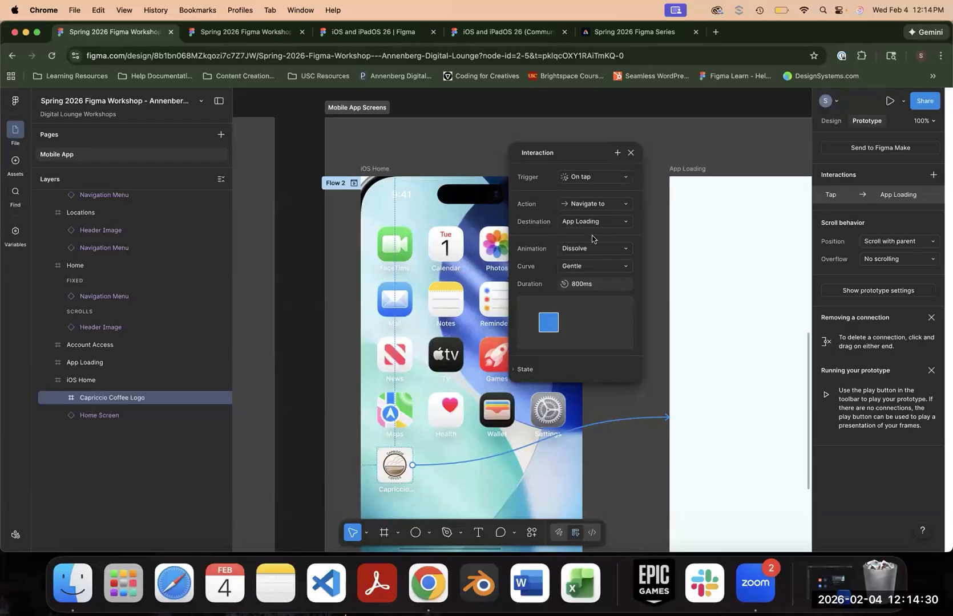
- Review the animation types available for the logo's transition without changing it, and close its interaction settings
left_click(588, 252)
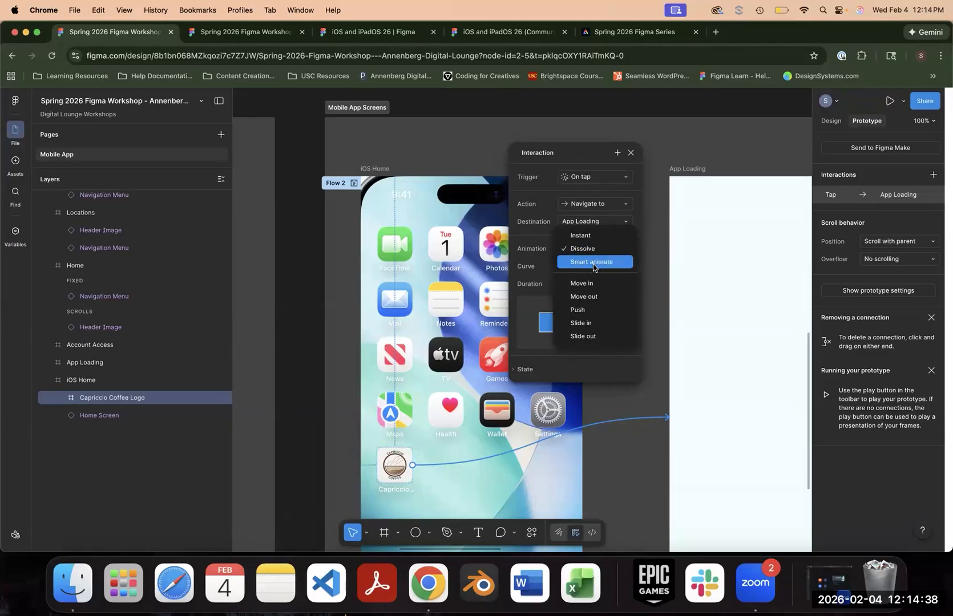
left_click(307, 273)
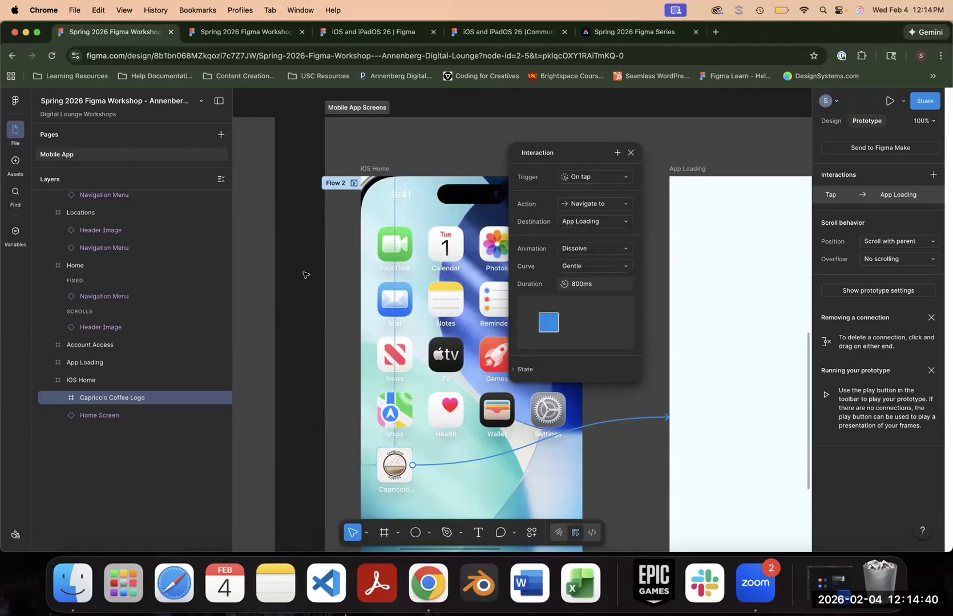
left_click(307, 298)
- Set the animation of the circle's on-tap transition from Animation Start to Animation End to Move in
left_click_drag(293, 308, 697, 136)
left_click(315, 164)
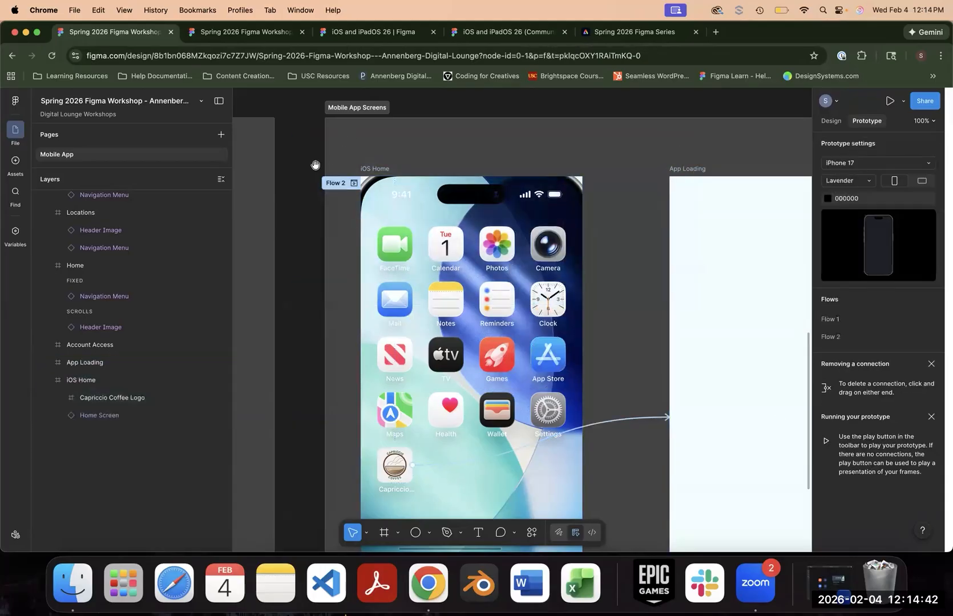
left_click_drag(315, 166, 685, 81)
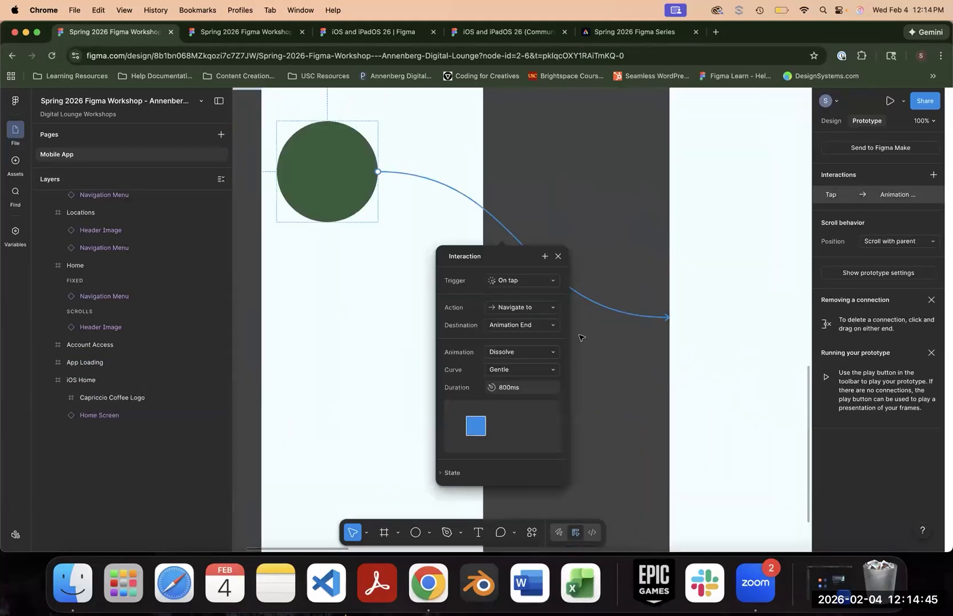
left_click(549, 368)
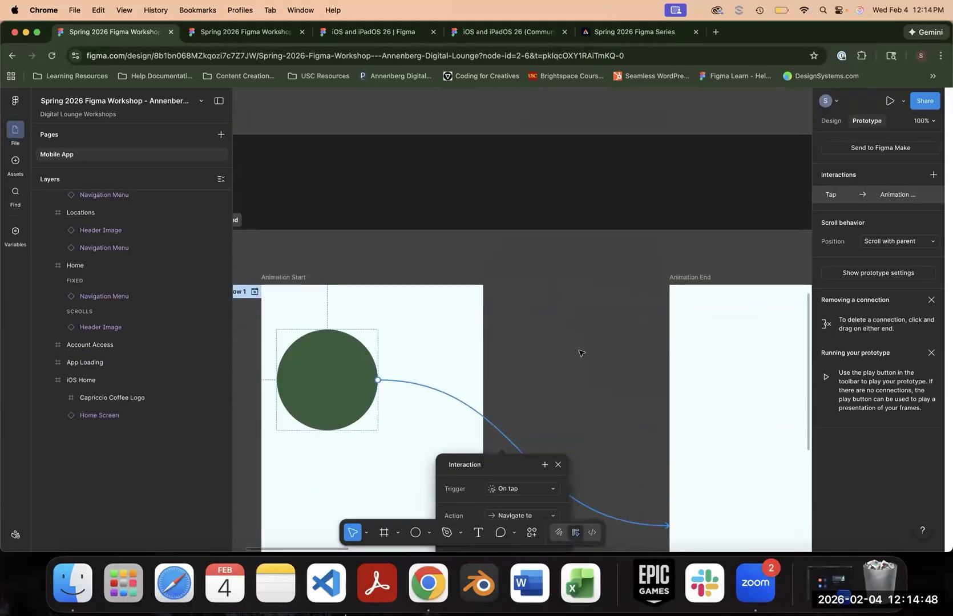
left_click(528, 383)
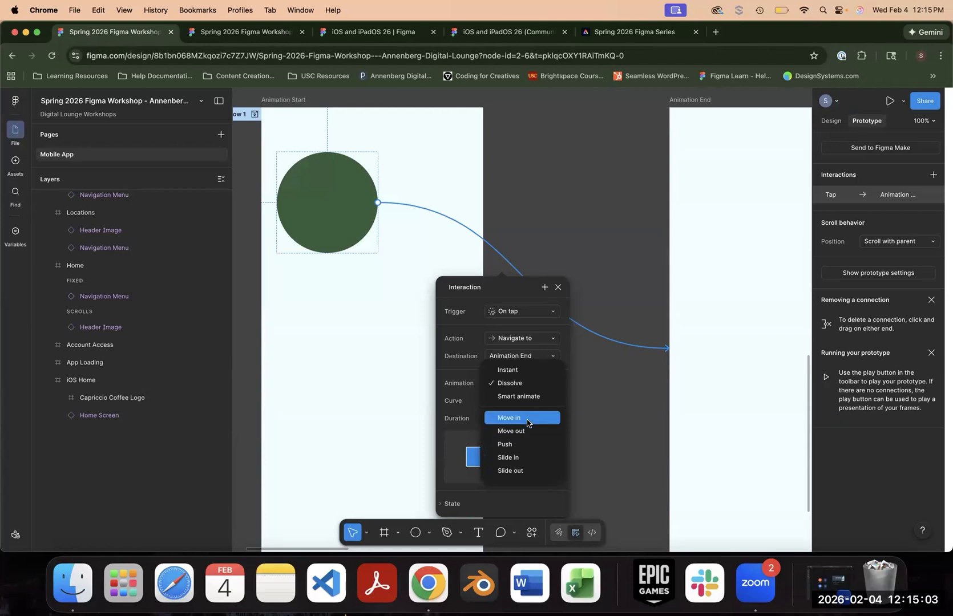
left_click(528, 420)
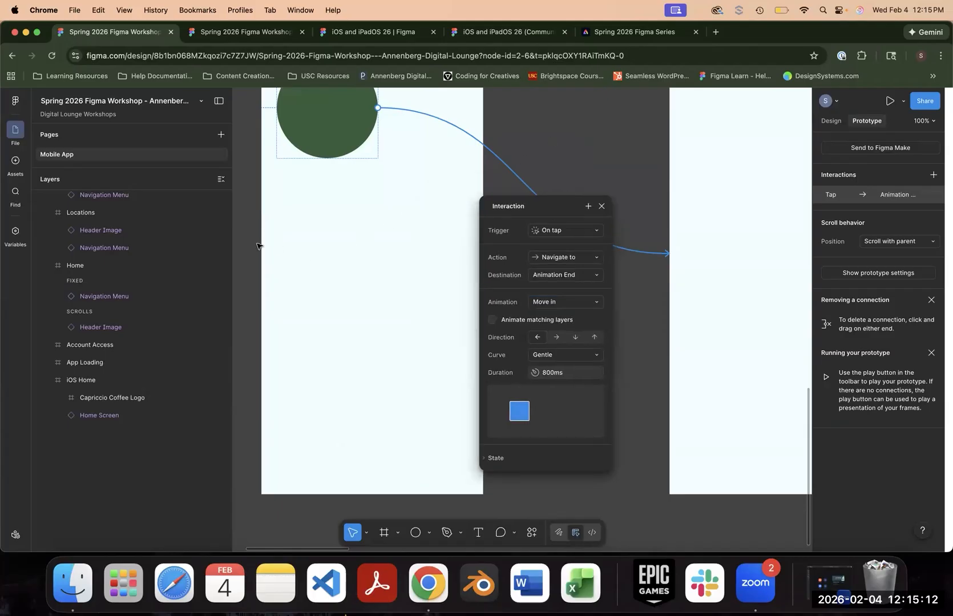
- Preview Flow 1 by tapping between the two circles, and review the circle's Move in transition settings
left_click(330, 311)
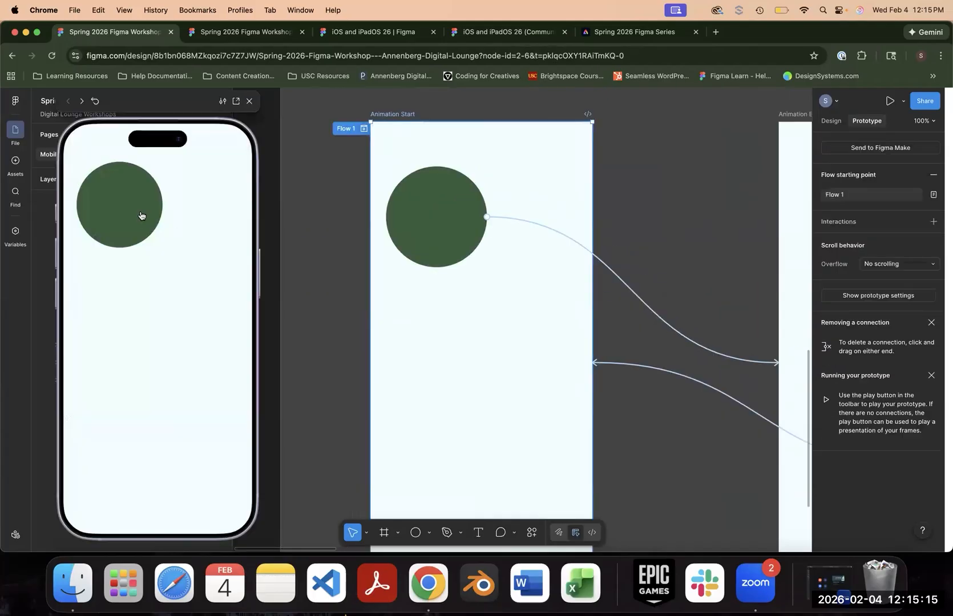
left_click(140, 216)
left_click(196, 417)
left_click(108, 190)
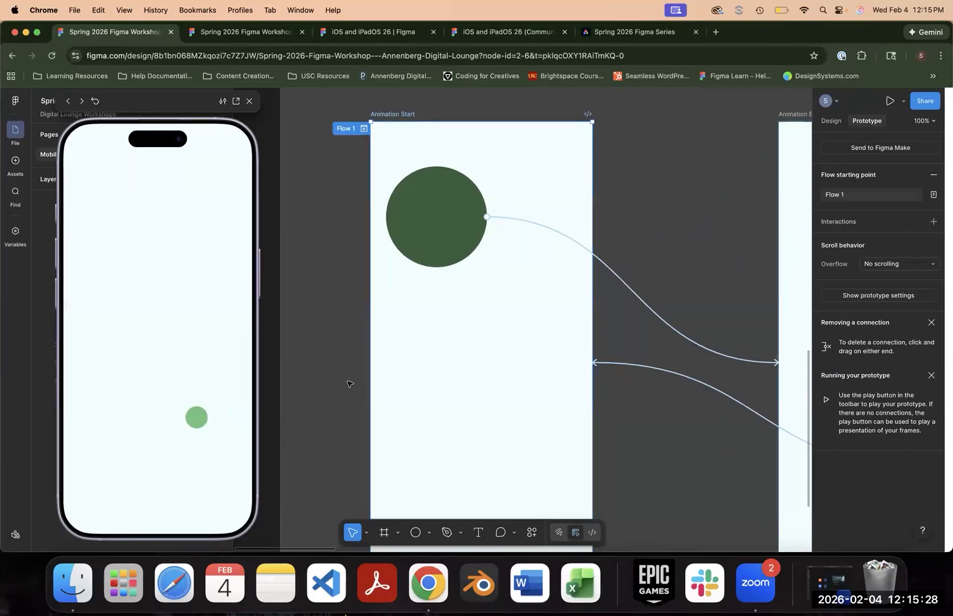
left_click(650, 305)
left_click_drag(654, 279, 673, 121)
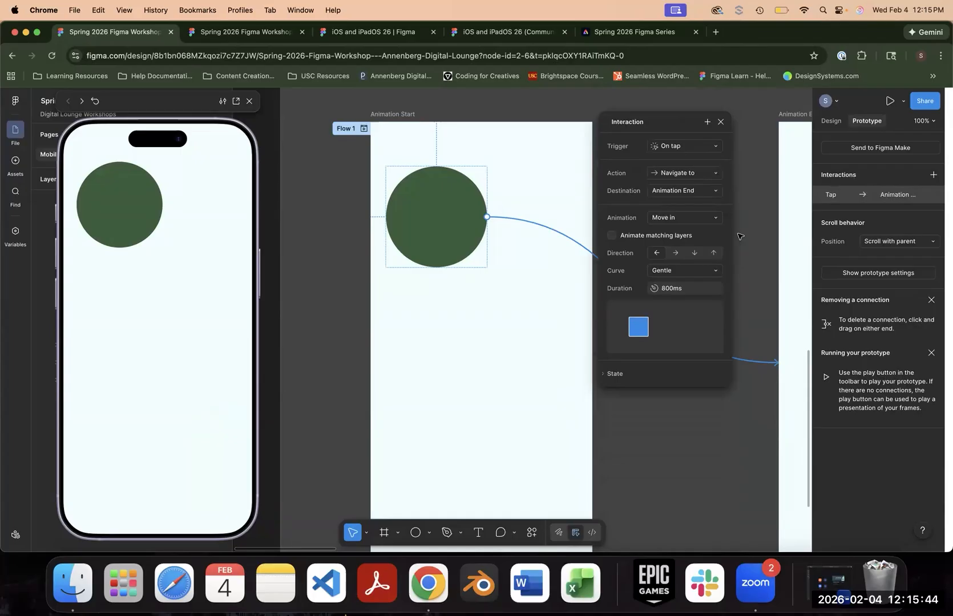
left_click(763, 290)
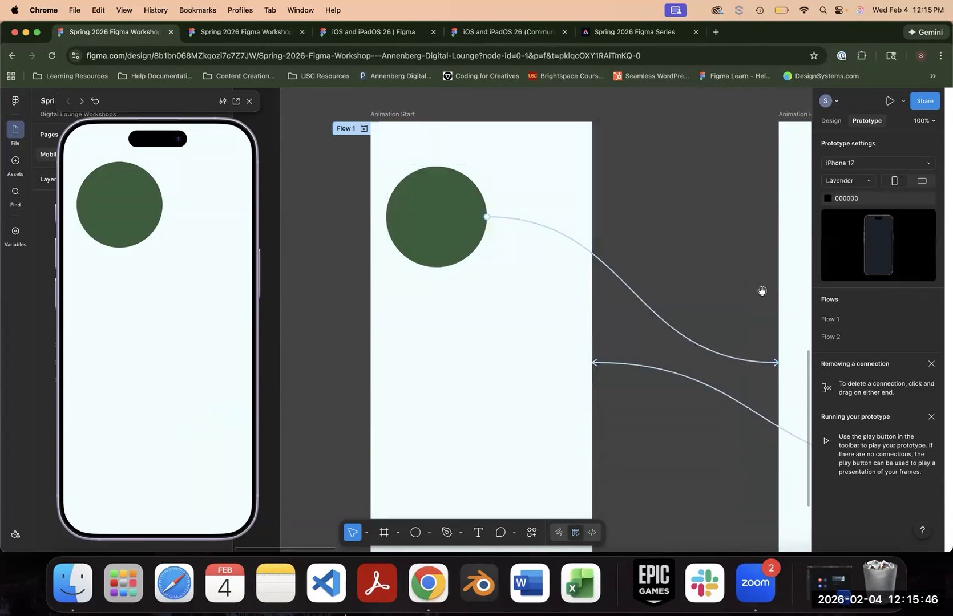
- Connect the Locations frame to the Menu frame with an on-tap Navigate to interaction using the Move in animation
scroll(275, 277, "right", 10)
scroll(463, 368, "right", 10)
scroll(463, 368, "down", 5)
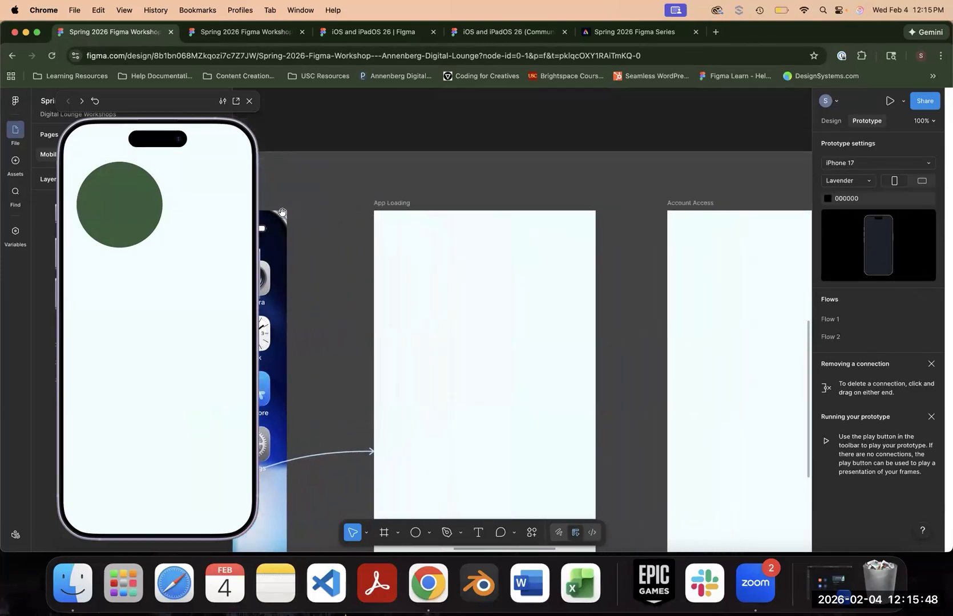
scroll(511, 252, "up", 4)
scroll(511, 251, "right", 4)
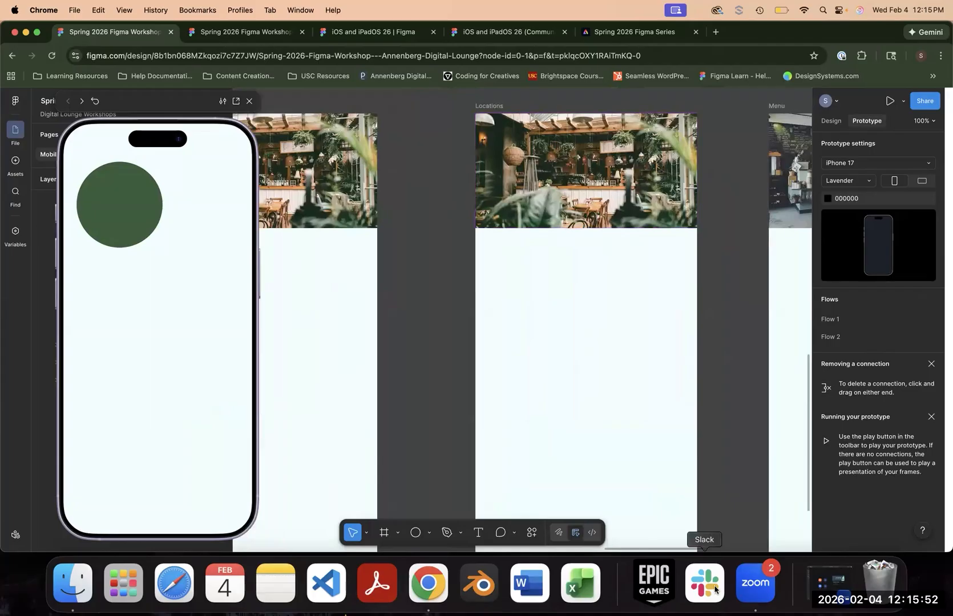
scroll(691, 402, "down", 10)
scroll(691, 402, "right", 2)
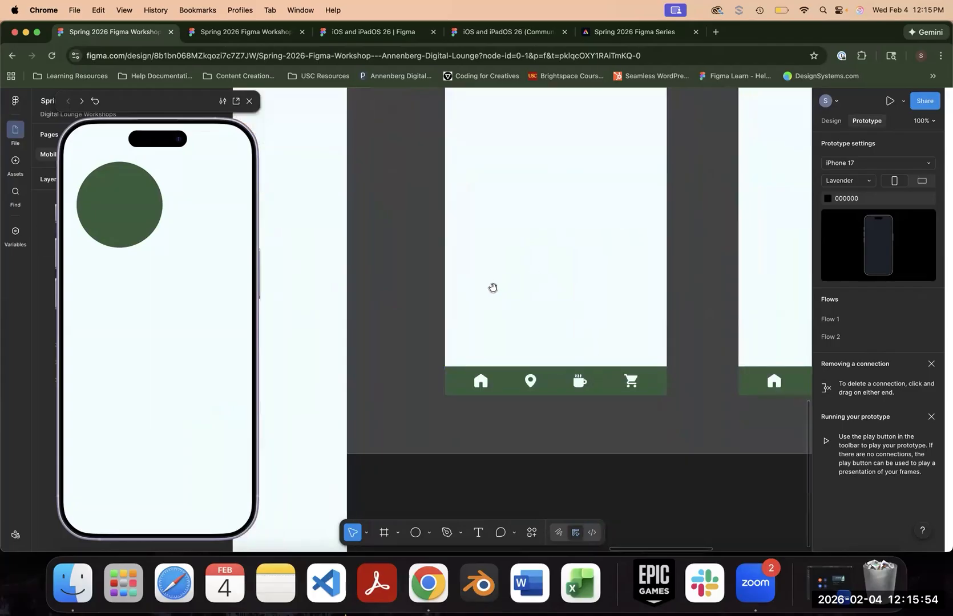
scroll(772, 359, "left", 3)
scroll(772, 359, "up", 1)
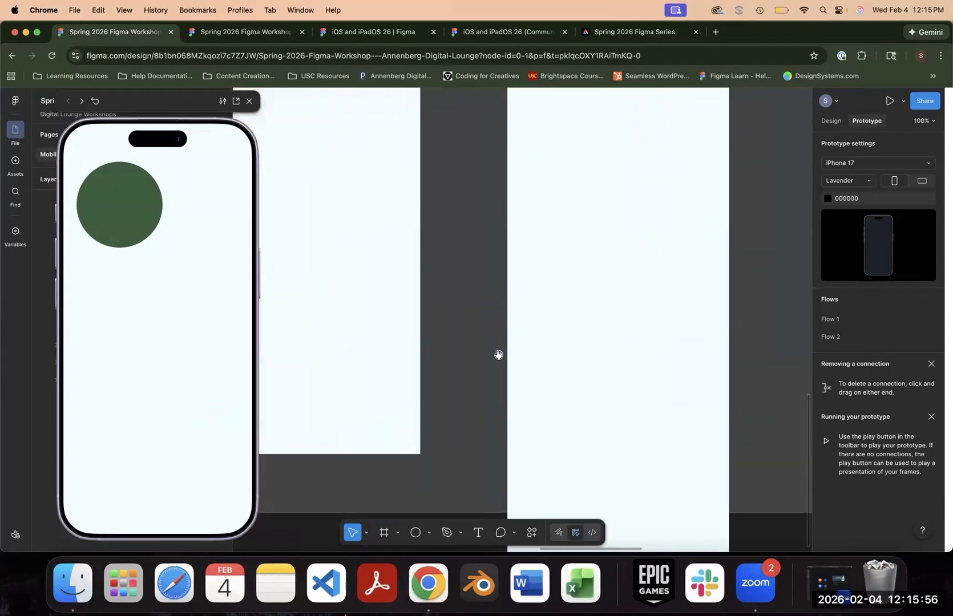
left_click_drag(365, 358, 705, 363)
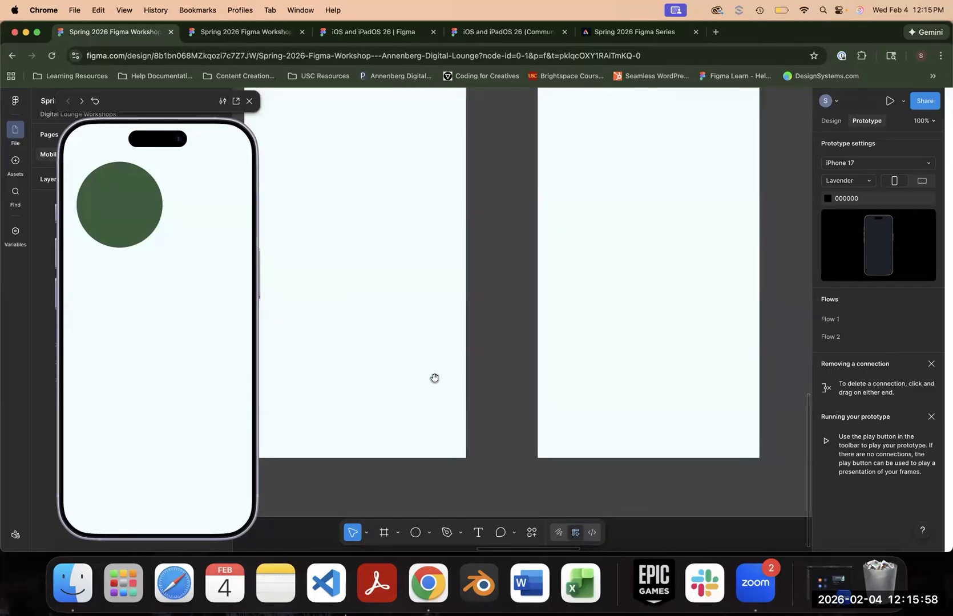
left_click_drag(652, 400, 362, 357)
left_click_drag(753, 365, 376, 331)
left_click_drag(577, 291, 482, 381)
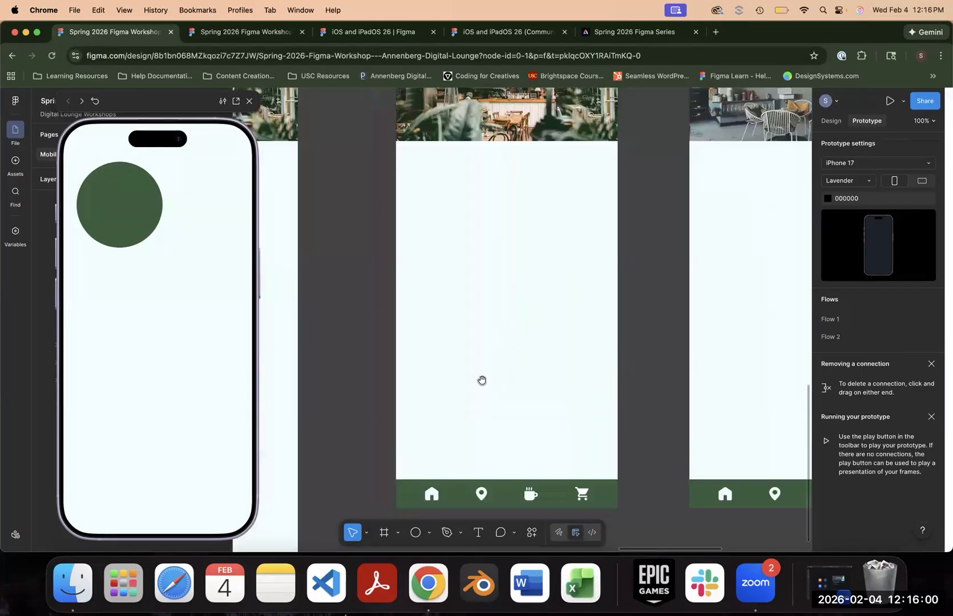
scroll(482, 381, "up", 5)
scroll(483, 381, "right", 2)
left_click(456, 246)
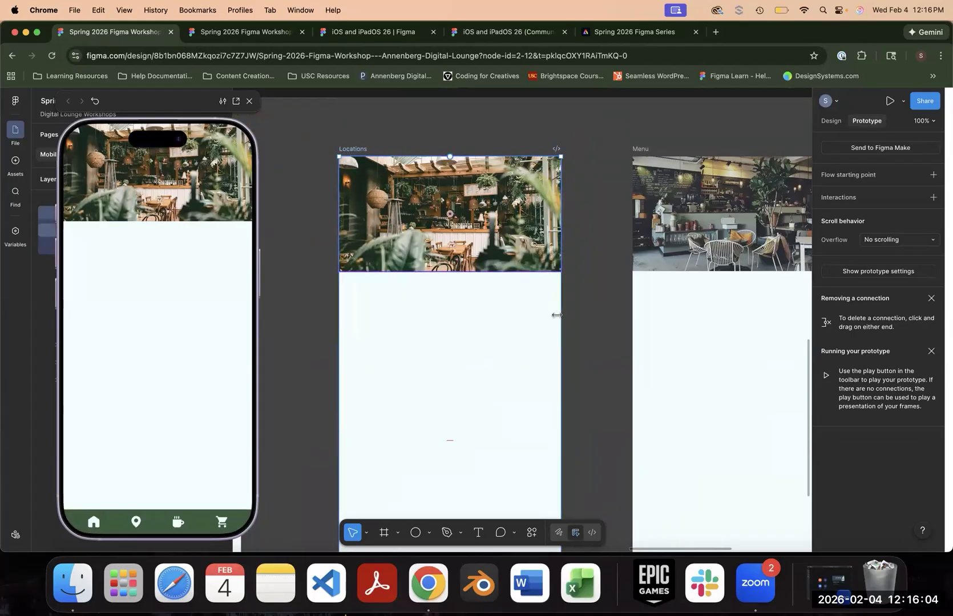
scroll(556, 315, "down", 3)
left_click_drag(561, 297, 635, 299)
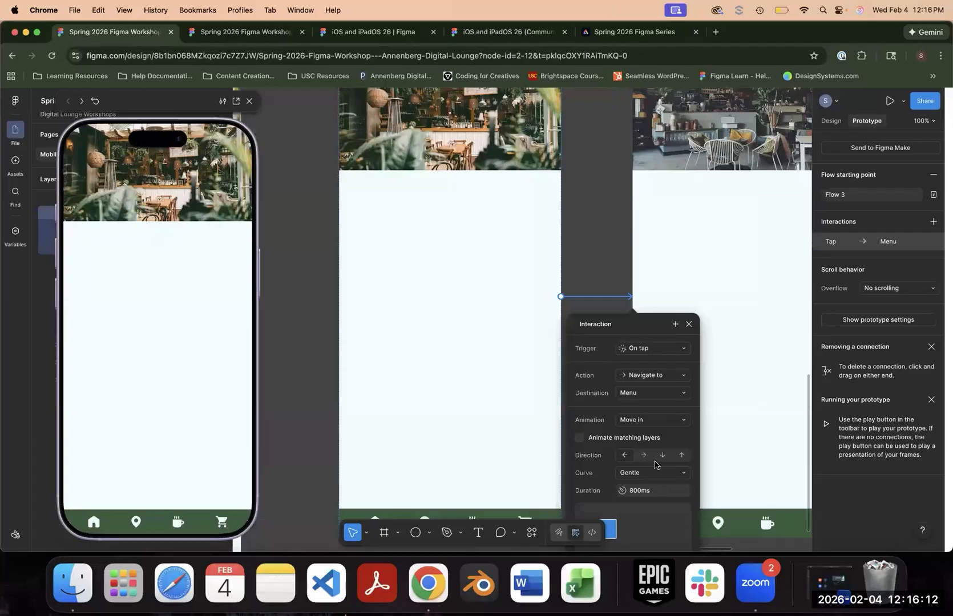
- Try Animate matching layers on the Locations-to-Menu transition and close the prototype preview
left_click_drag(637, 323, 713, 219)
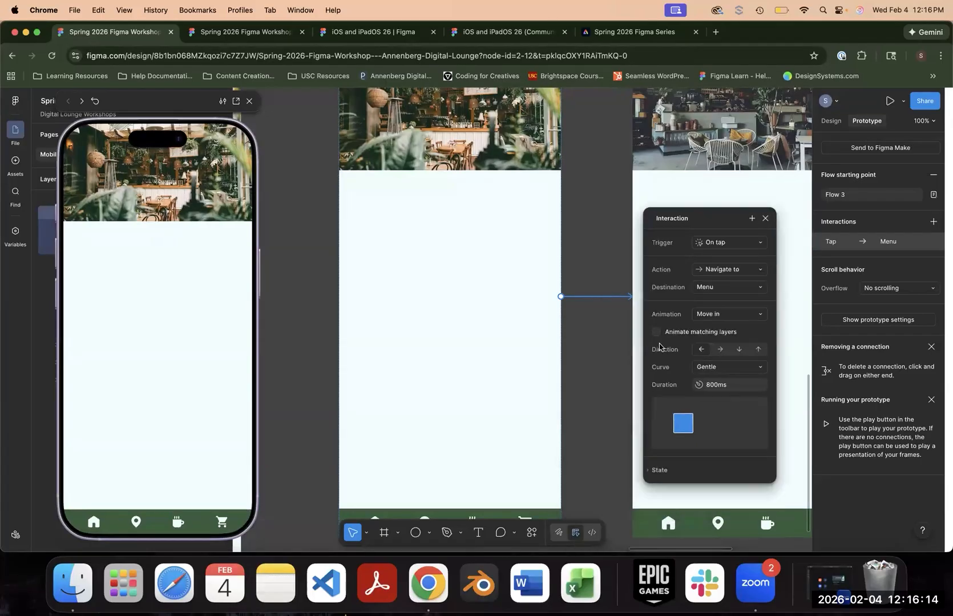
left_click(657, 331)
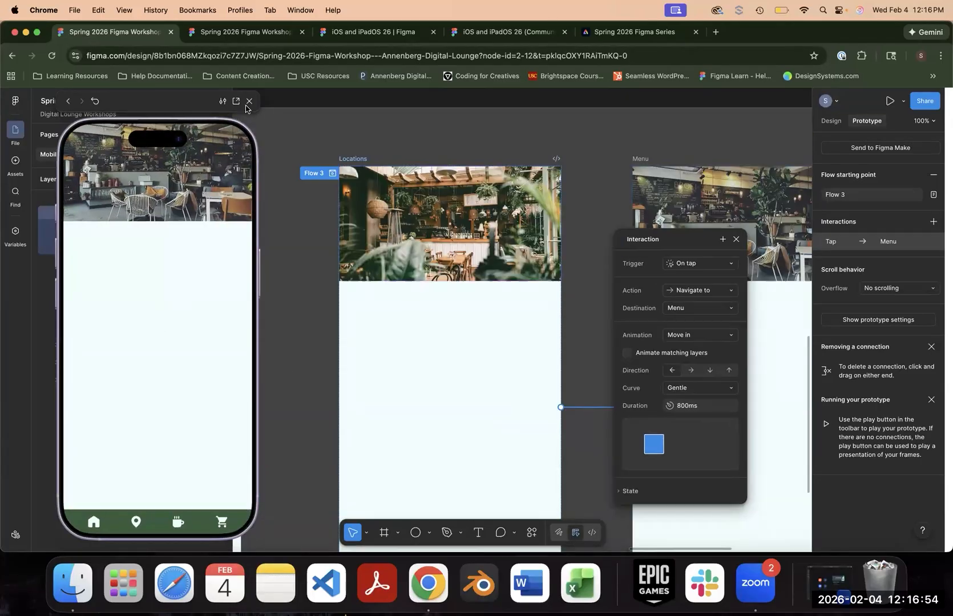
left_click(249, 102)
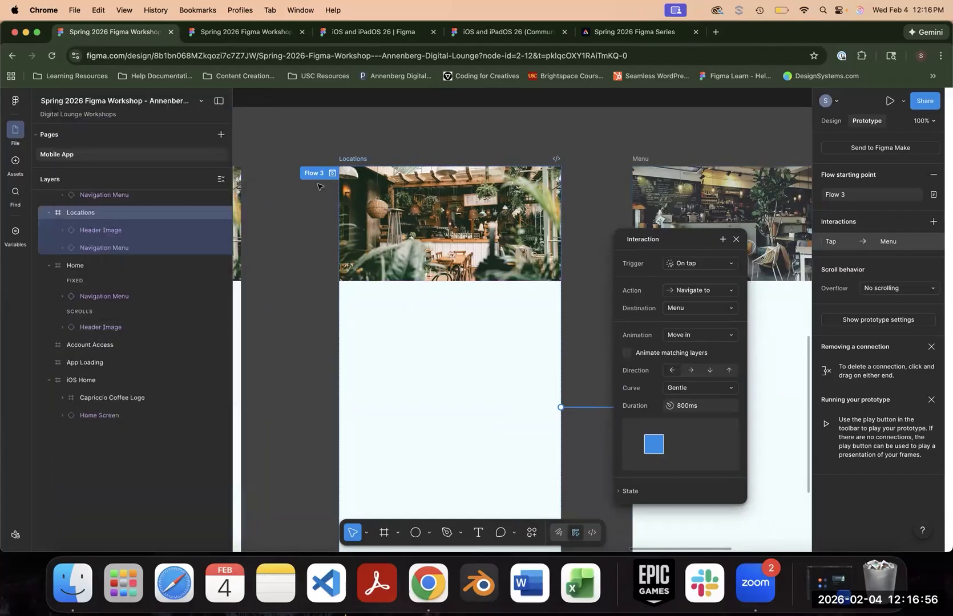
- Preview Flow 3, play the transition from Locations to Menu, and close the preview
left_click(332, 173)
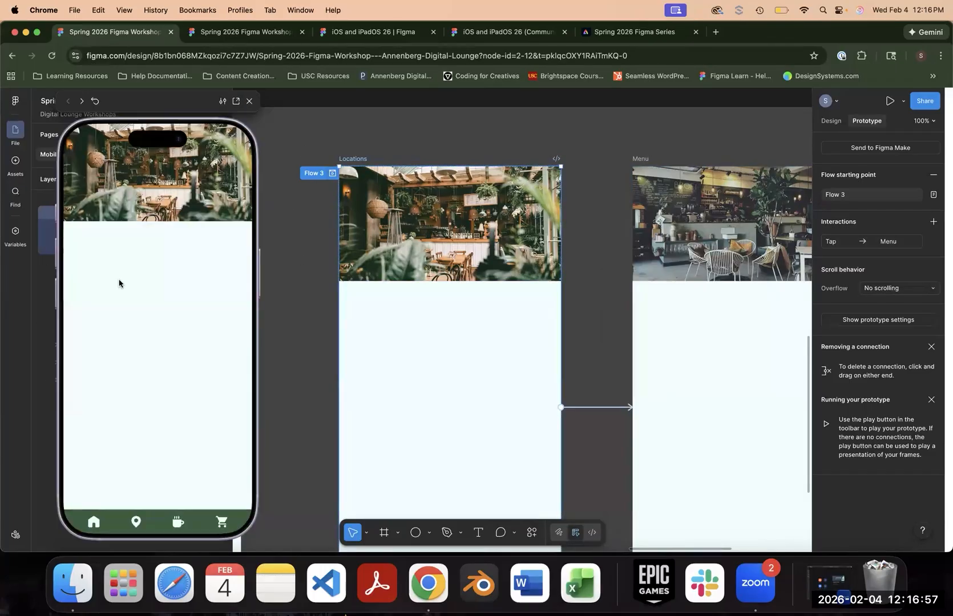
left_click(161, 493)
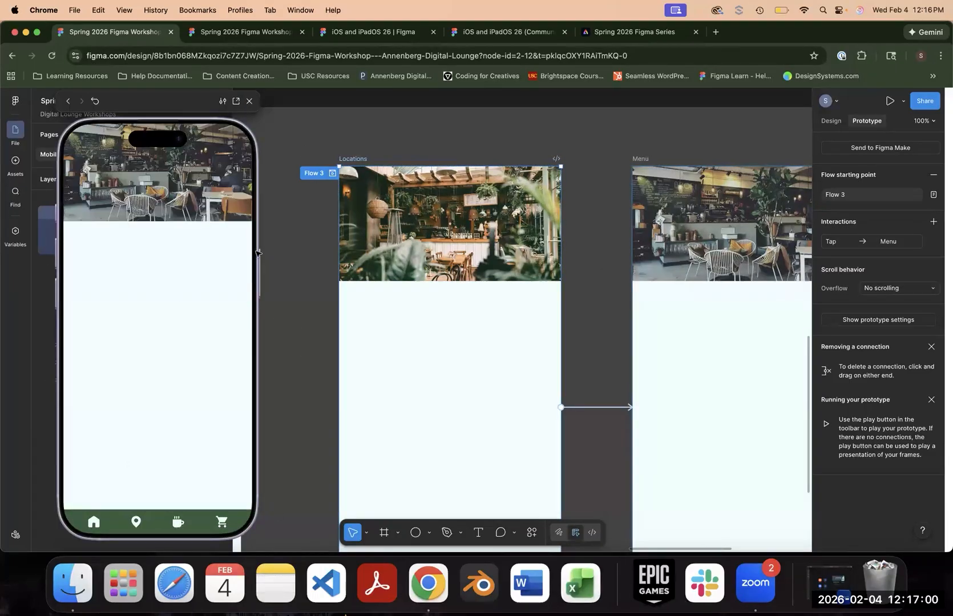
left_click(249, 101)
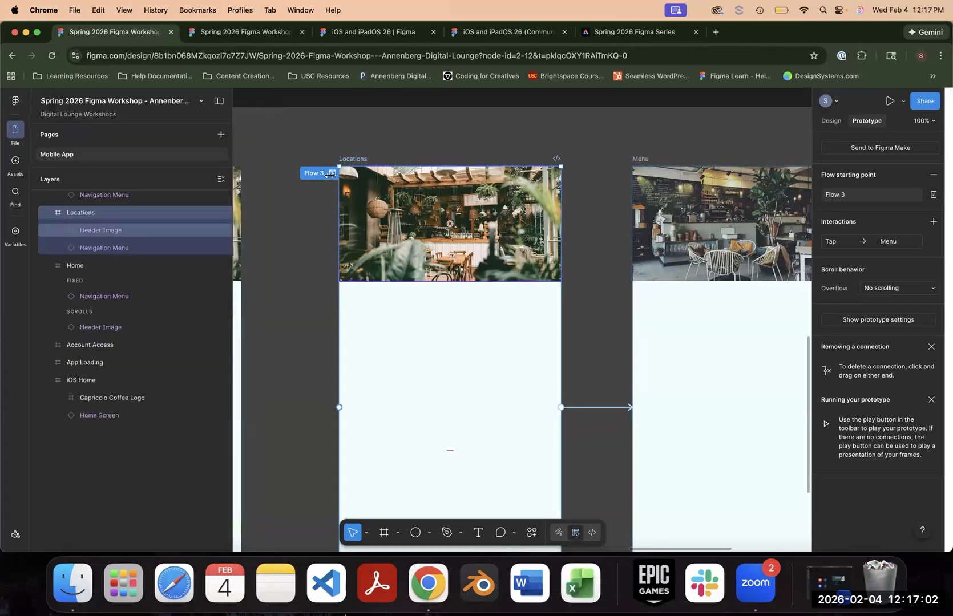
- Replay Flow 3 with the Locations-to-Menu interaction settings open, examine both frames' navigation menus, and close the preview
left_click(331, 174)
left_click(588, 407)
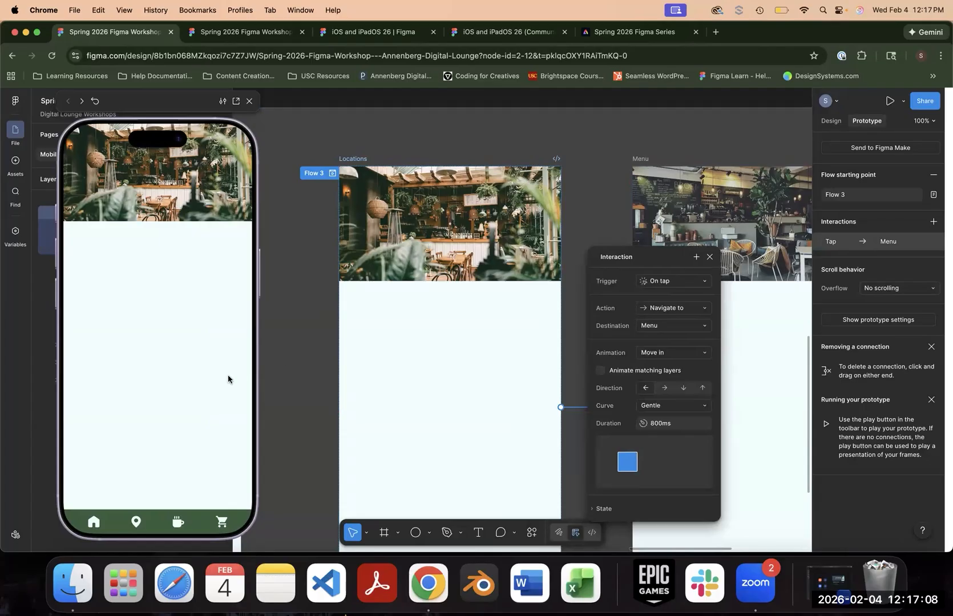
left_click(202, 364)
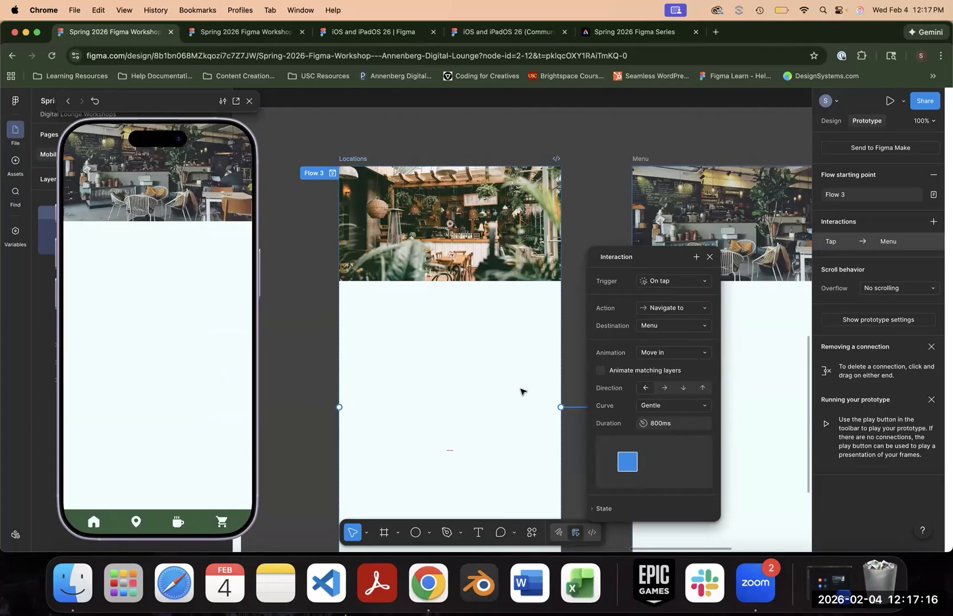
left_click(497, 209)
left_click(506, 395)
scroll(507, 395, "down", 5)
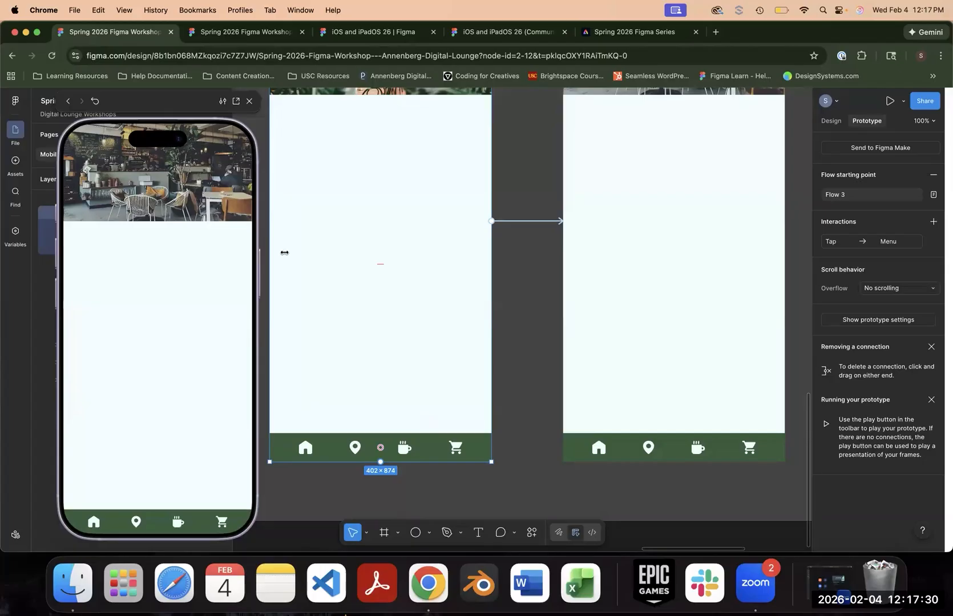
left_click(249, 103)
- Compare the layer names inside the Header Image and Navigation Menu components of the Menu and Locations frames
scroll(415, 240, "up", 5)
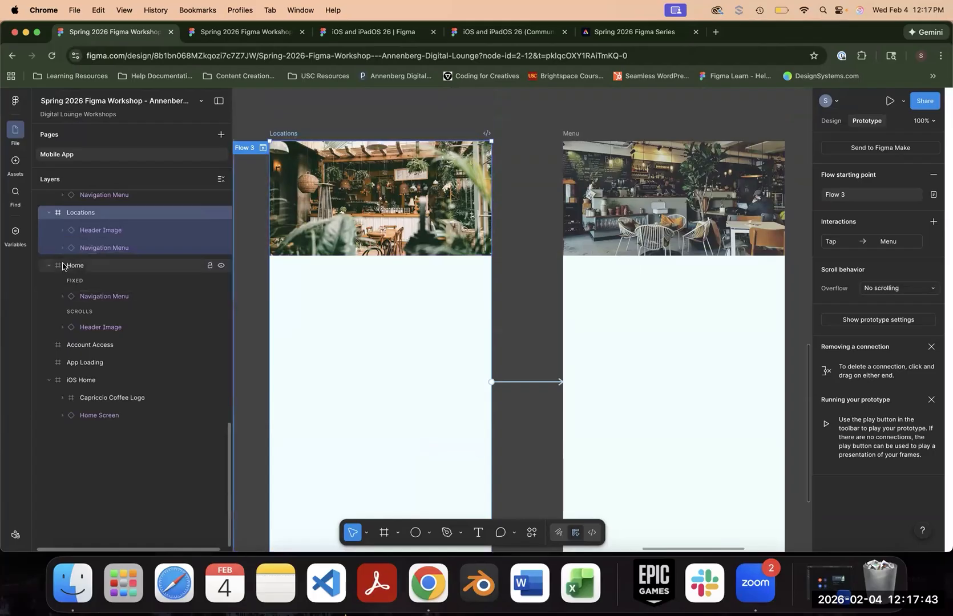
scroll(65, 246, "up", 3)
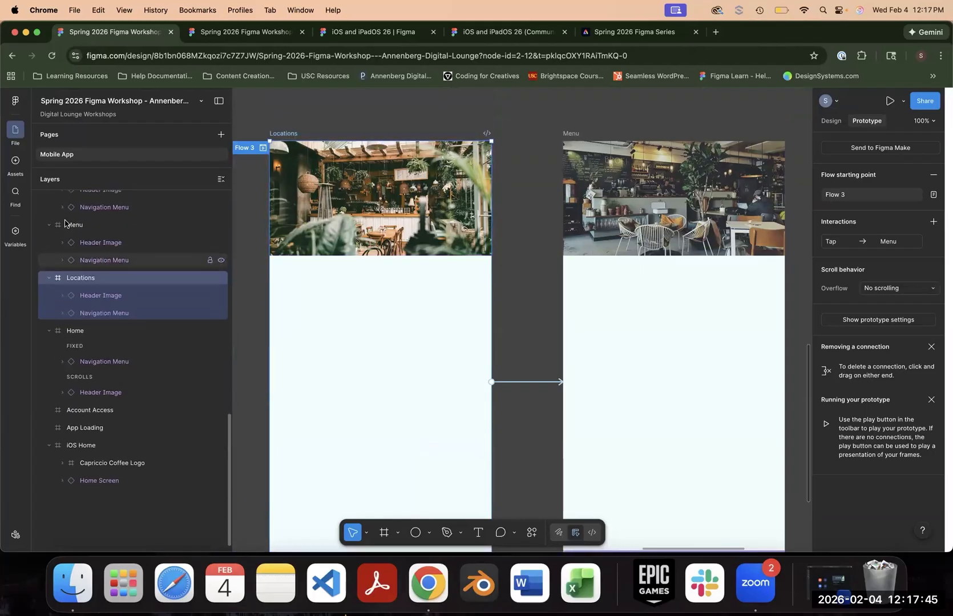
left_click(62, 242)
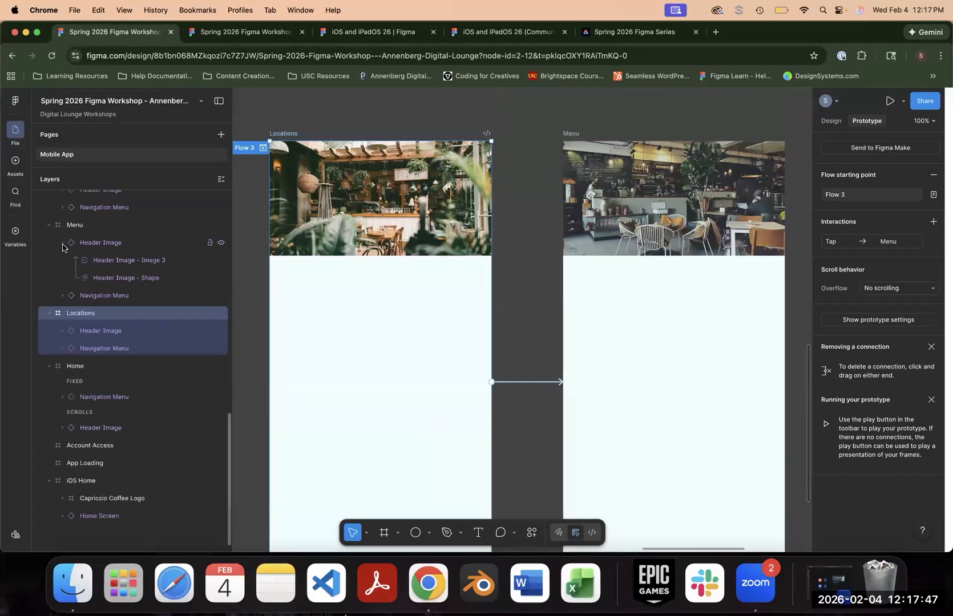
left_click(66, 333)
left_click(63, 331)
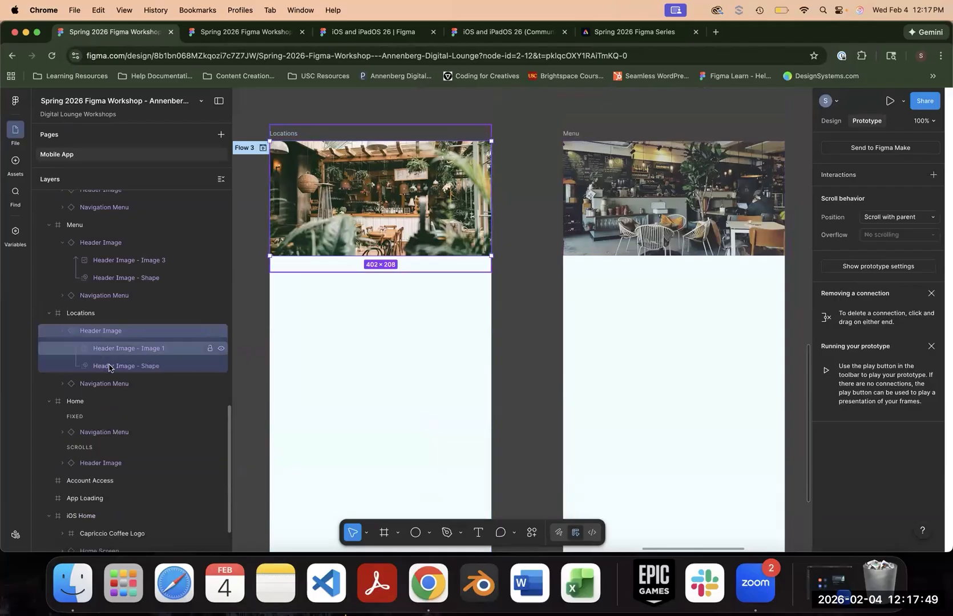
left_click(155, 261)
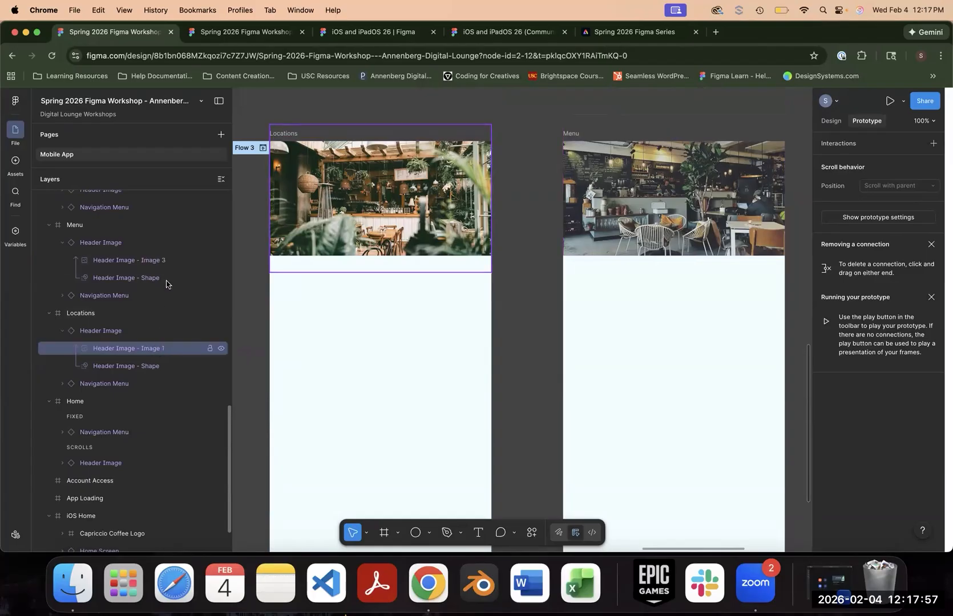
left_click(158, 350)
left_click(145, 261)
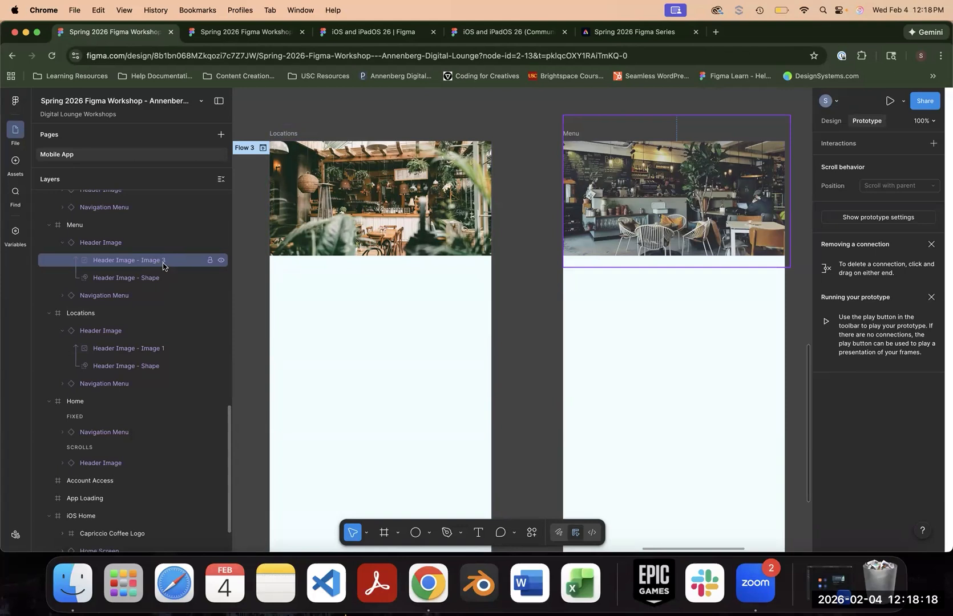
left_click(135, 296)
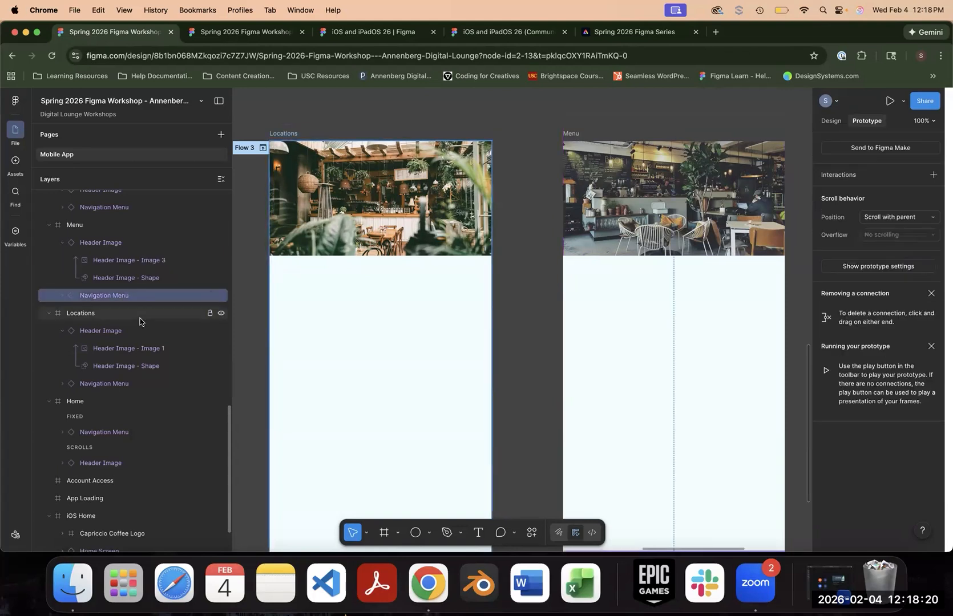
scroll(315, 336, "down", 3)
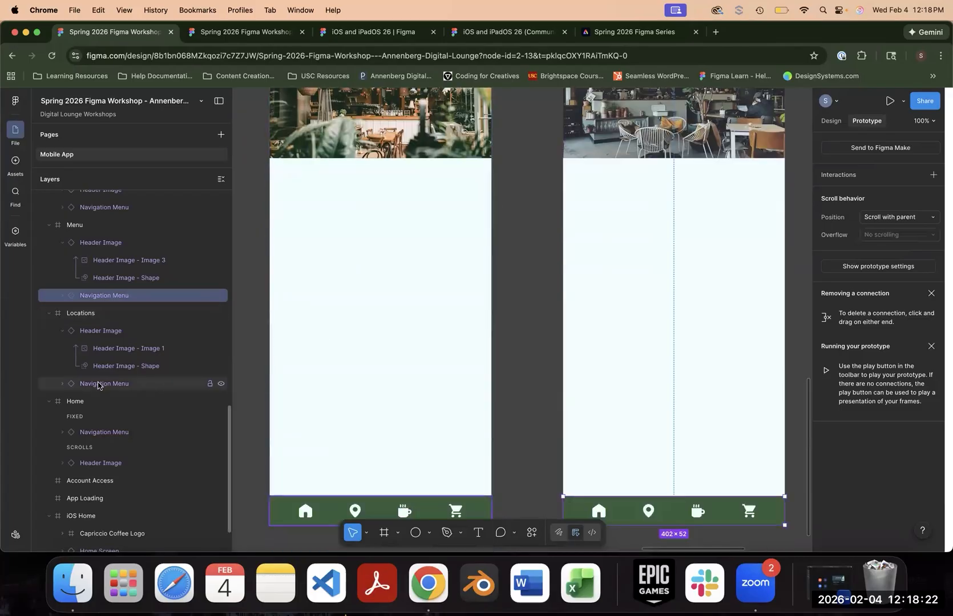
- Expand the Navigation Menu components of the Locations and Menu frames and compare their layer names
left_click(52, 386)
left_click(57, 386)
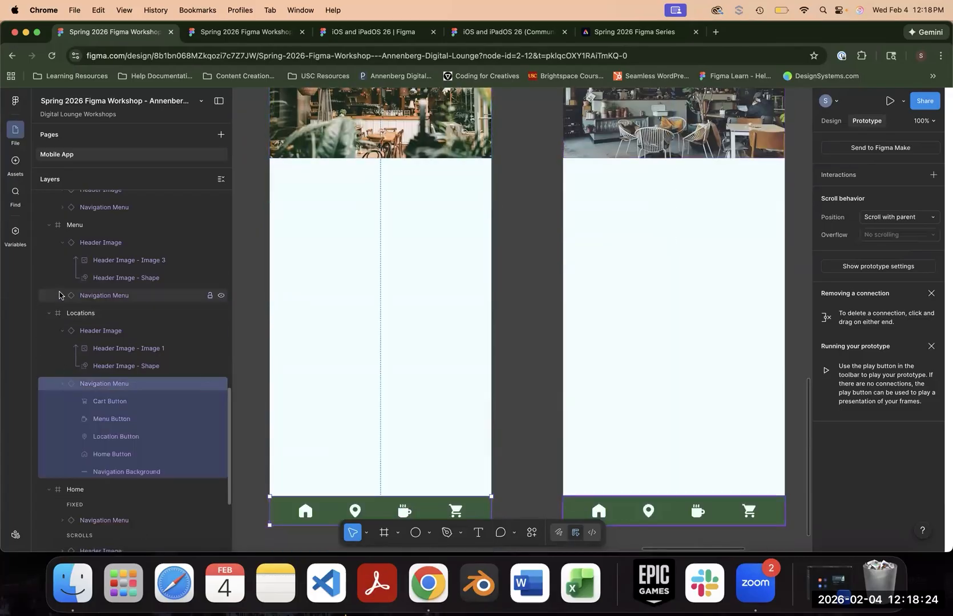
left_click(63, 295)
scroll(133, 320, "down", 6)
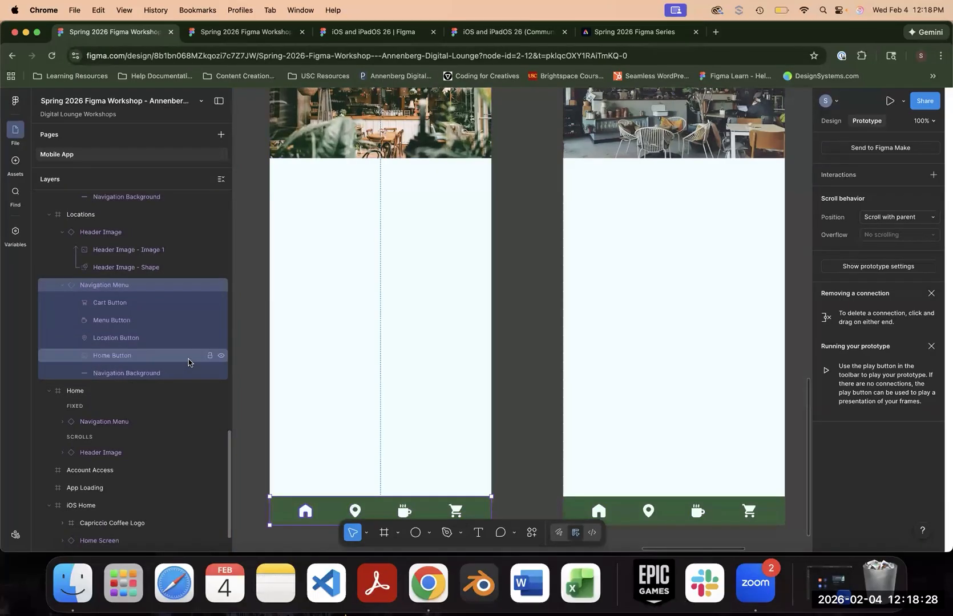
scroll(189, 361, "up", 2)
scroll(531, 253, "up", 3)
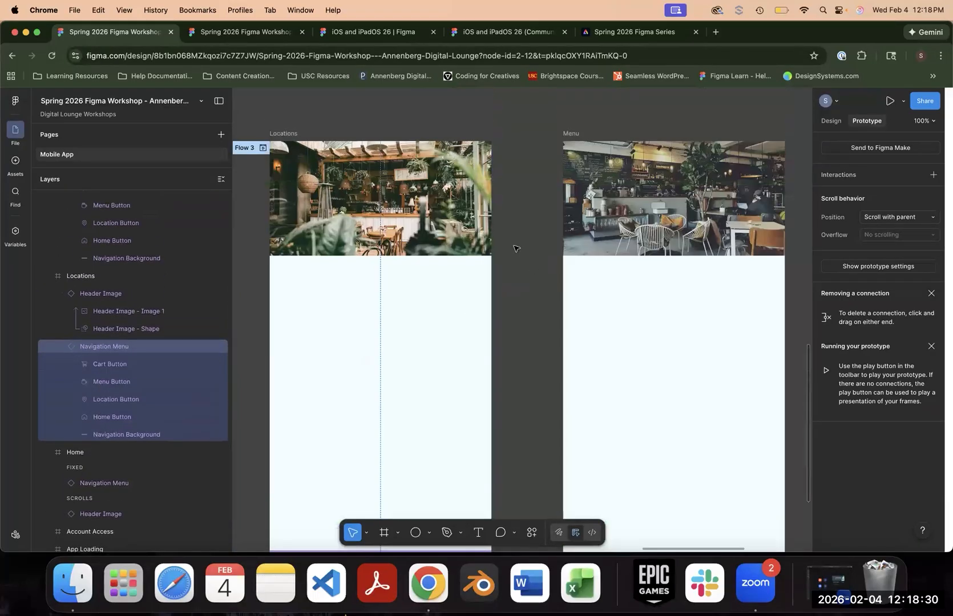
- Enable Animate matching layers on the Locations-to-Menu interaction and play the transition in the Flow 3 preview
left_click(513, 247)
left_click(517, 382)
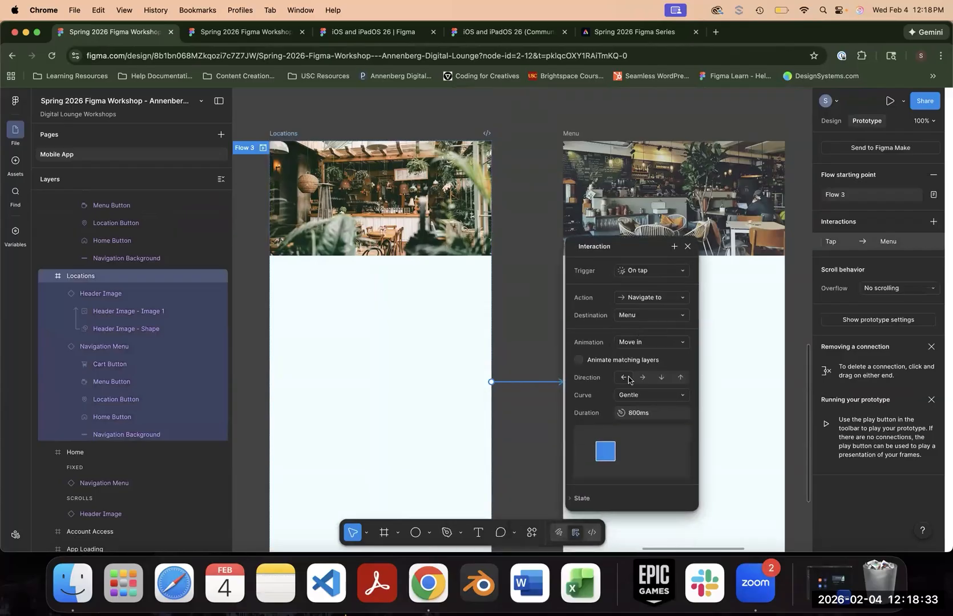
left_click(263, 149)
left_click(524, 382)
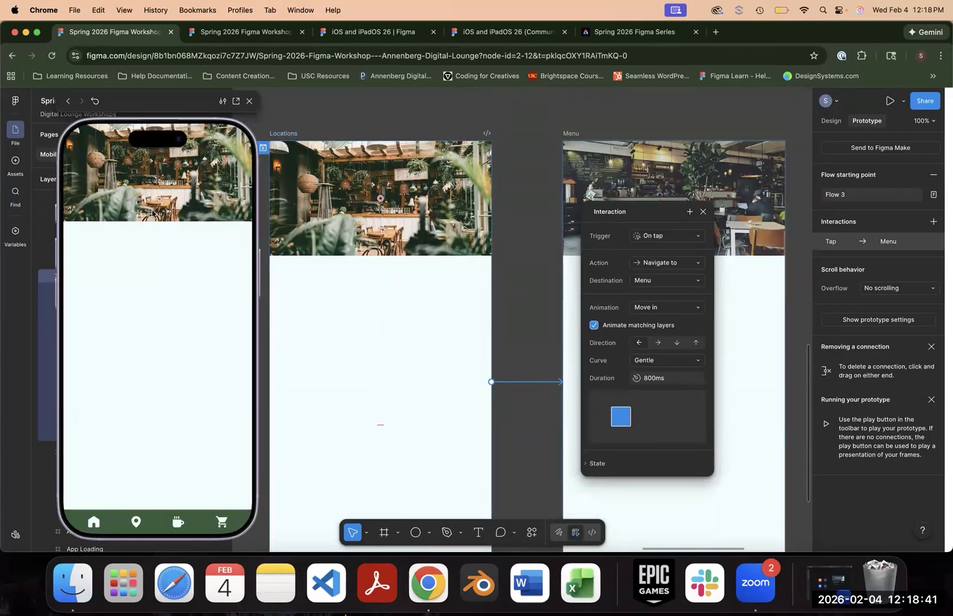
left_click(153, 213)
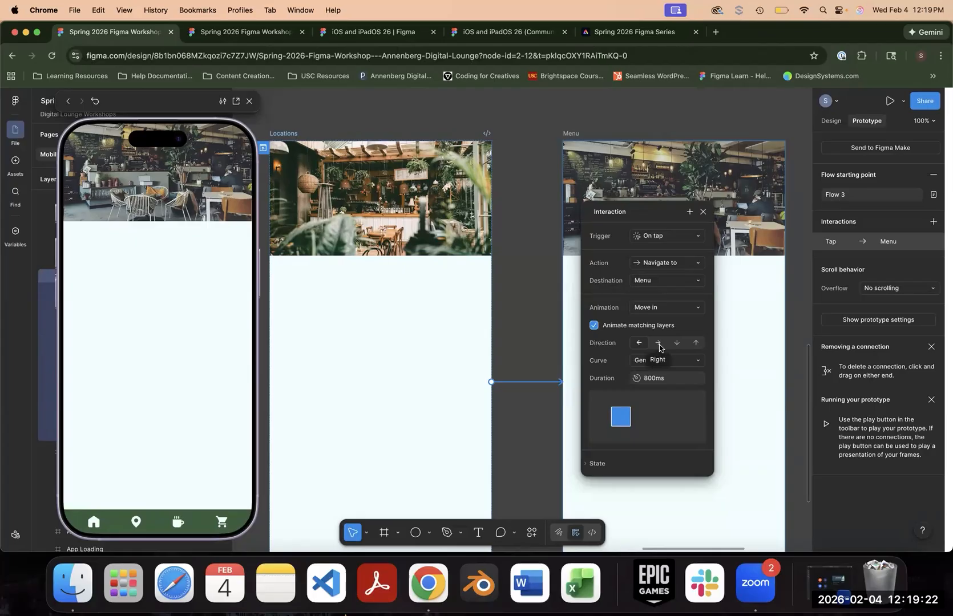
- Set the Locations-to-Menu transition's direction to Up and its curve to Linear, and close the preview
left_click(697, 344)
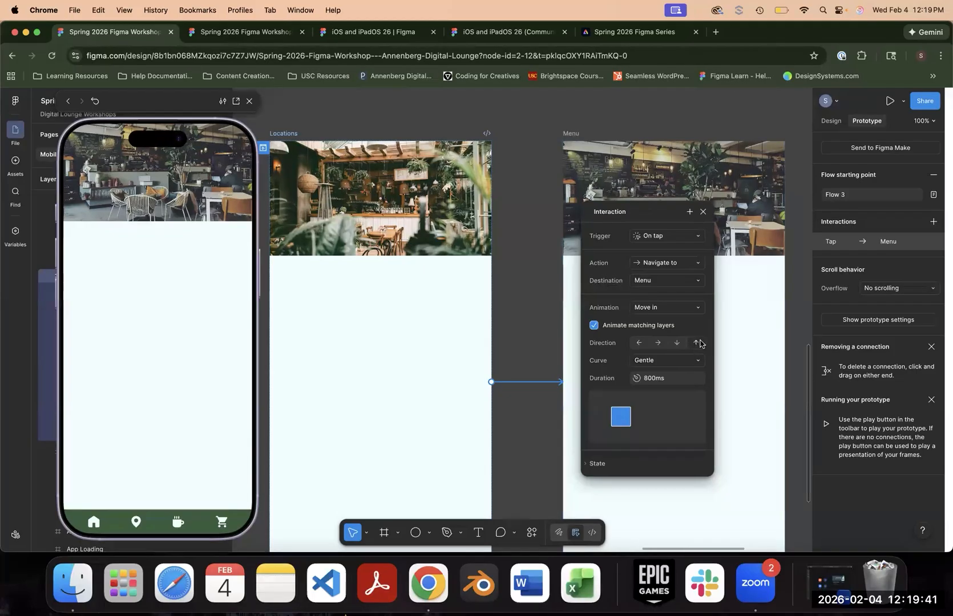
left_click(695, 362)
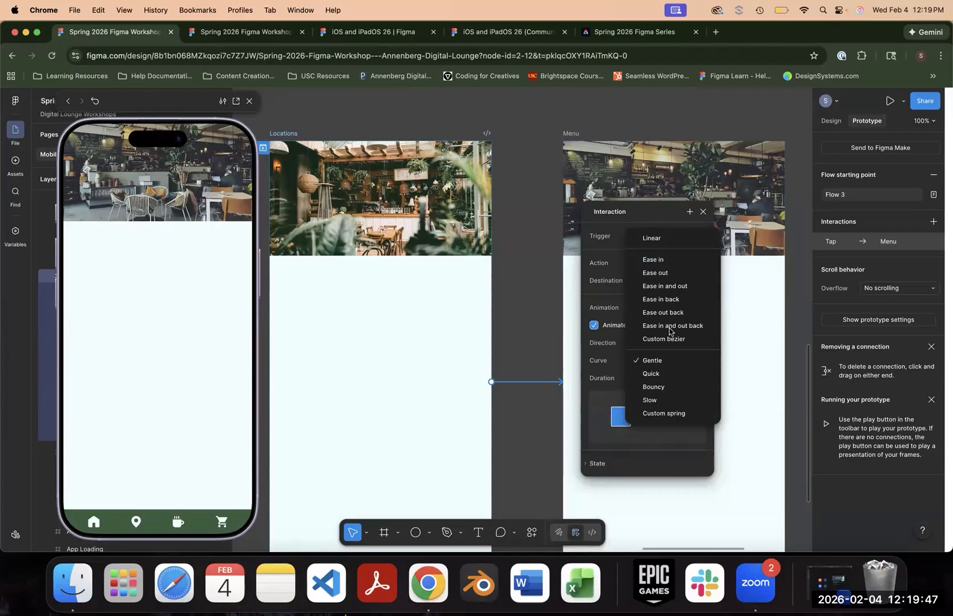
key("Up")
key("Up")
key("Up")
key("Up")
key("Up")
key("Up")
key("Up")
key("Up")
key("Up")
key("Up")
key("Up")
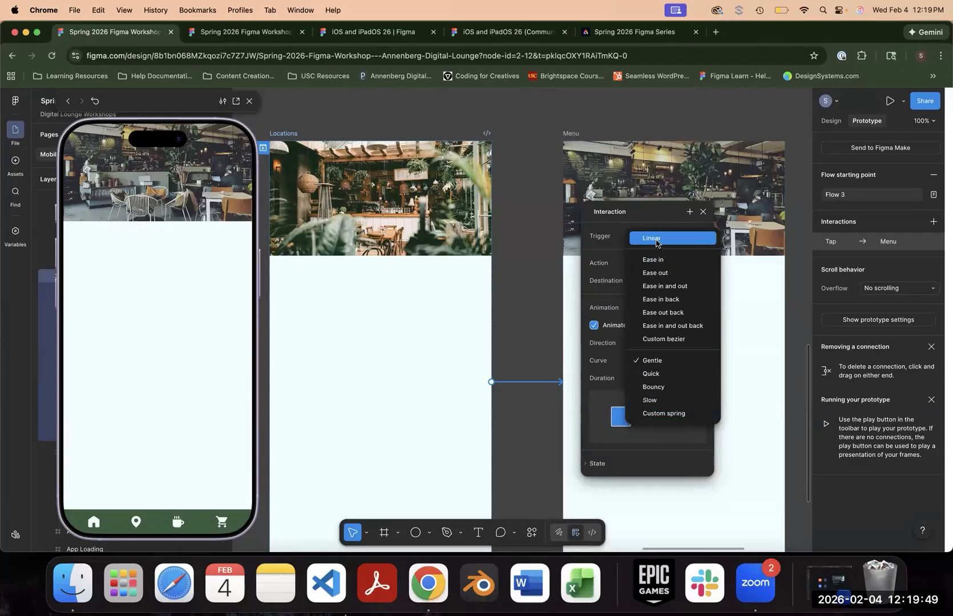
key("Return")
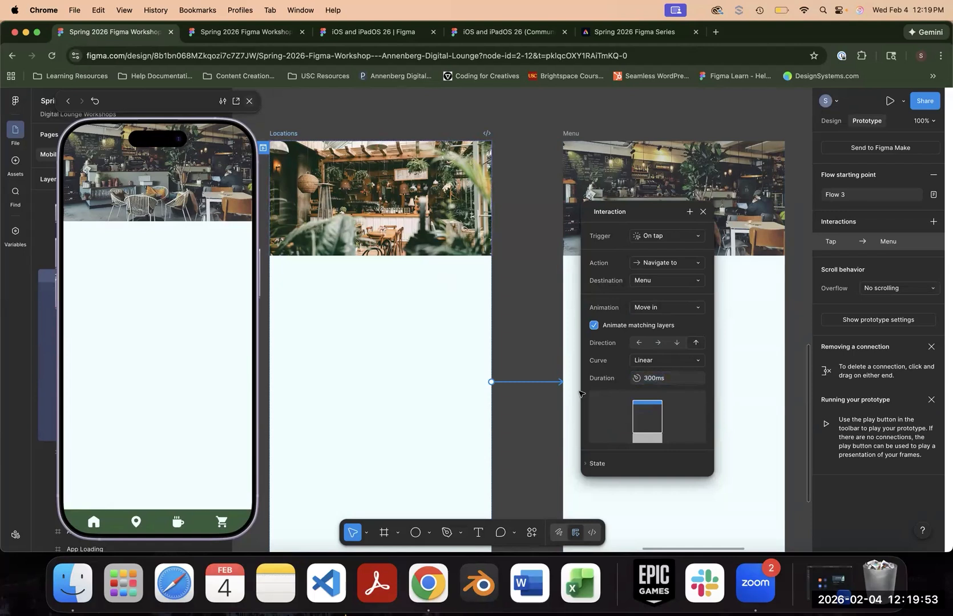
left_click(249, 101)
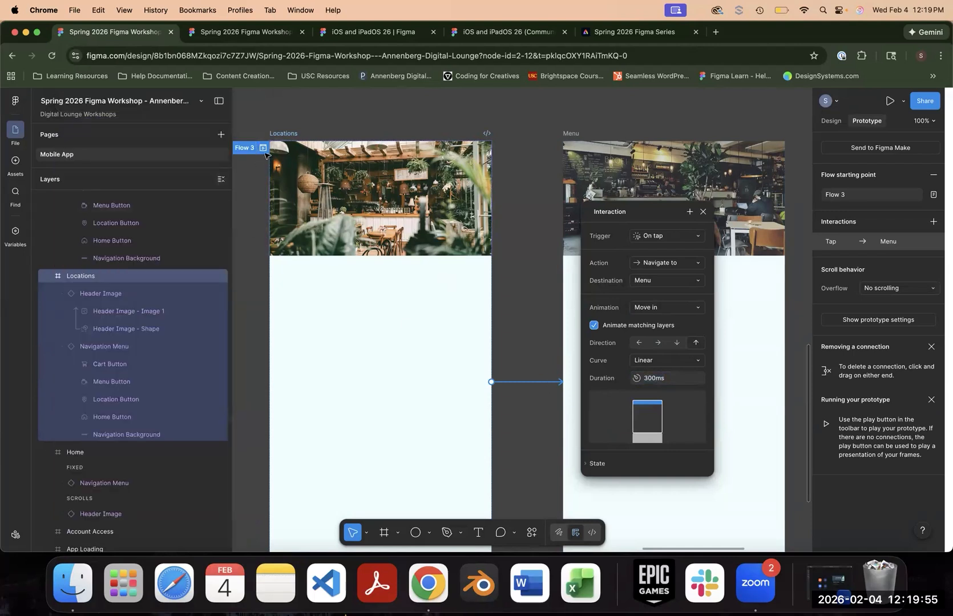
- Try the Move out animation on the Locations-to-Menu interaction and play it in the Flow 3 preview
left_click(635, 312)
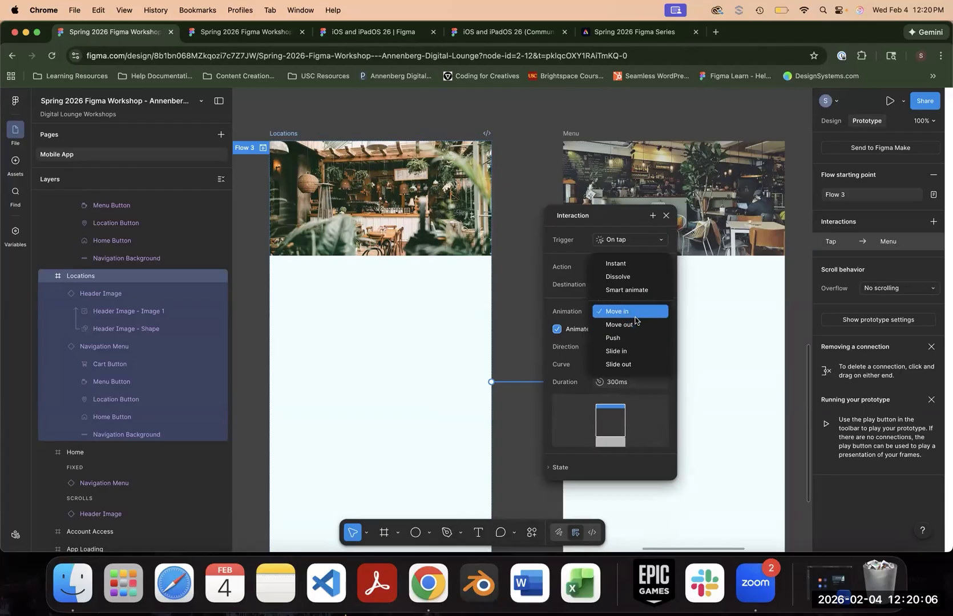
left_click(634, 324)
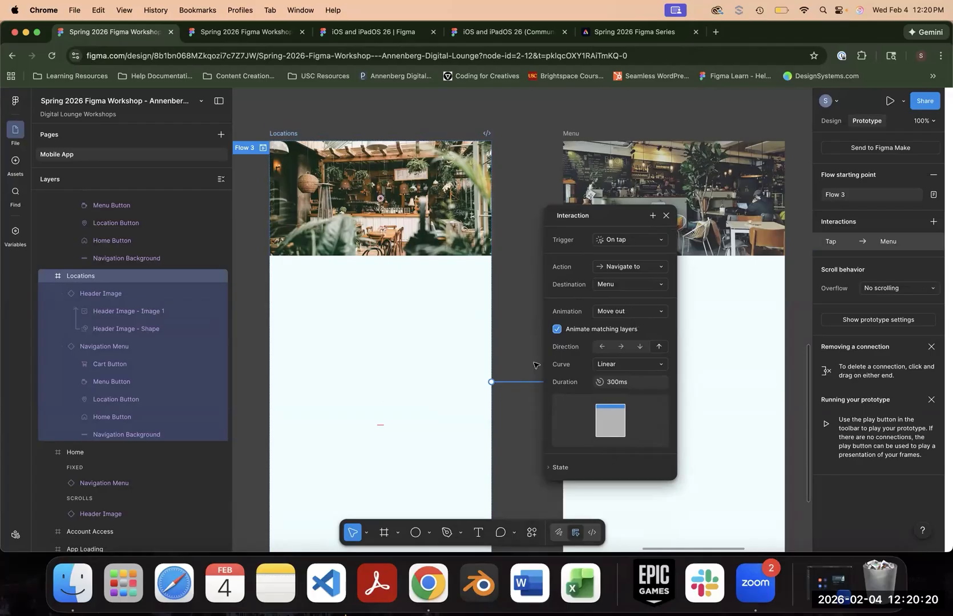
left_click(263, 148)
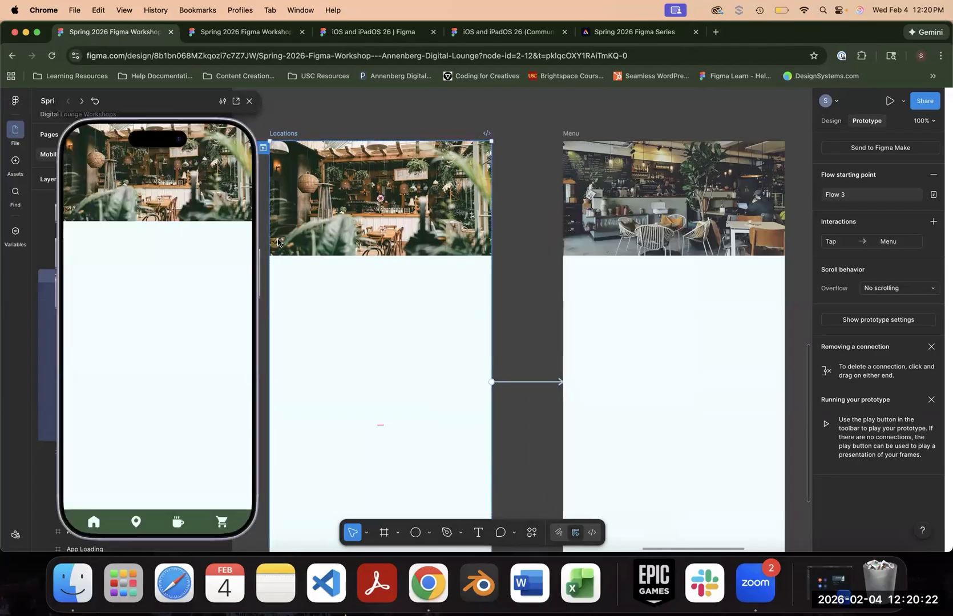
left_click(177, 327)
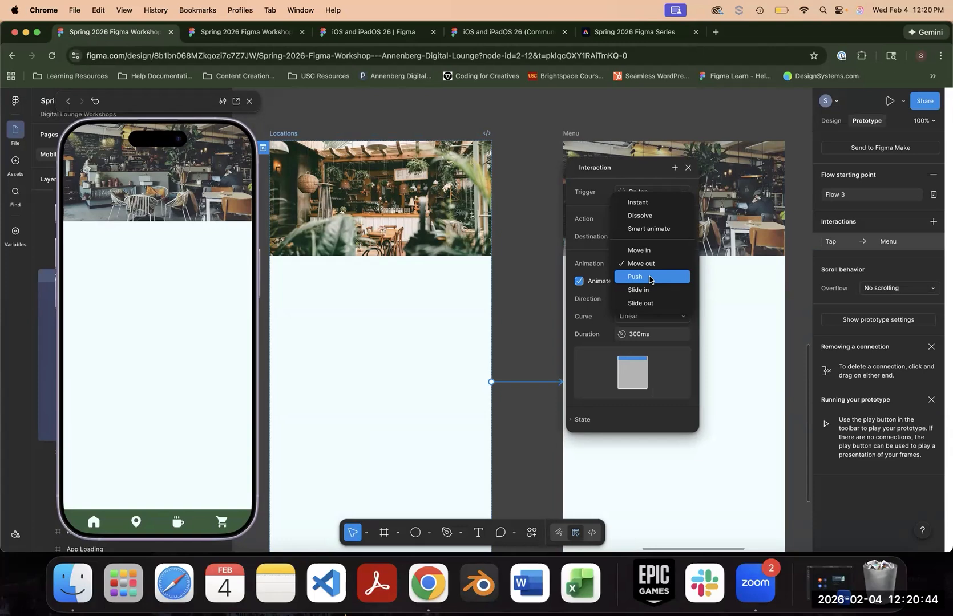
- Try the Push animation on the Locations-to-Menu interaction and replay Flow 3 in a fresh preview
left_click(649, 278)
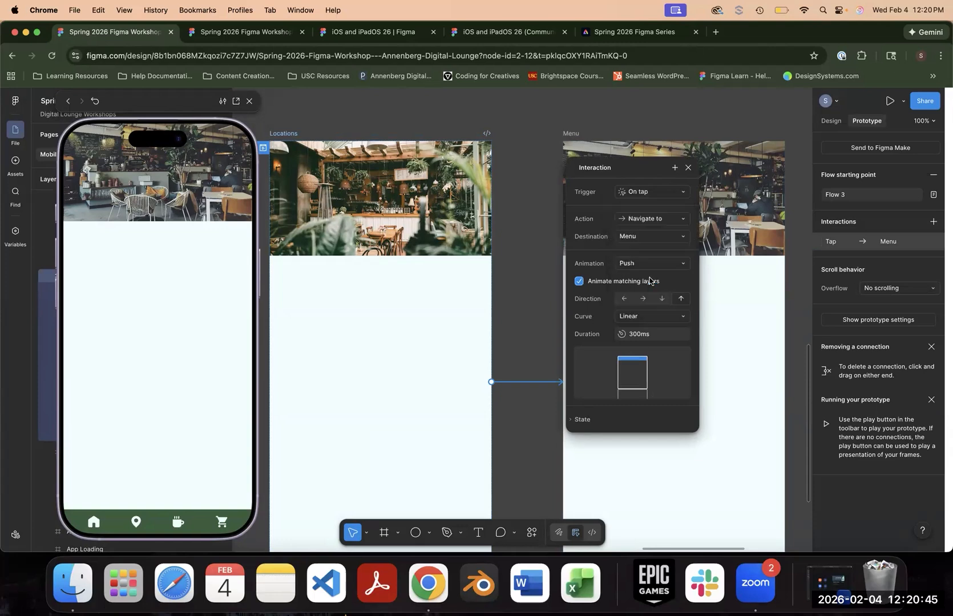
left_click(249, 101)
key("Escape")
left_click(262, 149)
left_click(155, 323)
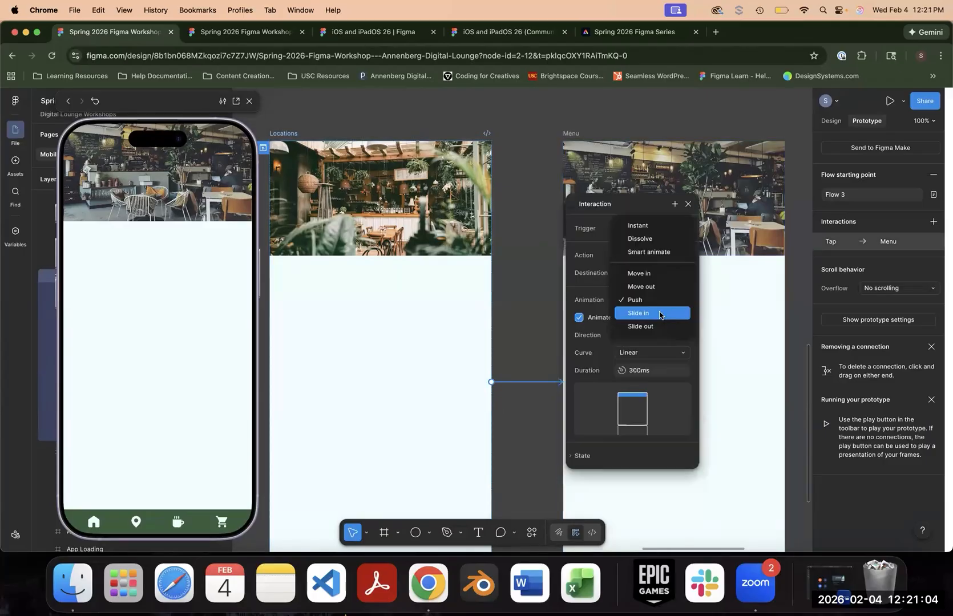
- Set the Locations-to-Menu animation to Slide in and replay Flow 3 in a fresh preview
left_click(660, 313)
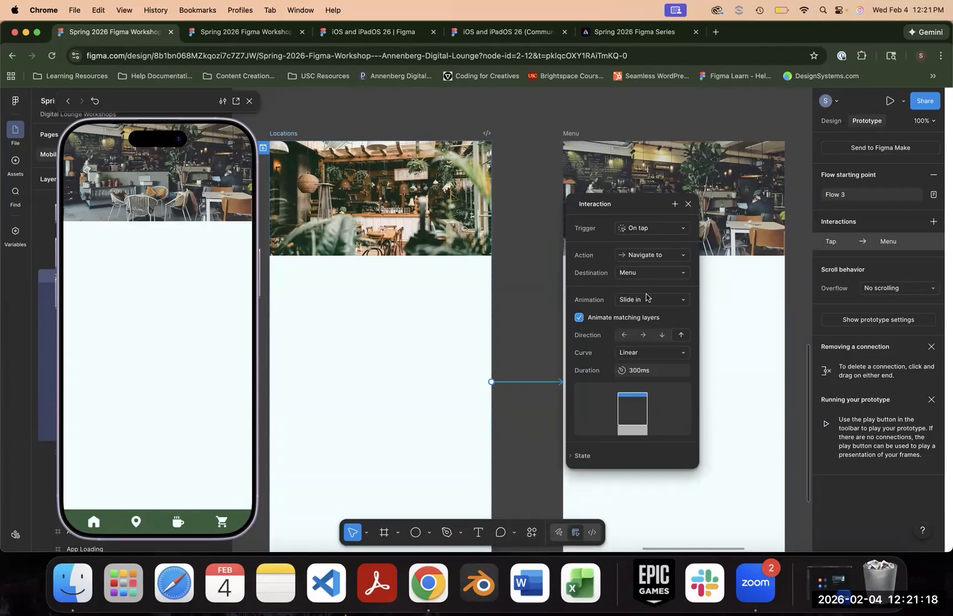
left_click(644, 352)
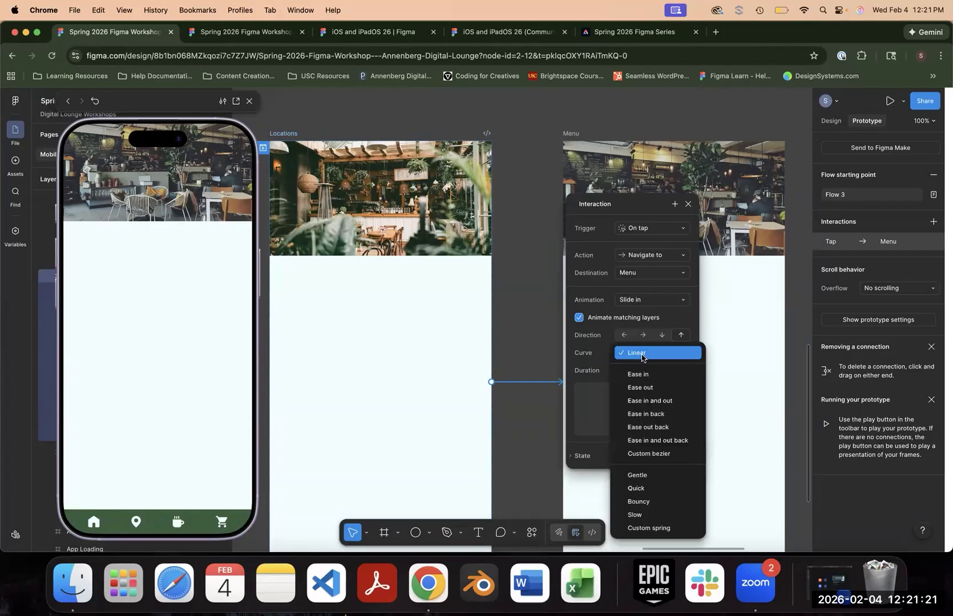
left_click(635, 301)
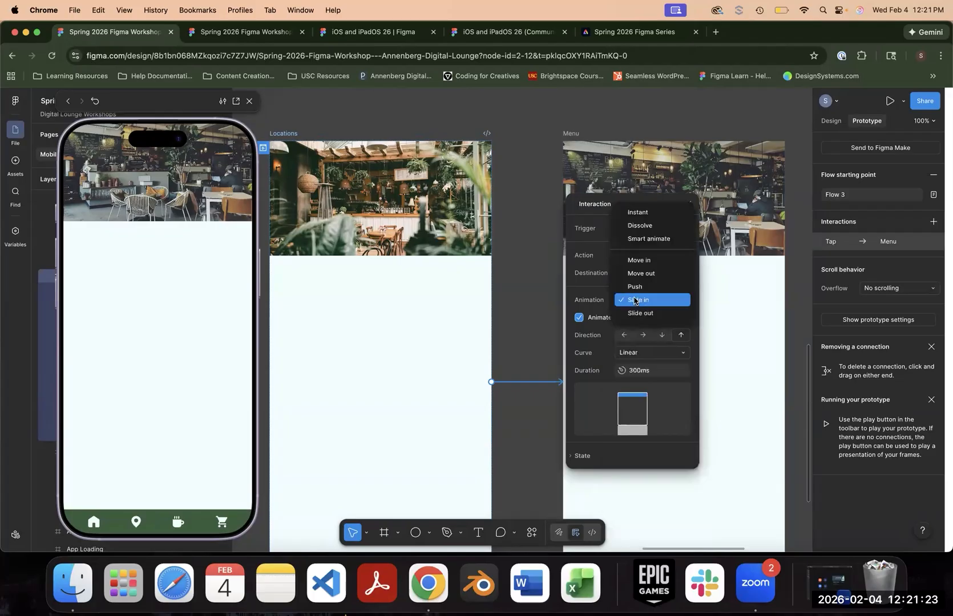
left_click(644, 301)
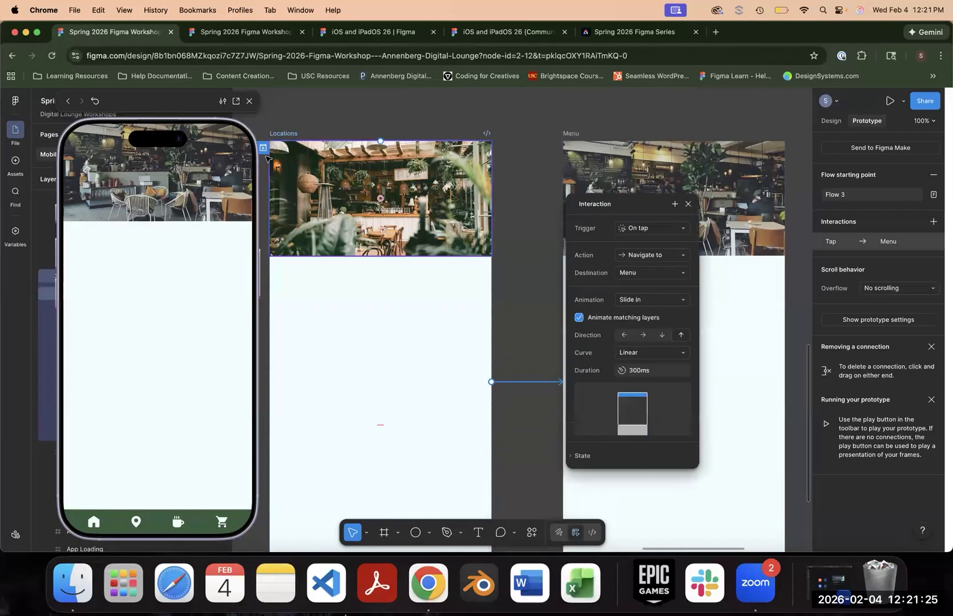
left_click(249, 101)
left_click(263, 148)
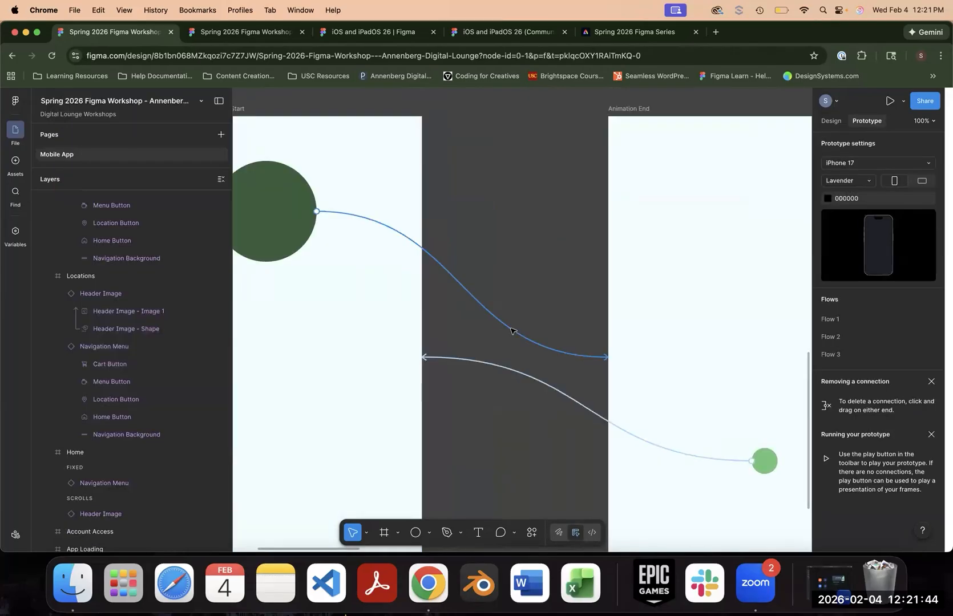
- Set the Animation Start circle's interaction to Smart animate with an Ease out curve and a 3000 ms duration
left_click(511, 331)
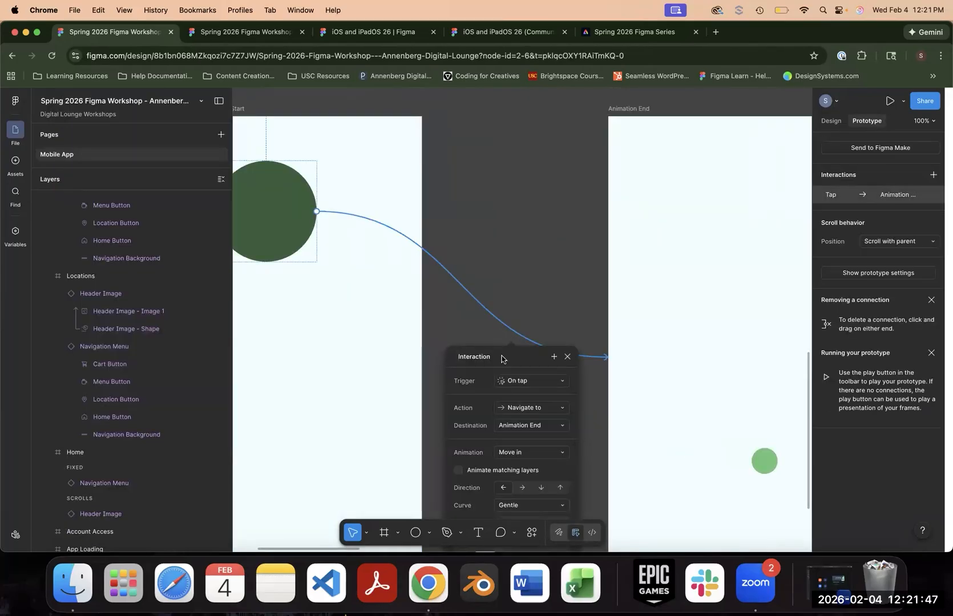
left_click_drag(502, 359, 540, 219)
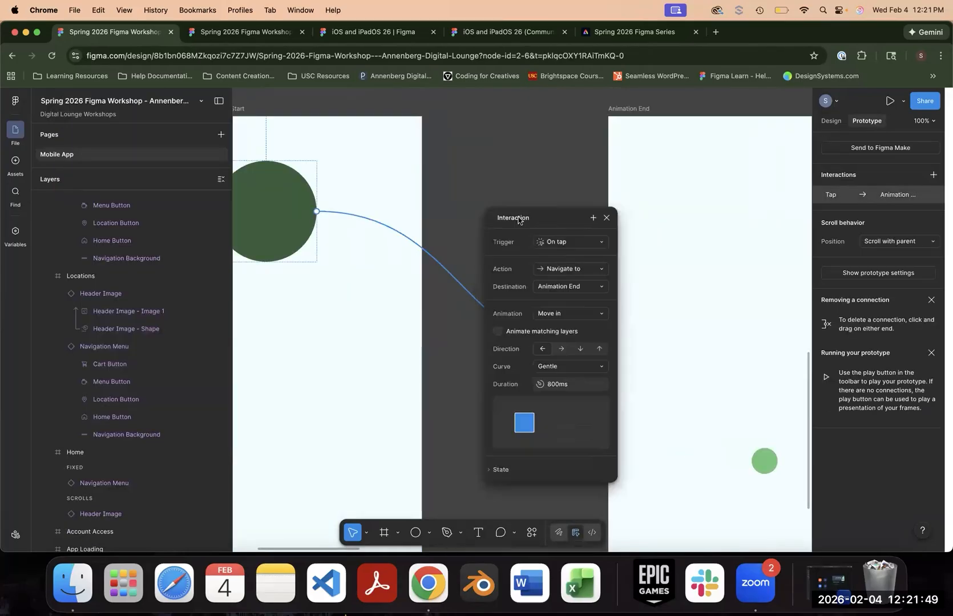
left_click(569, 318)
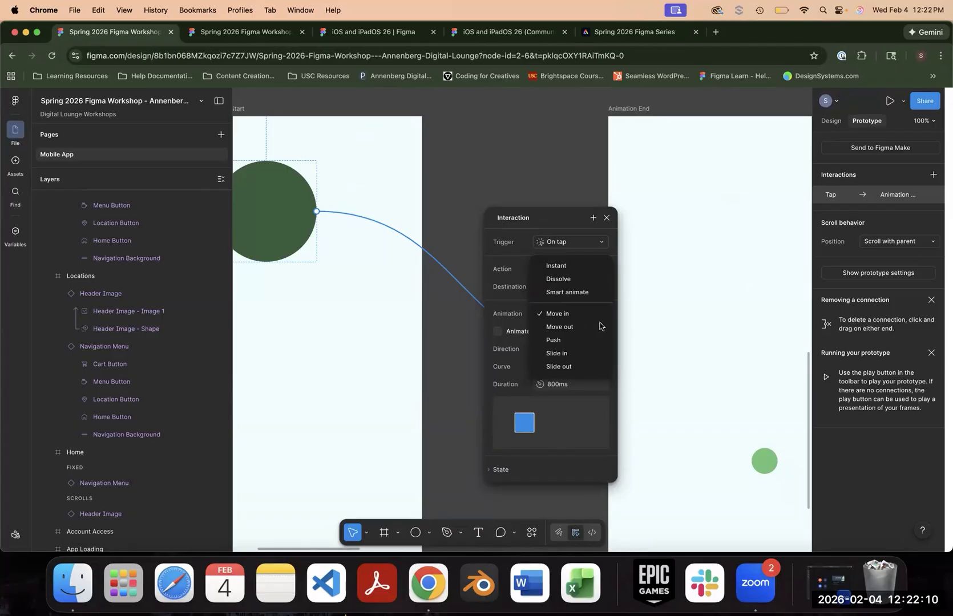
left_click(579, 293)
left_click(574, 332)
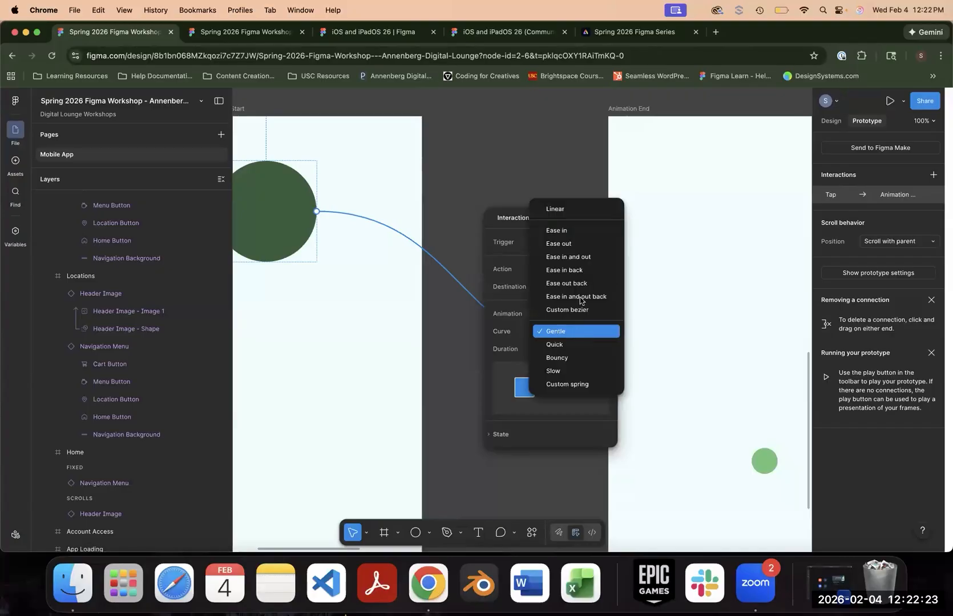
left_click(576, 244)
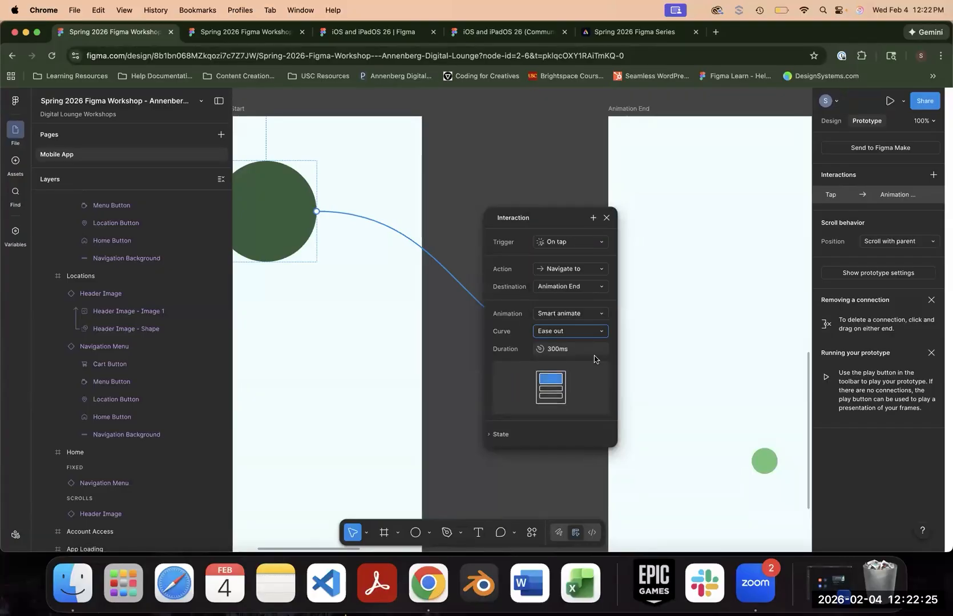
left_click(579, 349)
type("3s")
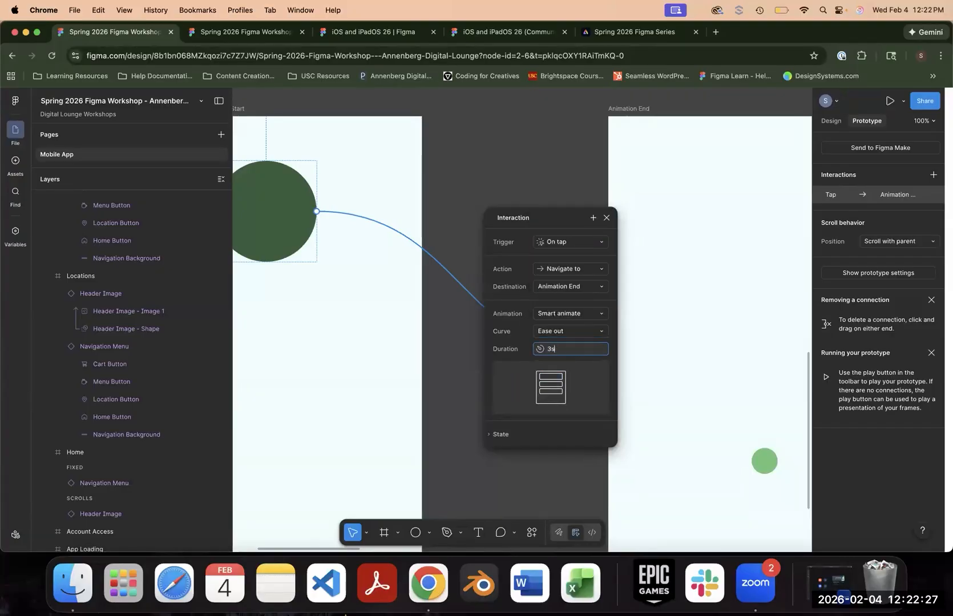
key("Return")
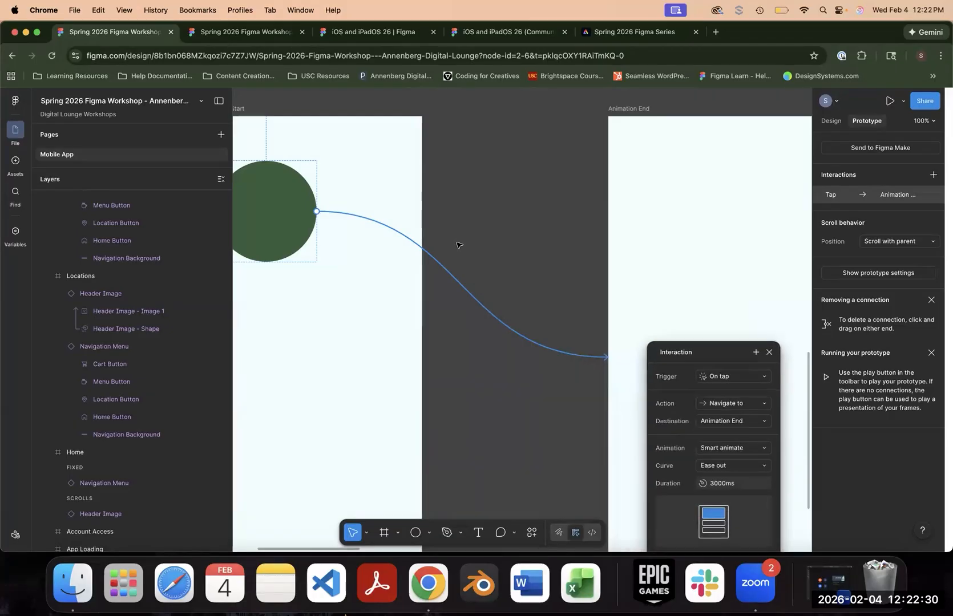
- Compare the size, position and layer name of the circles in the Animation Start and Animation End frames
left_click(545, 215)
left_click(266, 198)
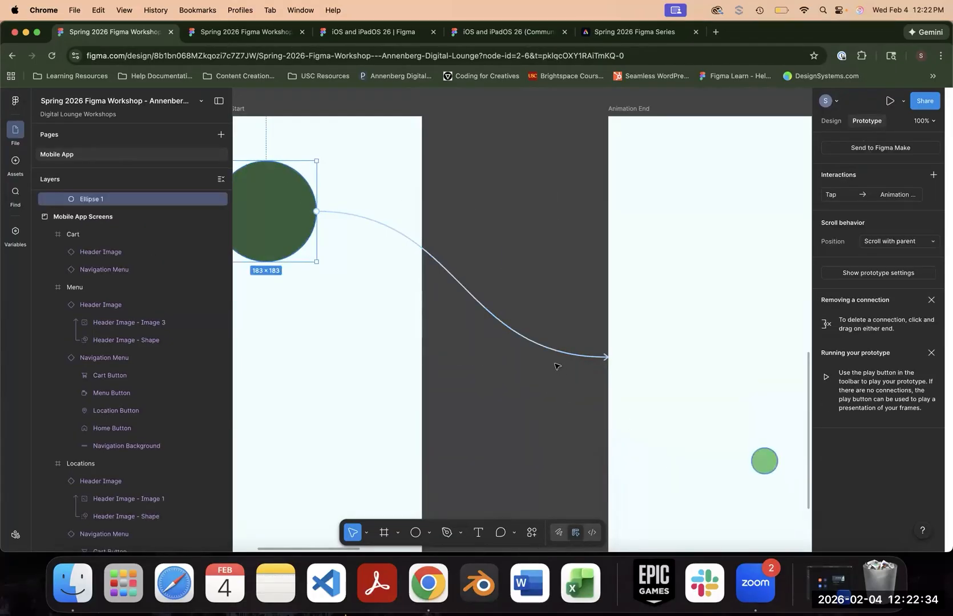
left_click(763, 459)
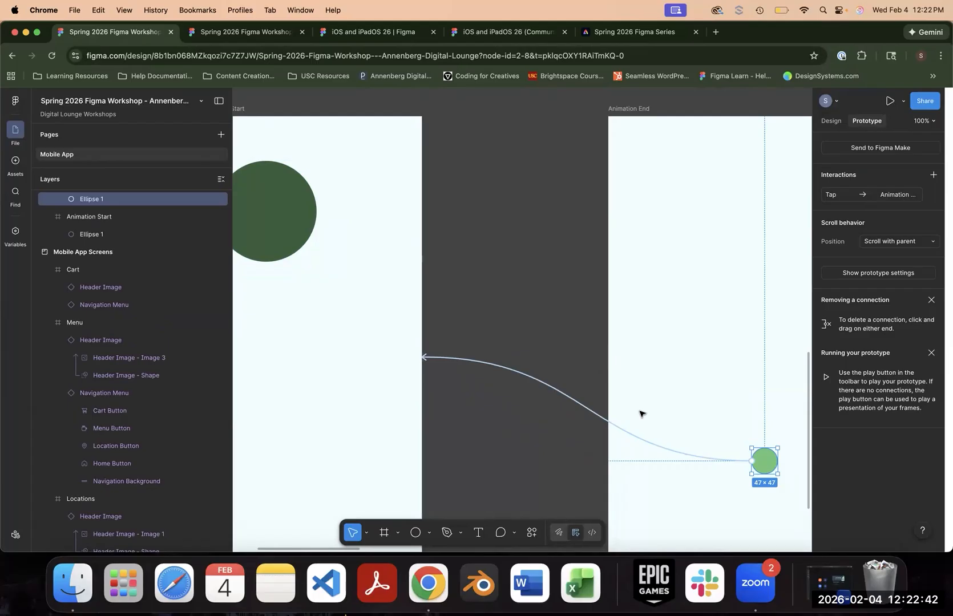
- Preview Flow 1, play the circle's transition from Animation Start to Animation End, and close the preview
left_click_drag(492, 302, 632, 269)
left_click(345, 113)
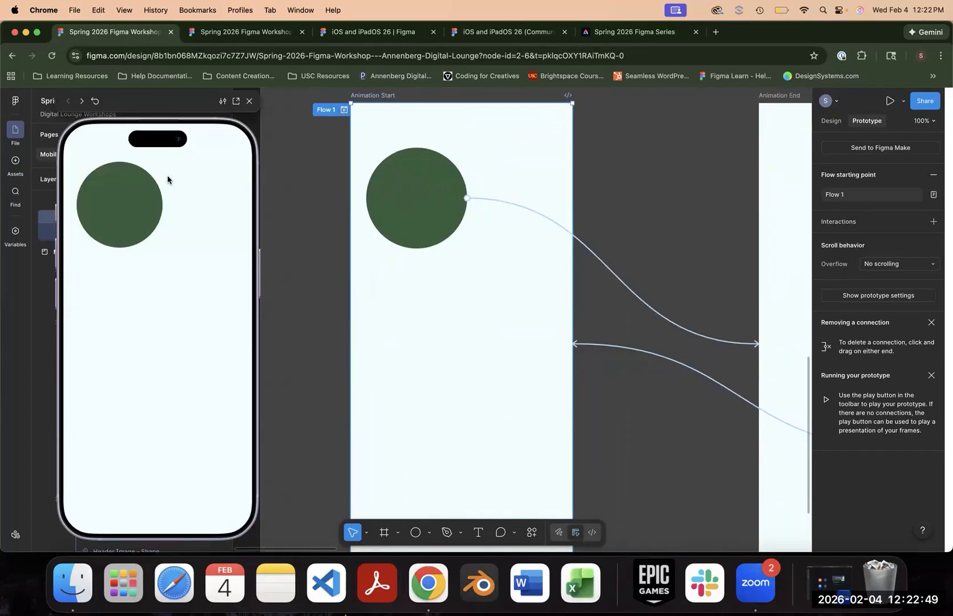
left_click(137, 222)
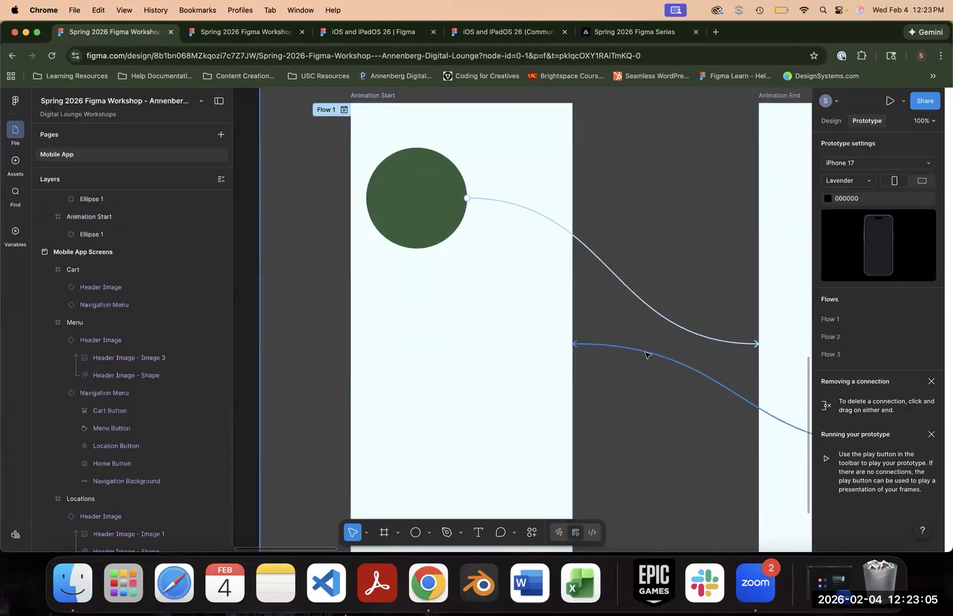
- Set the Animation End circle's return interaction to Smart animate, change its duration, and play the circle's transition in a Flow 1 preview
left_click(648, 355)
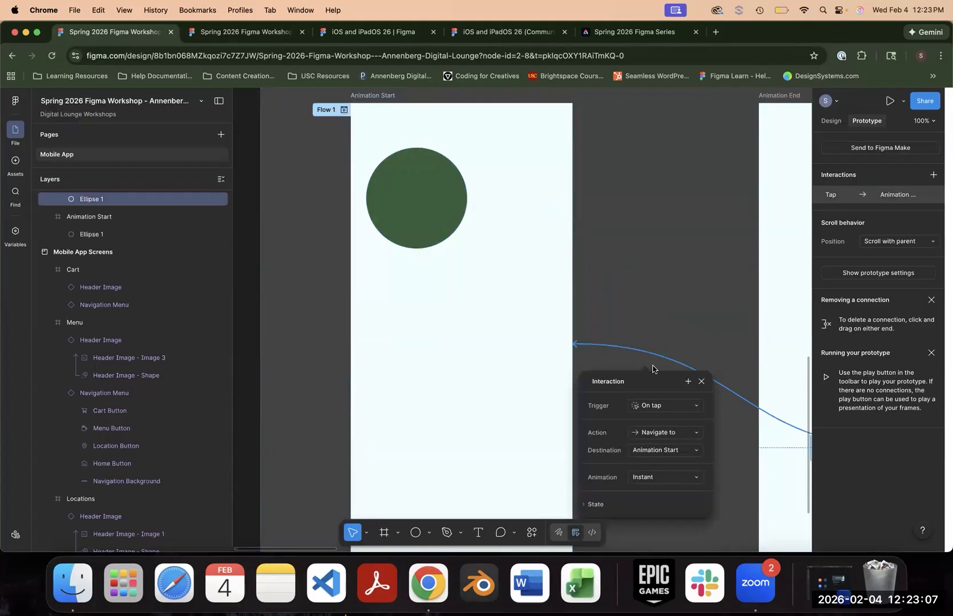
left_click_drag(634, 380, 513, 169)
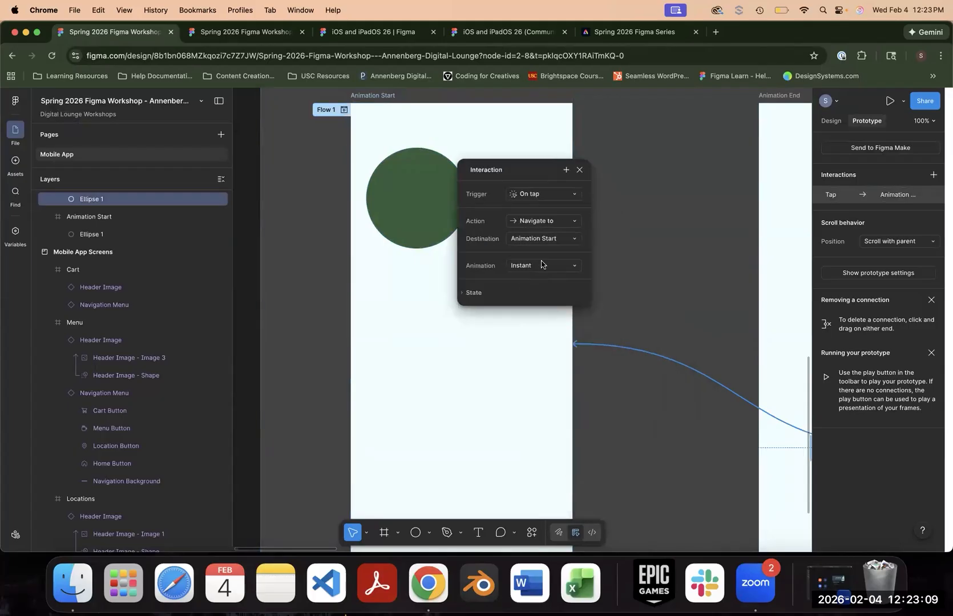
left_click(542, 267)
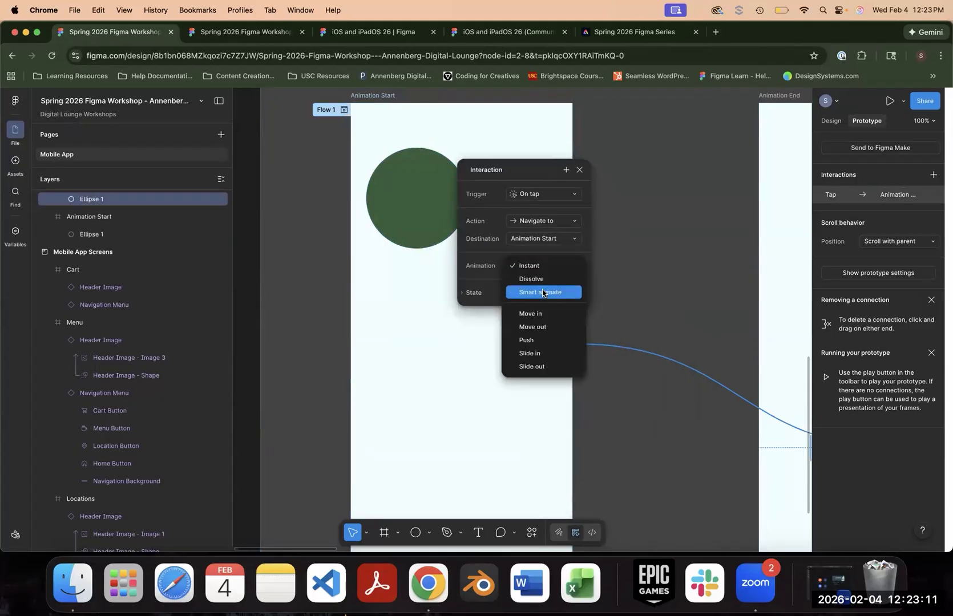
left_click(542, 293)
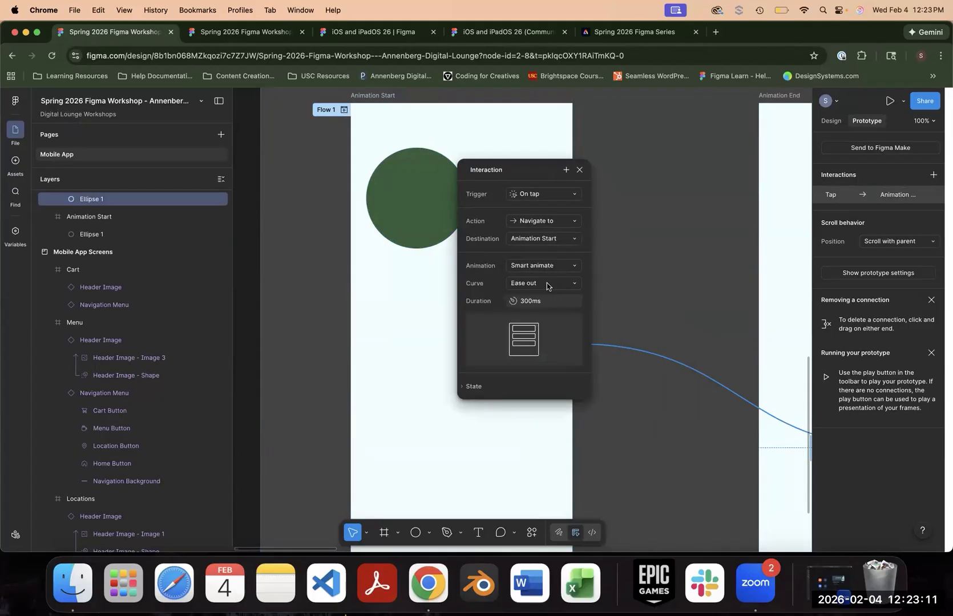
left_click(549, 301)
type("3s")
key("Return")
left_click(621, 281)
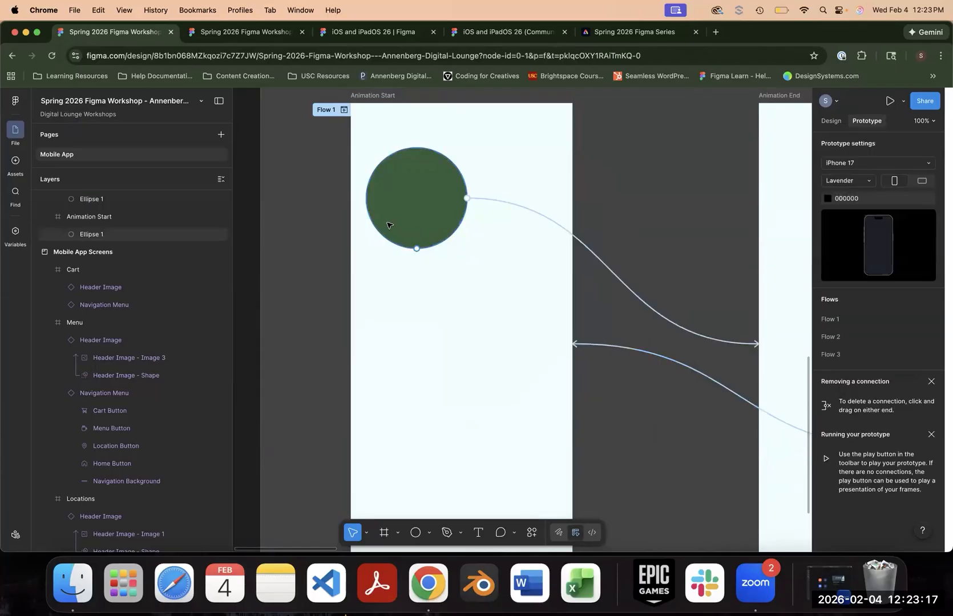
left_click(344, 110)
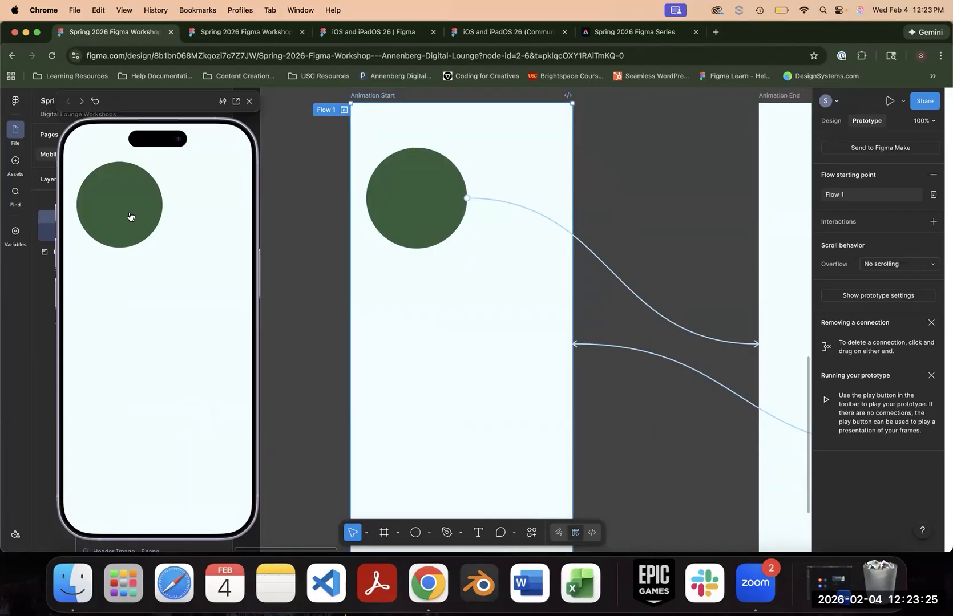
left_click(132, 216)
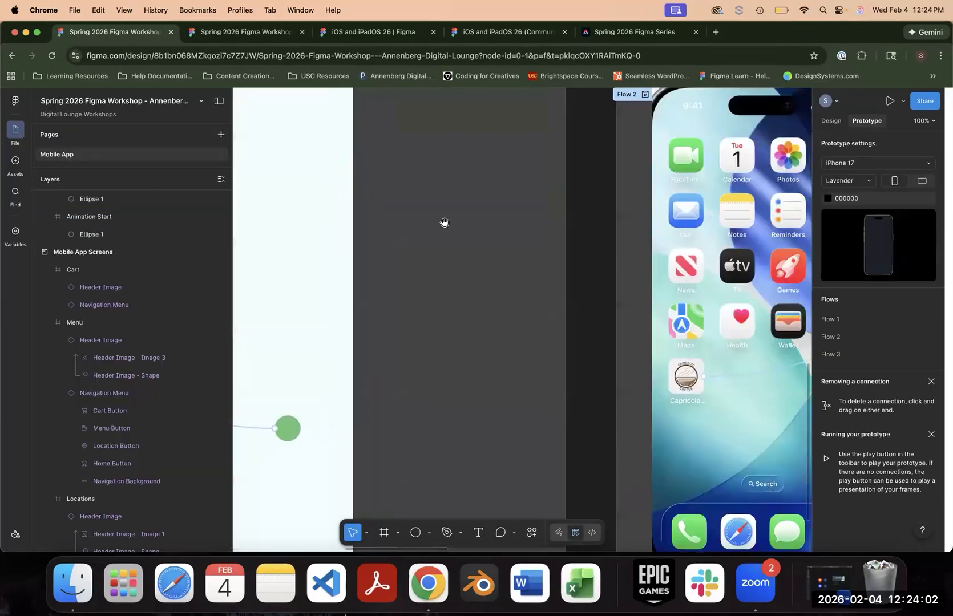
- Set the curve of the Dissolve transition from the iOS Home screen's Capriccio icon to App Loading to Ease out
scroll(445, 223, "right", 10)
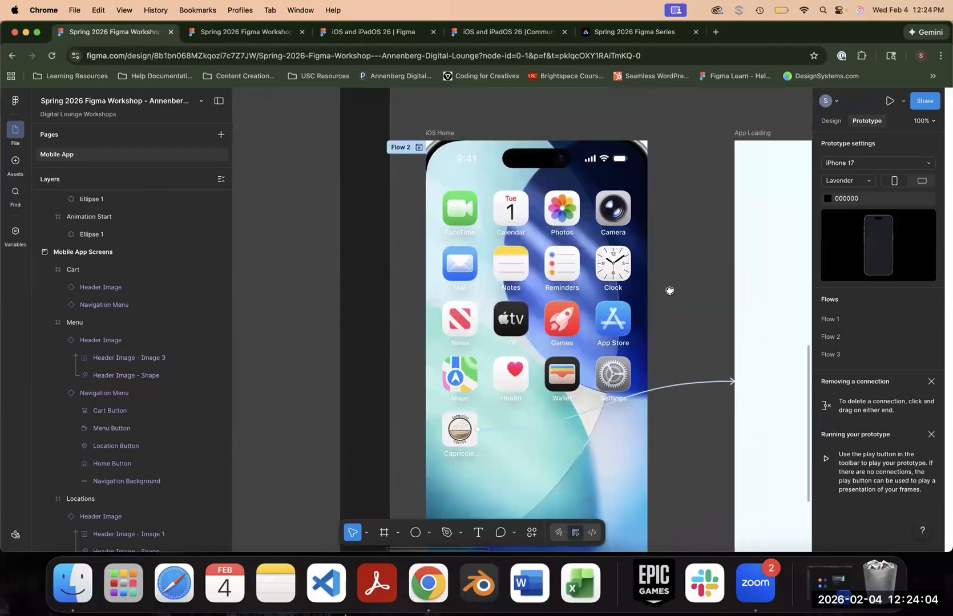
left_click(478, 320)
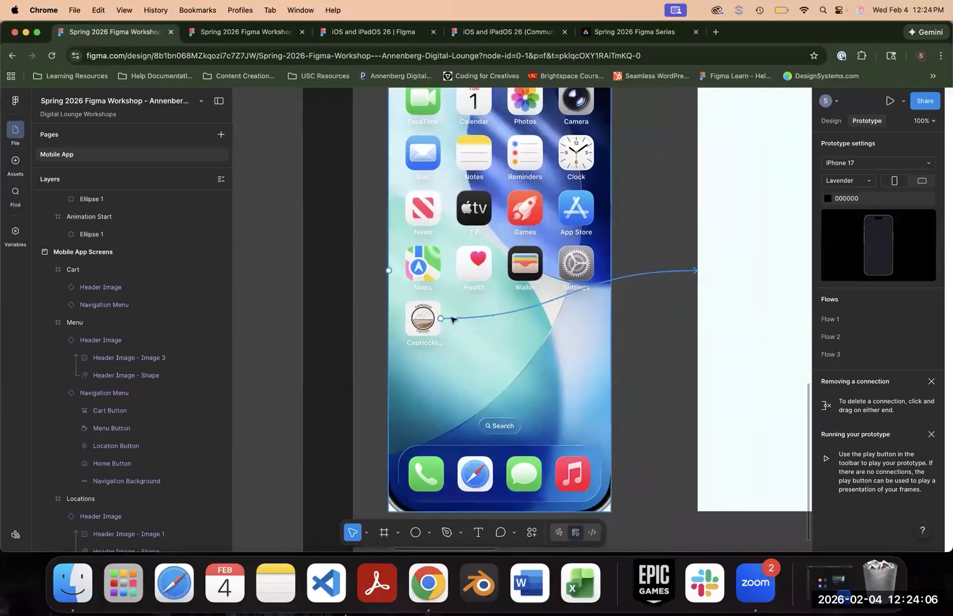
left_click_drag(466, 347, 358, 201)
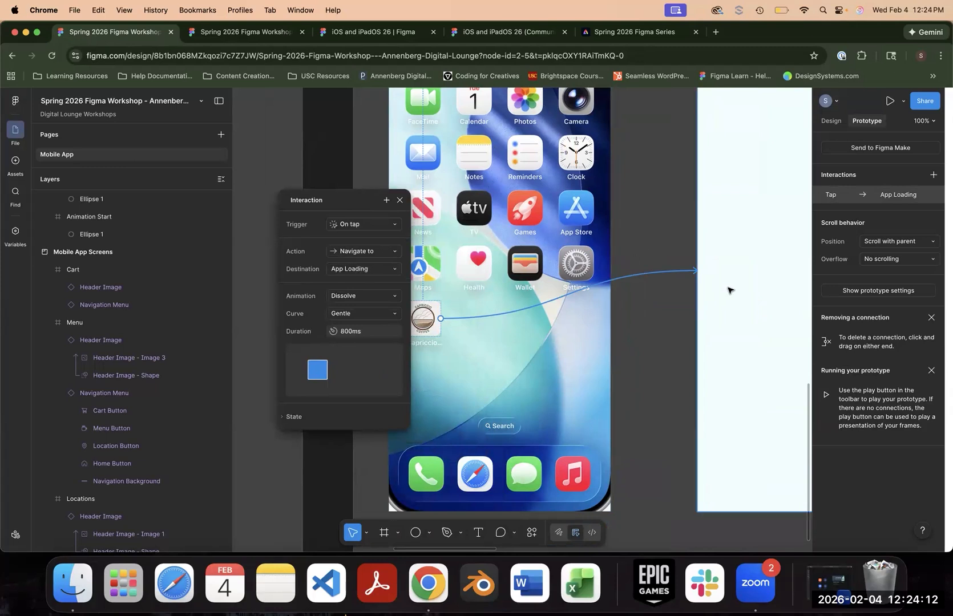
left_click(368, 296)
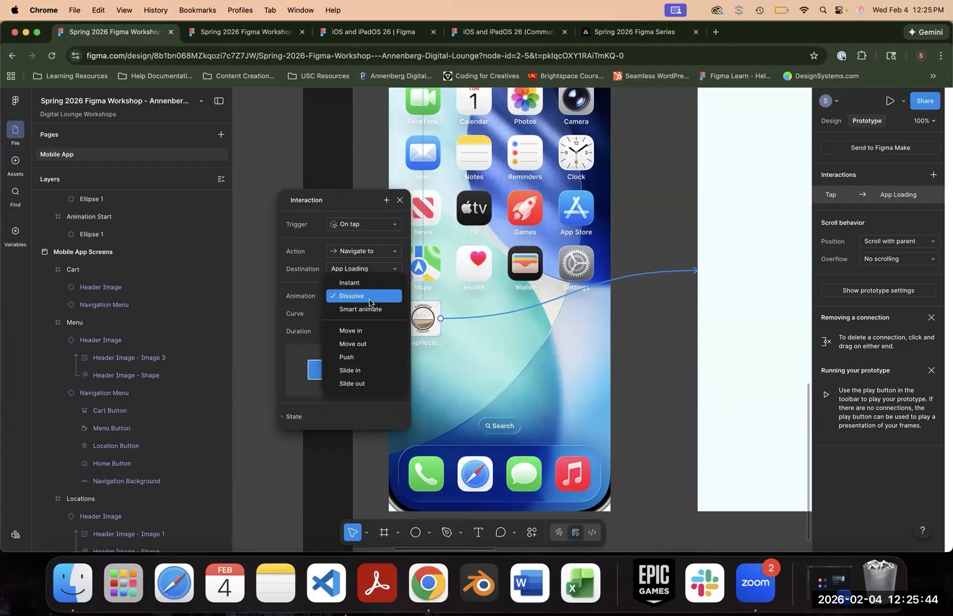
left_click(370, 301)
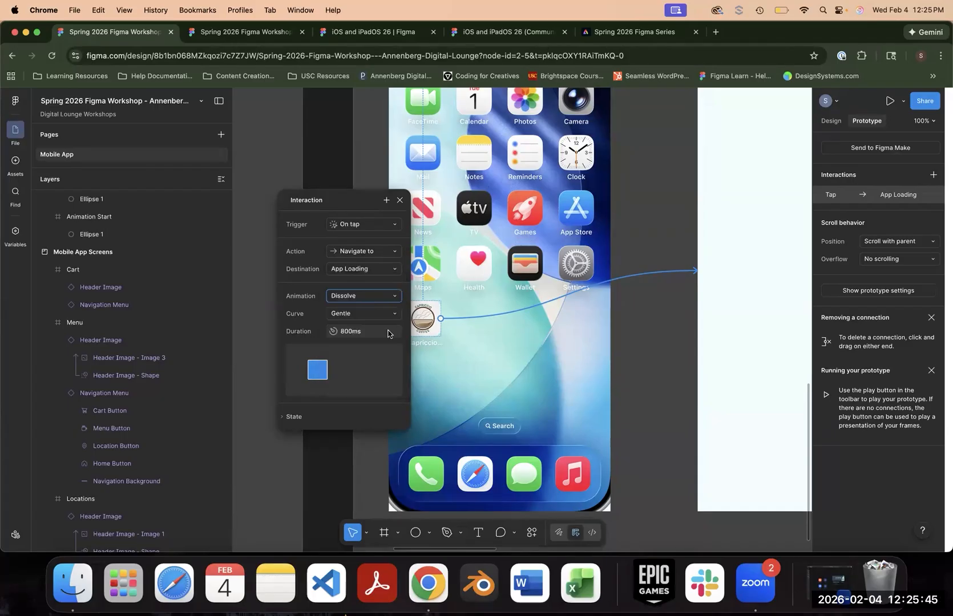
left_click(352, 315)
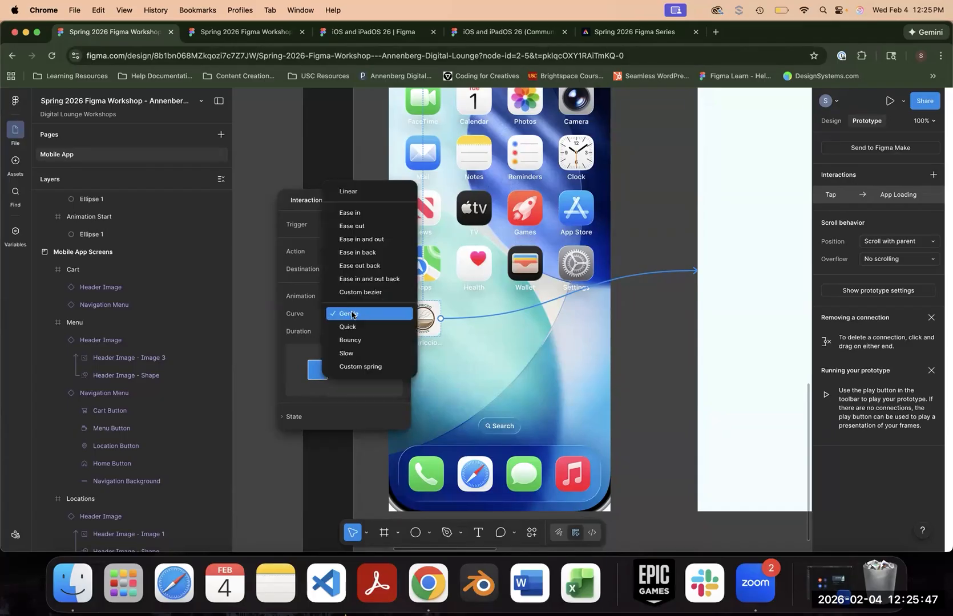
left_click(366, 226)
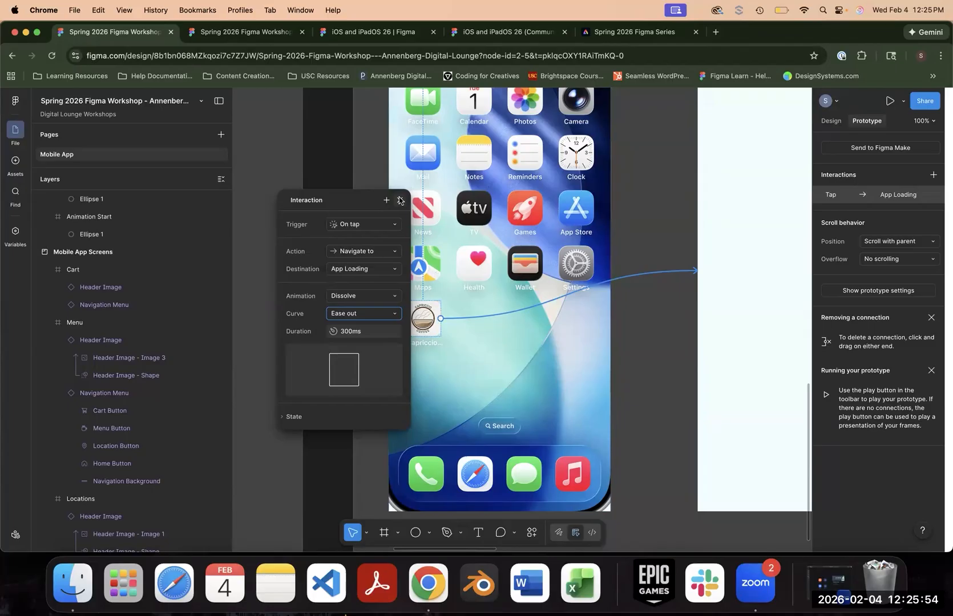
left_click(400, 201)
- Preview Flow 2, open the Capriccio app from the iOS Home screen, and close the preview
scroll(399, 194, "up", 3)
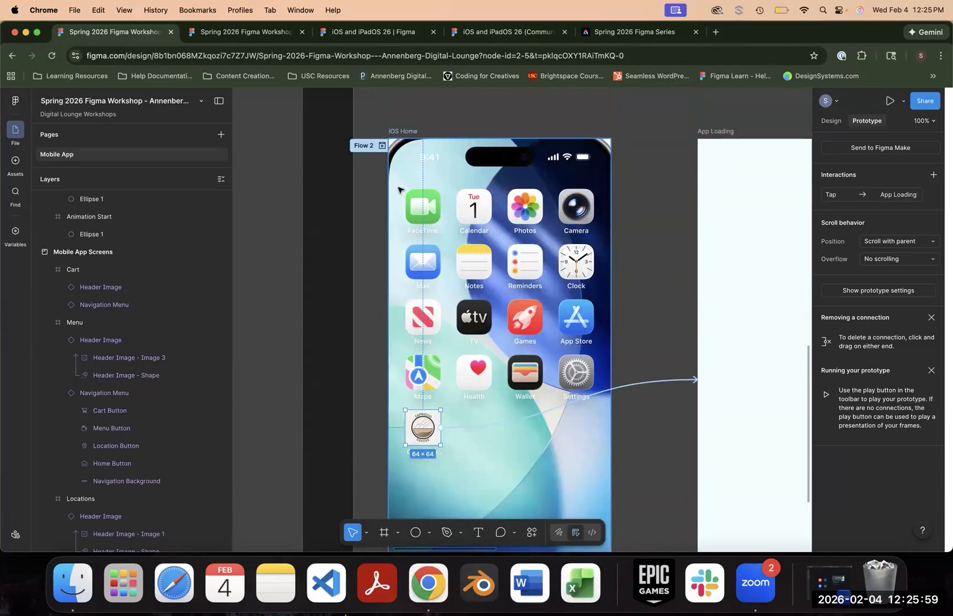
left_click(399, 191)
key("shift+space")
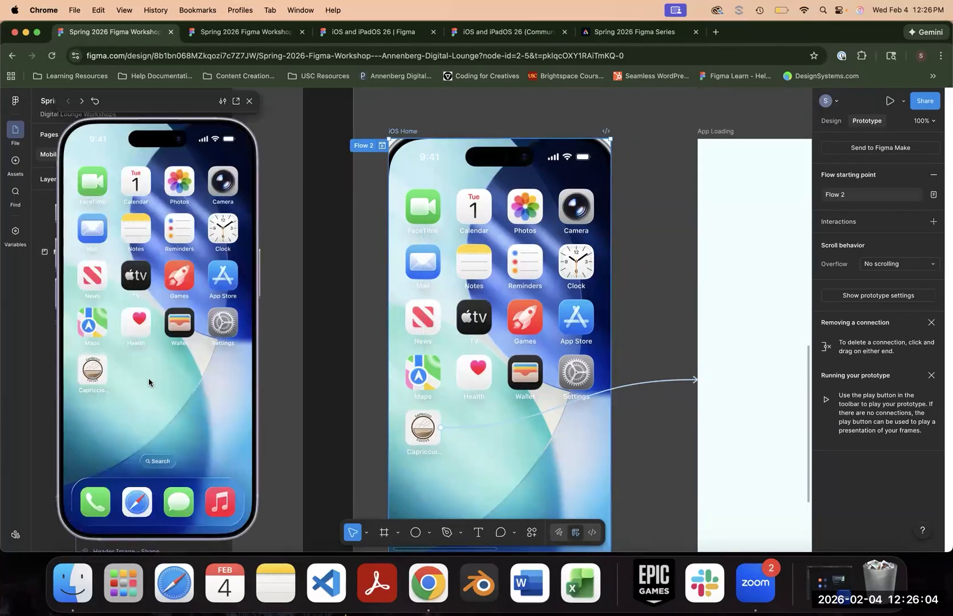
left_click(86, 373)
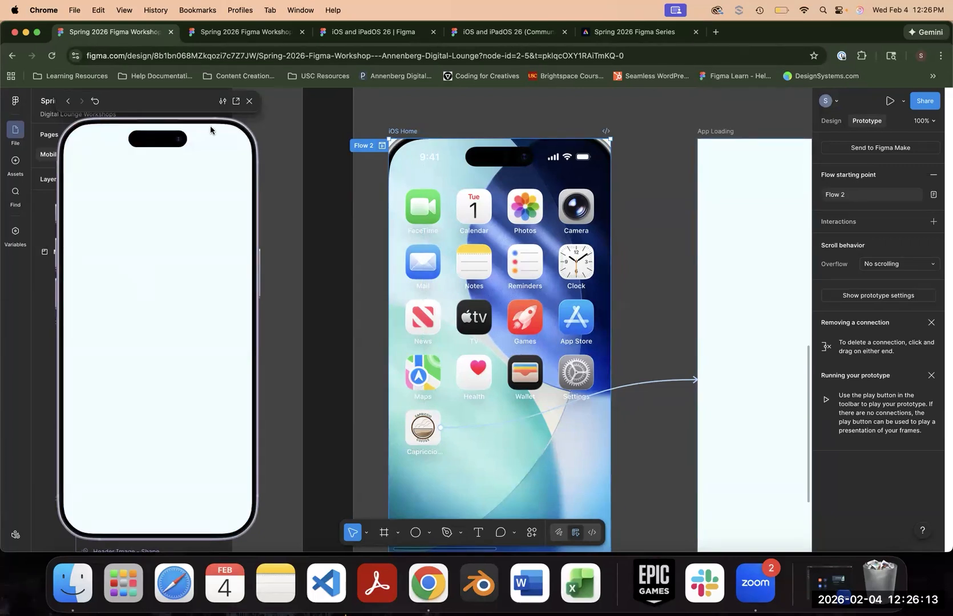
left_click(248, 101)
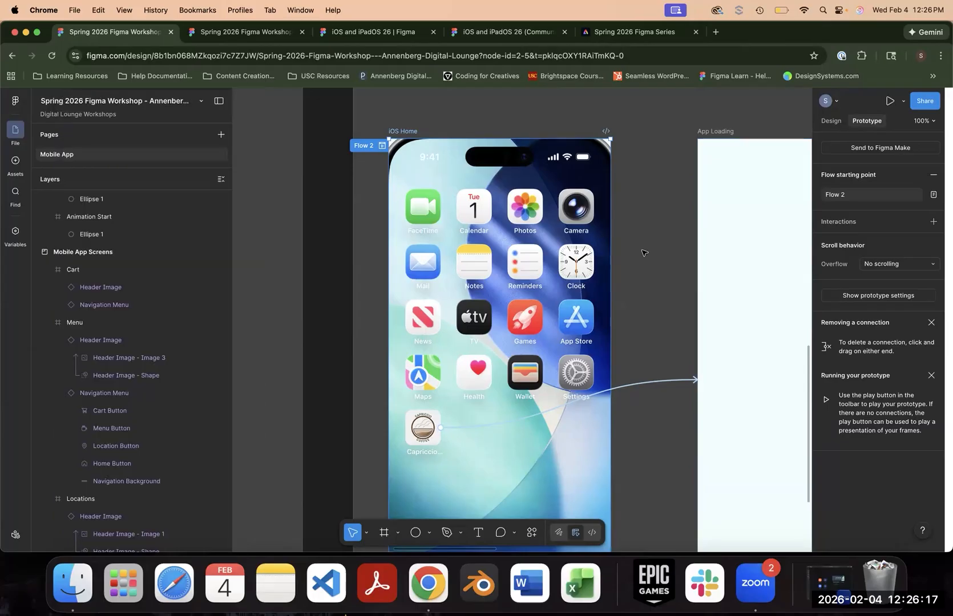
- Rename the French press photo's mask group as Full Screen Background and turn it into a component
left_click_drag(645, 178, 346, 190)
scroll(491, 245, "up", 10)
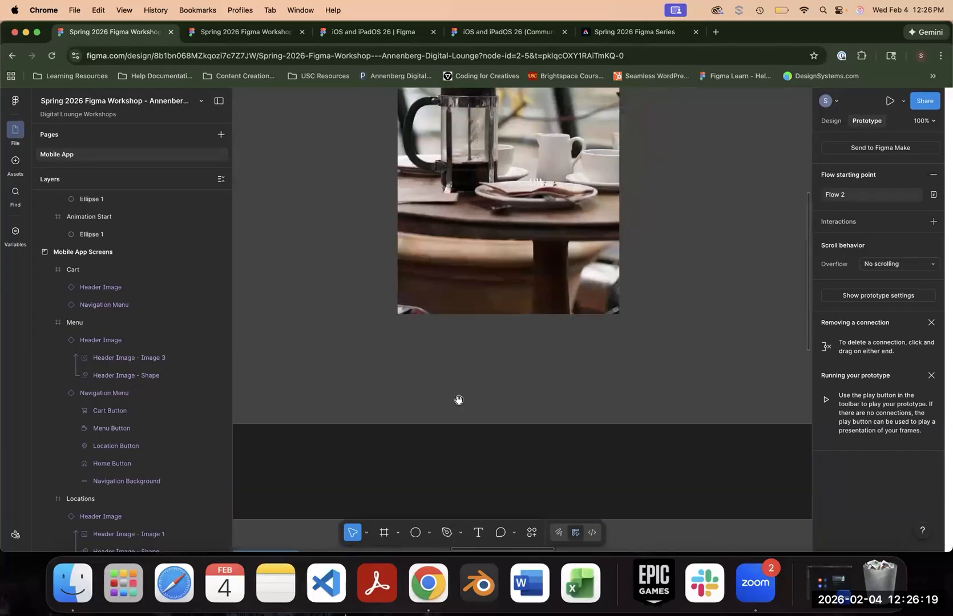
key("minus")
key("minus")
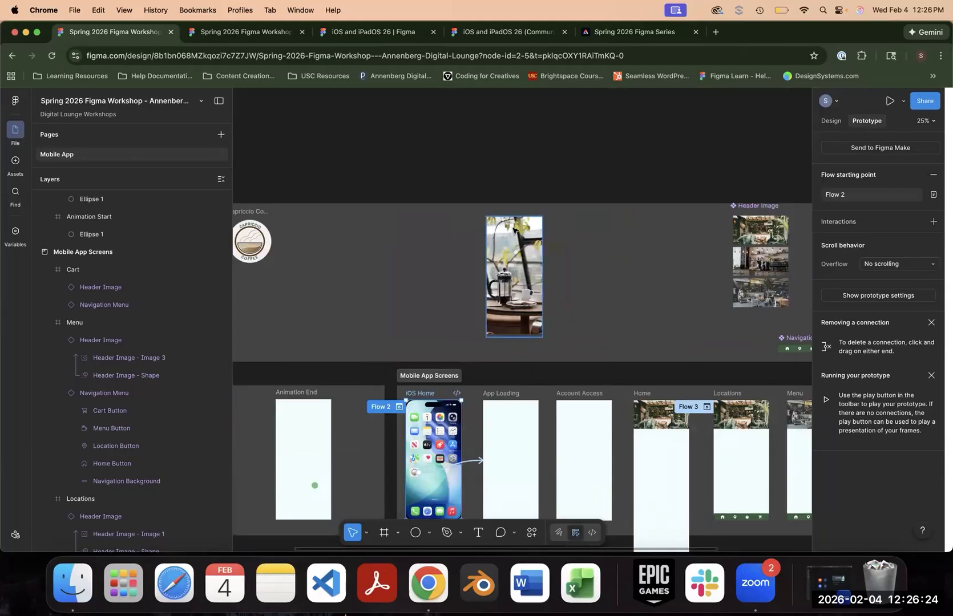
left_click(494, 257)
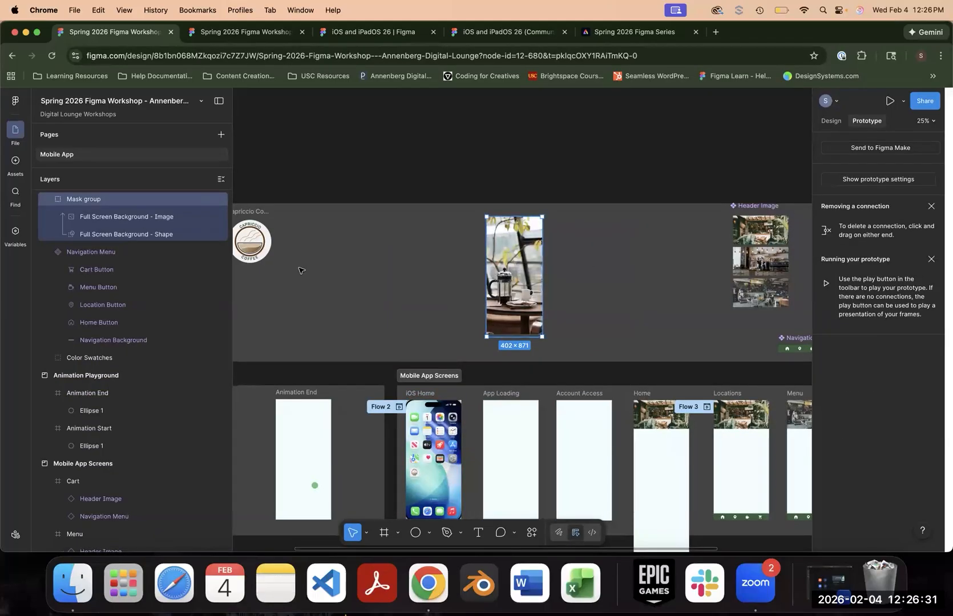
scroll(299, 270, "up", 1)
scroll(154, 251, "up", 1)
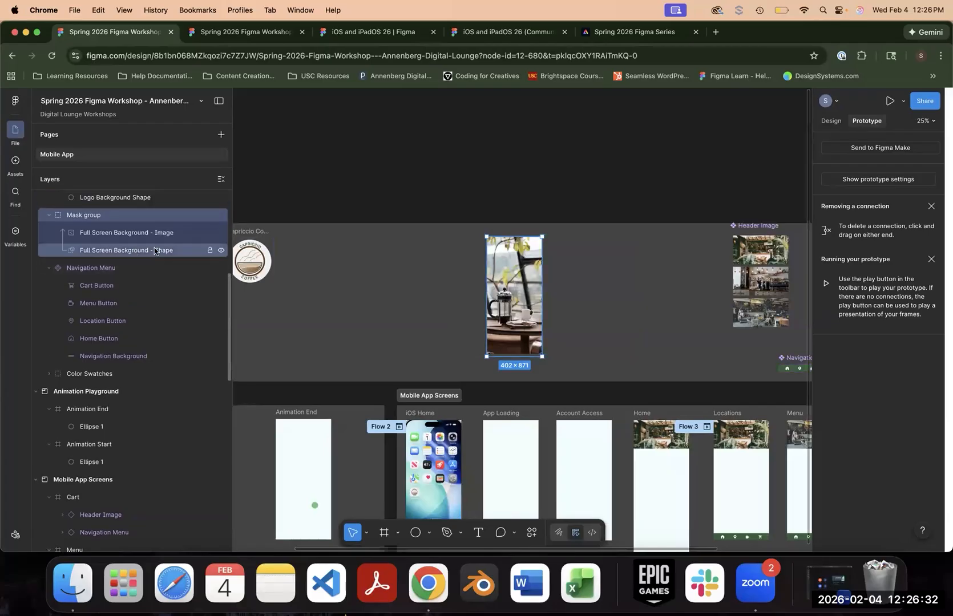
double_click(91, 220)
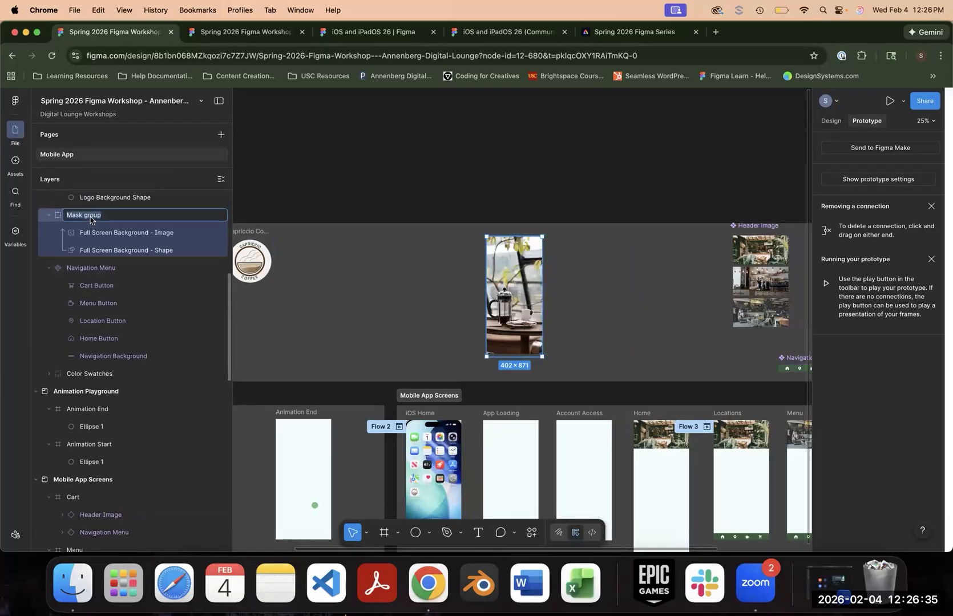
type("Full Screen Background")
key("Return")
key("alt+8")
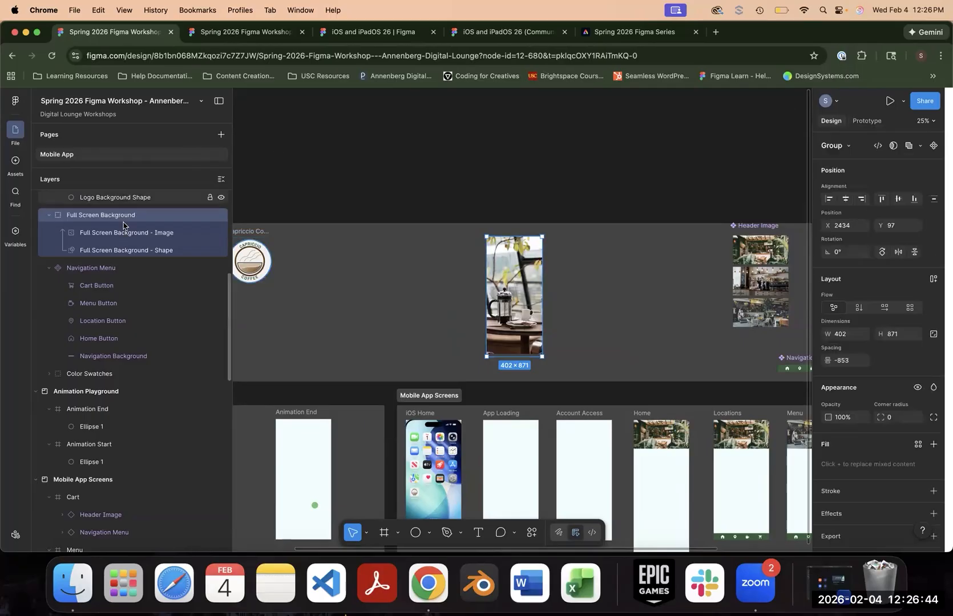
left_click(934, 147)
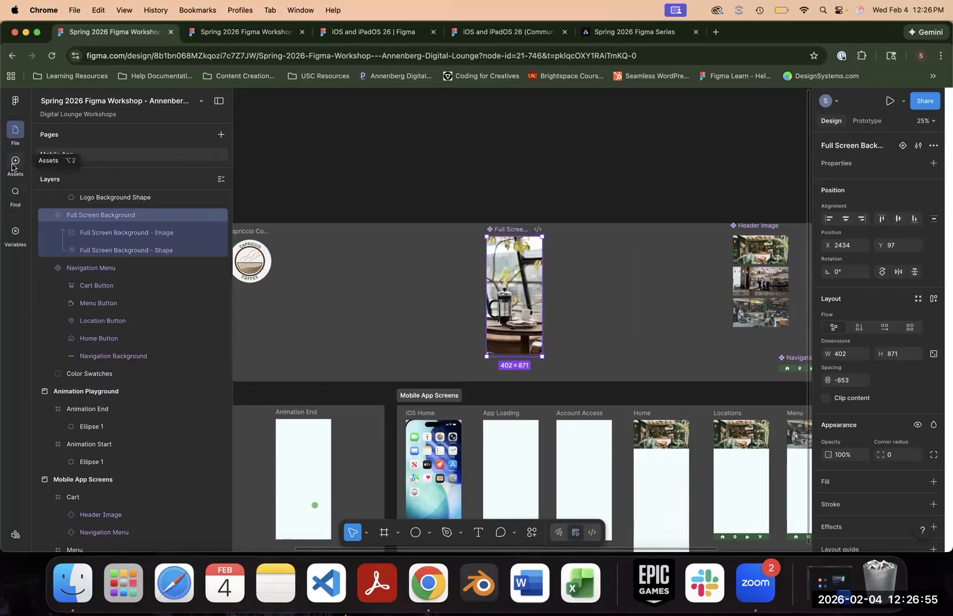
- Place a Full Screen Background instance in the App Loading frame and enlarge it to about 428 × 897
left_click(14, 163)
scroll(399, 319, "down", 3)
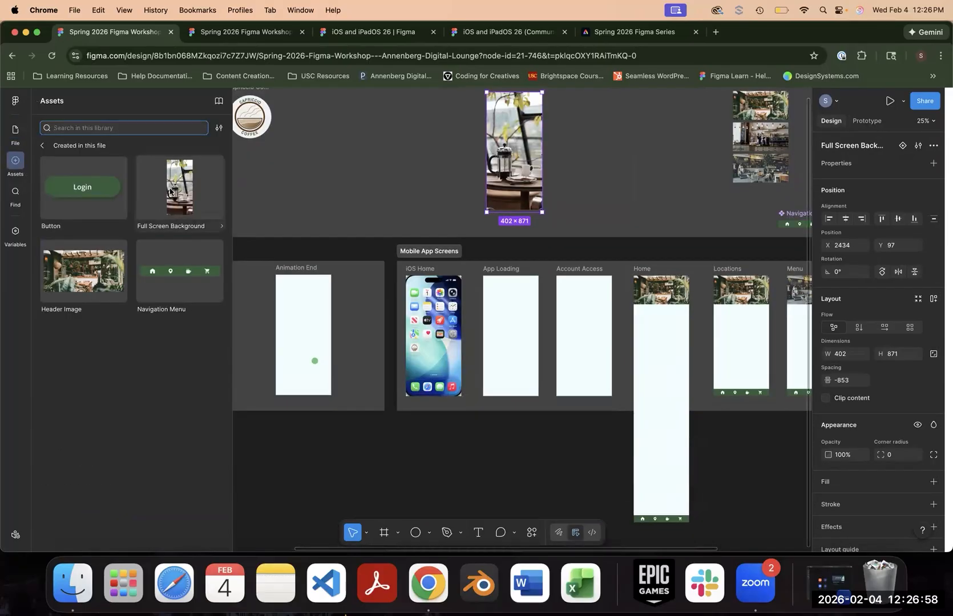
left_click_drag(174, 193, 521, 338)
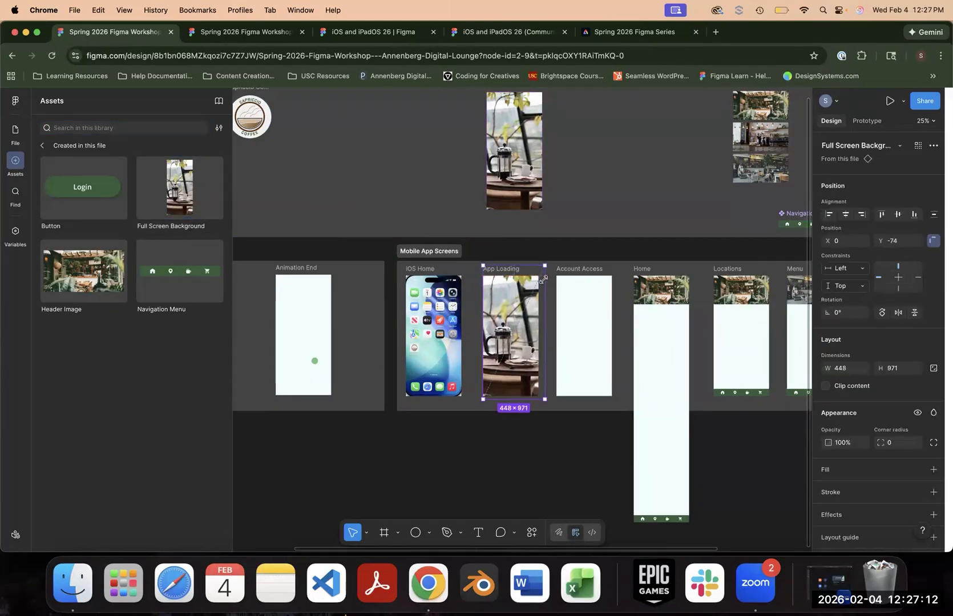
left_click_drag(546, 276, 542, 275)
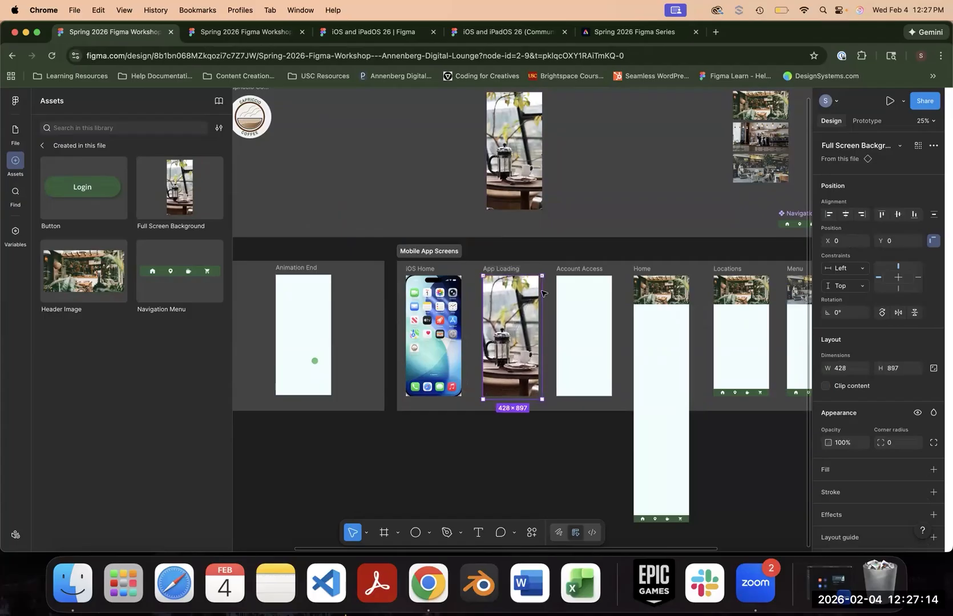
left_click(558, 434)
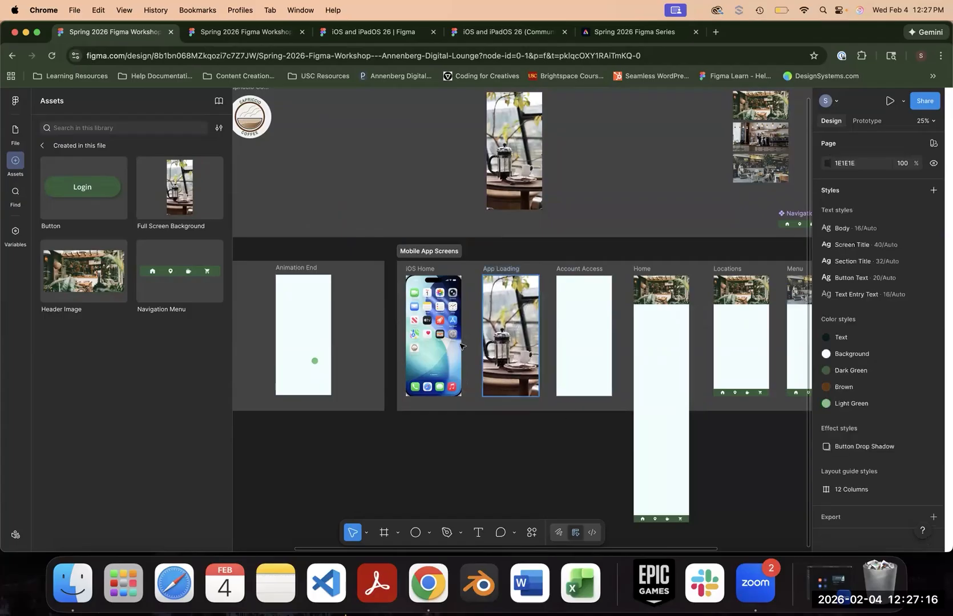
- Turn the Capriccio Coffee logo frame into a component and place an instance over the middle of the App Loading screen
scroll(255, 123, "up", 2)
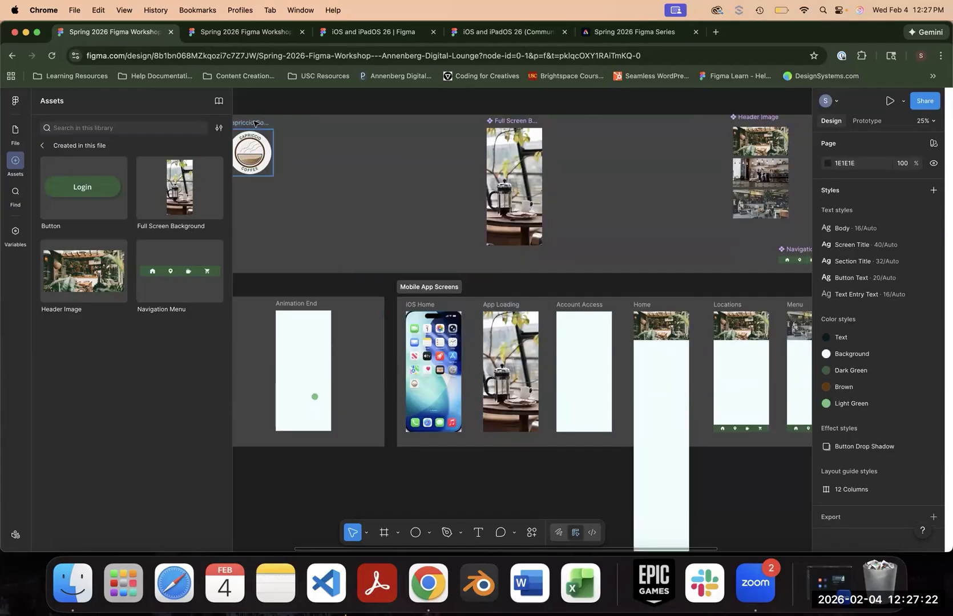
left_click(255, 123)
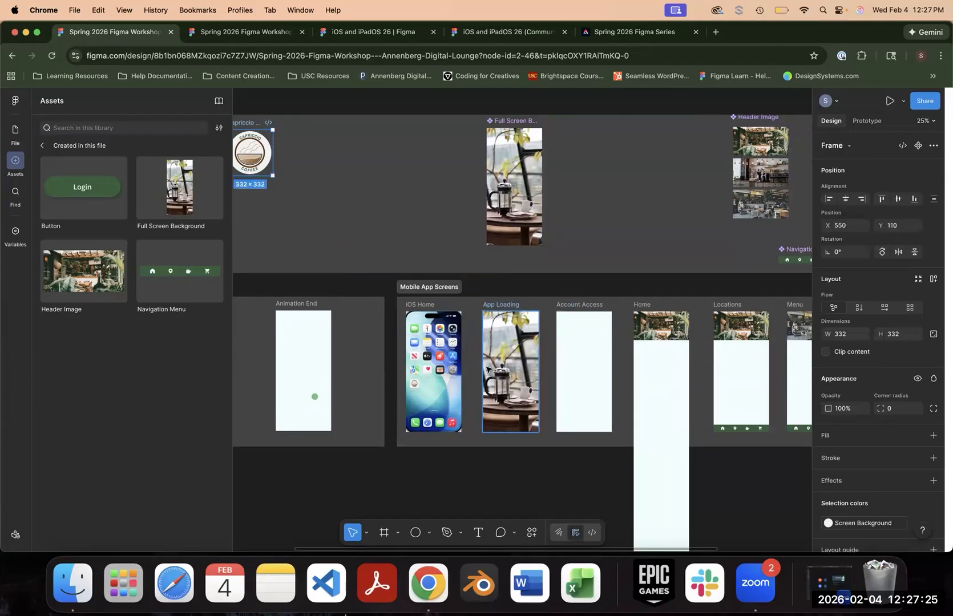
left_click(919, 147)
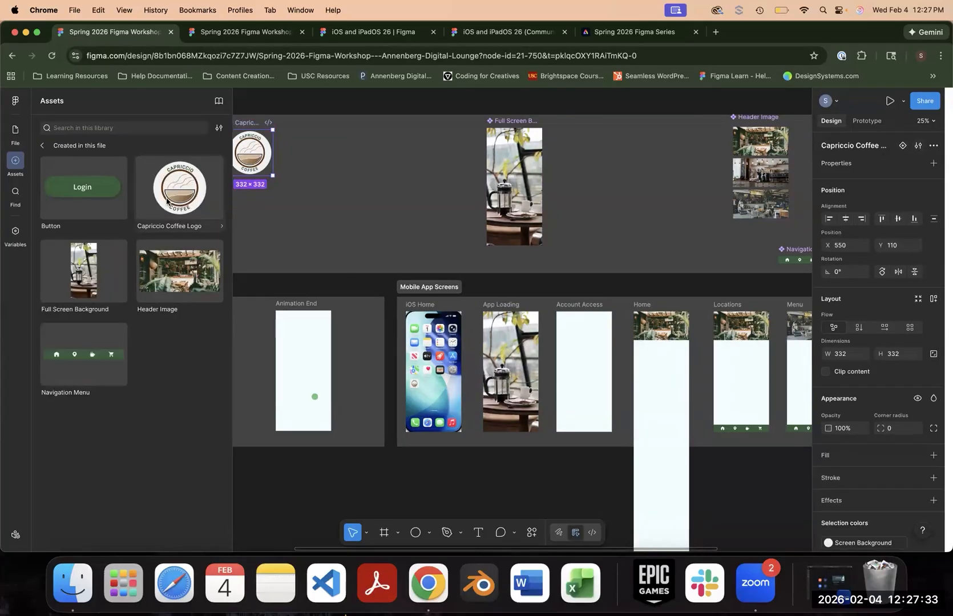
left_click_drag(192, 182, 521, 370)
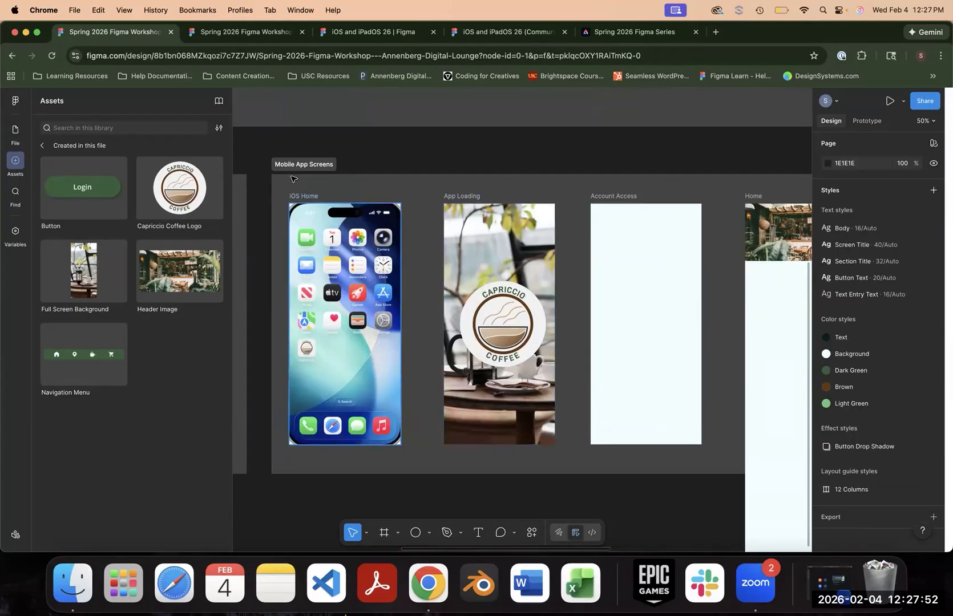
left_click(512, 195)
- Replay Flow 2 from the Capriccio icon to check the App Loading screen with its background and logo, then close the preview
left_click(867, 120)
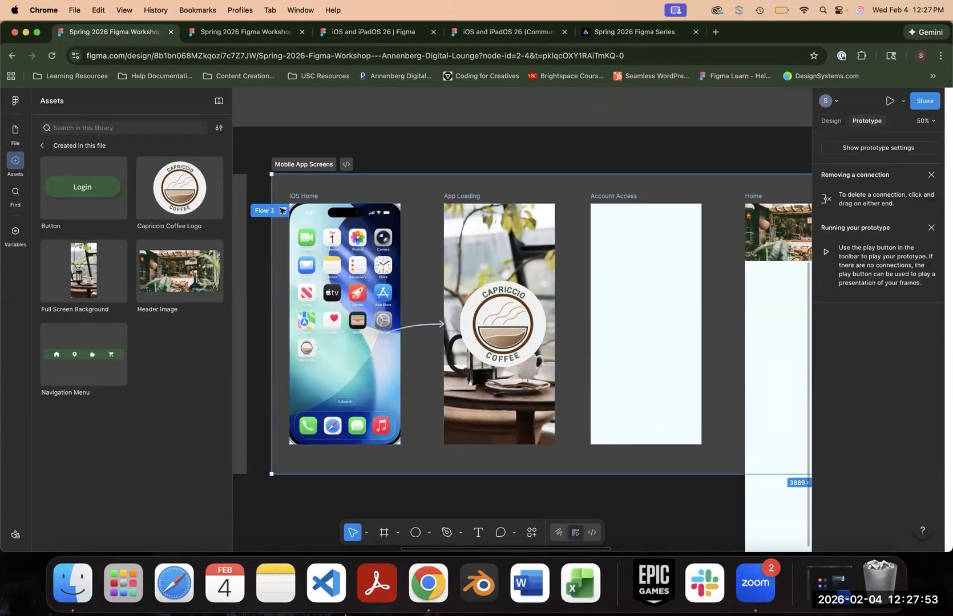
left_click(284, 212)
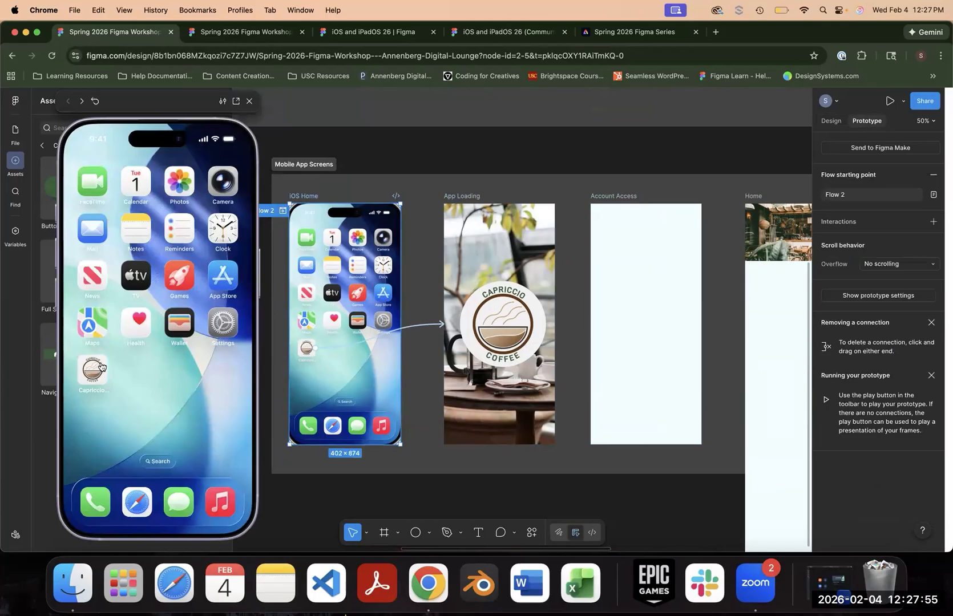
left_click(101, 365)
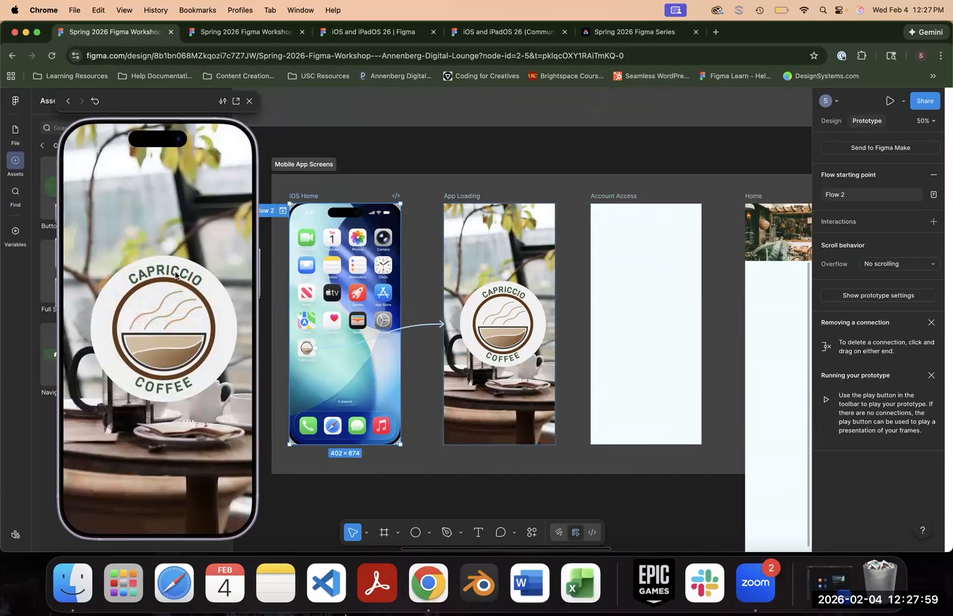
left_click(249, 101)
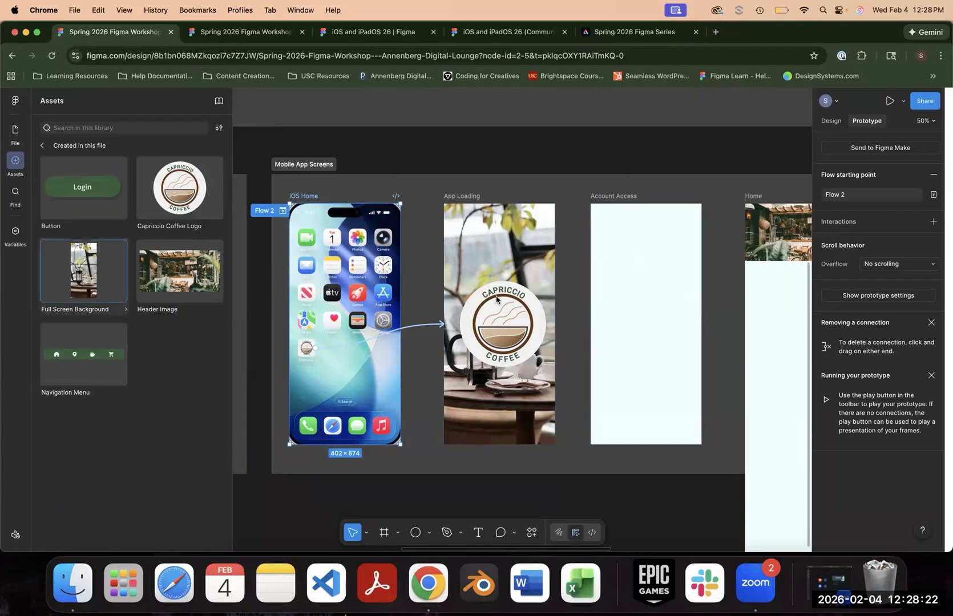
- Place a Full Screen Background instance in the Account Access frame and enlarge it to about 416 × 901
left_click_drag(78, 282, 640, 318)
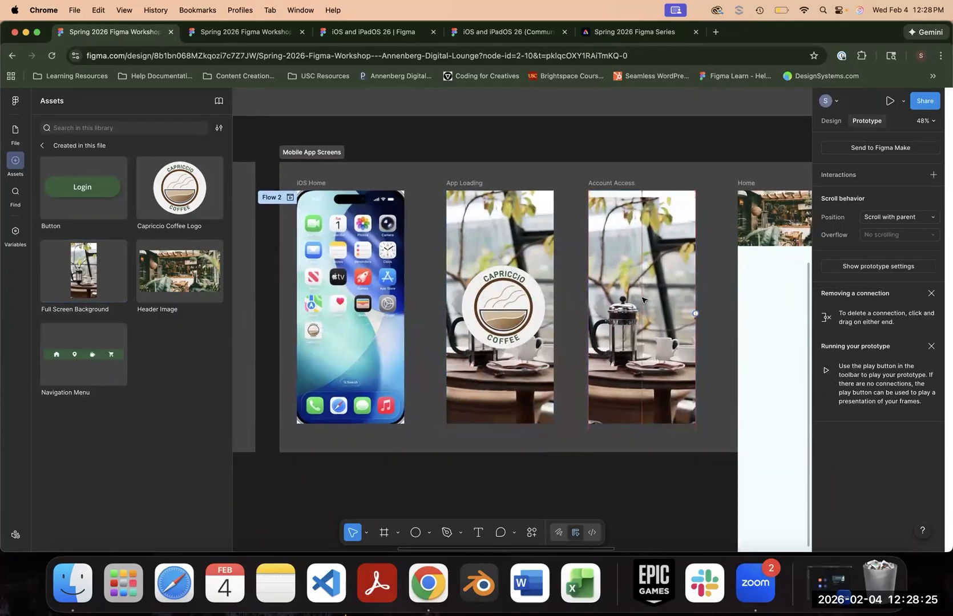
left_click_drag(699, 224, 703, 223)
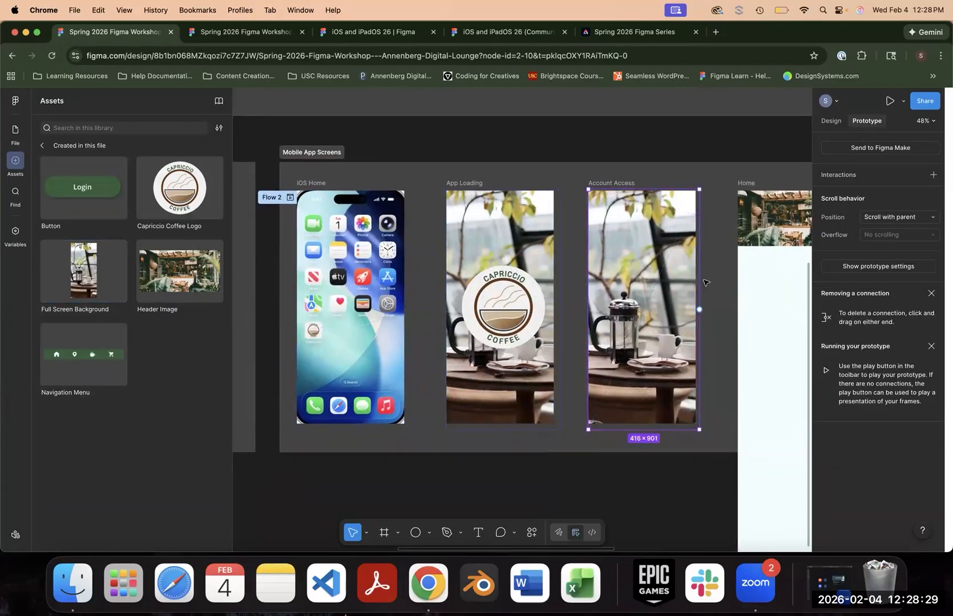
- Place a Capriccio Coffee Logo instance in the upper part of the Account Access screen and a Login Button instance below it
left_click_drag(183, 202, 638, 262)
left_click(516, 145)
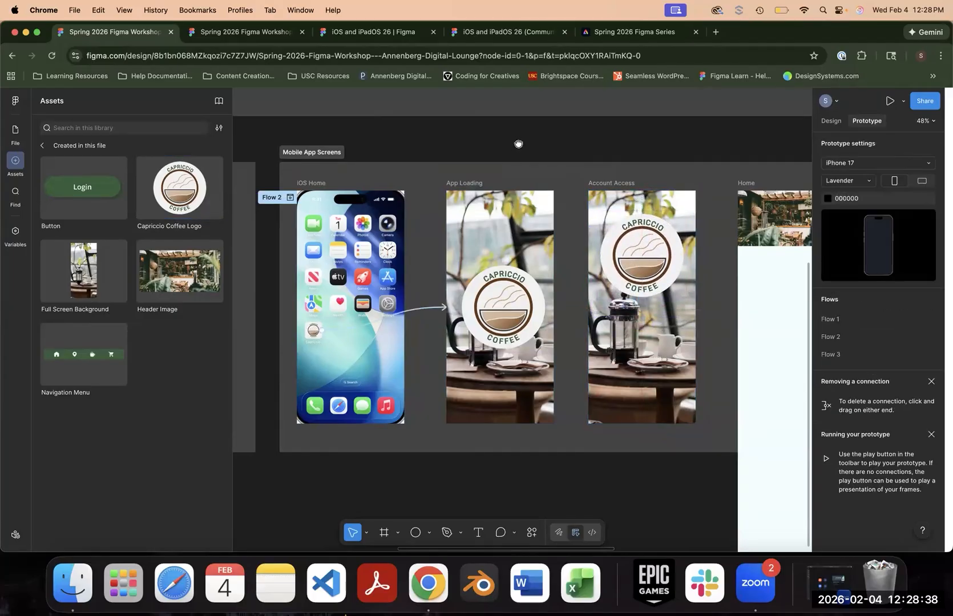
left_click_drag(519, 145, 773, 257)
left_click_drag(529, 216, 802, 398)
left_click_drag(557, 268, 539, 303)
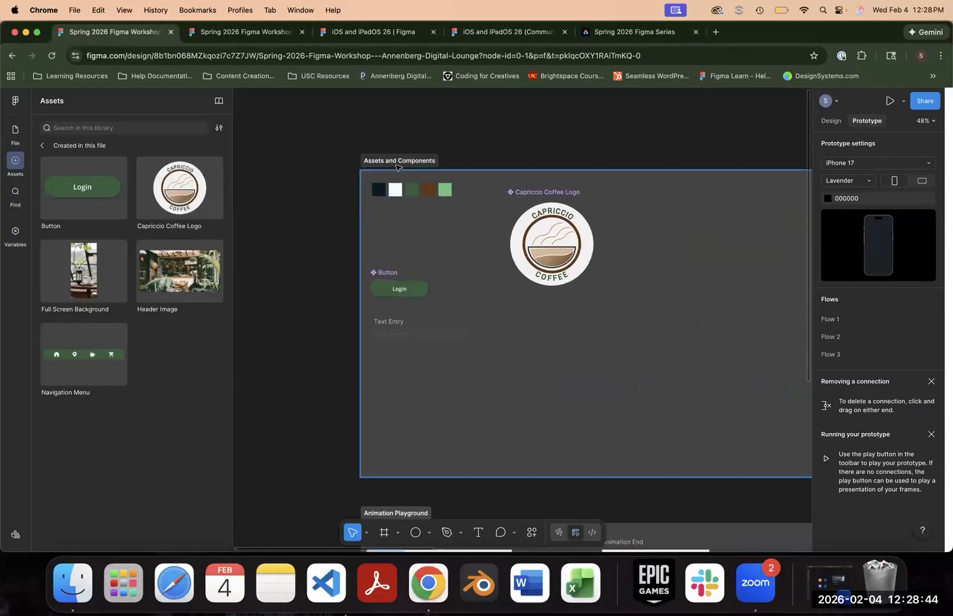
left_click(383, 274)
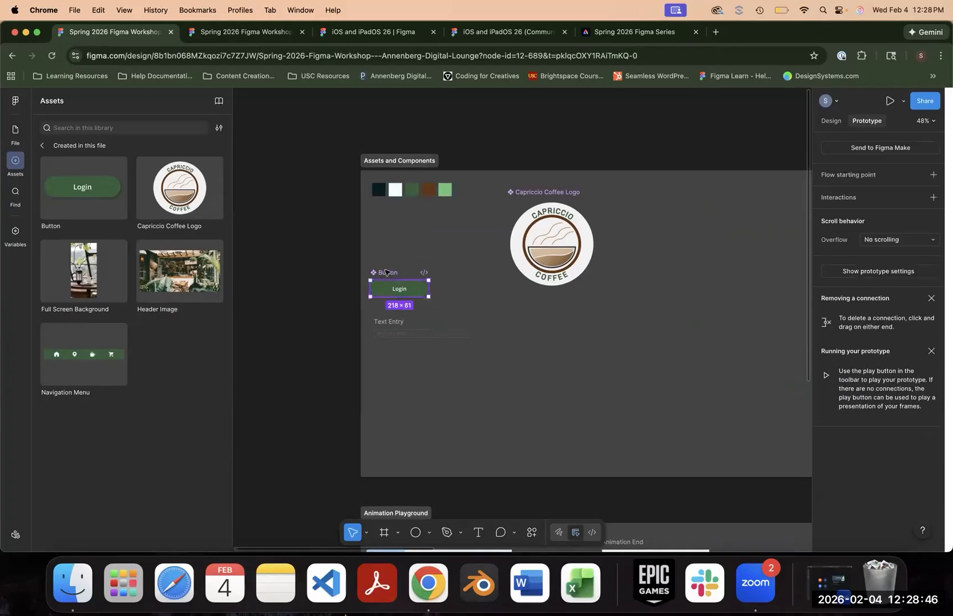
left_click(829, 121)
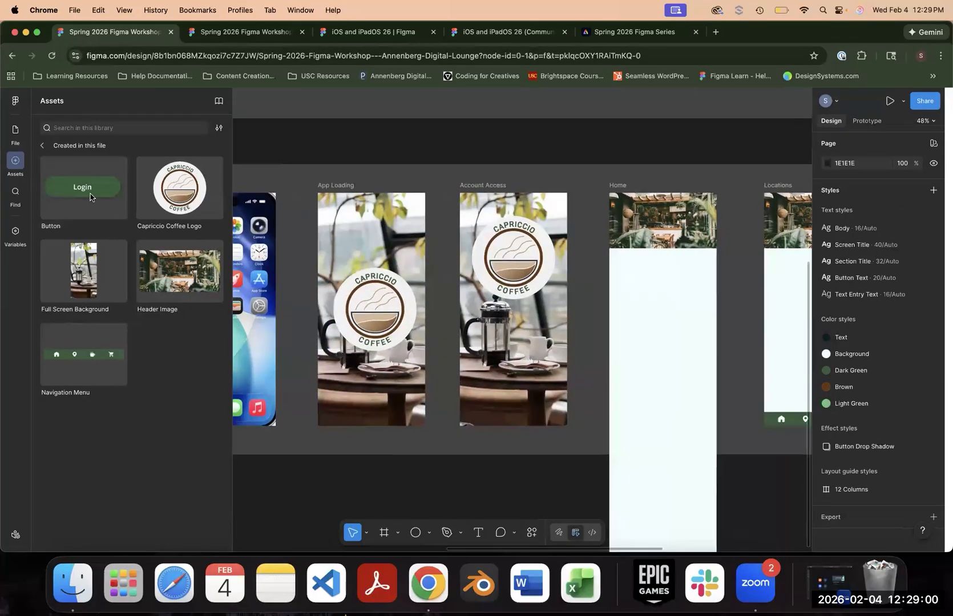
left_click_drag(83, 188, 531, 372)
scroll(599, 331, "down", 3)
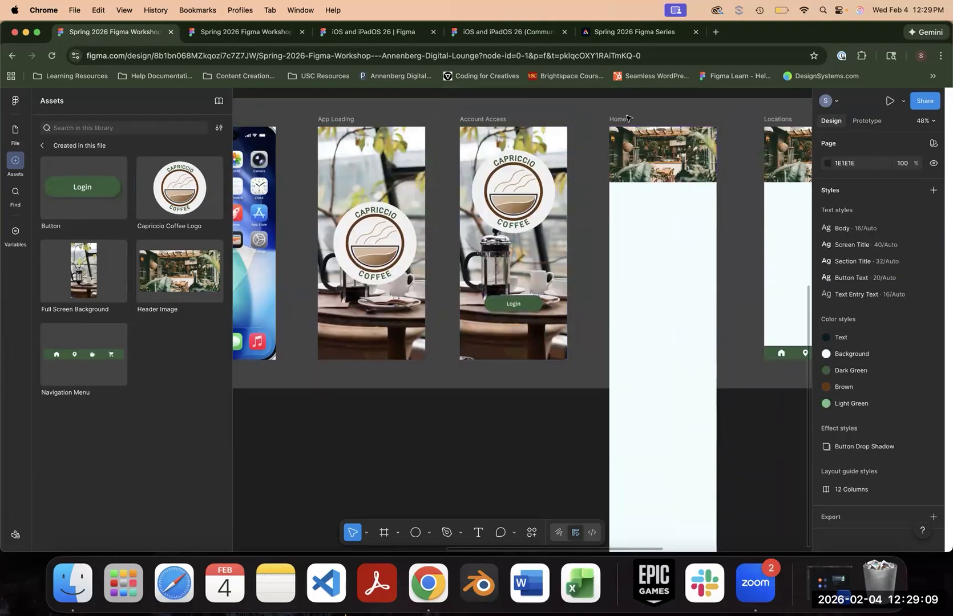
- Shorten the Home frame to roughly the height of the neighbouring screens, keeping its navigation menu along the bottom edge
left_click(674, 293)
scroll(657, 399, "down", 5)
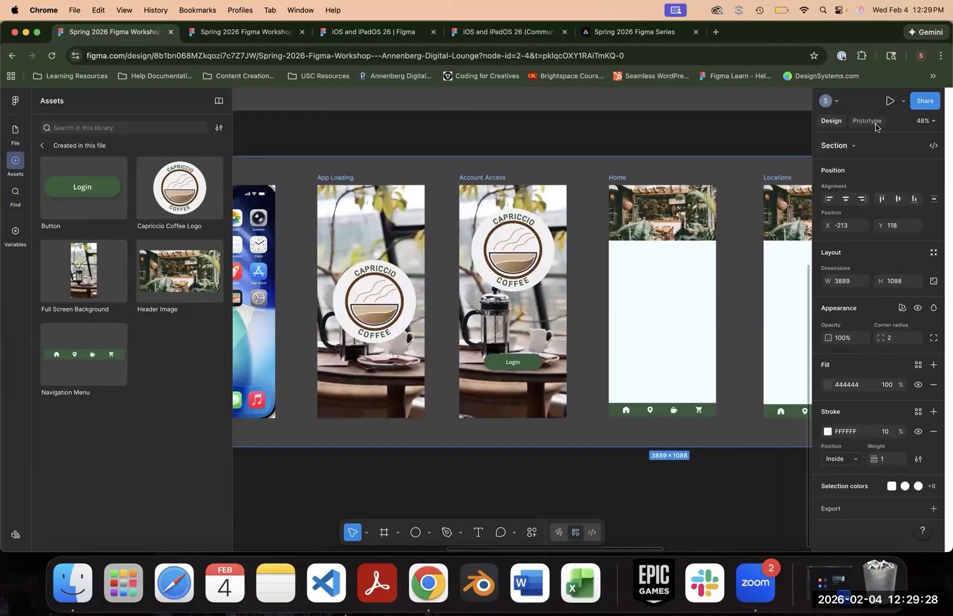
left_click(875, 122)
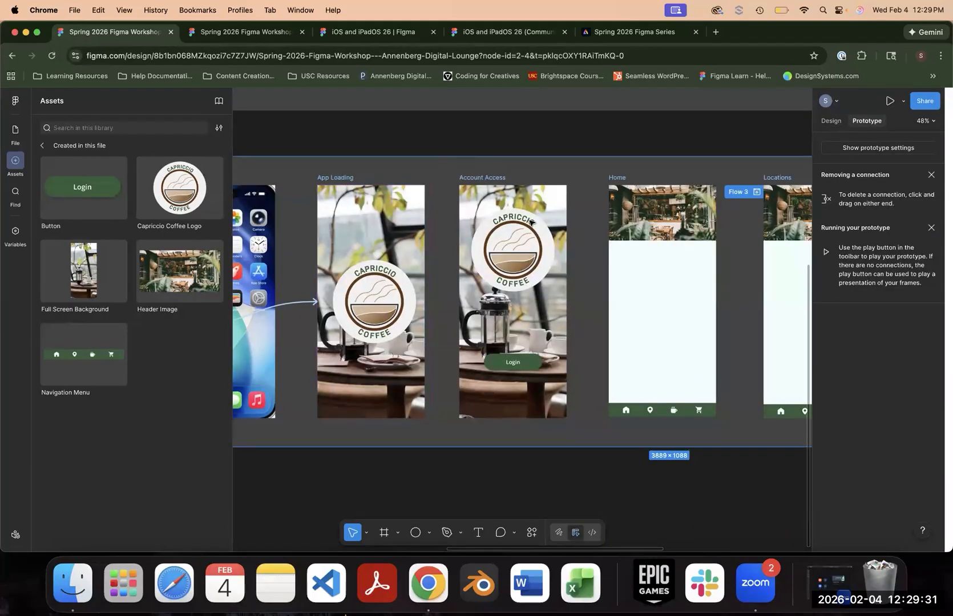
- Move the logo on the Account Access screen slightly downward
left_click(832, 121)
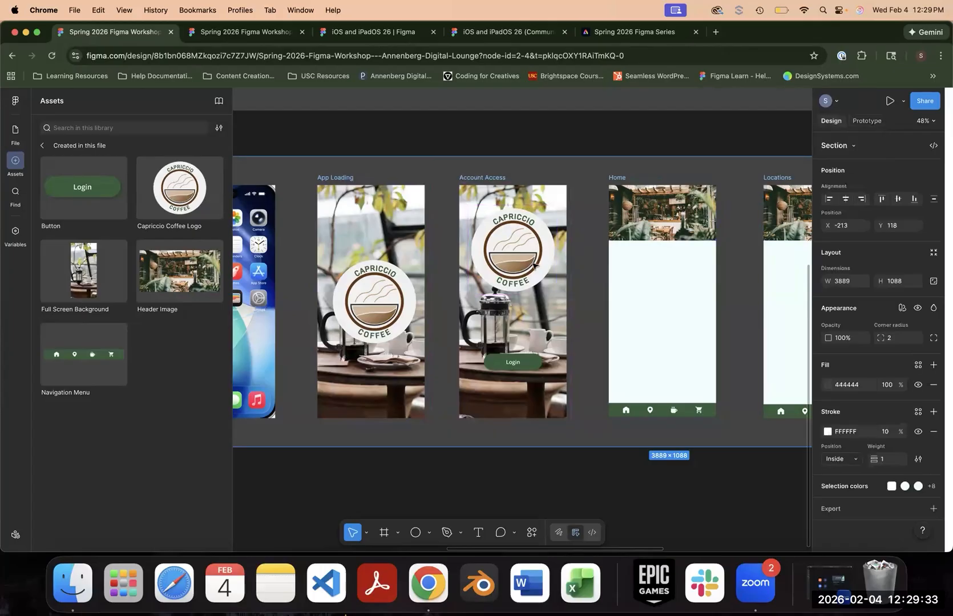
left_click_drag(505, 246, 504, 257)
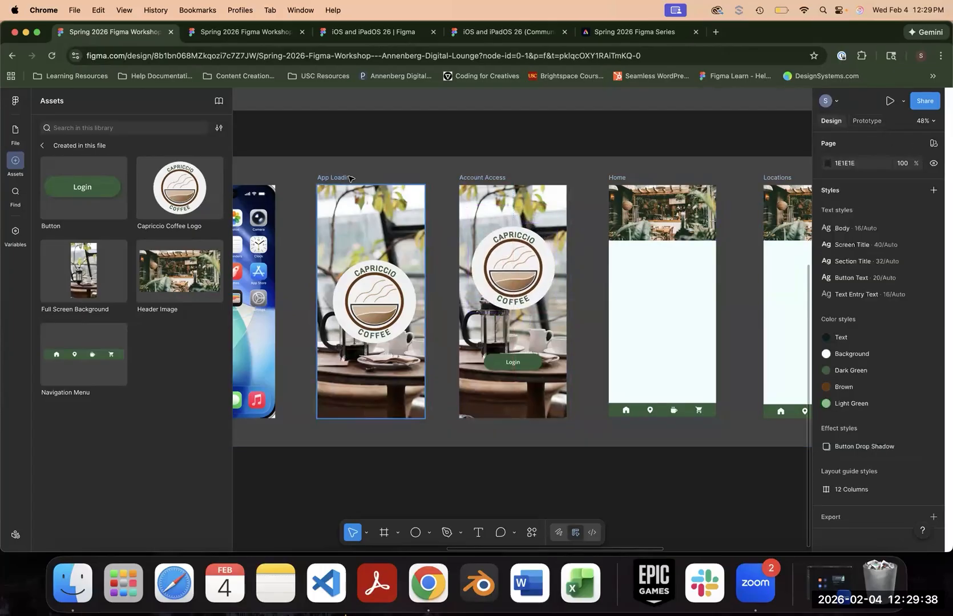
- Connect the App Loading frame to Account Access with an After delay trigger of 800 ms and a Smart animate transition
left_click(336, 177)
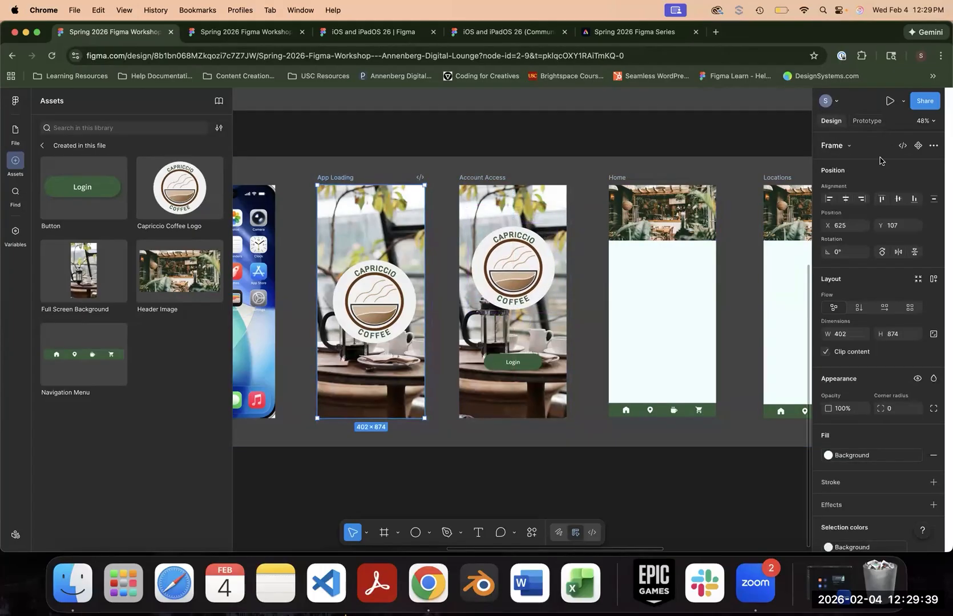
left_click(866, 120)
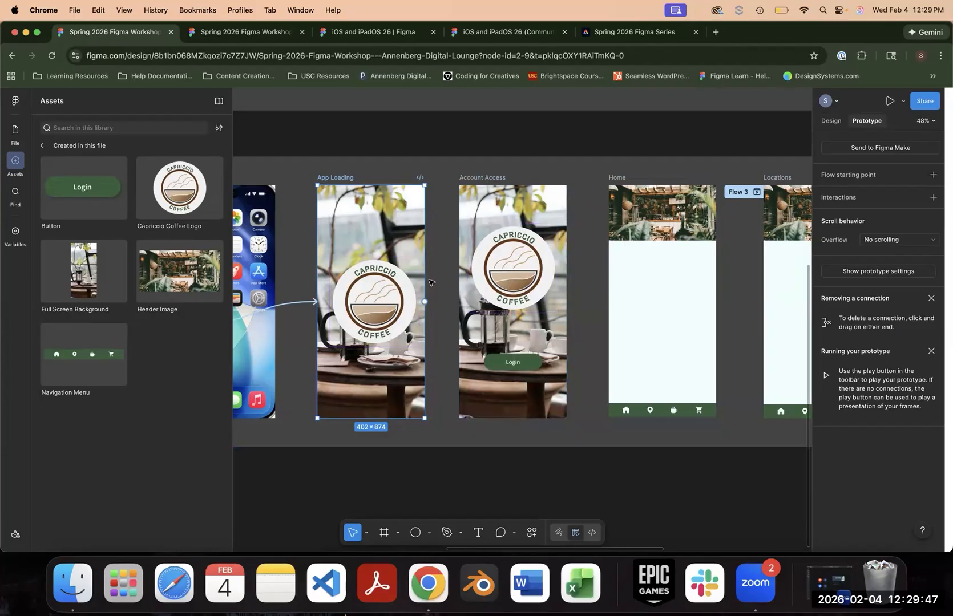
left_click_drag(425, 301, 466, 306)
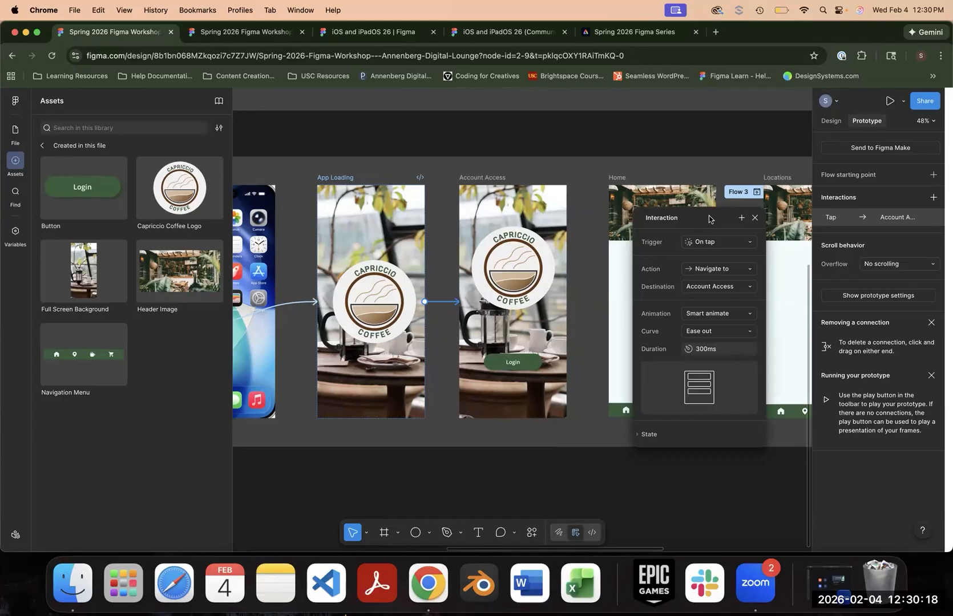
left_click(742, 245)
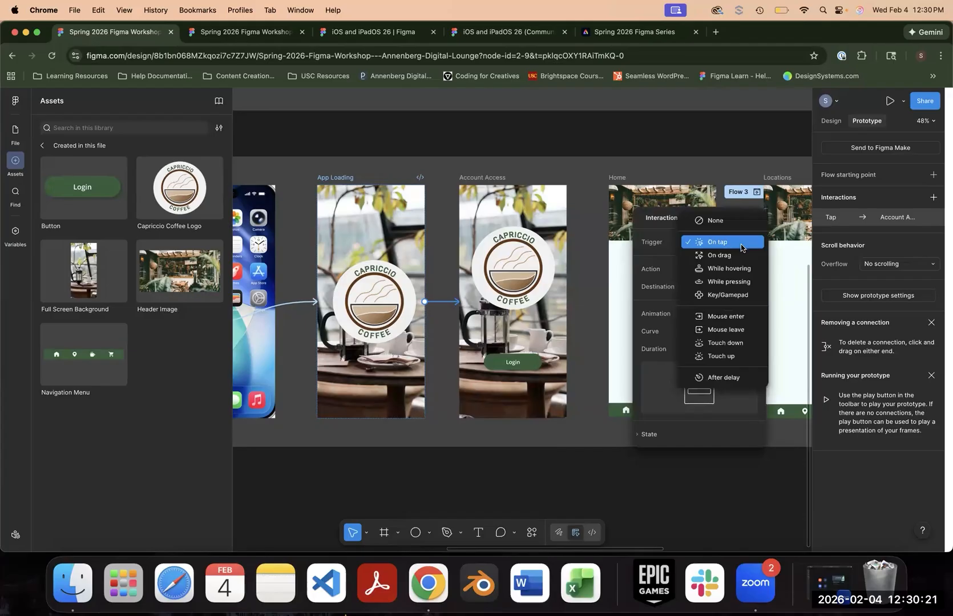
scroll(741, 250, "up", 2)
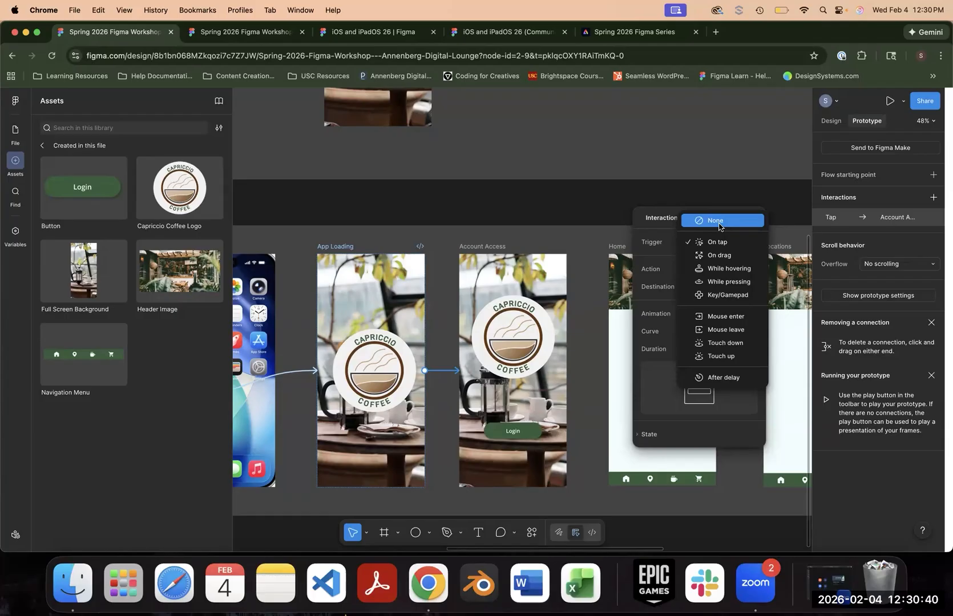
left_click(737, 381)
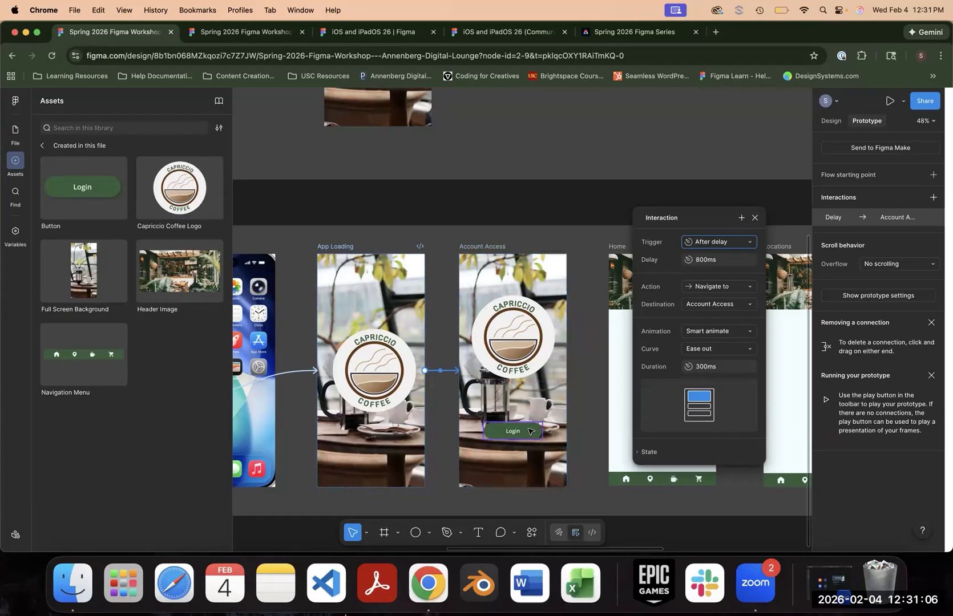
left_click(402, 225)
- Preview Flow 2 from the Capriccio icon to check the automatic transition from App Loading to Account Access, and close the preview
scroll(372, 202, "left", 5)
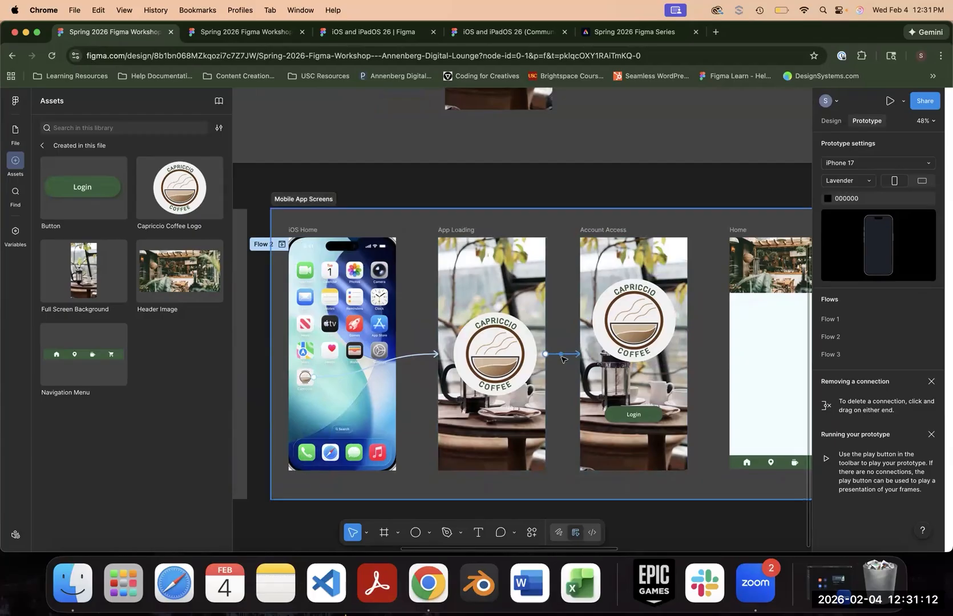
left_click(281, 245)
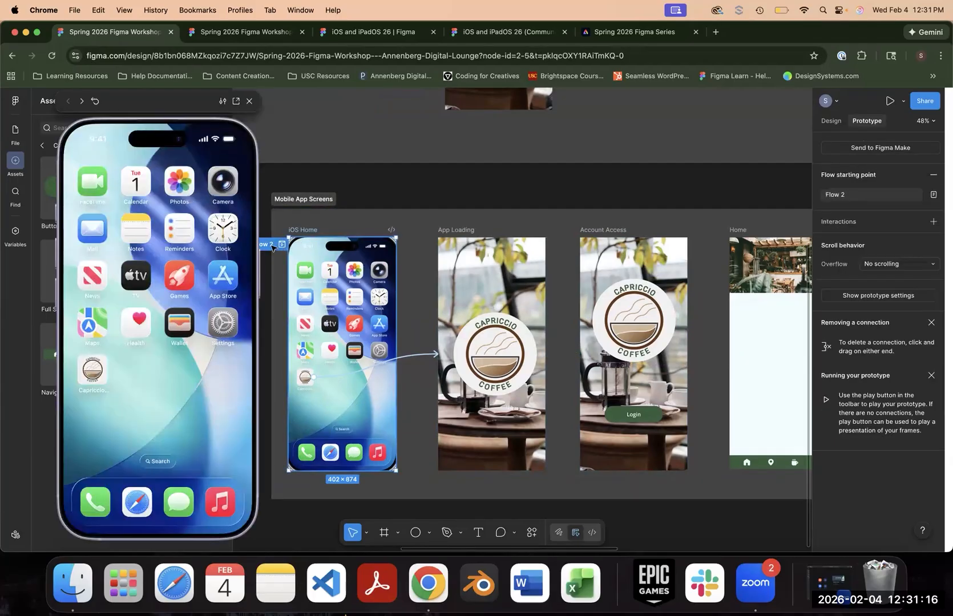
left_click(101, 366)
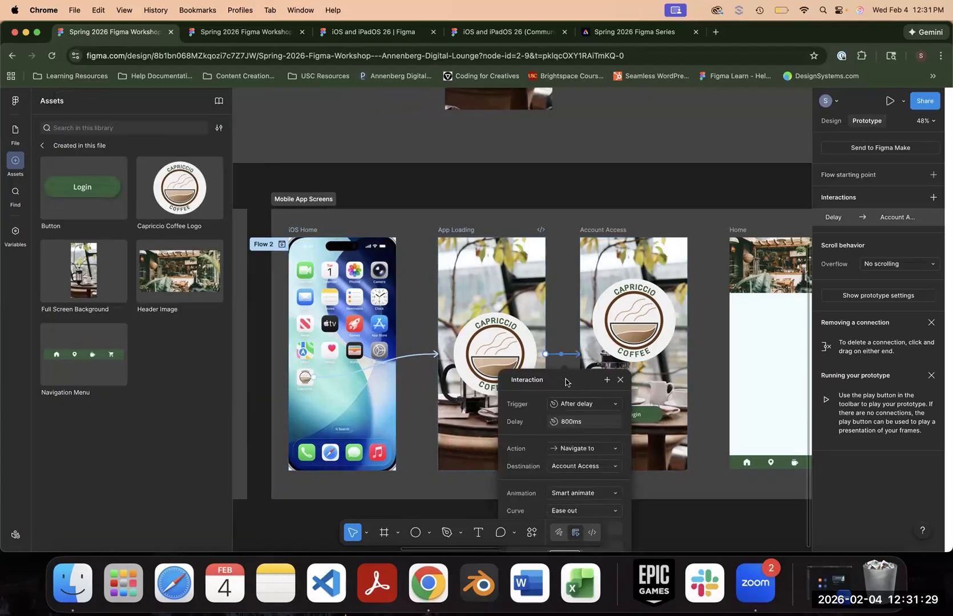
left_click_drag(567, 382, 634, 178)
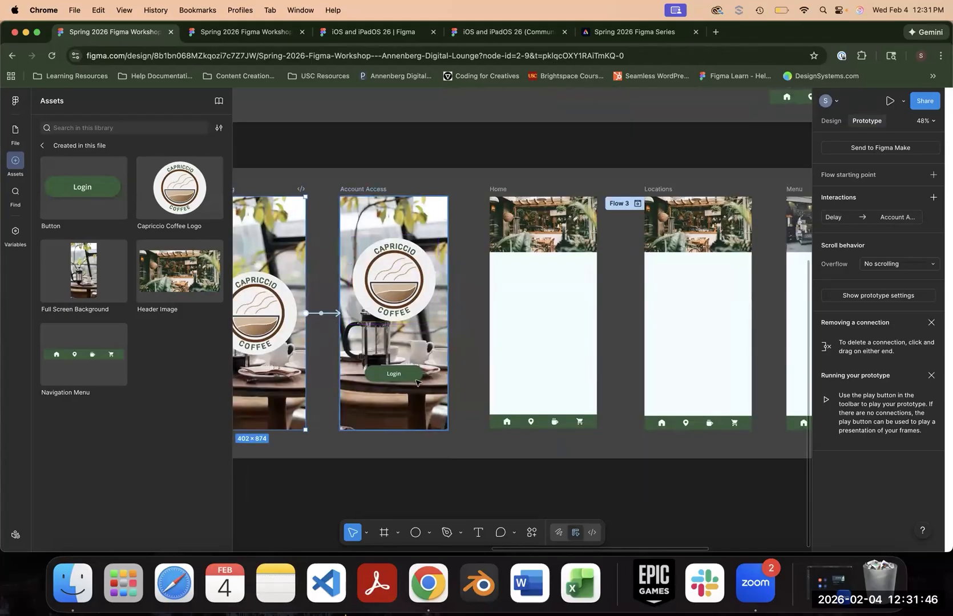
- Connect the Login button on Account Access to the Home frame on tap, using a Dissolve animation
left_click(417, 378)
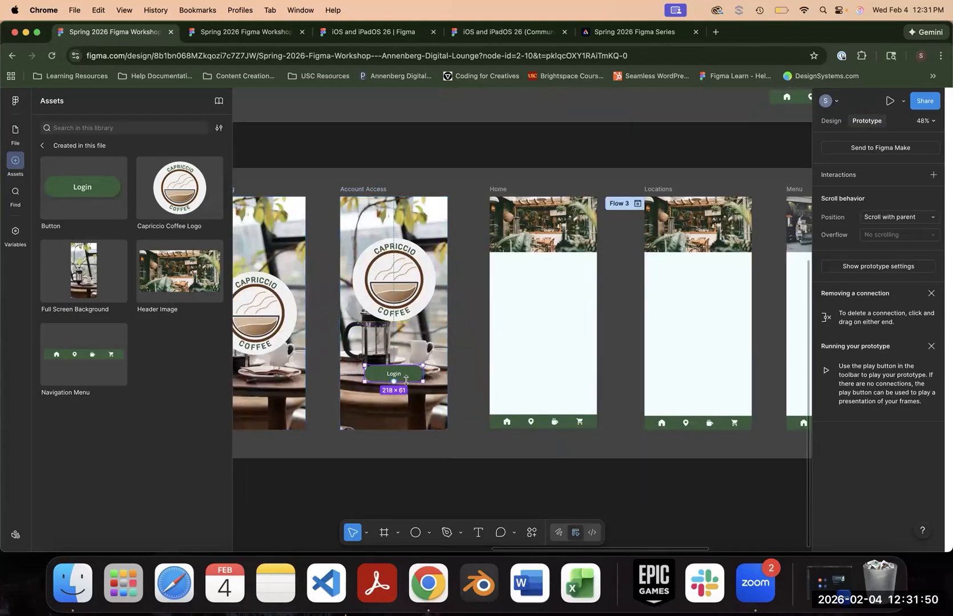
left_click_drag(423, 373, 495, 322)
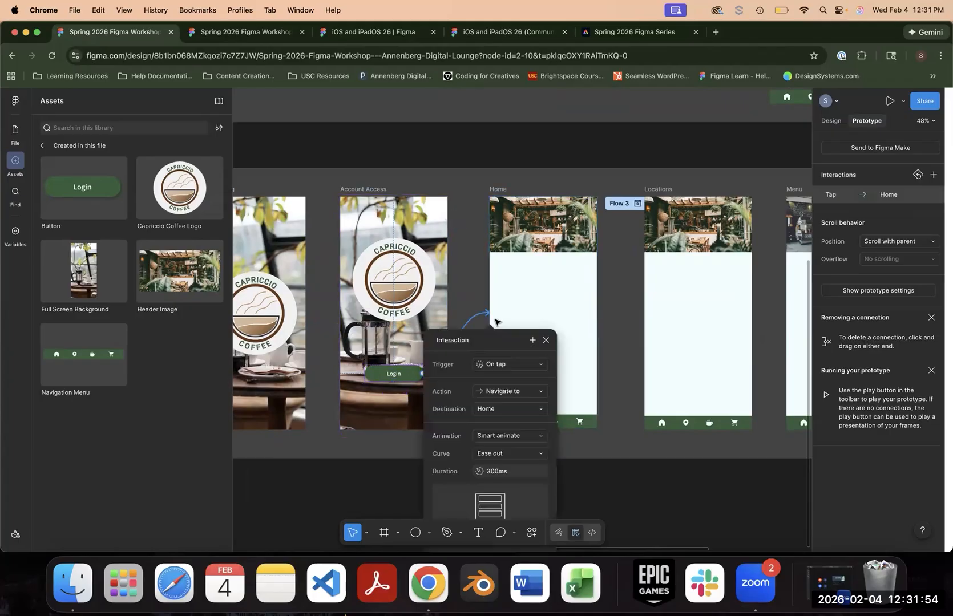
left_click(517, 439)
left_click(513, 422)
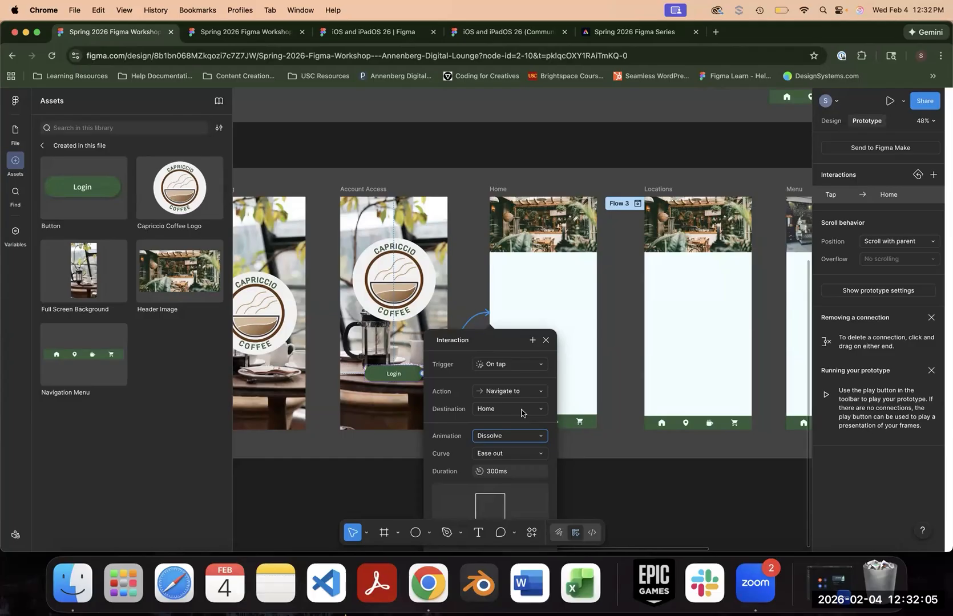
left_click(538, 300)
- Examine the Home, Locations, Menu and Cart screens together with the Navigation Menu component they share
scroll(494, 298, "right", 5)
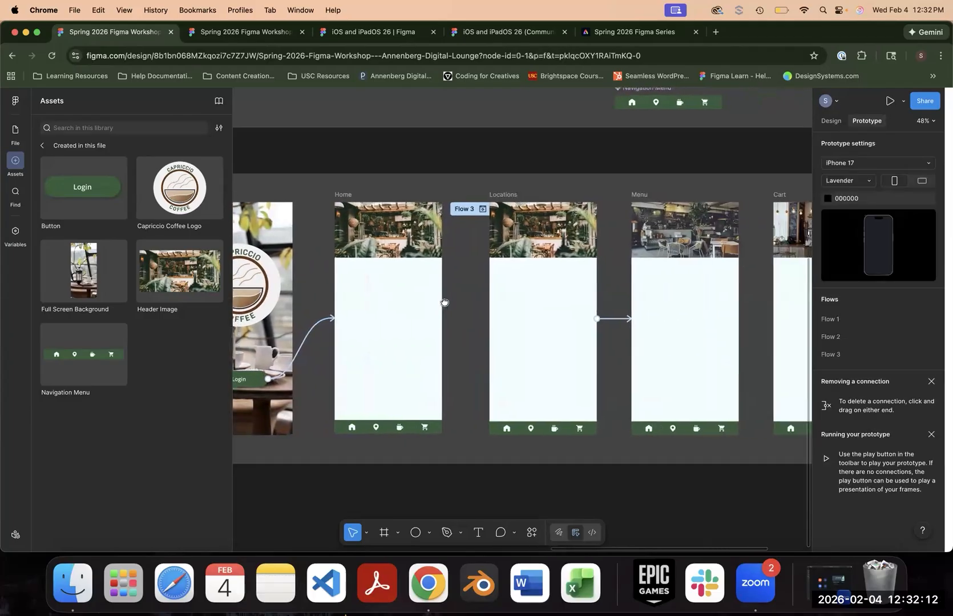
scroll(458, 330, "up", 2)
scroll(457, 329, "right", 1)
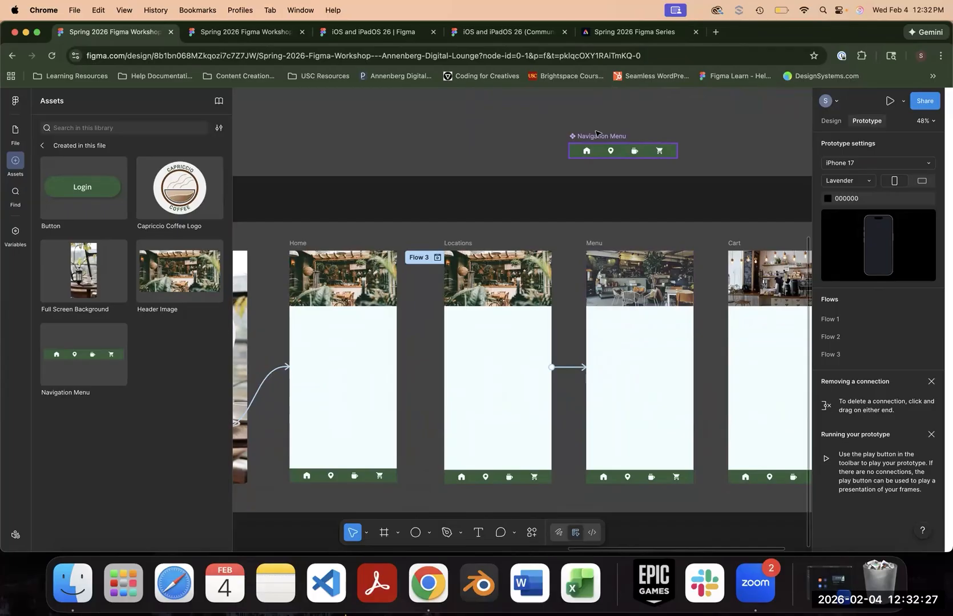
left_click_drag(358, 196, 650, 114)
scroll(406, 315, "left", 5)
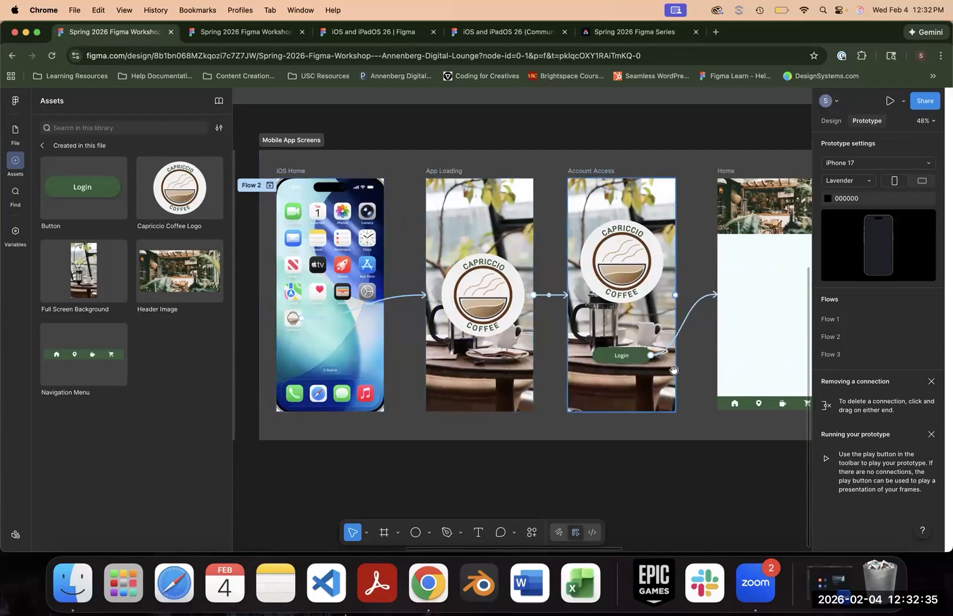
scroll(734, 308, "right", 10)
scroll(315, 376, "right", 1)
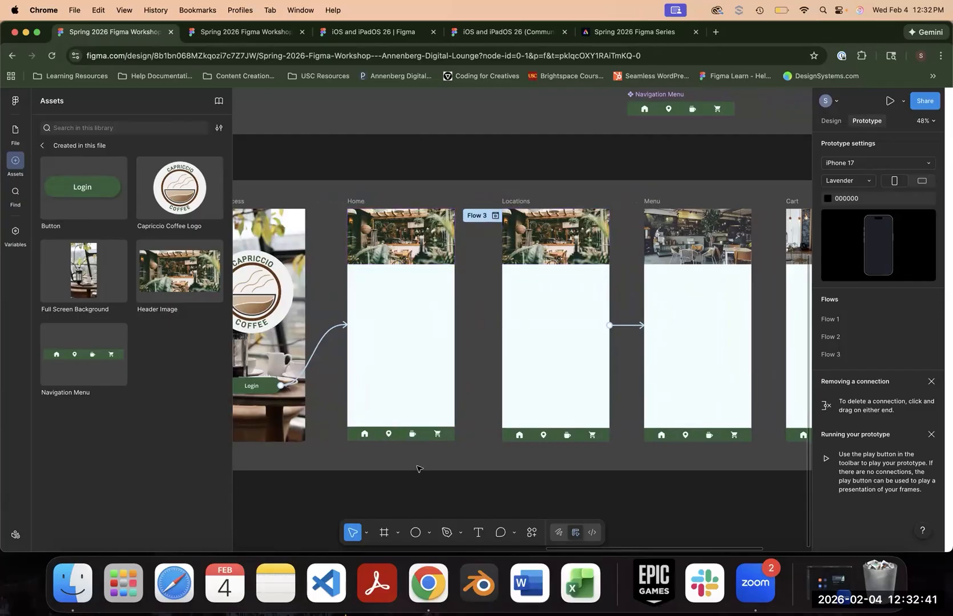
scroll(604, 166, "right", 2)
scroll(566, 167, "right", 1)
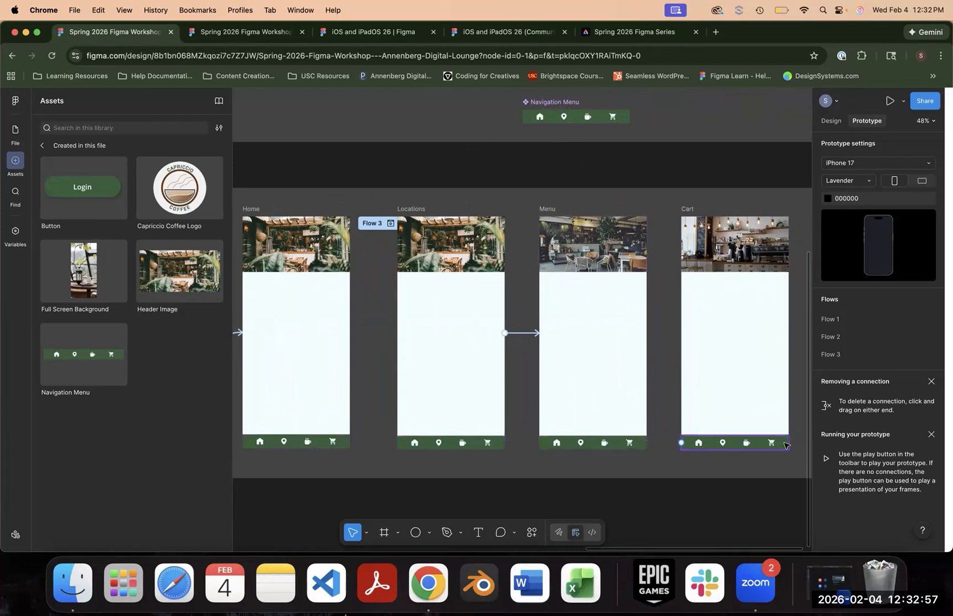
- Connect the house icon in the main Navigation Menu component to the Home frame on tap with a Dissolve animation
left_click(541, 117)
double_click(542, 118)
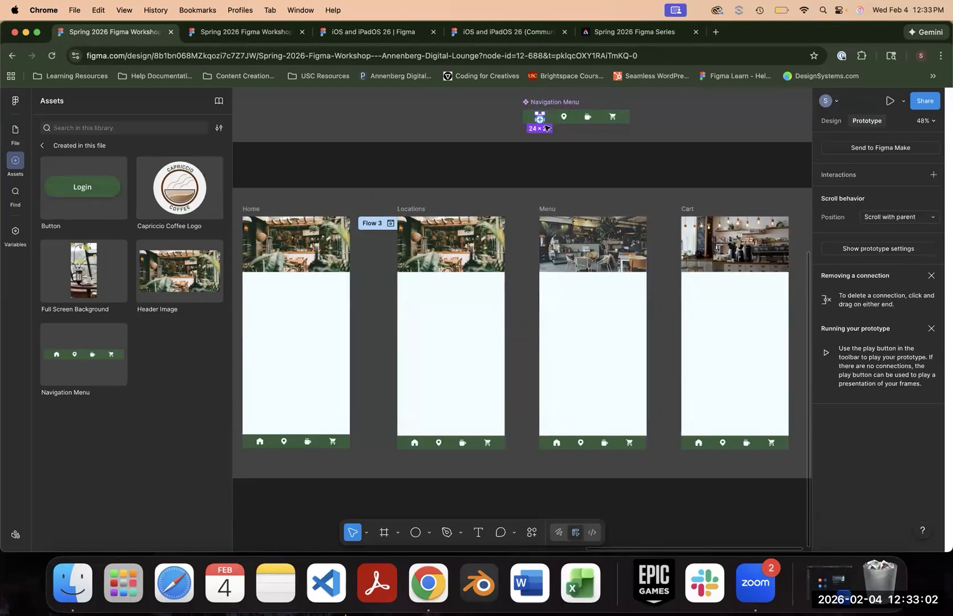
scroll(618, 148, "up", 1)
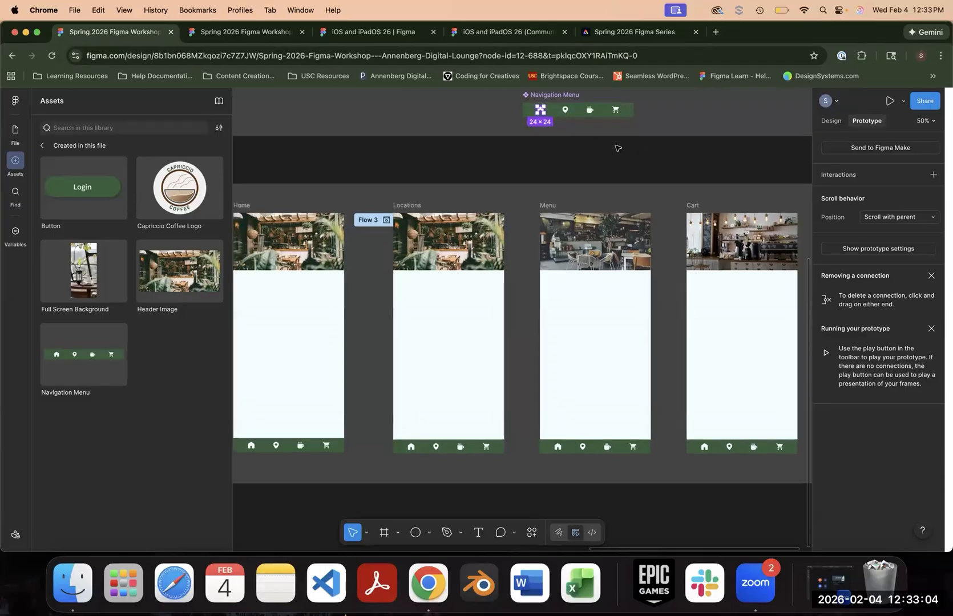
key("super+plus")
left_click_drag(551, 145, 547, 441)
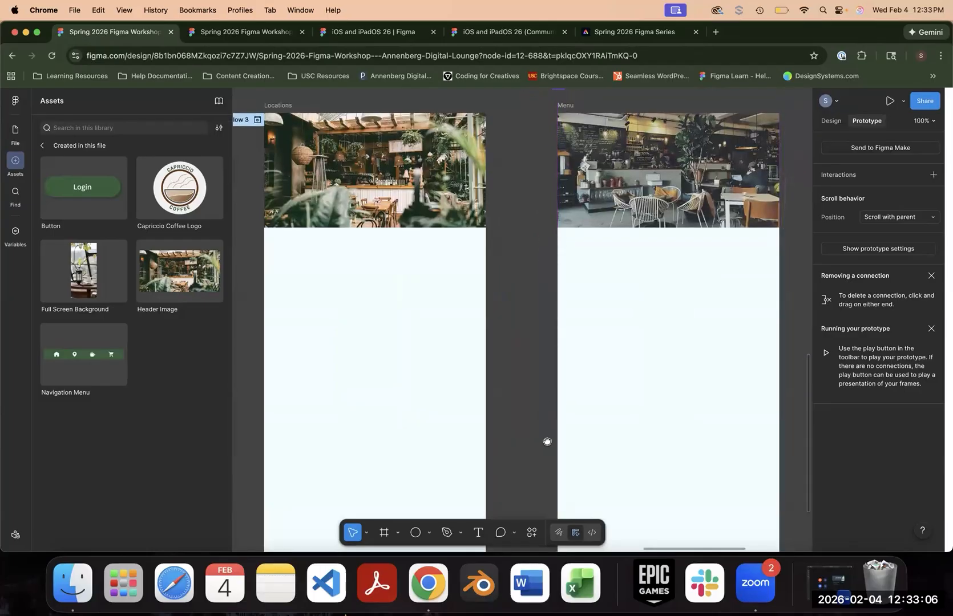
left_click_drag(551, 313, 550, 314)
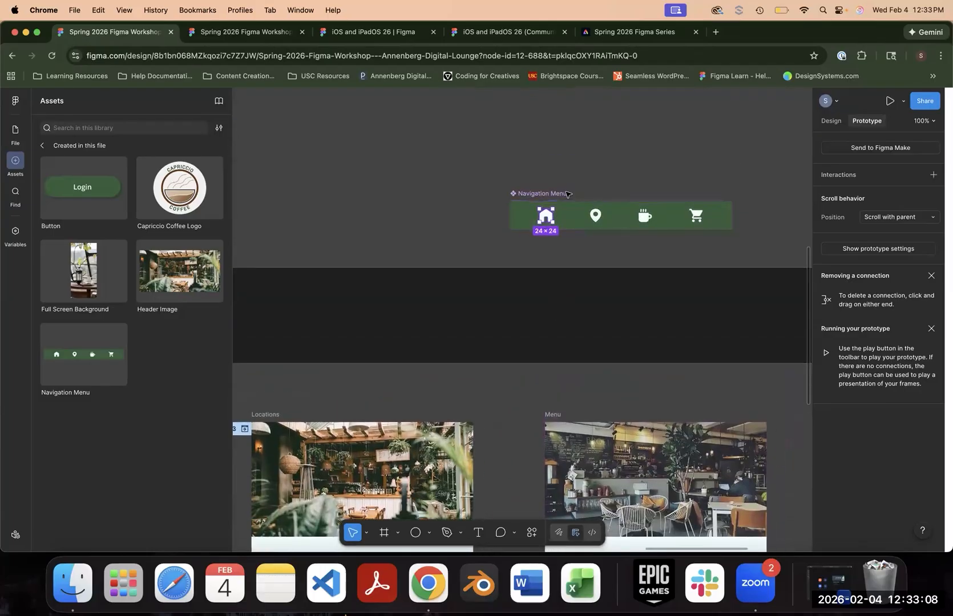
left_click_drag(453, 346, 629, 44)
left_click_drag(489, 428, 619, 25)
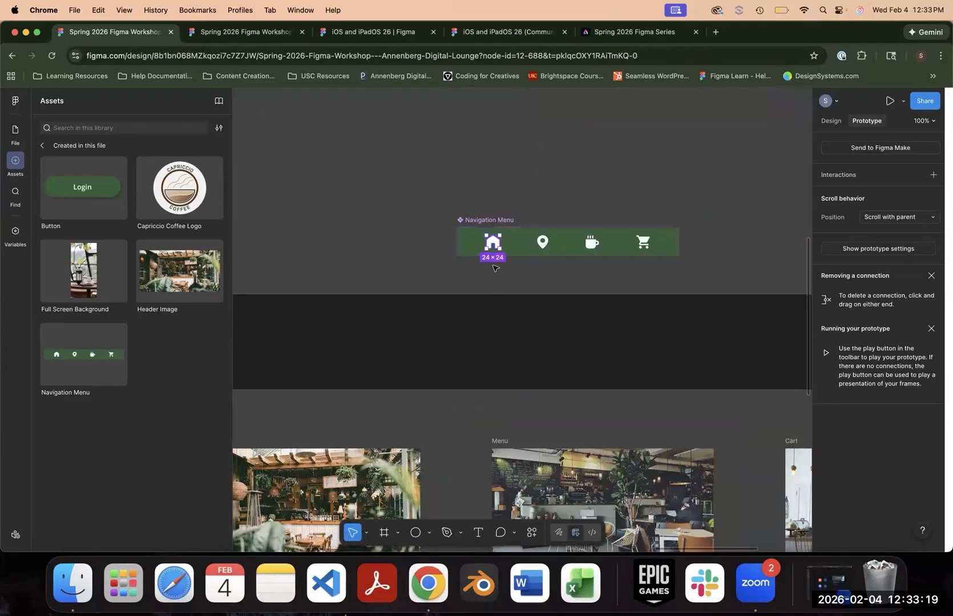
left_click_drag(494, 251, 458, 450)
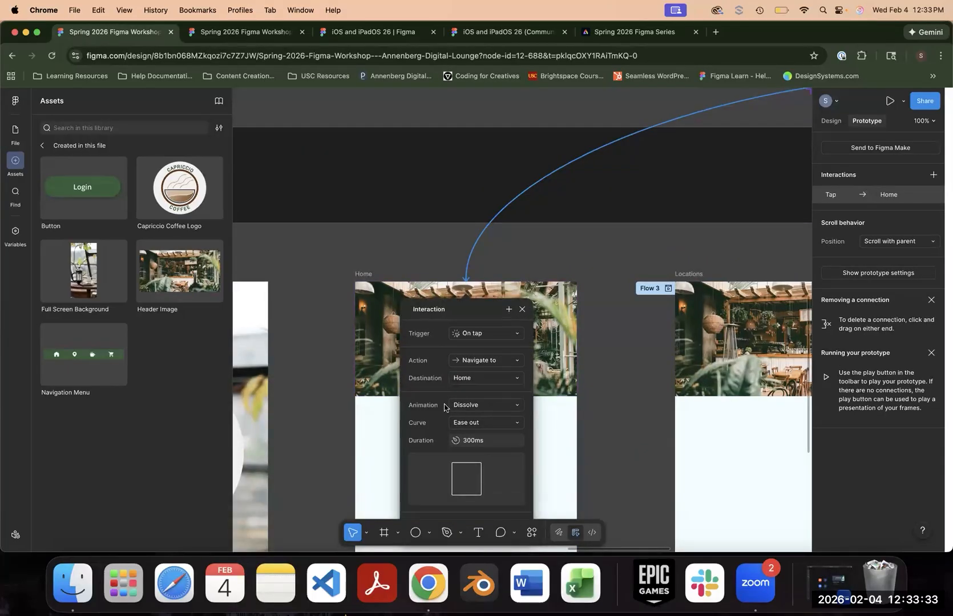
left_click(641, 412)
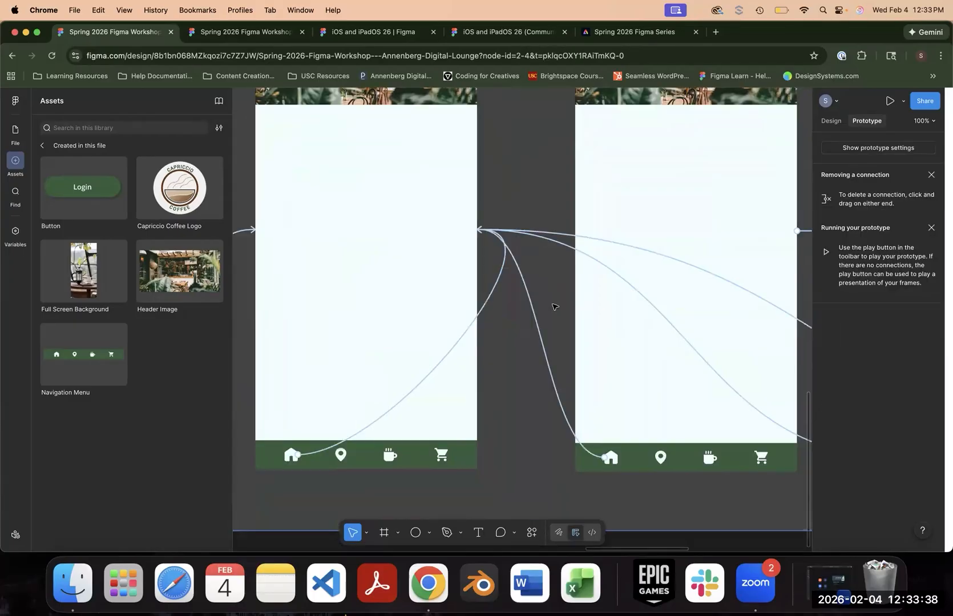
- Select the Mobile App Screens section to check the Home links on each screen's navigation menu
scroll(553, 307, "down", 2)
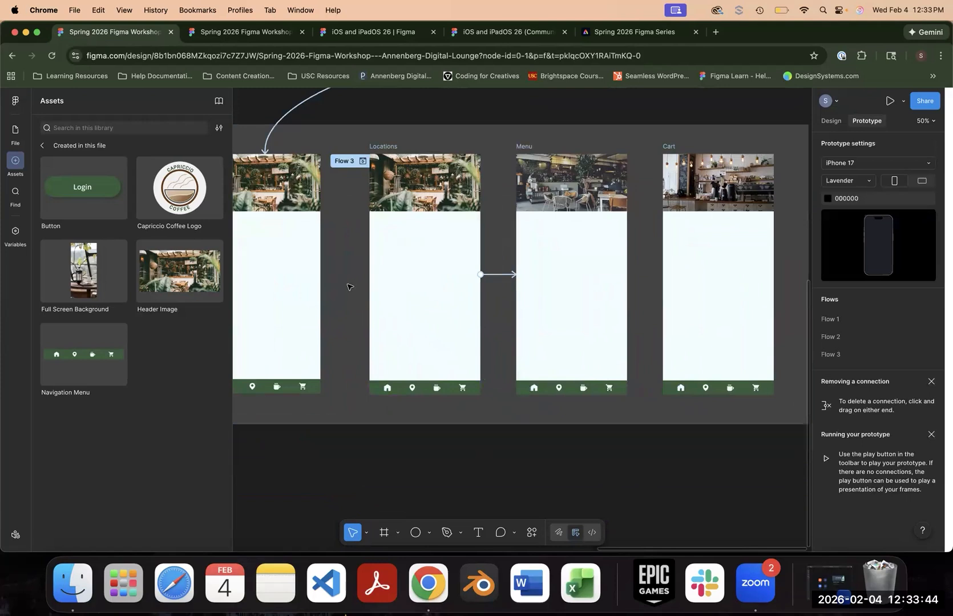
left_click(343, 191)
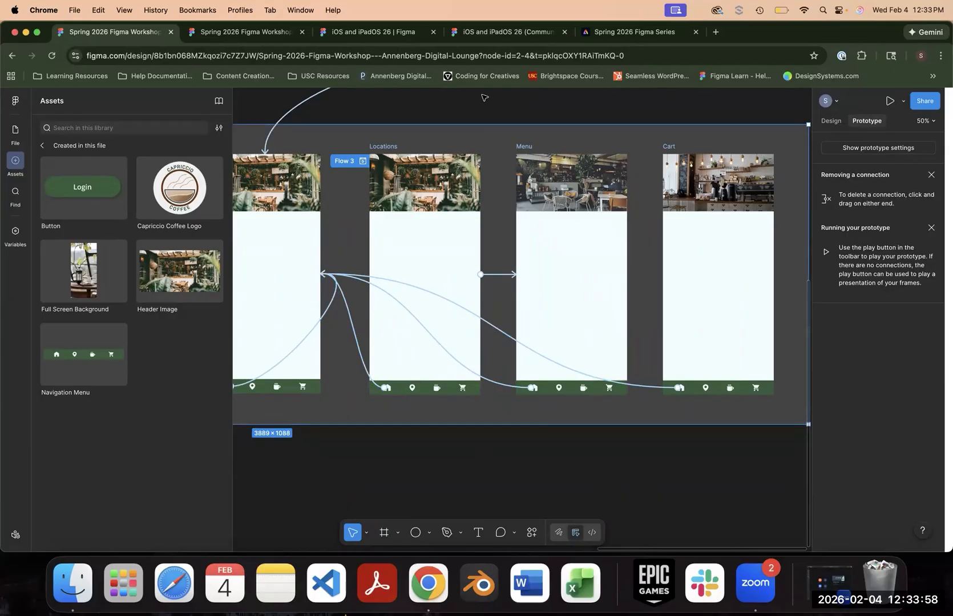
- Connect the location pin and cup icons in the main Navigation Menu component to the Locations and Menu frames on tap with Dissolve
scroll(465, 132, "up", 3)
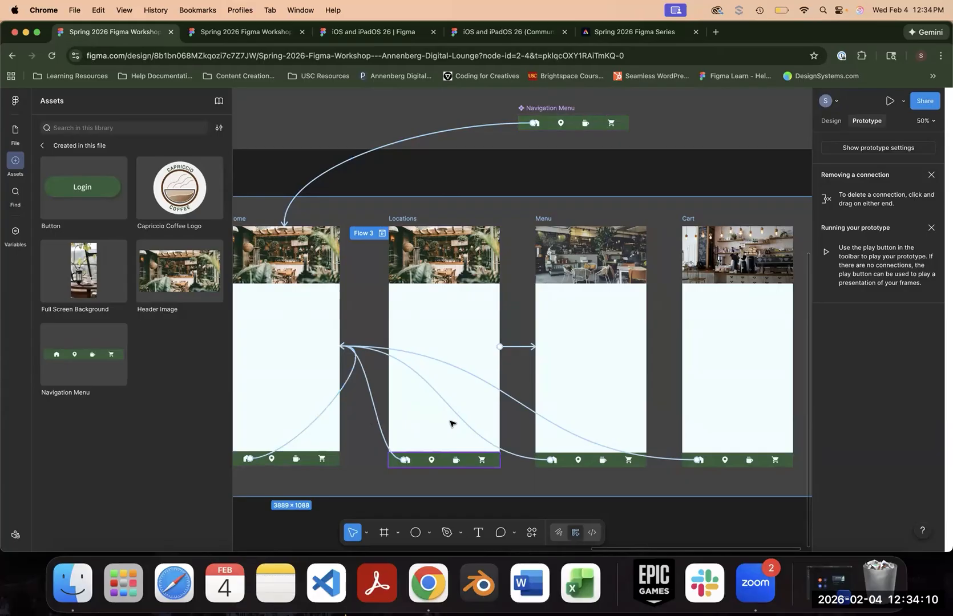
left_click(562, 124)
left_click_drag(561, 125, 458, 230)
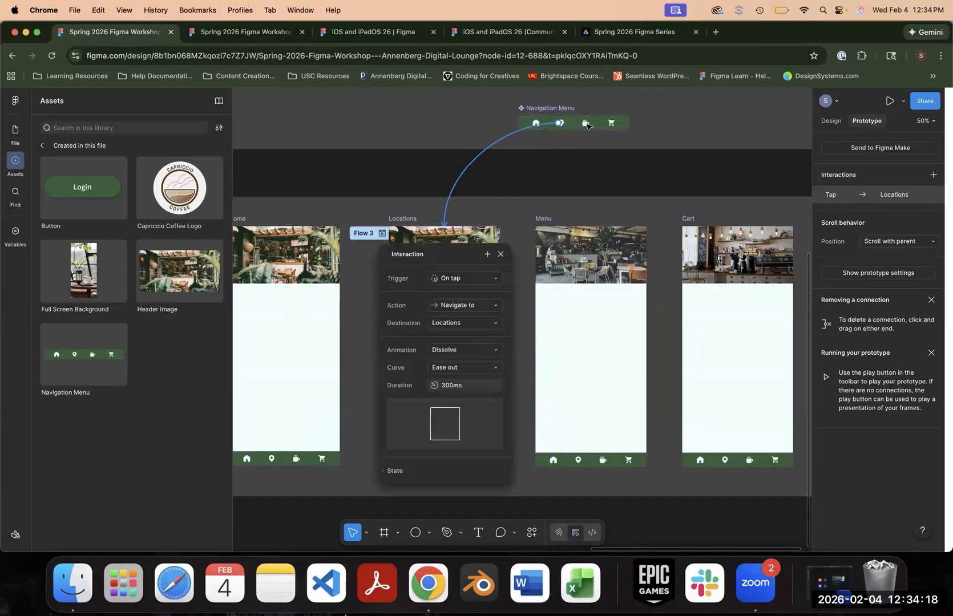
left_click(586, 123)
left_click_drag(592, 123, 591, 228)
- Connect the cart icon in the main Navigation Menu component to the Cart frame and select the Mobile App Screens section to check the links
left_click(614, 123)
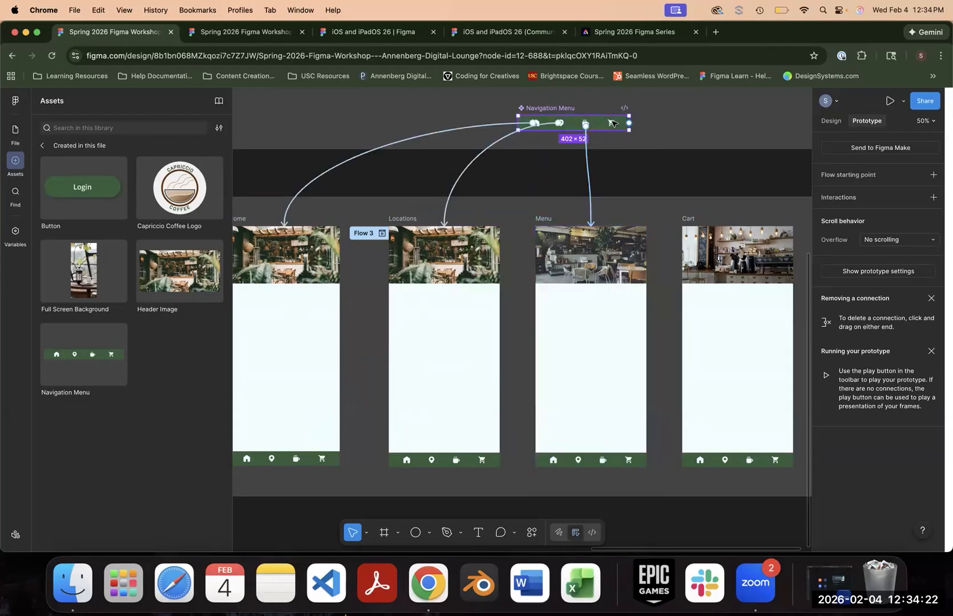
left_click(611, 123)
left_click_drag(618, 123, 728, 233)
left_click(537, 293)
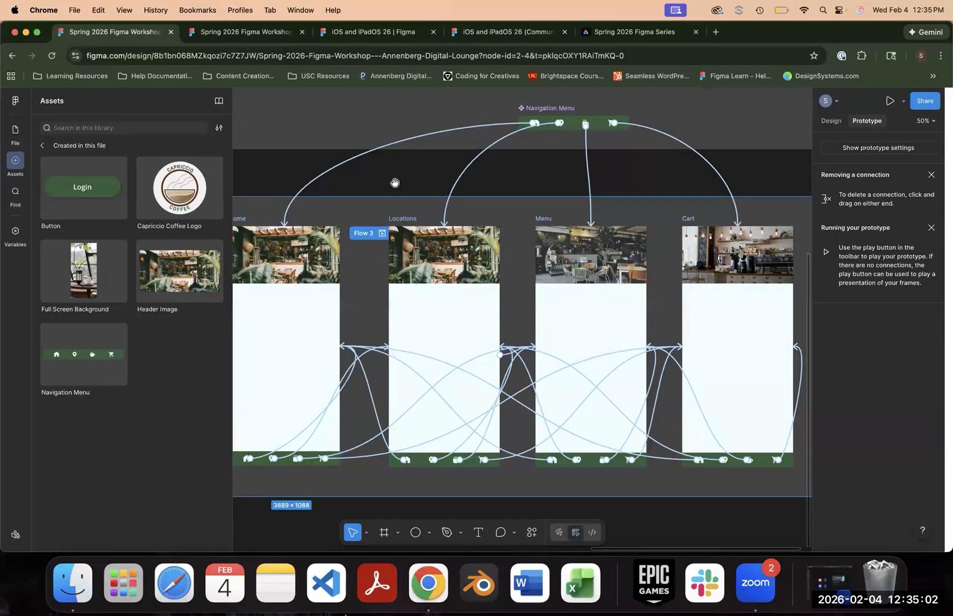
- Add a While hovering interaction to the Menu screen's header image that changes it to the Lightbulbs variant with an Instant animation
left_click_drag(394, 184, 336, 140)
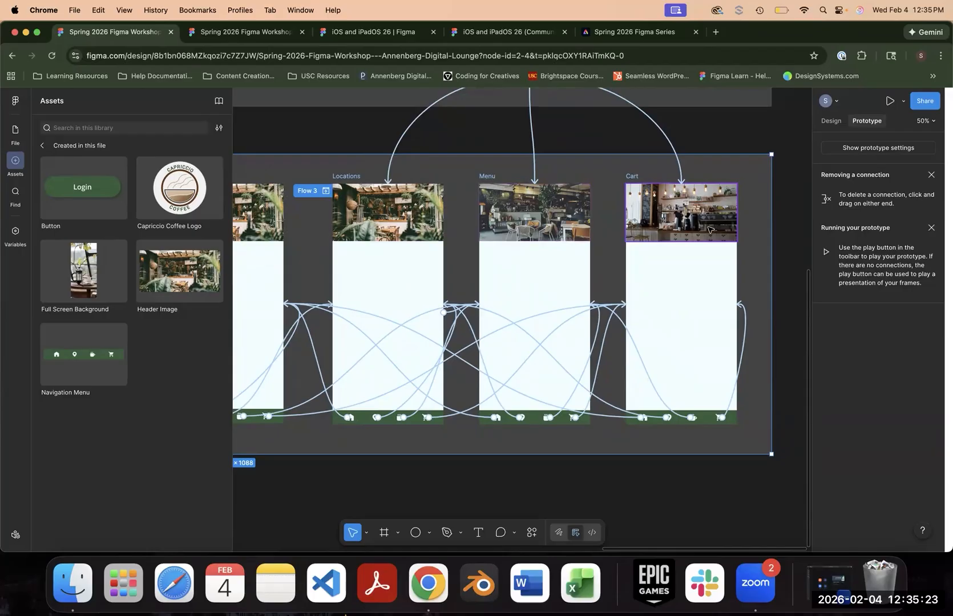
left_click(537, 211)
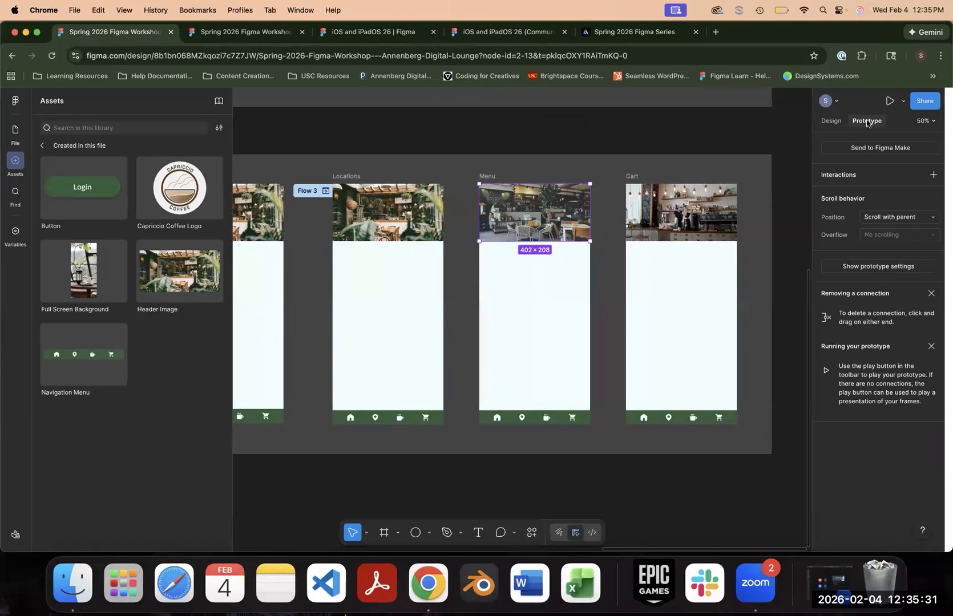
left_click(934, 175)
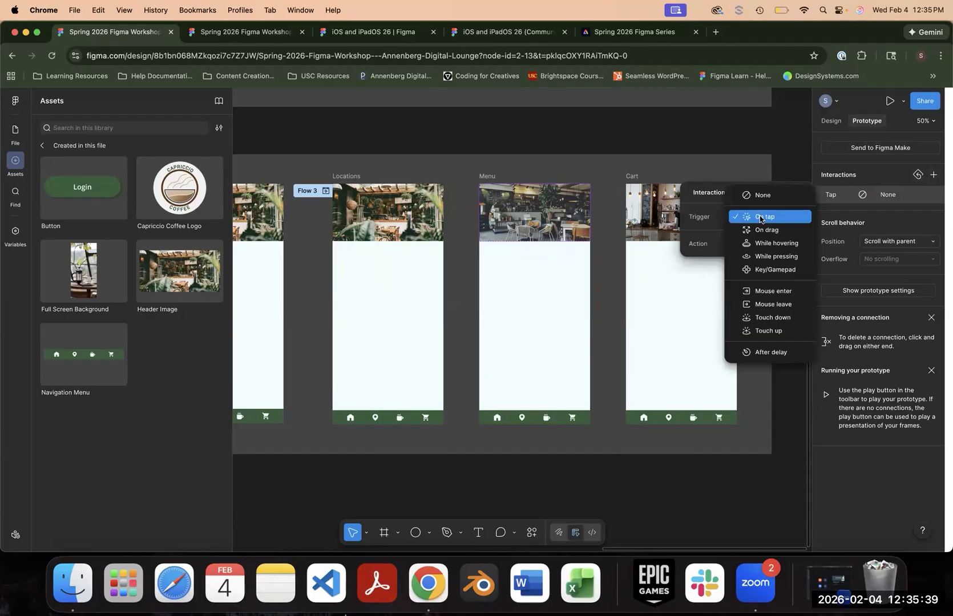
left_click(764, 243)
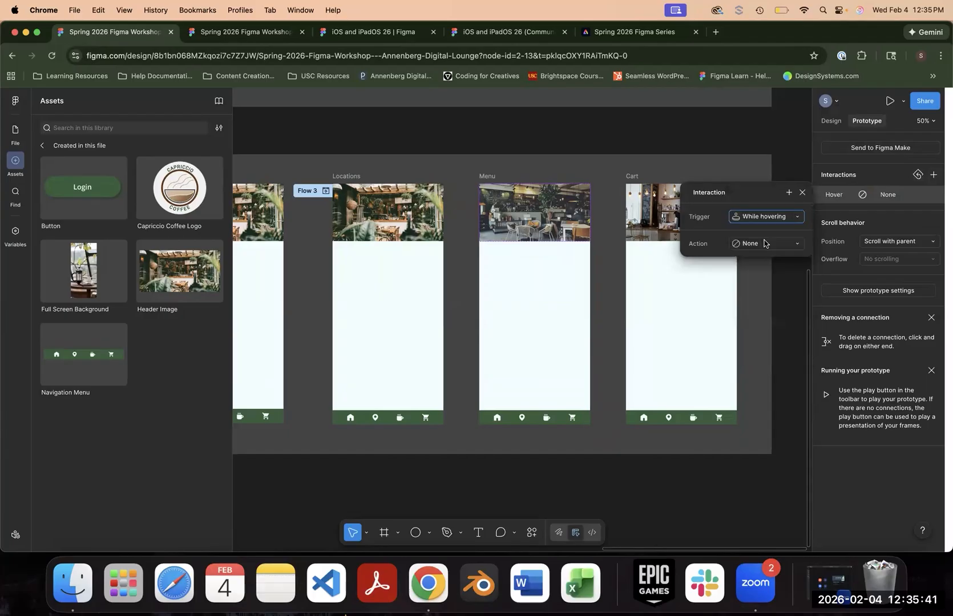
left_click(764, 243)
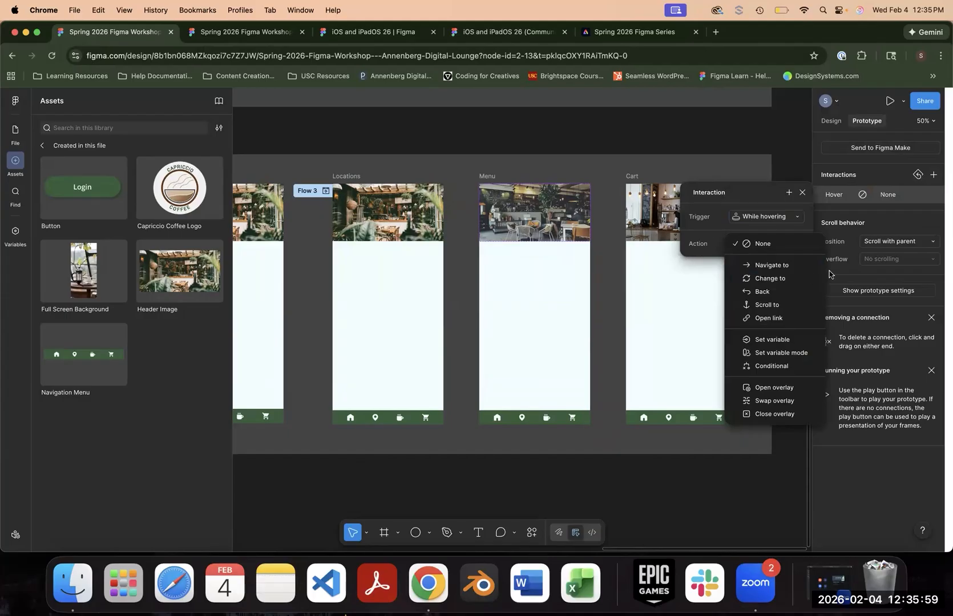
left_click(800, 278)
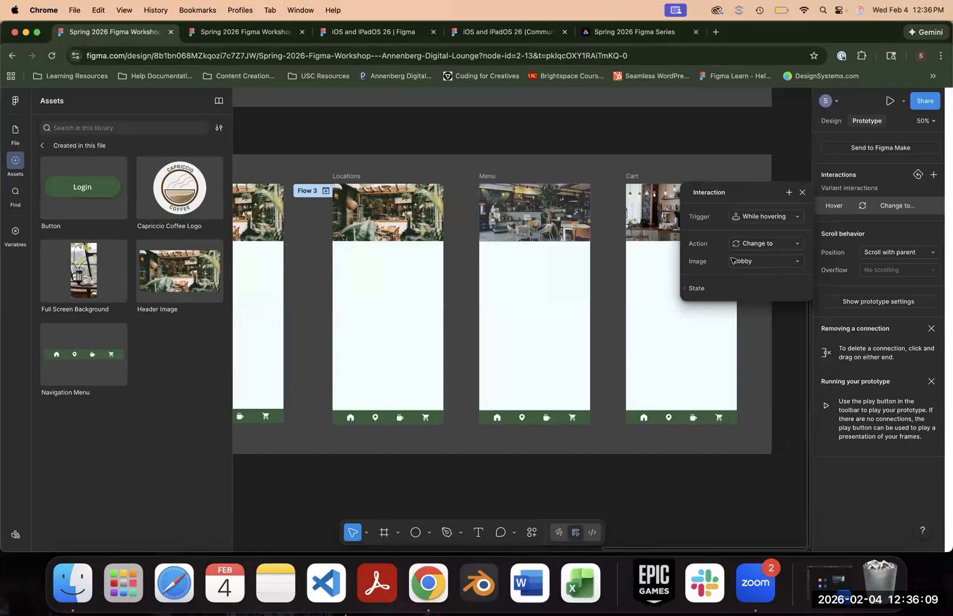
left_click(761, 261)
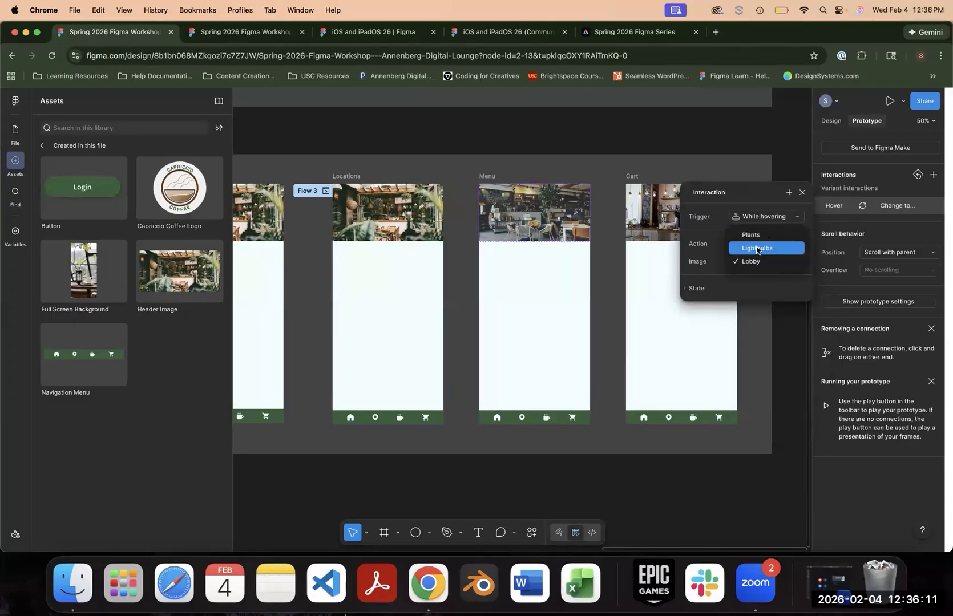
left_click(758, 249)
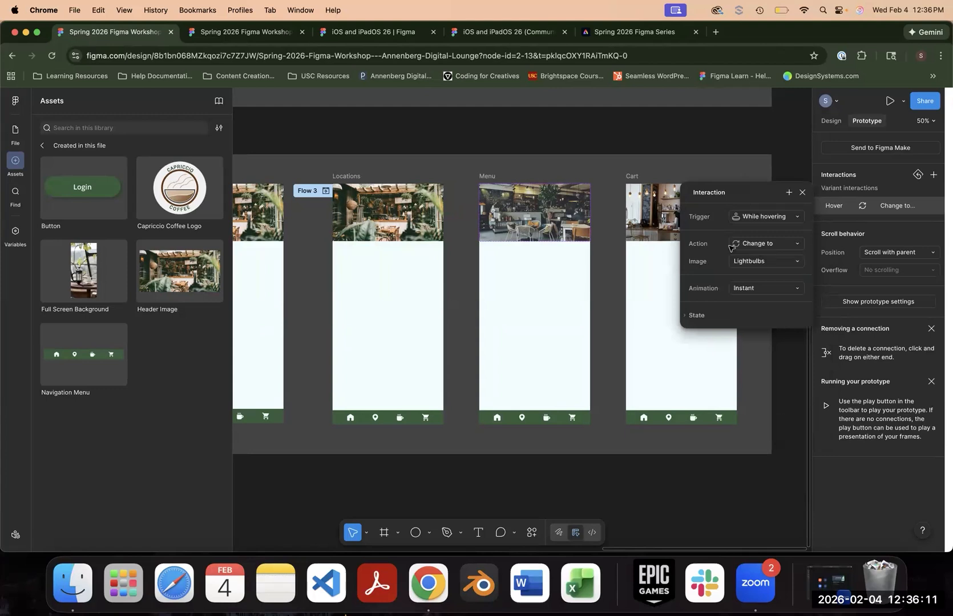
left_click(802, 192)
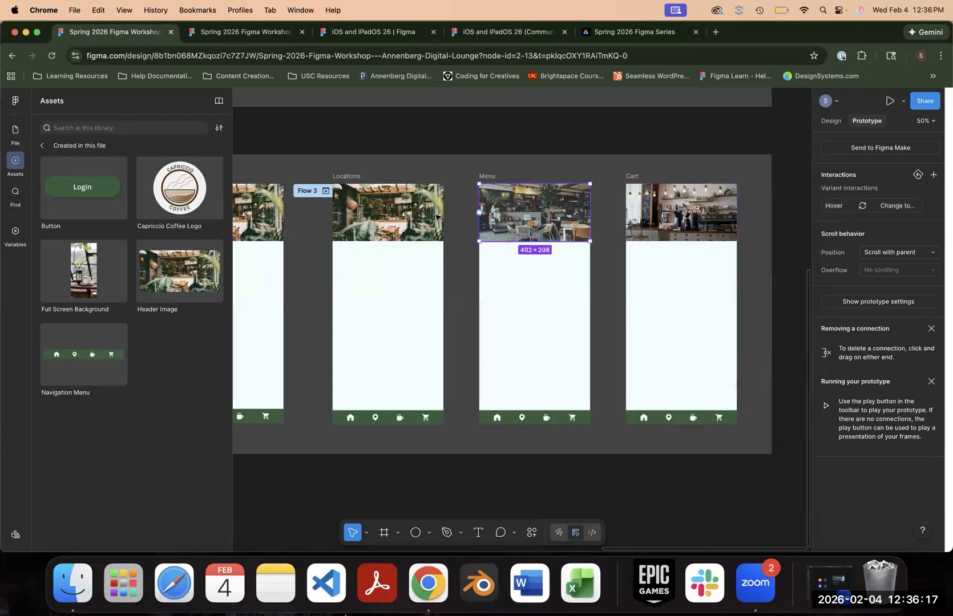
- Preview the prototype from the Menu frame and test the header image's hover interaction
left_click(405, 165)
left_click(489, 177)
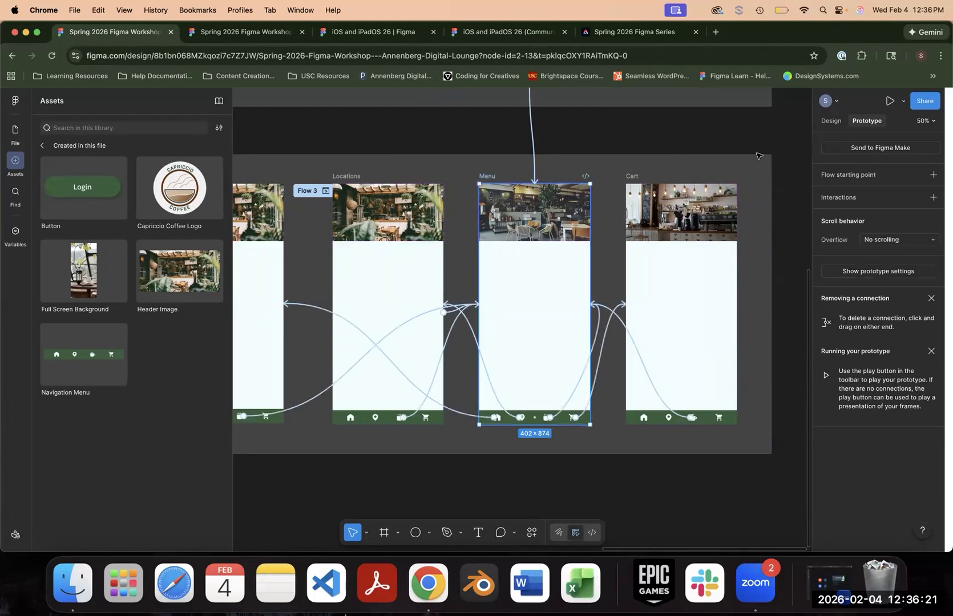
left_click(890, 101)
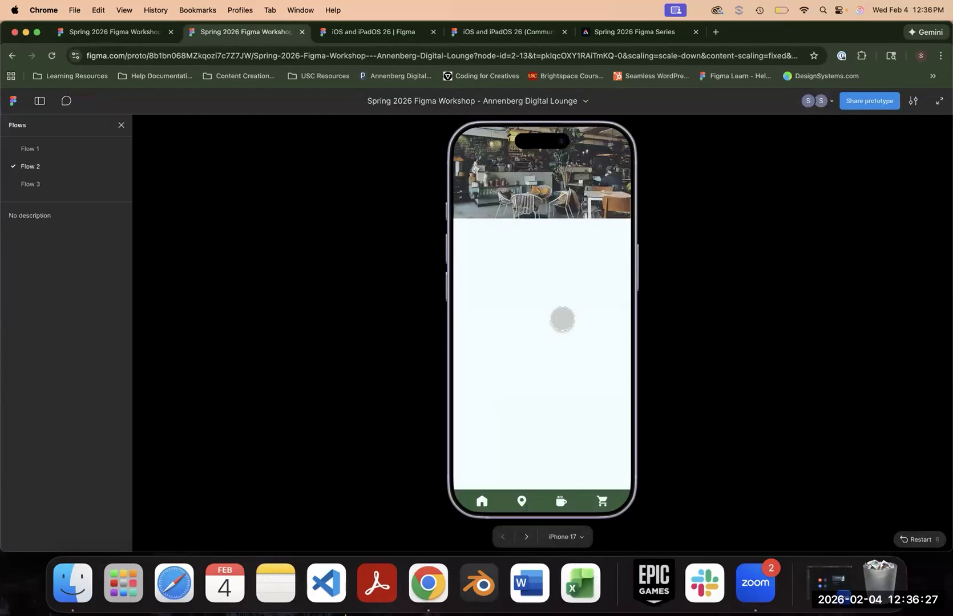
left_click(575, 196)
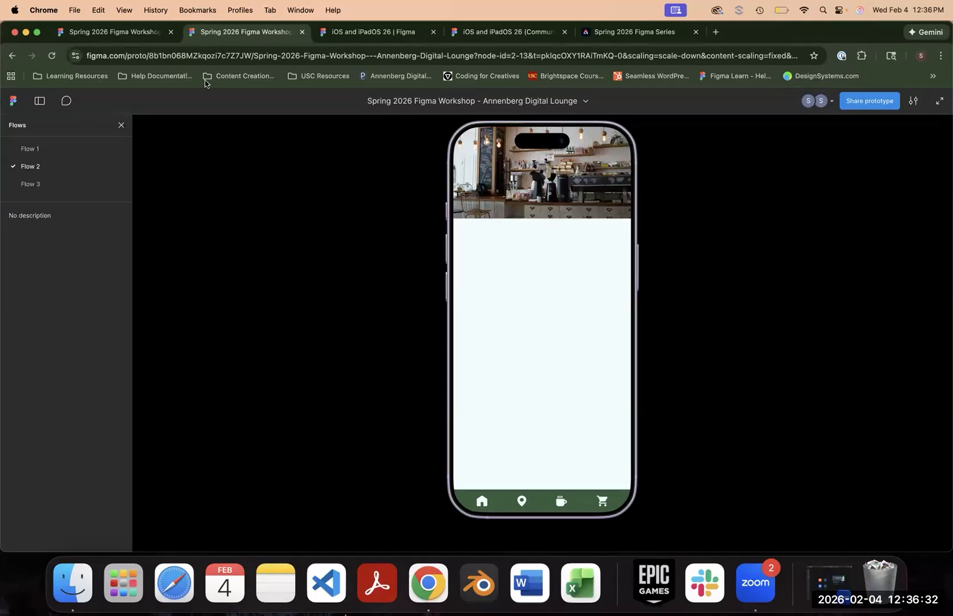
- Review the Header Image component set and the image options of the Menu header's hover interaction, and return to the prototype preview
left_click(117, 32)
scroll(562, 153, "up", 3)
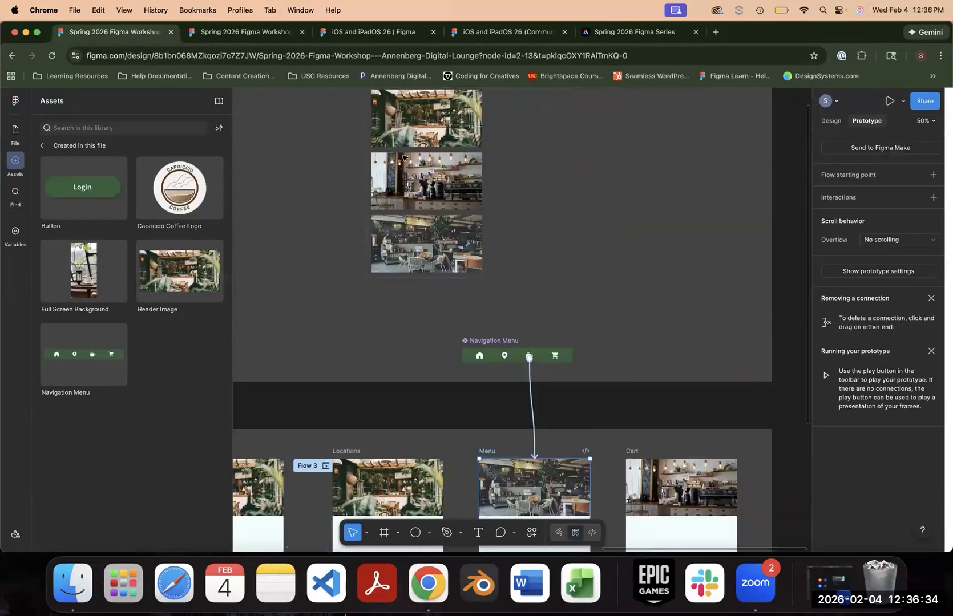
scroll(459, 162, "up", 3)
left_click(409, 180)
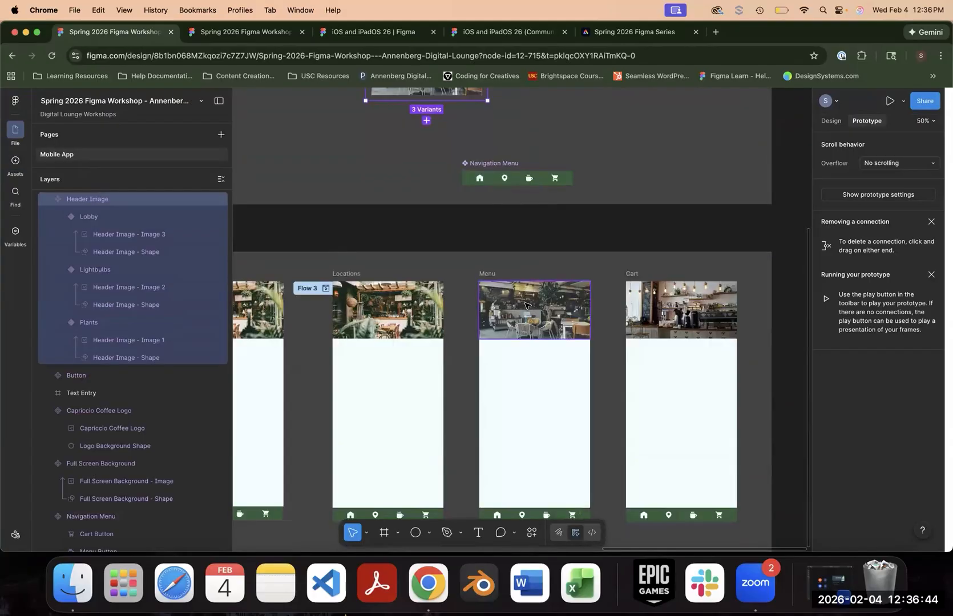
left_click(527, 308)
left_click(873, 208)
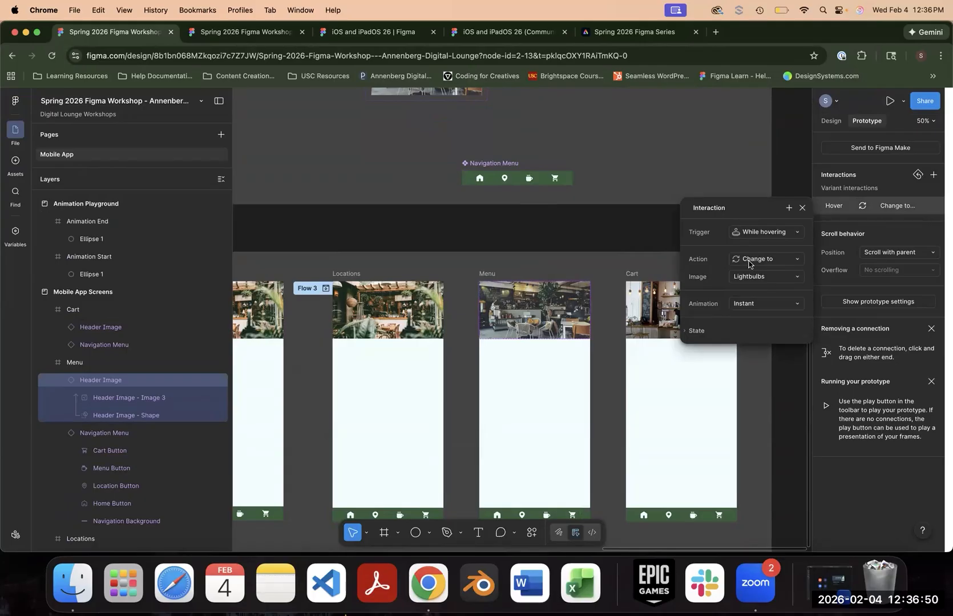
left_click(754, 278)
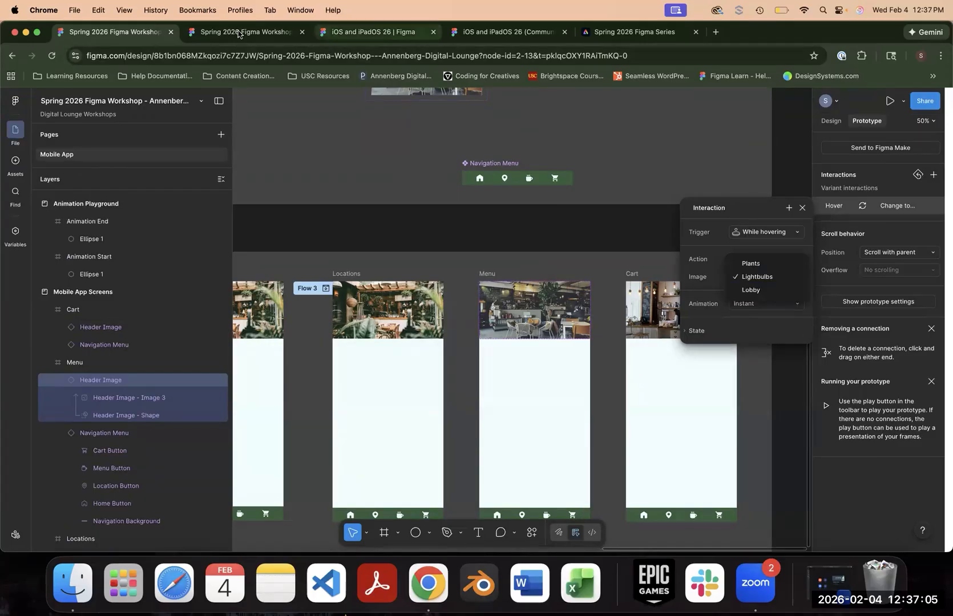
left_click(245, 32)
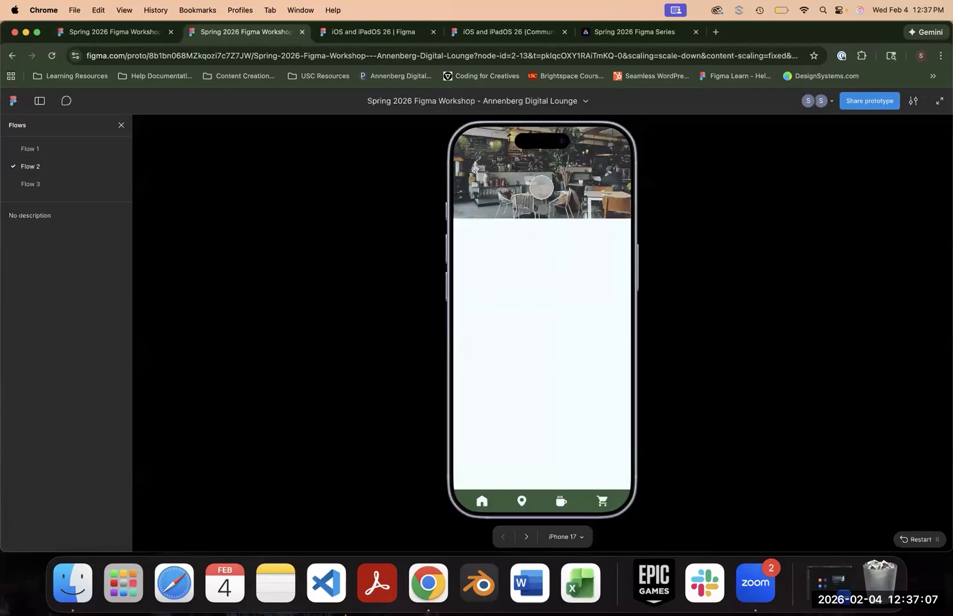
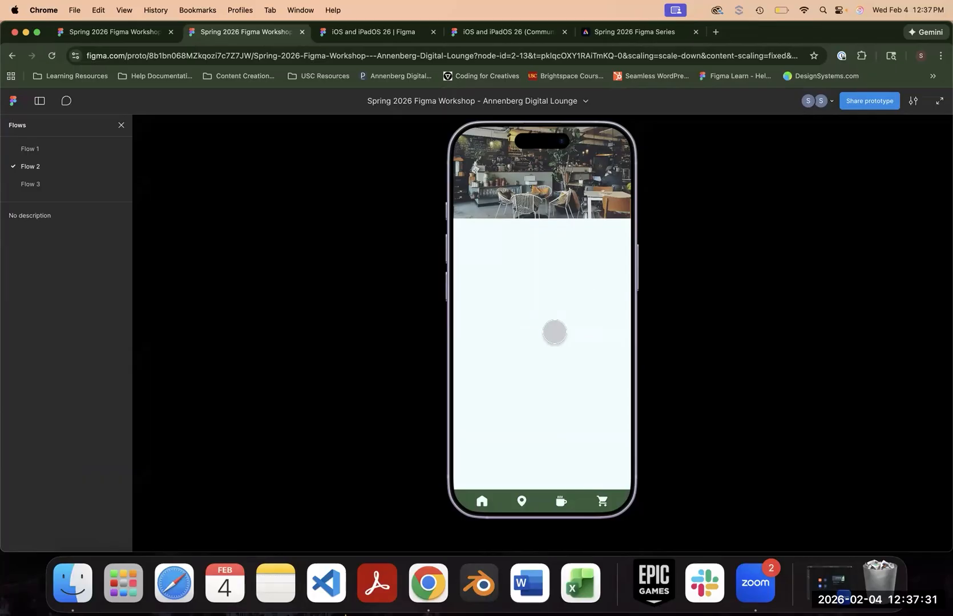
- Return to the design file, preview Flow 2 from the iOS Home frame, launch the Capriccio Coffee app and log in
left_click(600, 172)
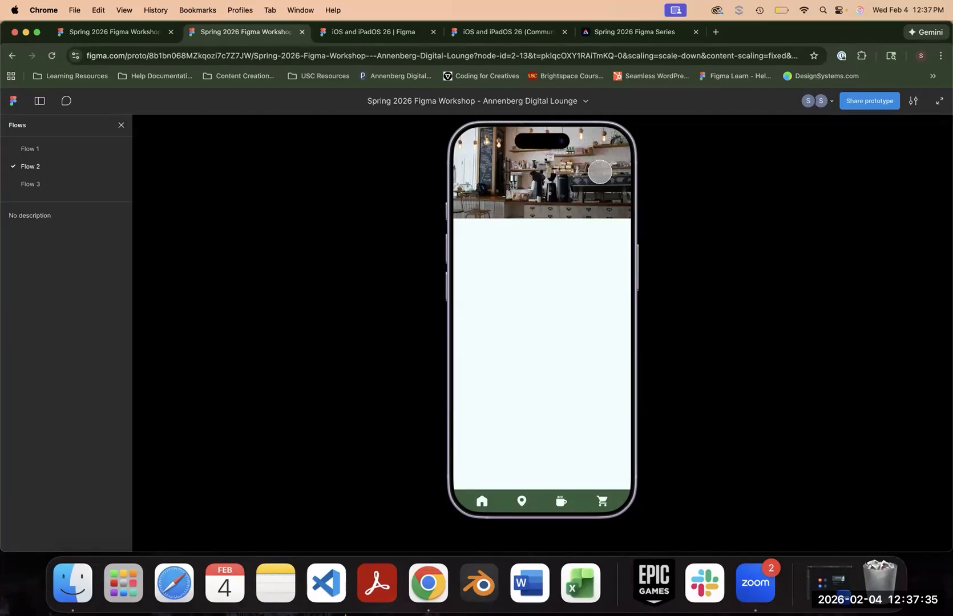
left_click(115, 32)
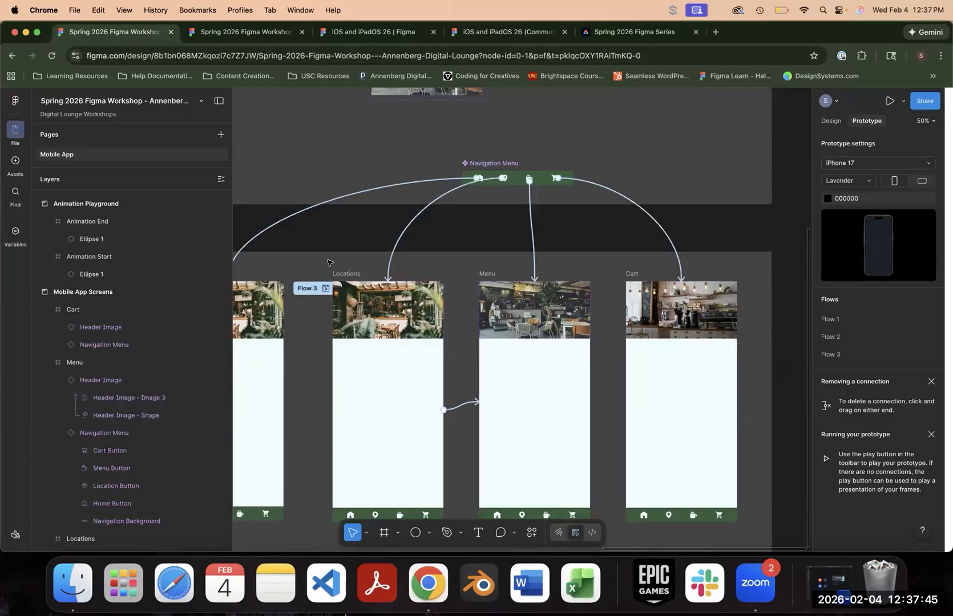
left_click_drag(306, 264, 676, 220)
left_click_drag(442, 220, 777, 228)
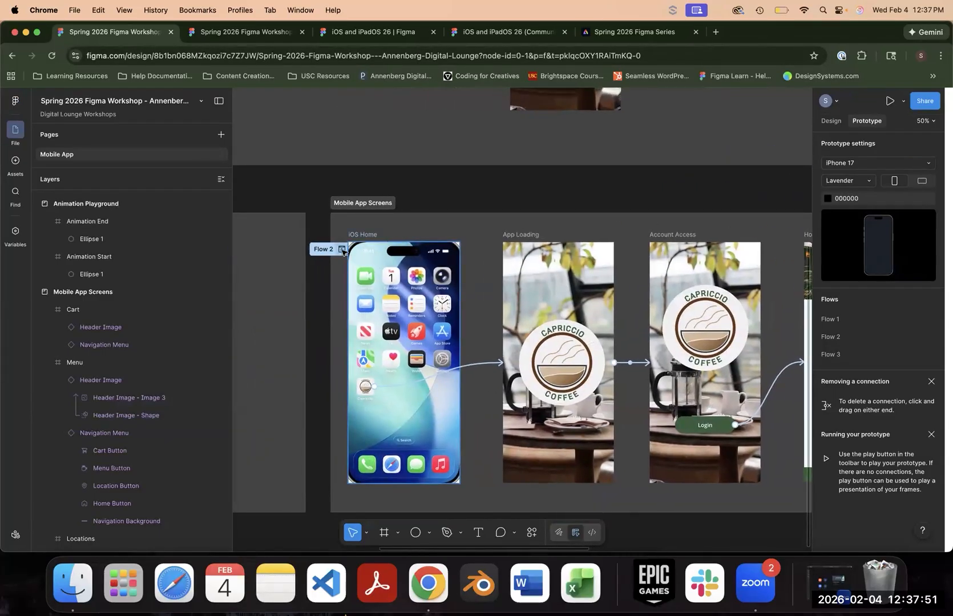
left_click(342, 249)
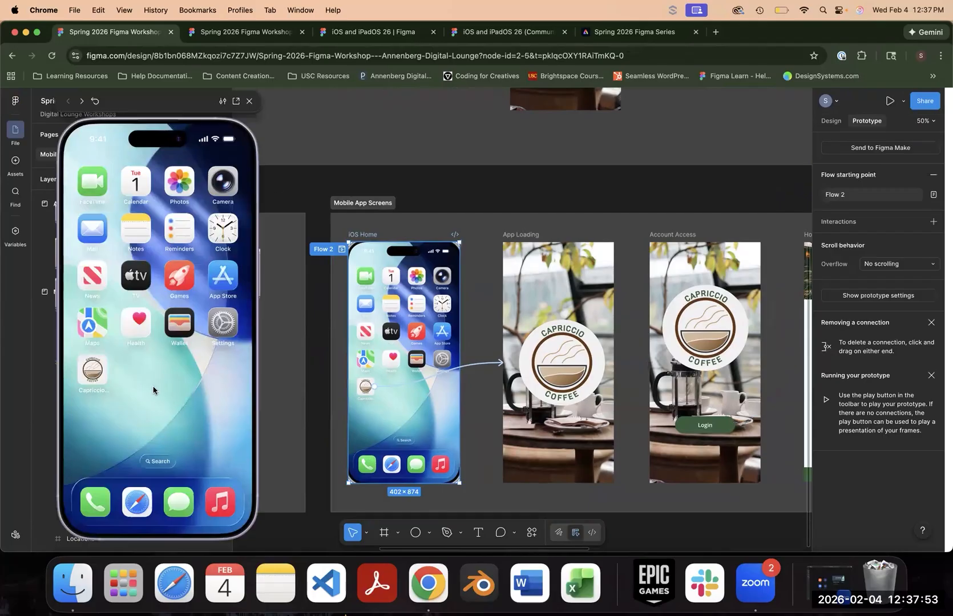
left_click(93, 371)
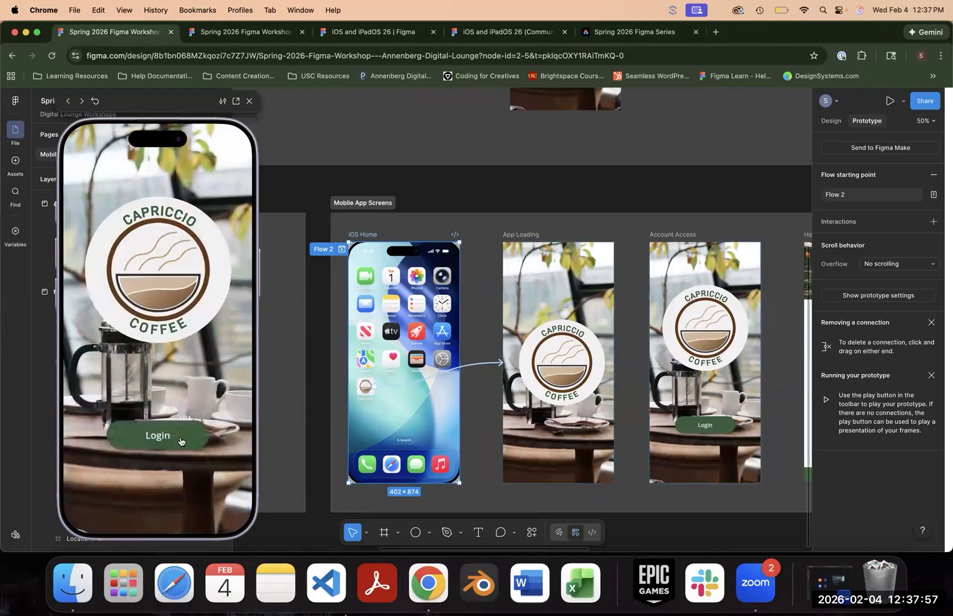
left_click(181, 440)
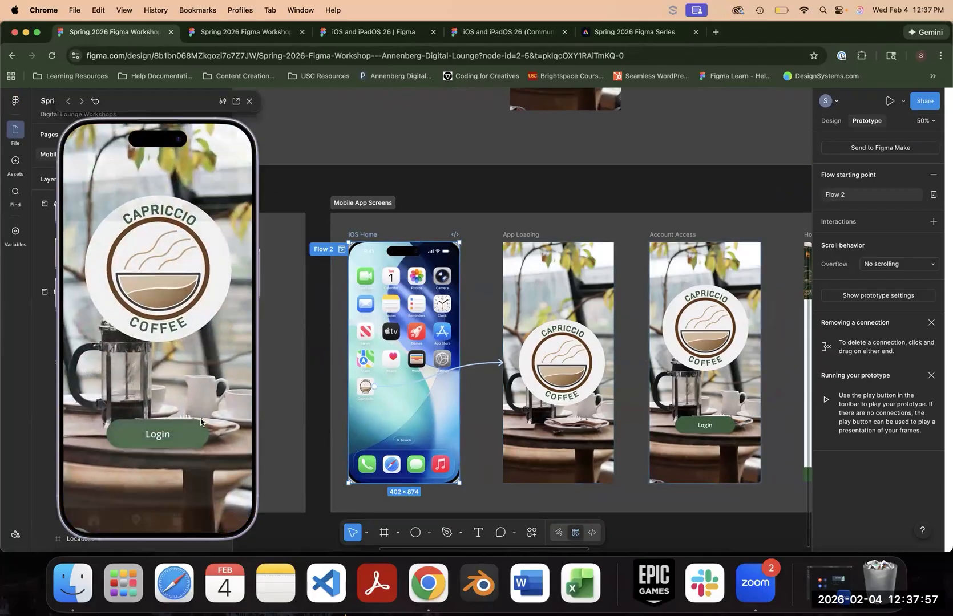
- Test the cart, menu and location icons of the navigation bar in the Flow 2 preview, then close it
left_click(221, 524)
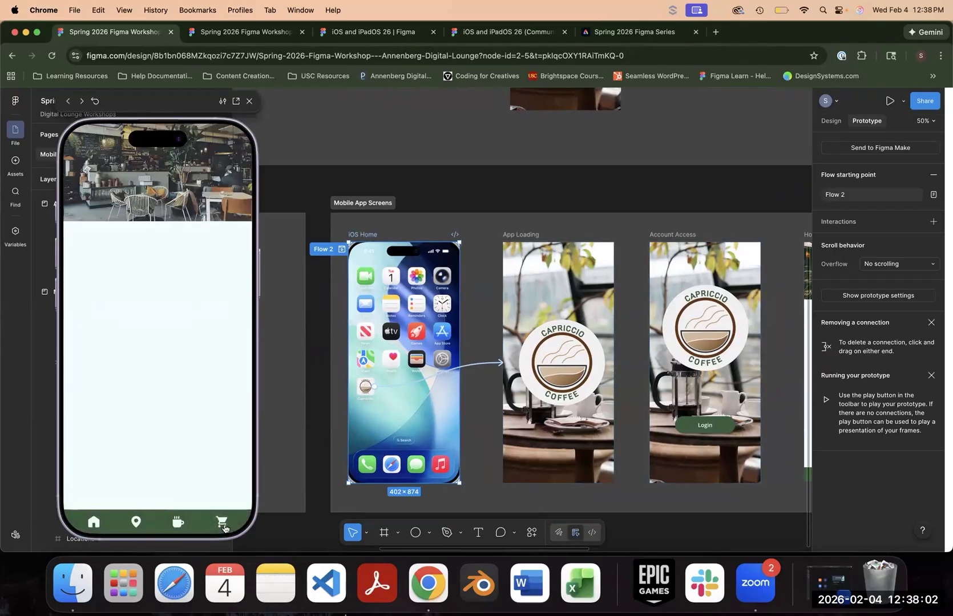
left_click(178, 523)
left_click(137, 525)
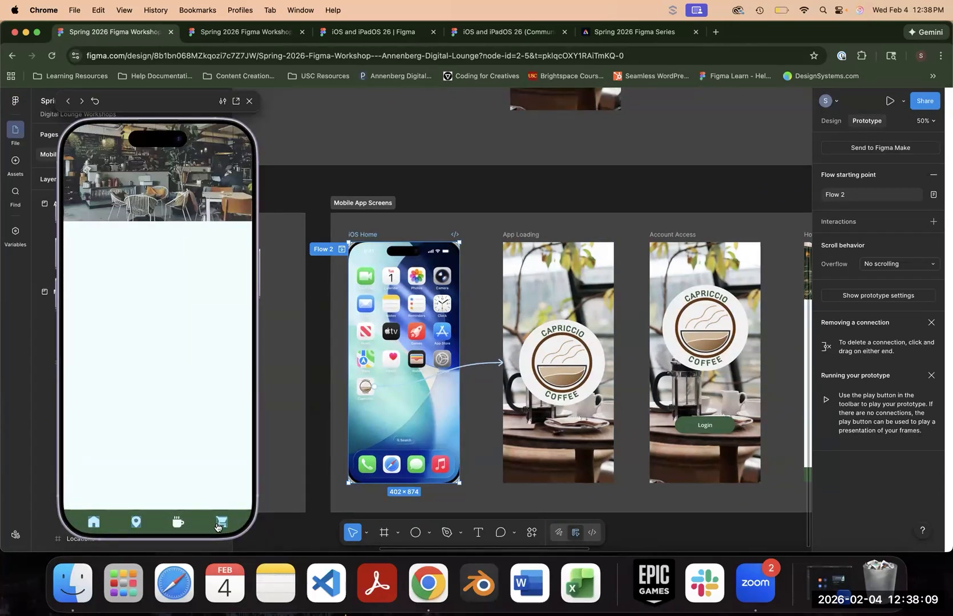
left_click(222, 524)
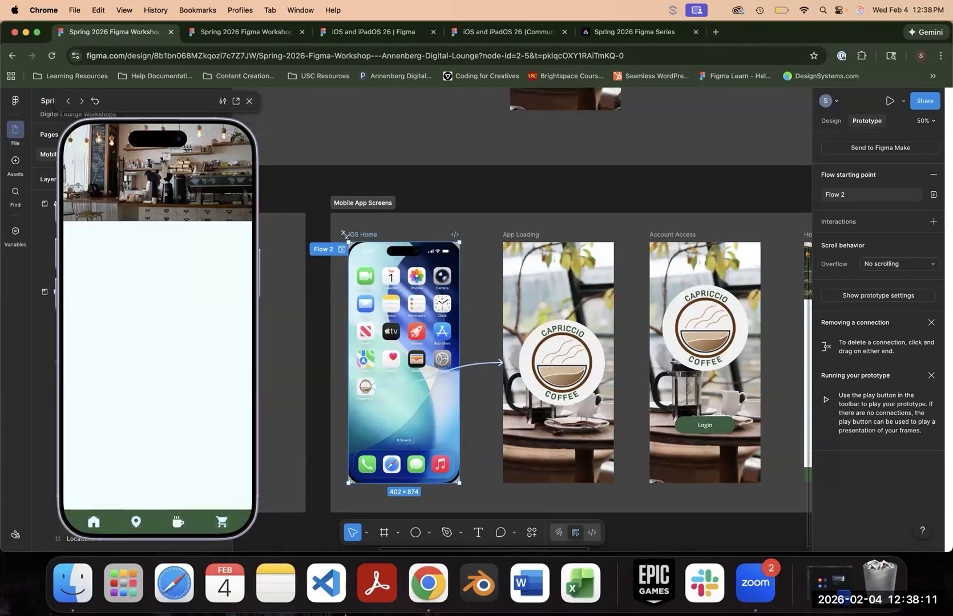
left_click(343, 250)
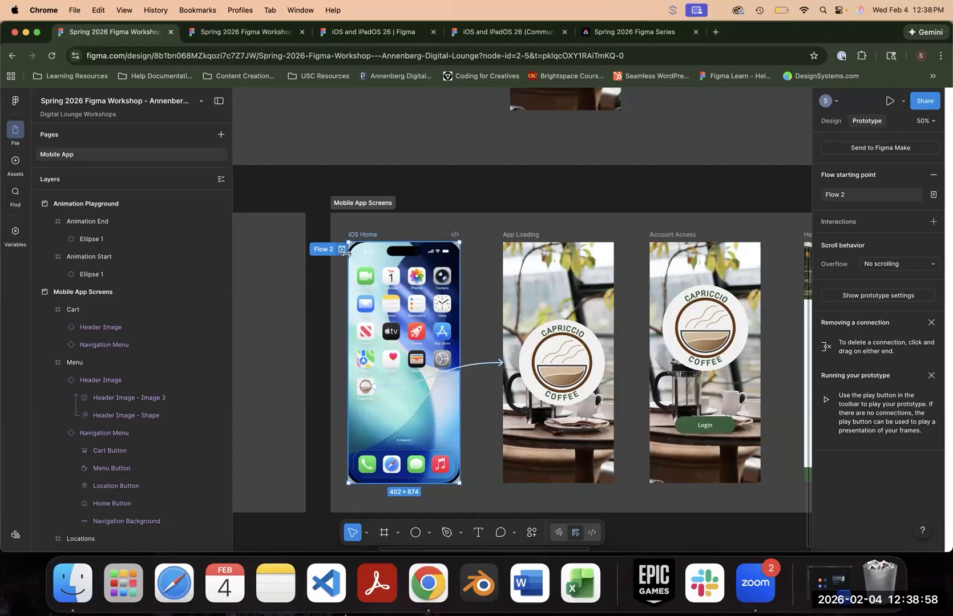
- Copy the prototype link for the selected iOS Home frame and open the prototype's own sharing settings
left_click(925, 101)
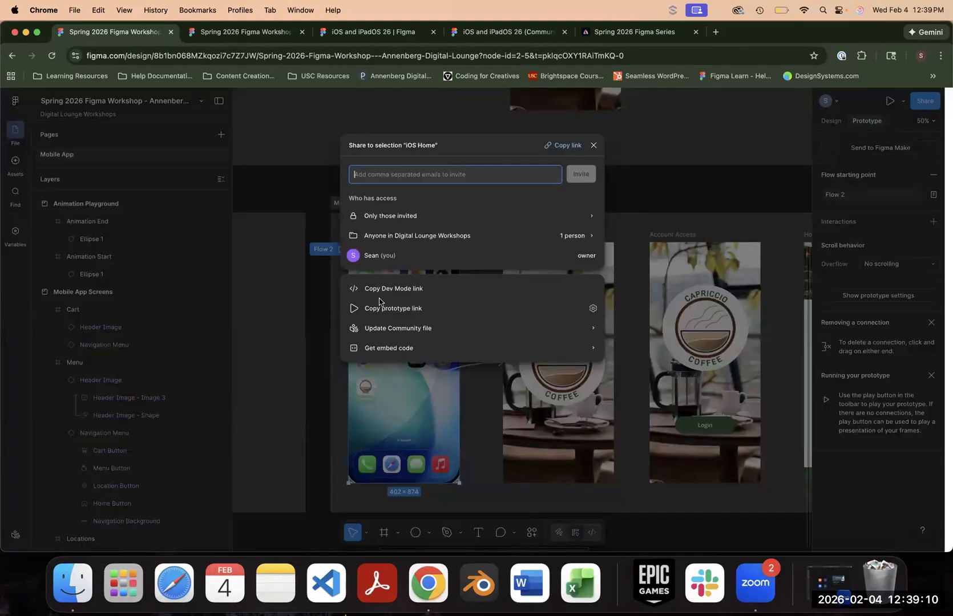
left_click(423, 311)
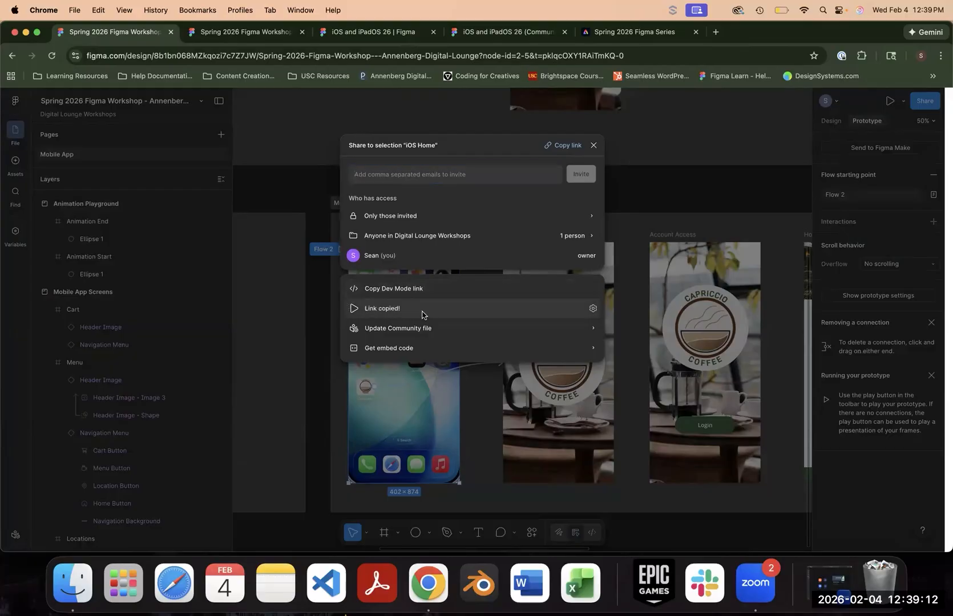
left_click(594, 310)
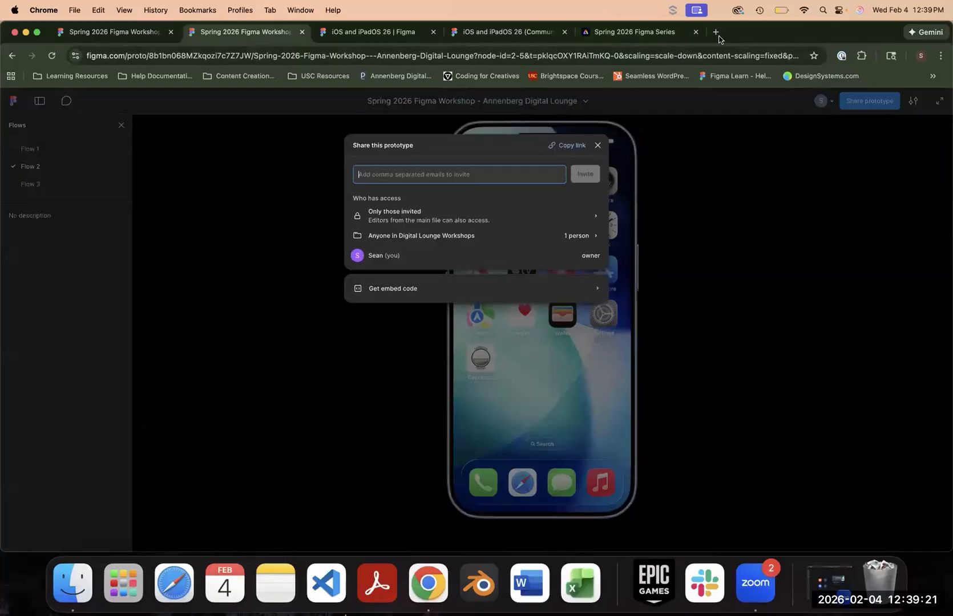
- Open the copied prototype link in a new browser tab and launch the Capriccio Coffee app from its home screen
left_click(717, 33)
key("super+v")
key("Return")
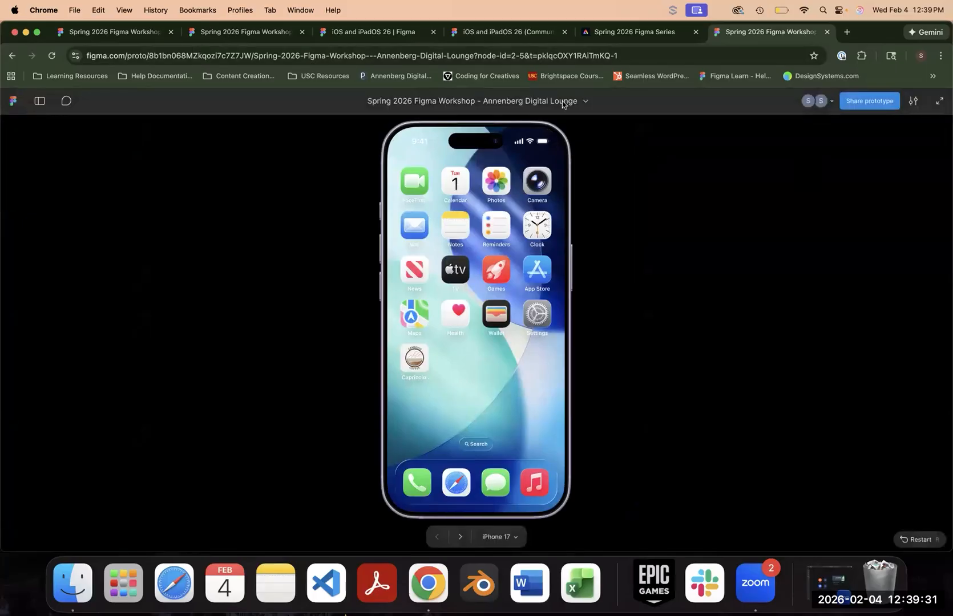
left_click(417, 358)
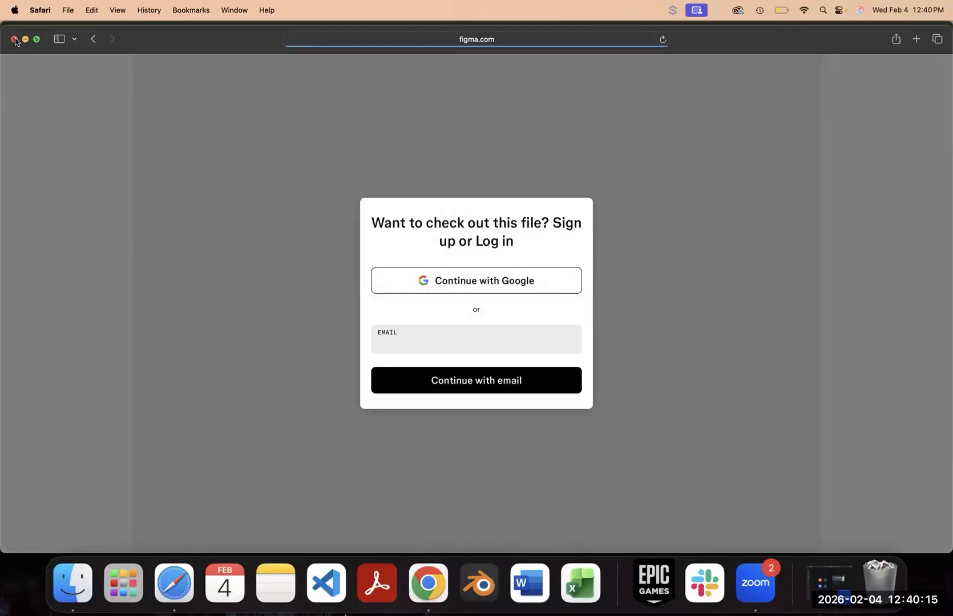
left_click(15, 40)
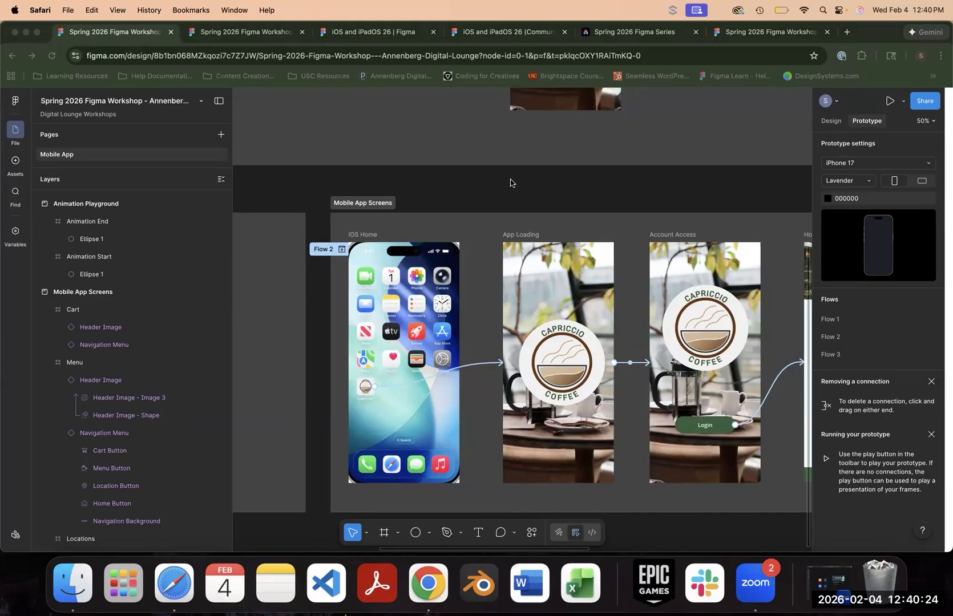
- Return to the shared prototype's browser tab and test the menu icon in its navigation bar
left_click(743, 33)
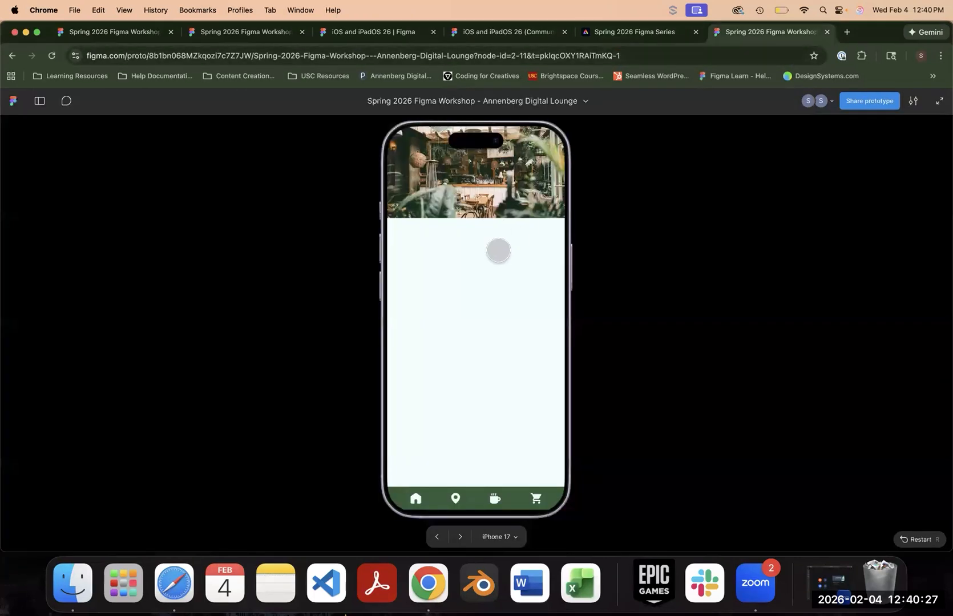
left_click(656, 32)
left_click(747, 32)
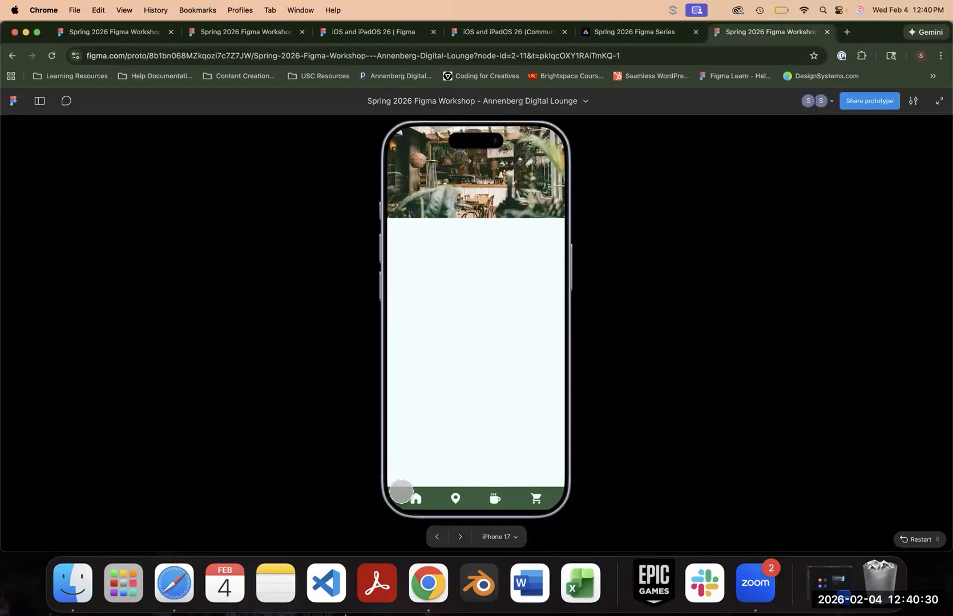
left_click(495, 500)
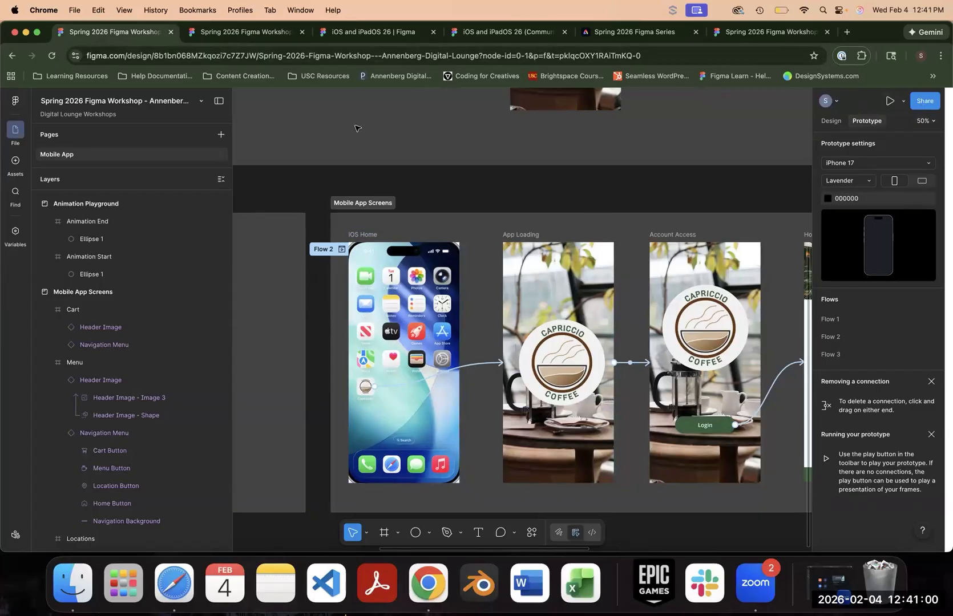
- Review the sharing options of the prototype and the design file, including the embed code entry, and close the share dialog
left_click(248, 35)
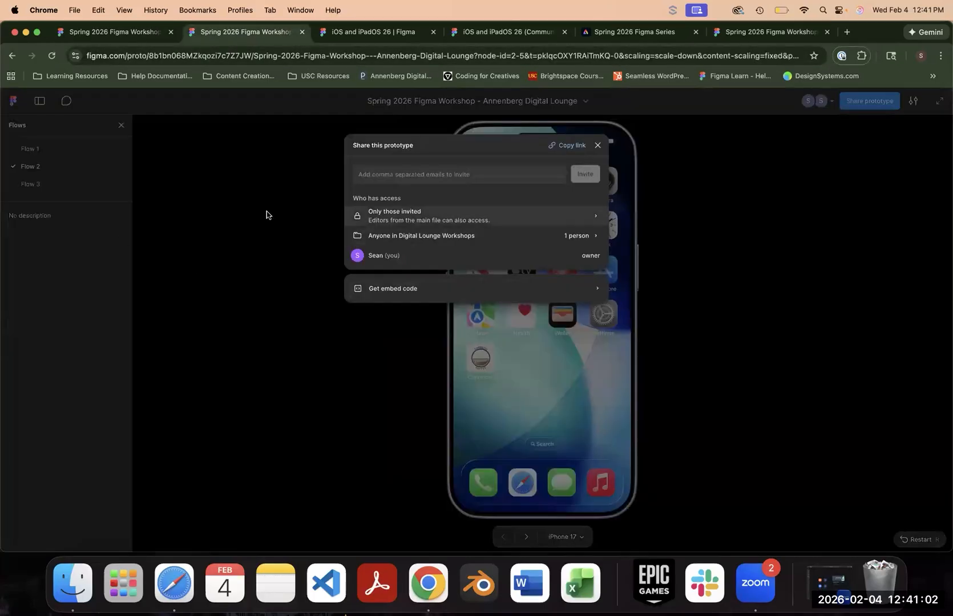
left_click(114, 38)
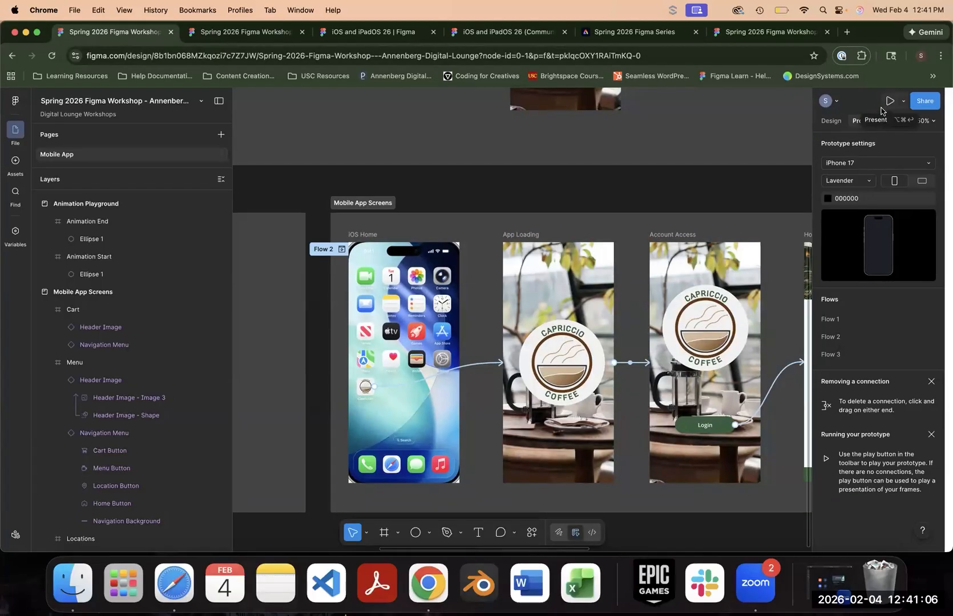
left_click(924, 105)
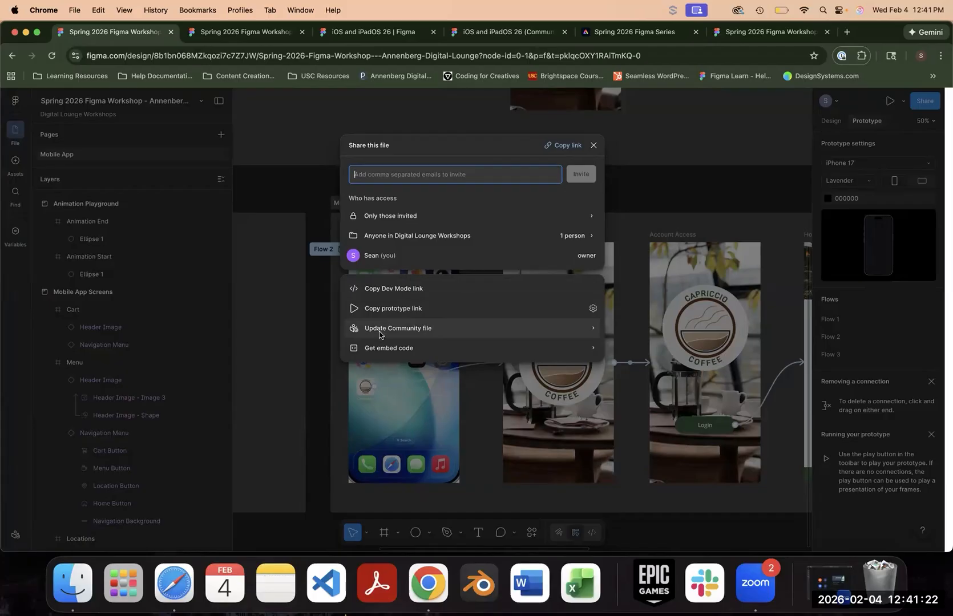
left_click(449, 355)
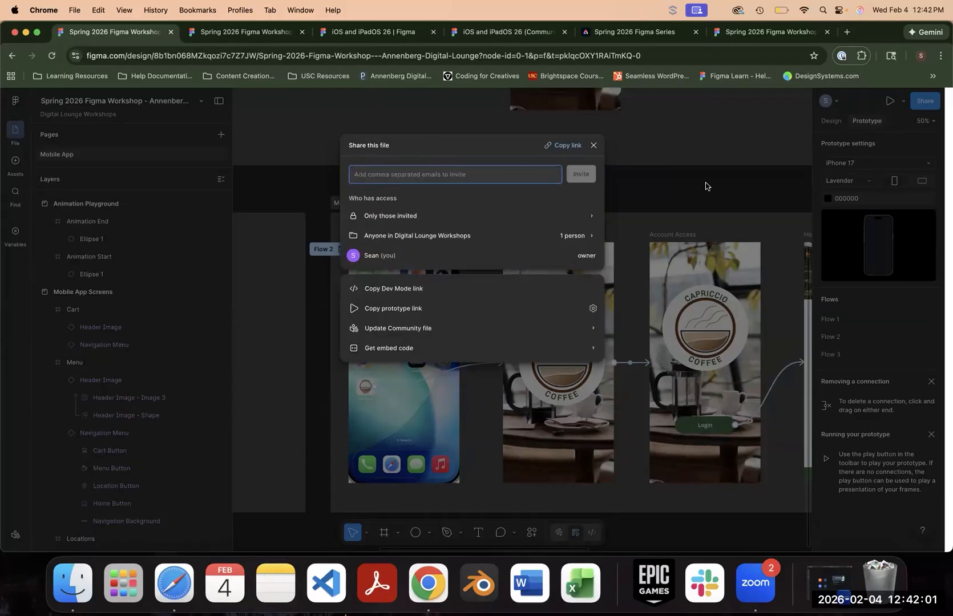
left_click(708, 187)
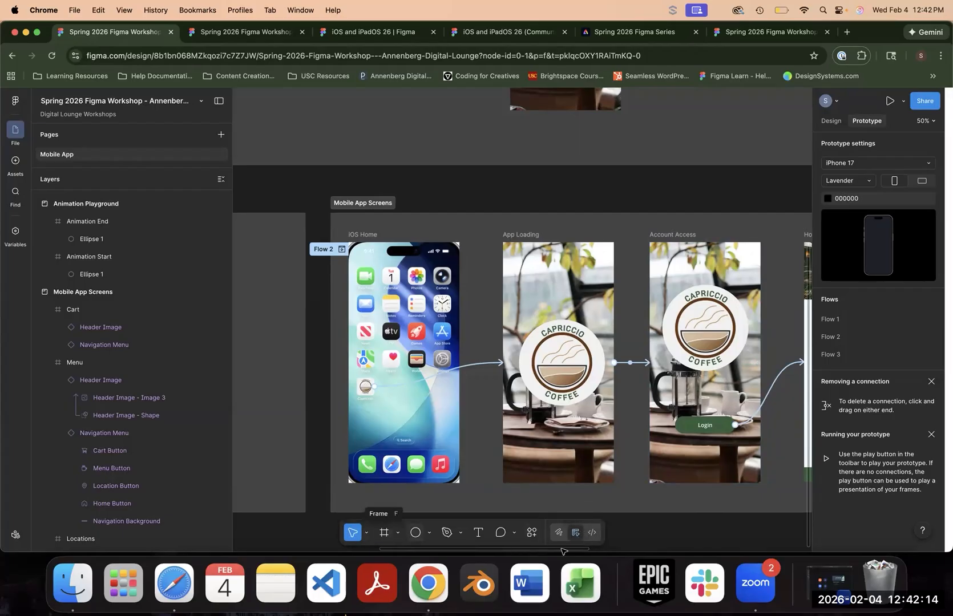
- Look at the file in Dev Mode, dismissing the MCP introduction, and return to design mode
left_click(592, 533)
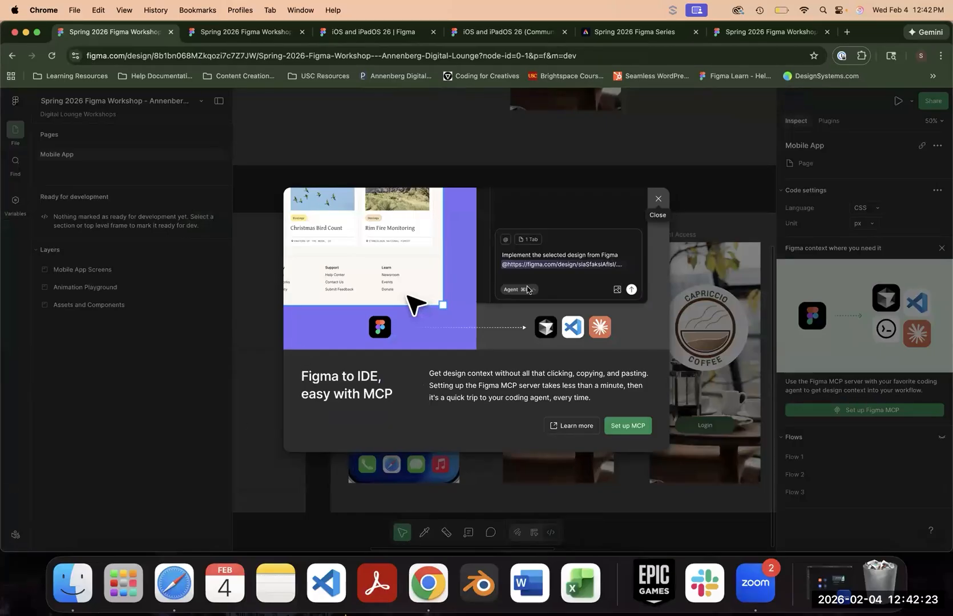
left_click(674, 192)
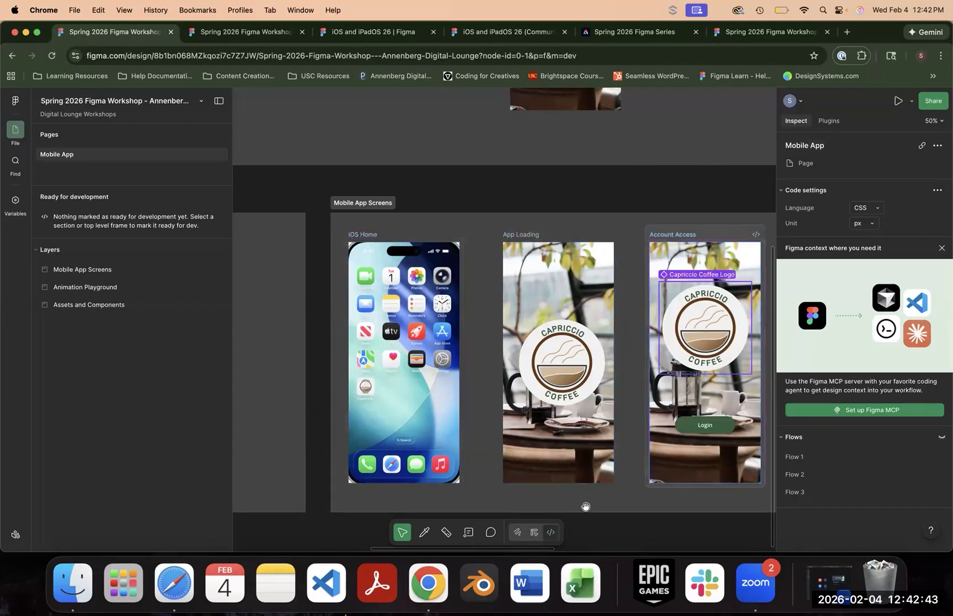
left_click(534, 533)
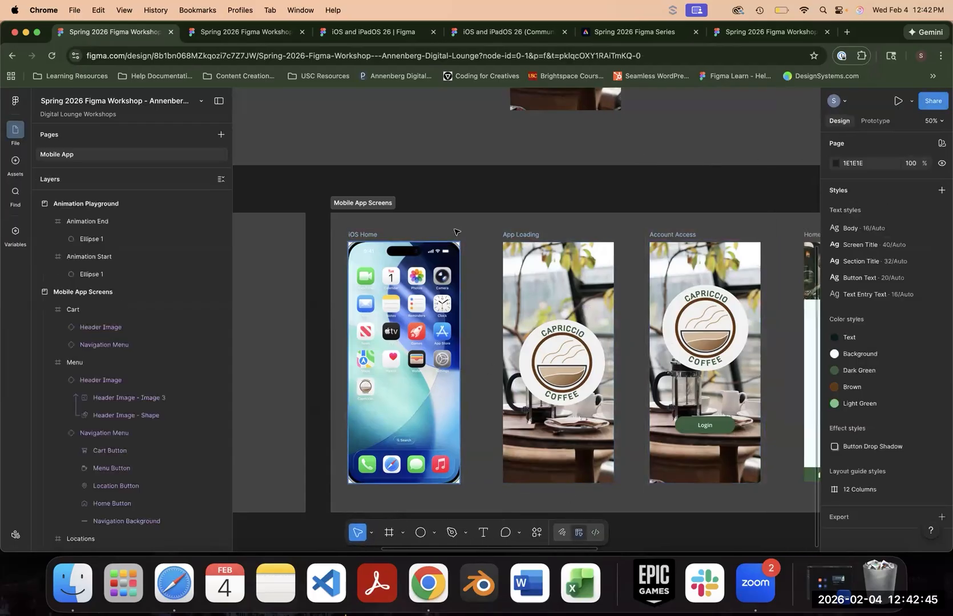
- Mark the App Loading frame as ready for dev
left_click(379, 237)
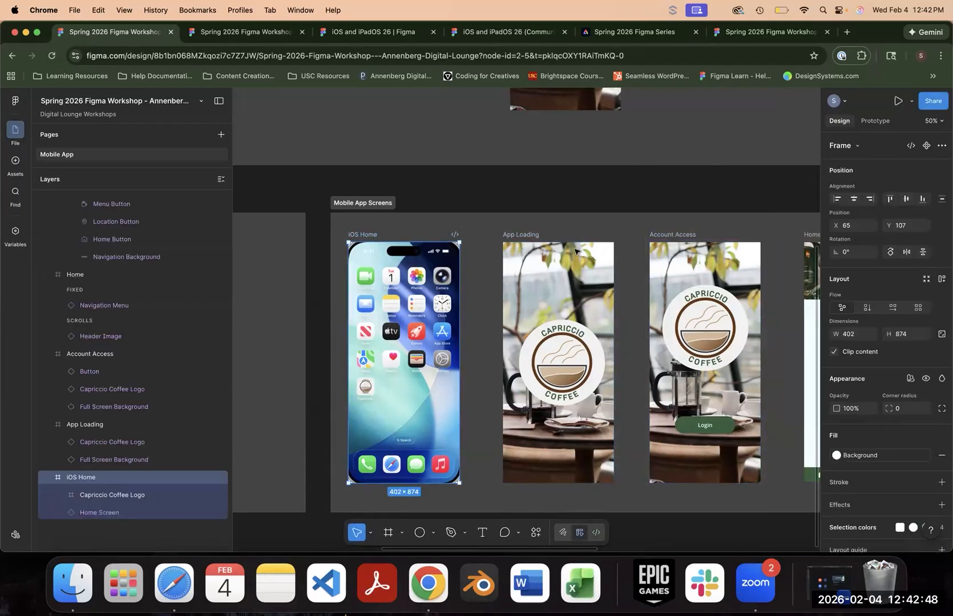
left_click(530, 237)
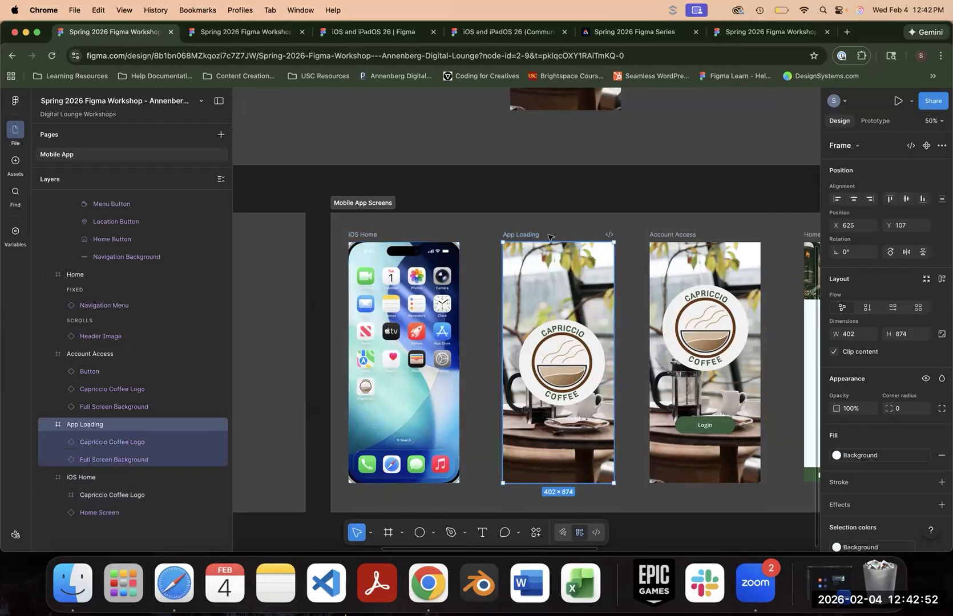
left_click(608, 236)
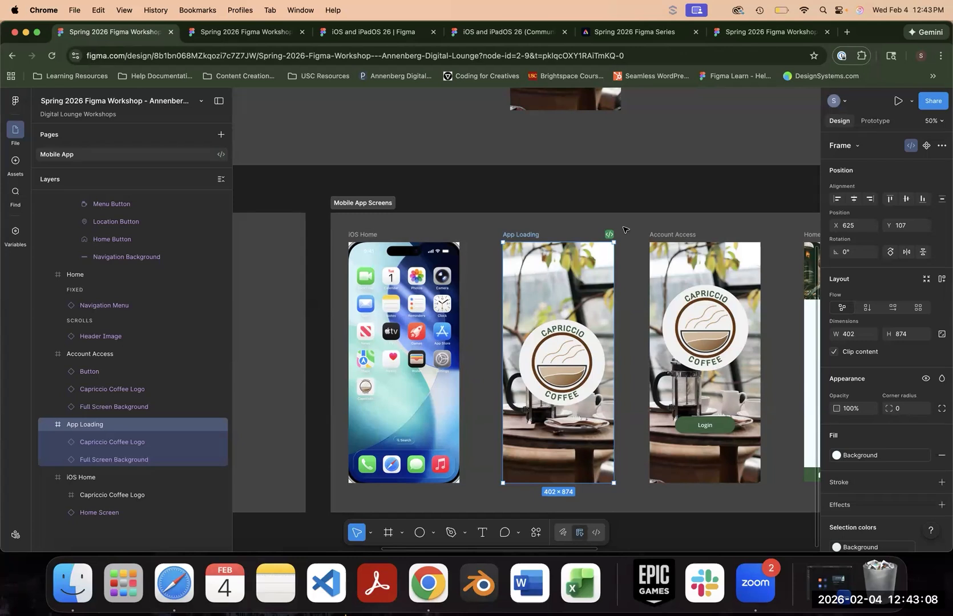
- Switch to Dev Mode and inspect the App Loading frame's Capriccio Coffee Logo, including its layer properties, layout code, colors and image assets
left_click(596, 533)
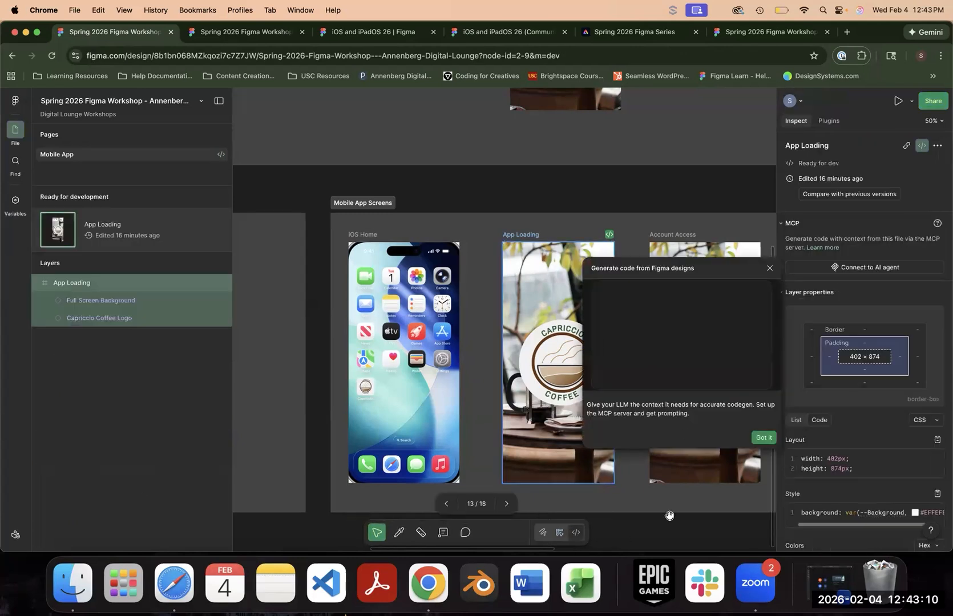
left_click(764, 438)
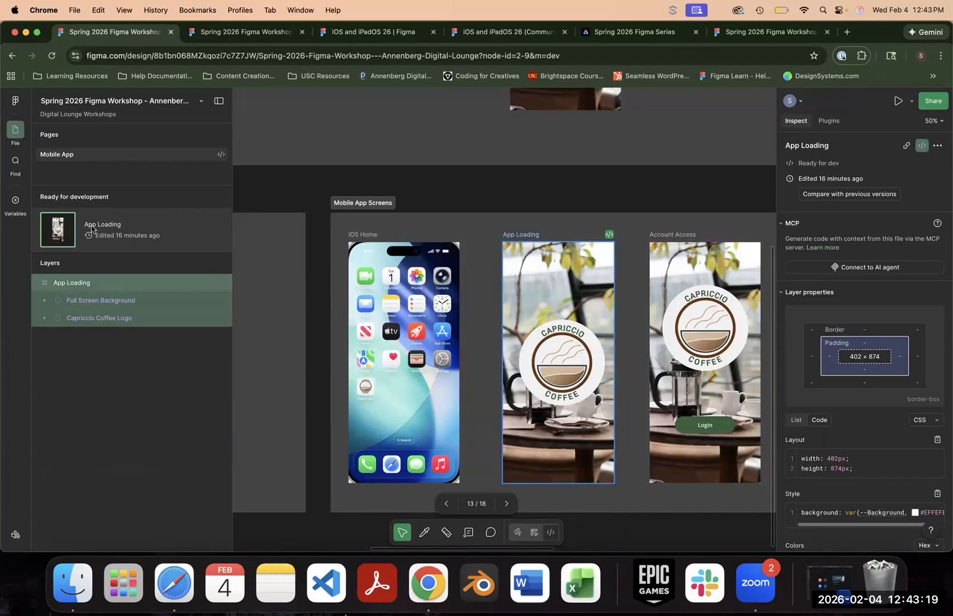
left_click(582, 353)
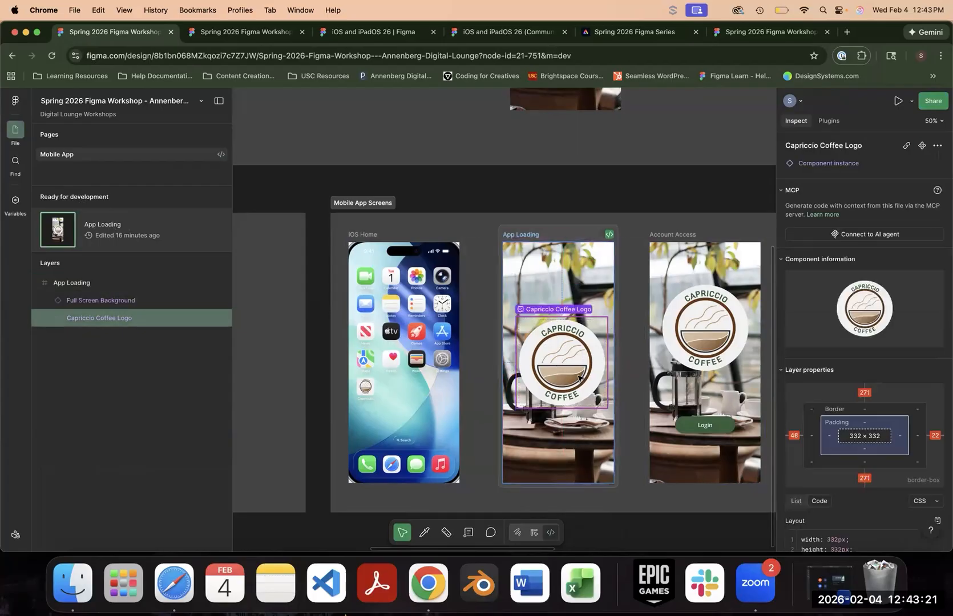
scroll(809, 188, "down", 3)
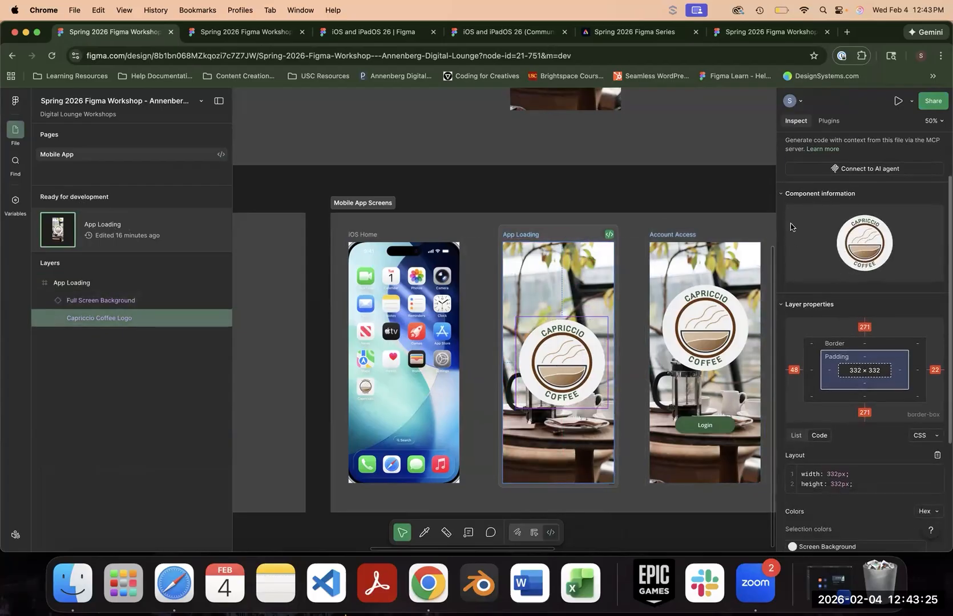
scroll(848, 308, "down", 3)
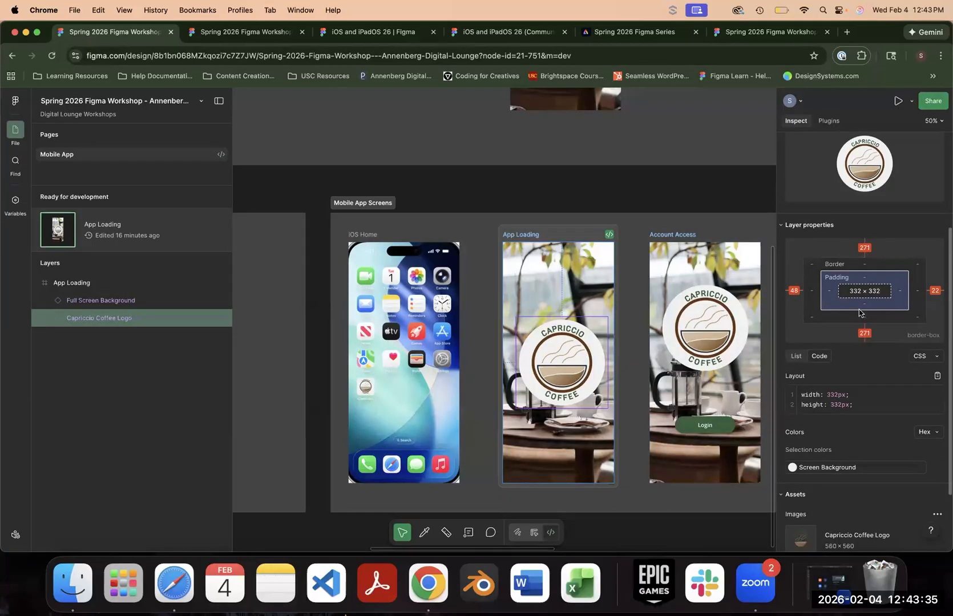
scroll(866, 293, "down", 3)
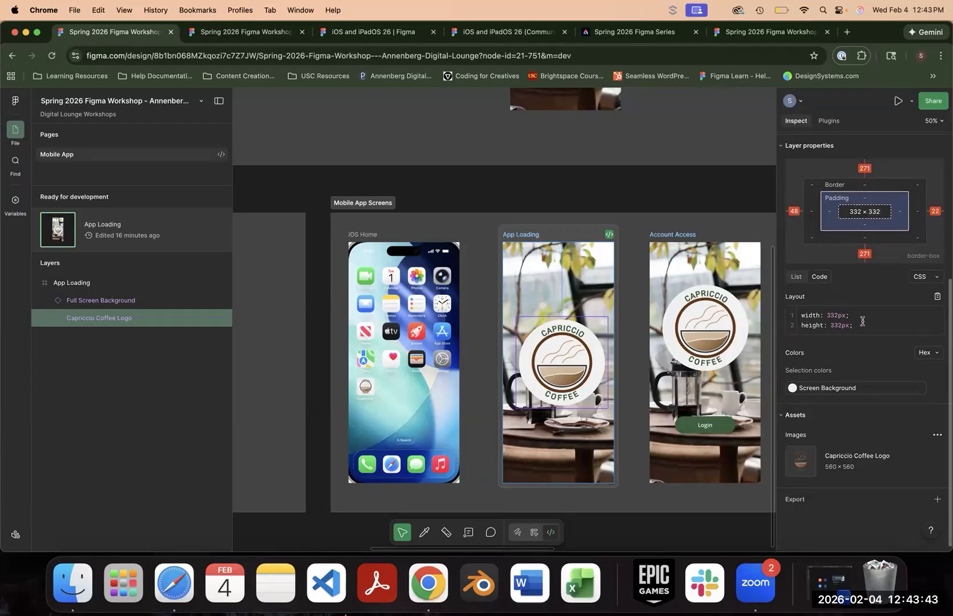
- Review the code language and plugin options for the Capriccio Coffee Logo and copy its Screen Background color to the clipboard
left_click(923, 276)
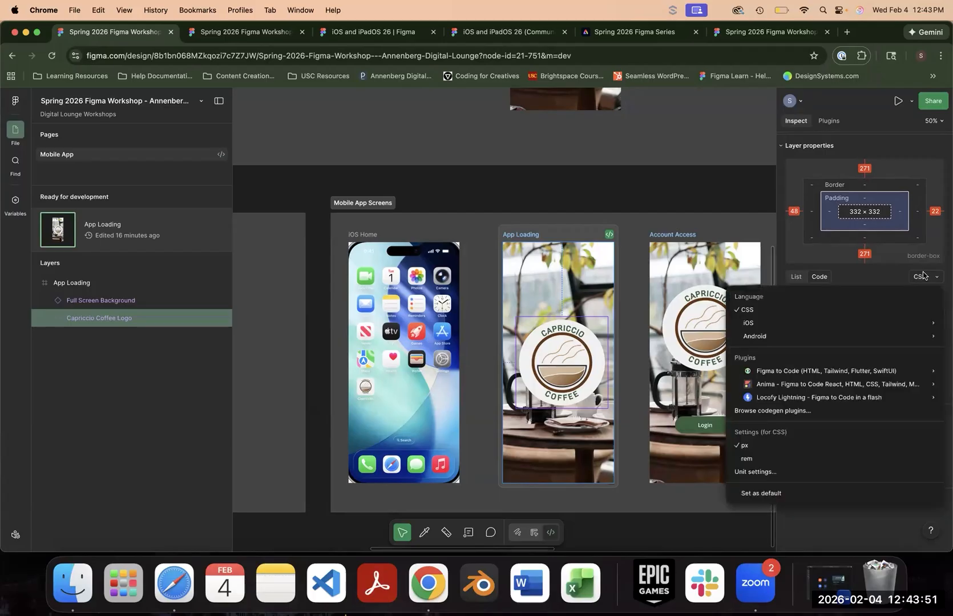
mouse_move(876, 323)
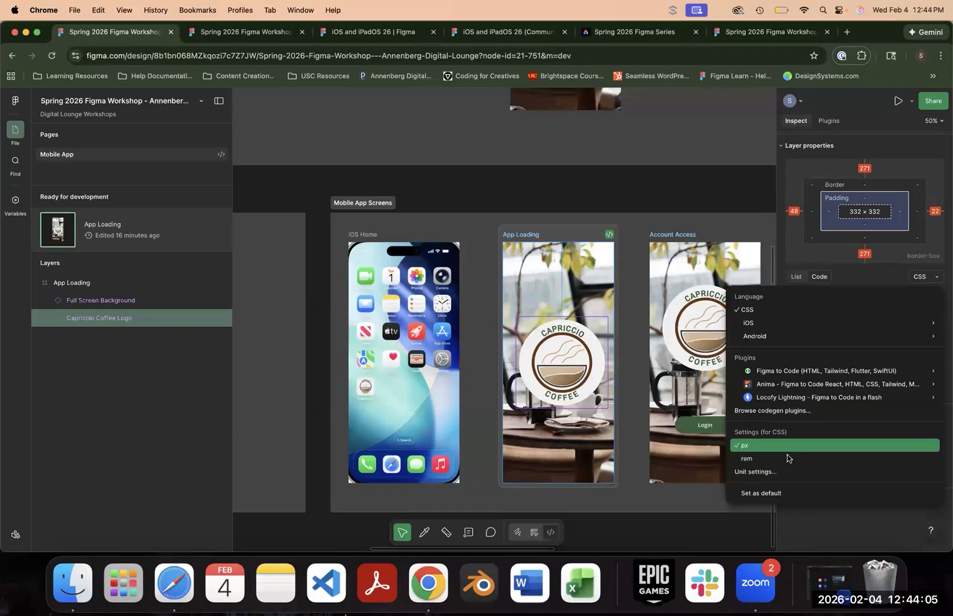
mouse_move(801, 367)
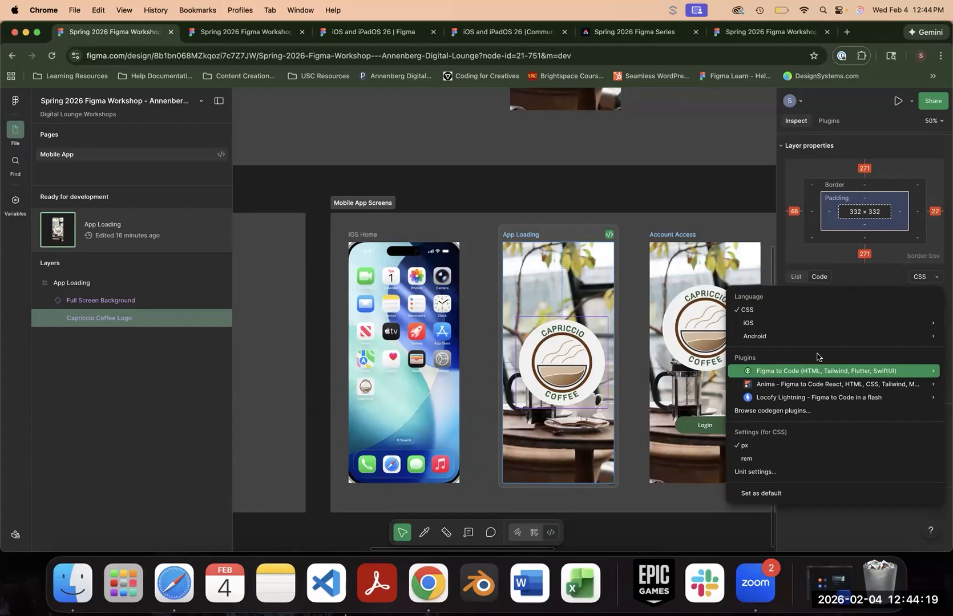
left_click(848, 284)
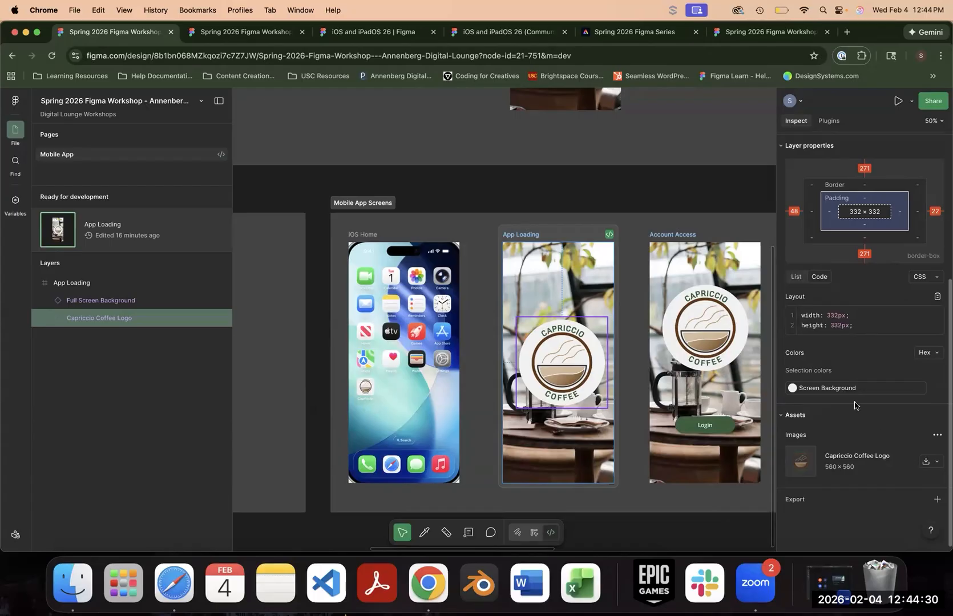
left_click(804, 390)
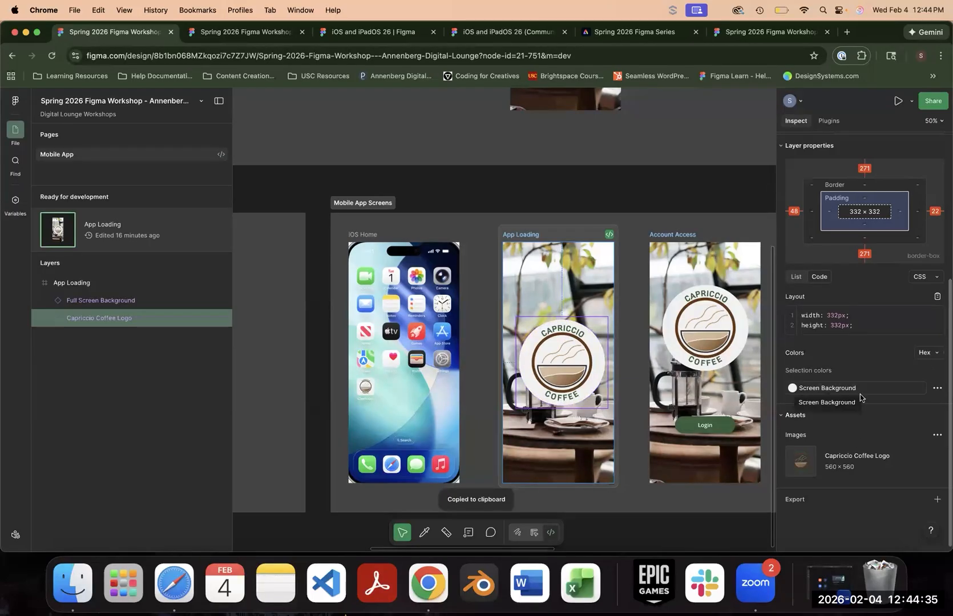
scroll(890, 340, "up", 4)
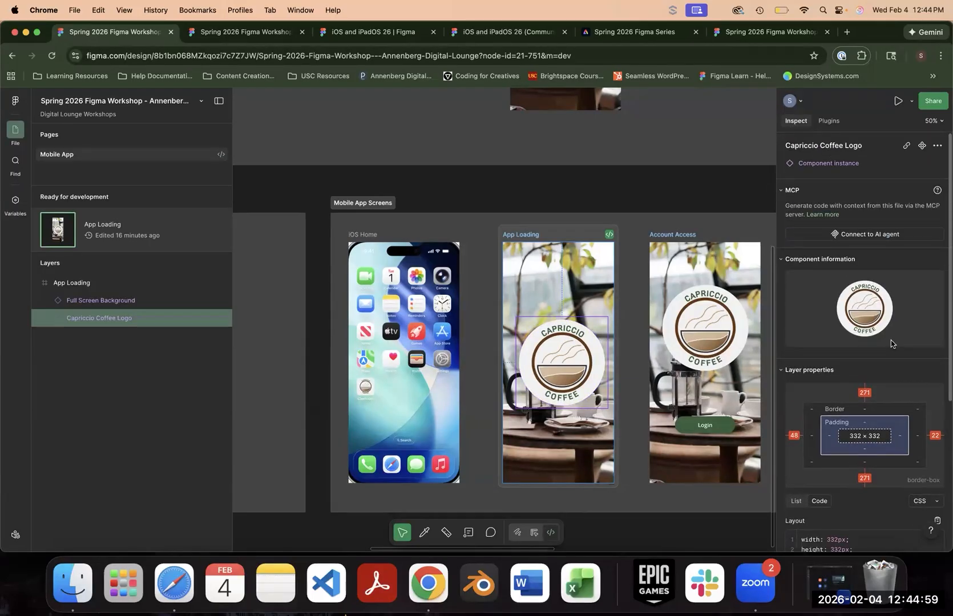